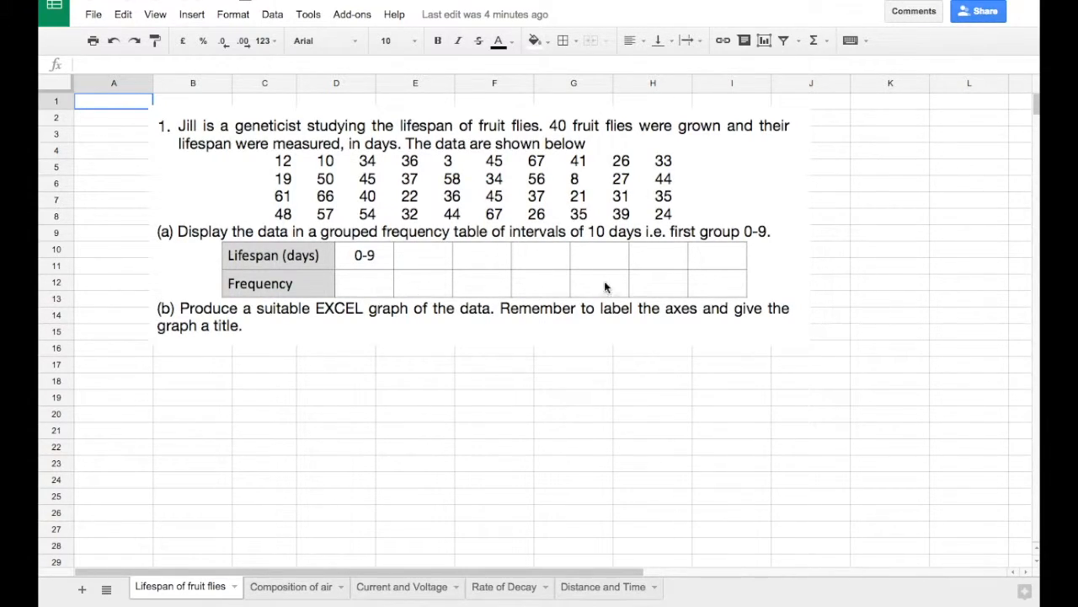
# Move the question image down to start around row 13, clear of the frequency table in B2:C9.
pyautogui.click(168, 152)
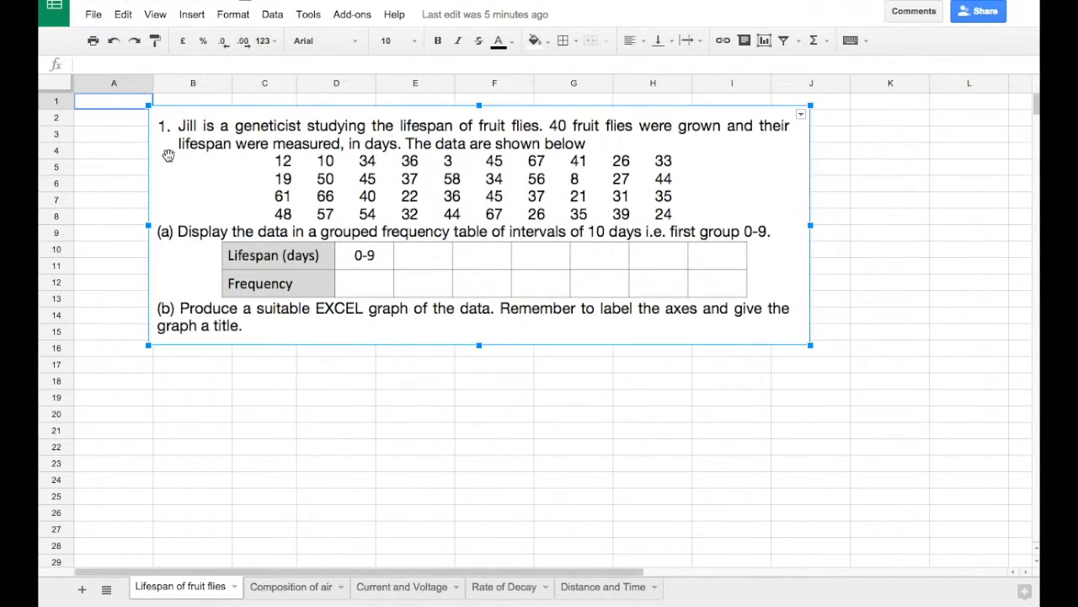
pyautogui.moveTo(167, 152); pyautogui.dragTo(169, 337)
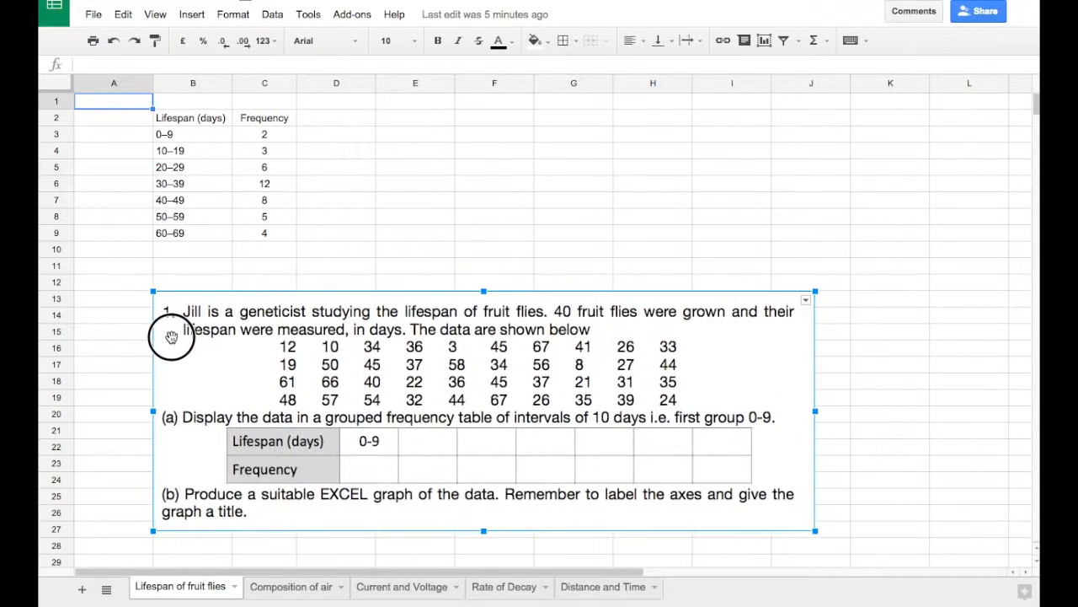
pyautogui.click(224, 151)
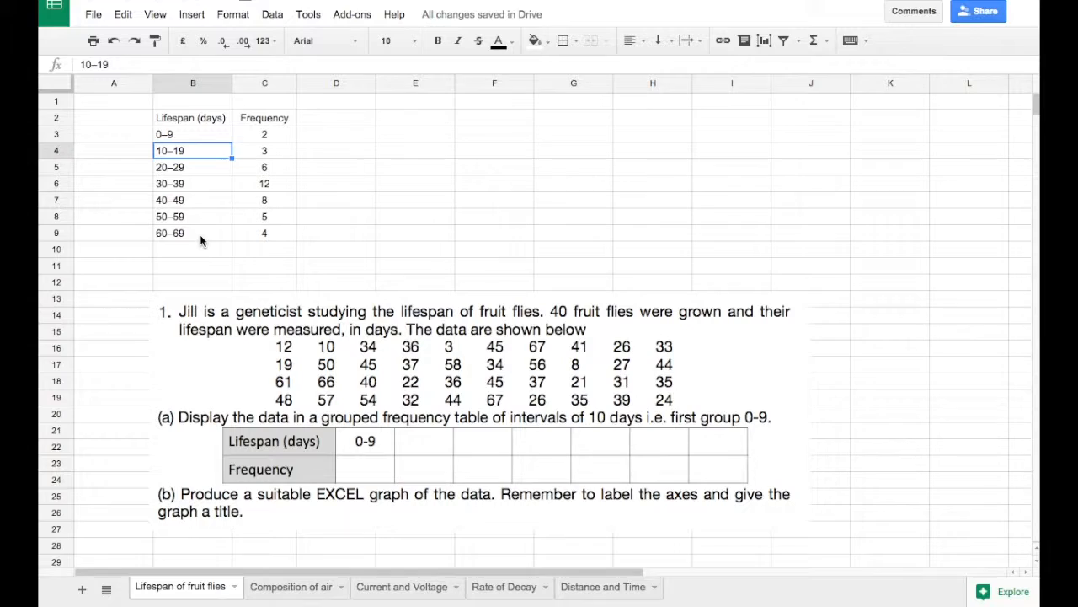
# Apply all borders to the lifespan and frequency table in B2:C9.
pyautogui.moveTo(199, 233); pyautogui.dragTo(204, 118)
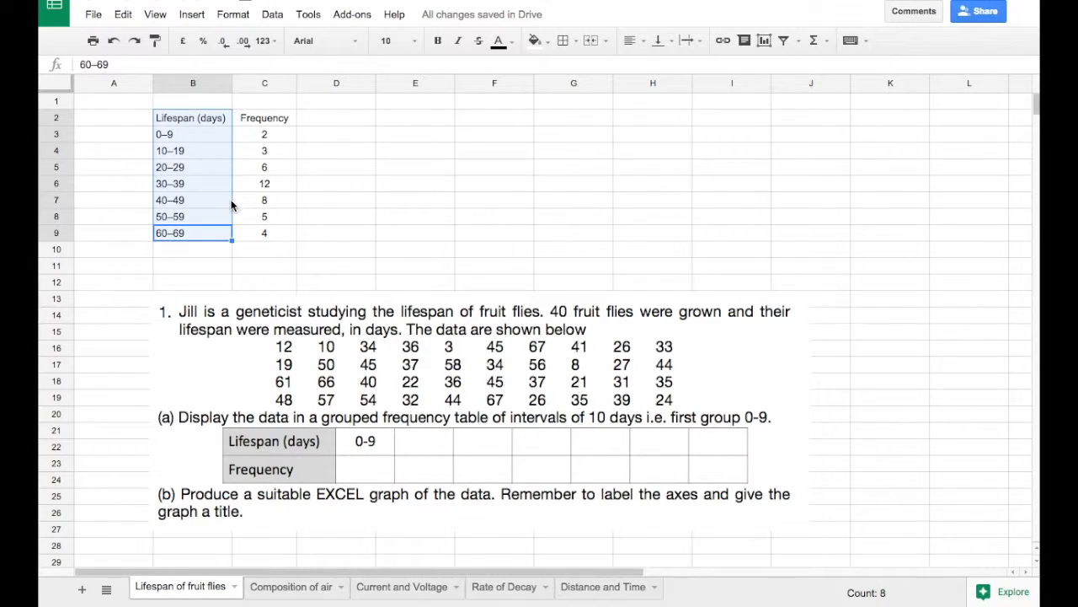
pyautogui.click(202, 119)
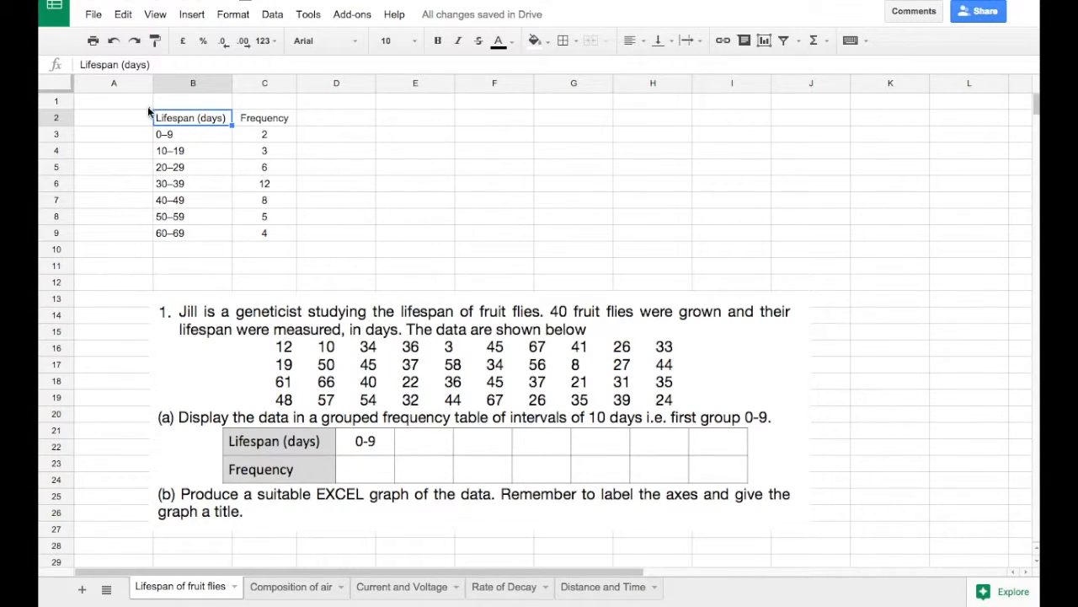
pyautogui.keyDown('shift'); pyautogui.click(264, 241); pyautogui.keyUp('shift')
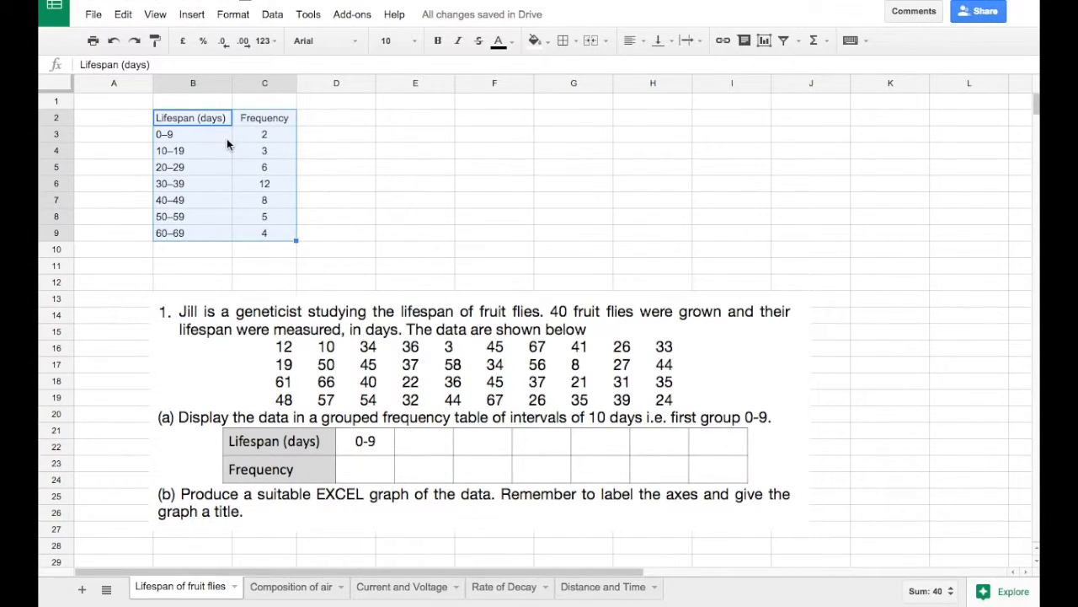
pyautogui.click(565, 46)
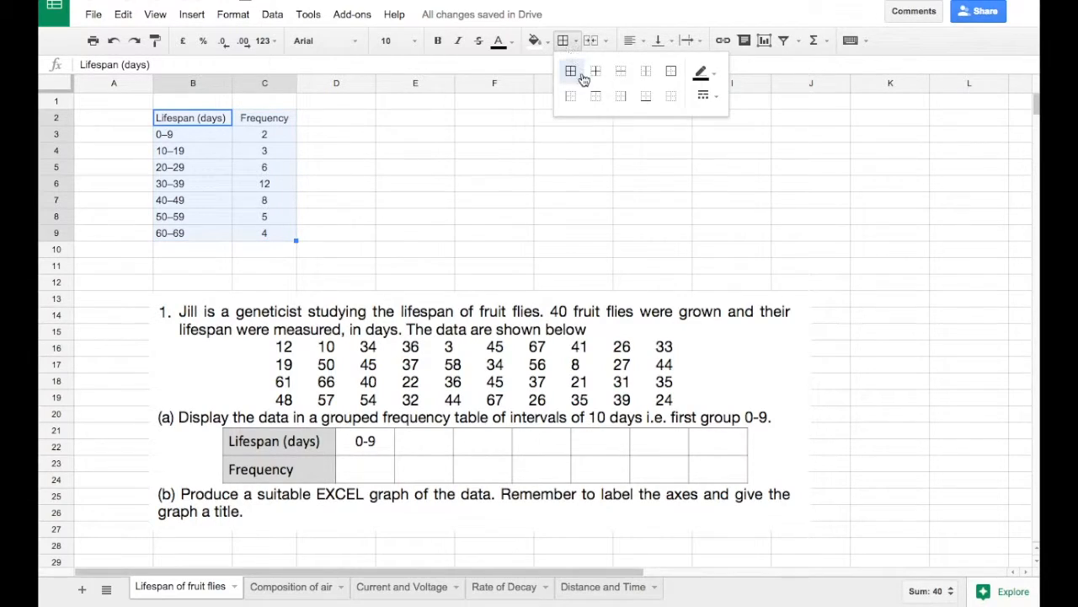
pyautogui.click(570, 71)
pyautogui.click(236, 246)
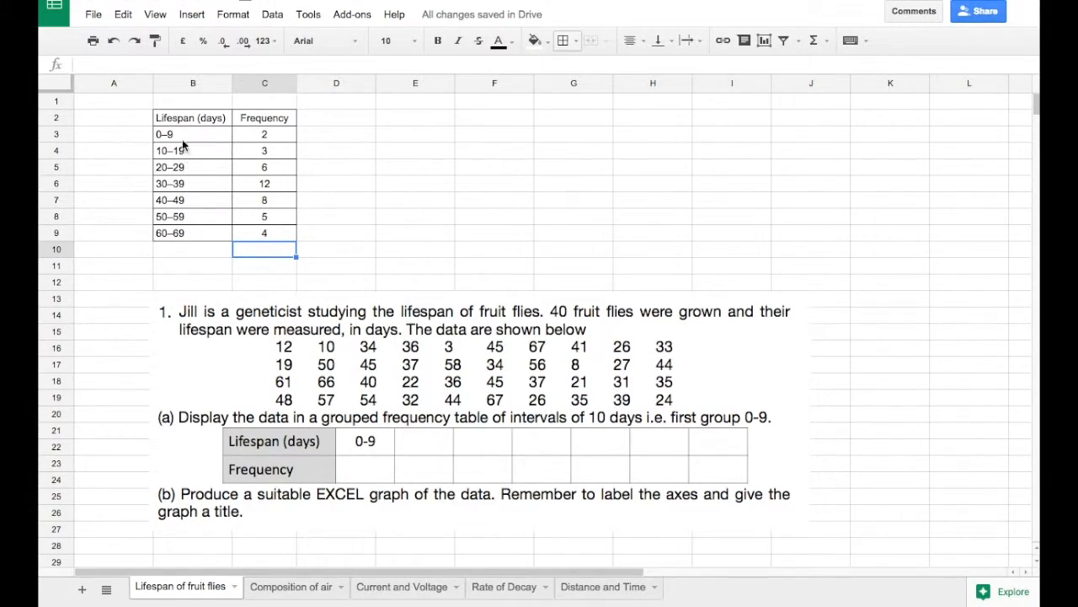
# Start a chart from the table in B2:C9 and set its type to a stepped area chart.
pyautogui.moveTo(186, 125); pyautogui.dragTo(243, 231)
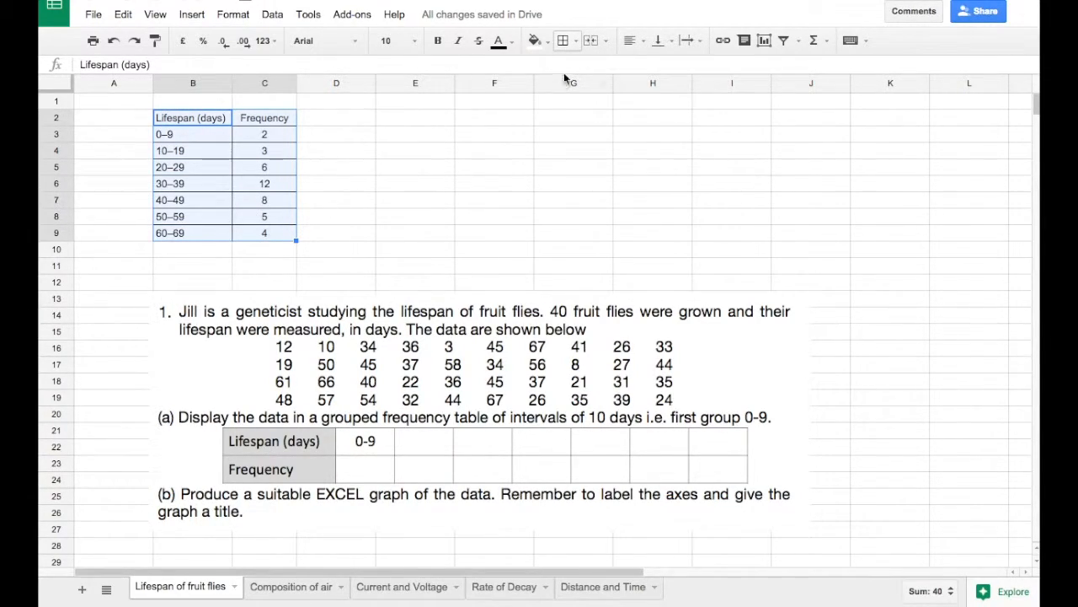
pyautogui.click(193, 16)
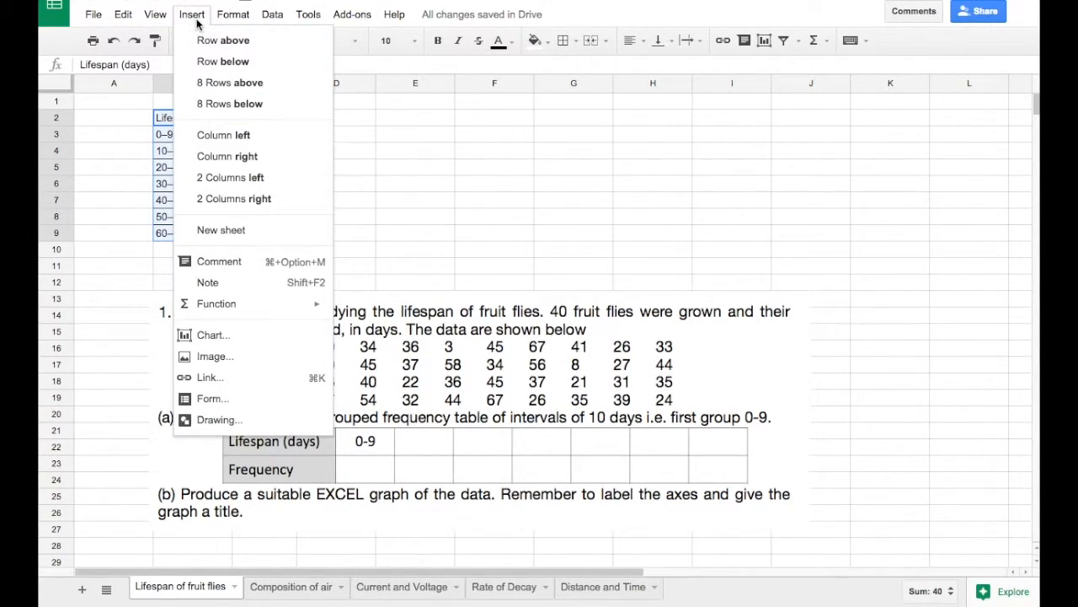
pyautogui.click(253, 335)
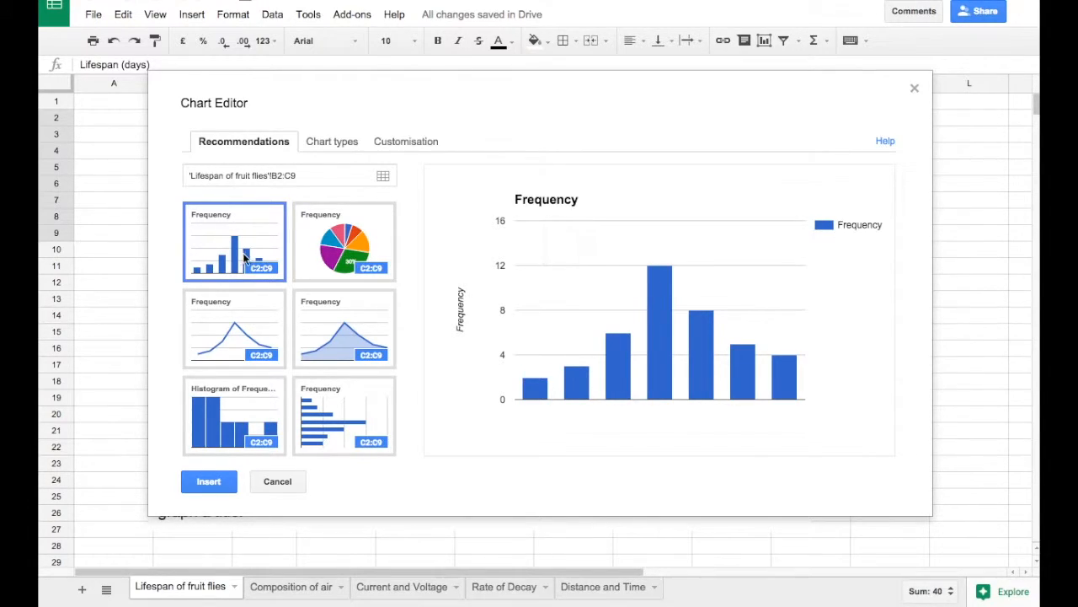
pyautogui.moveTo(762, 371)
pyautogui.moveTo(546, 396)
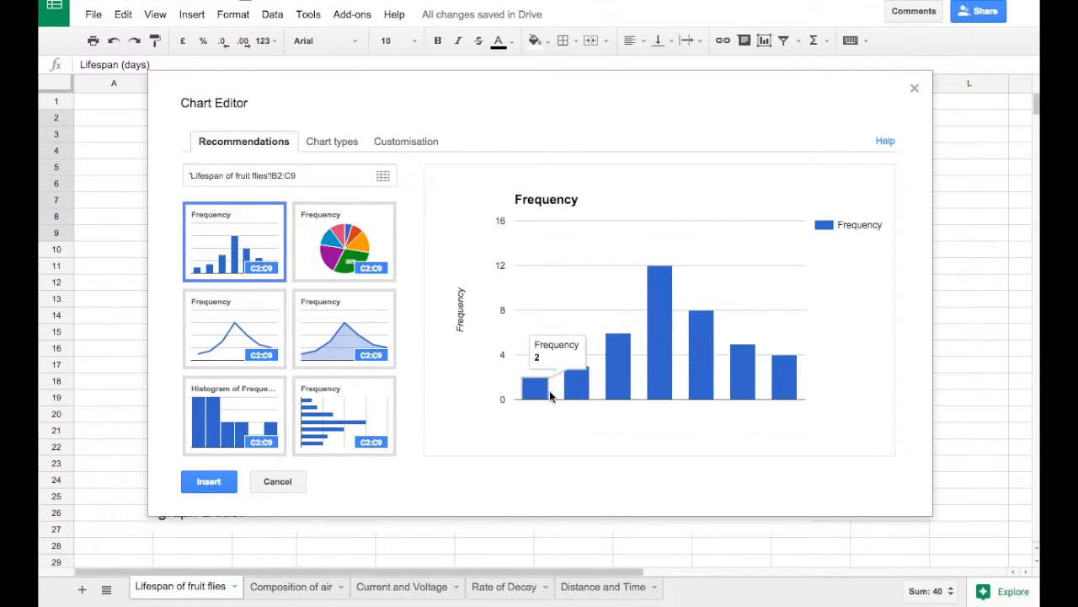
pyautogui.moveTo(603, 394)
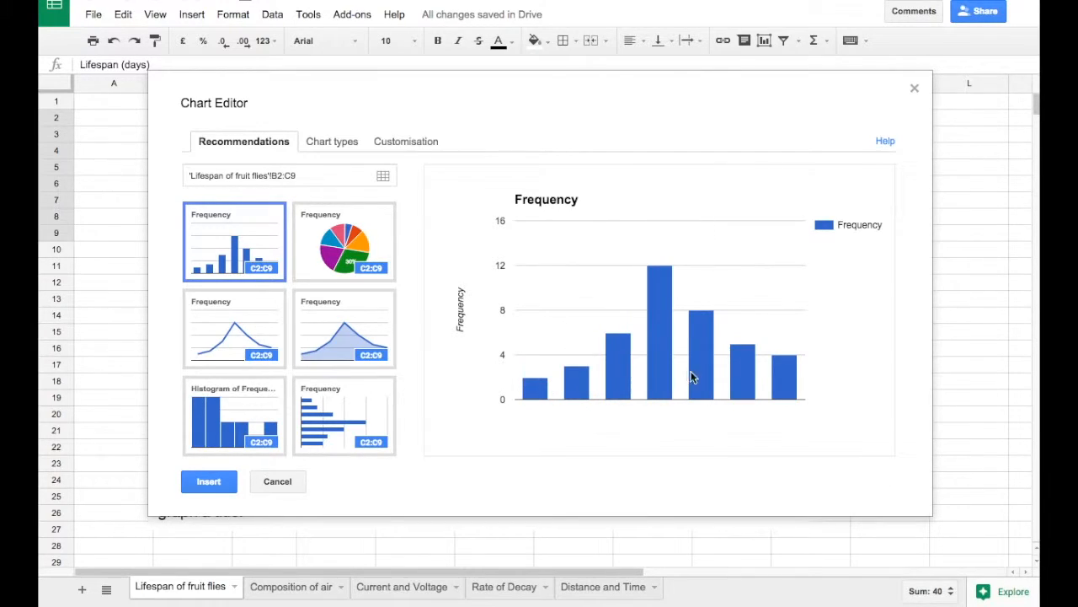
pyautogui.moveTo(738, 386)
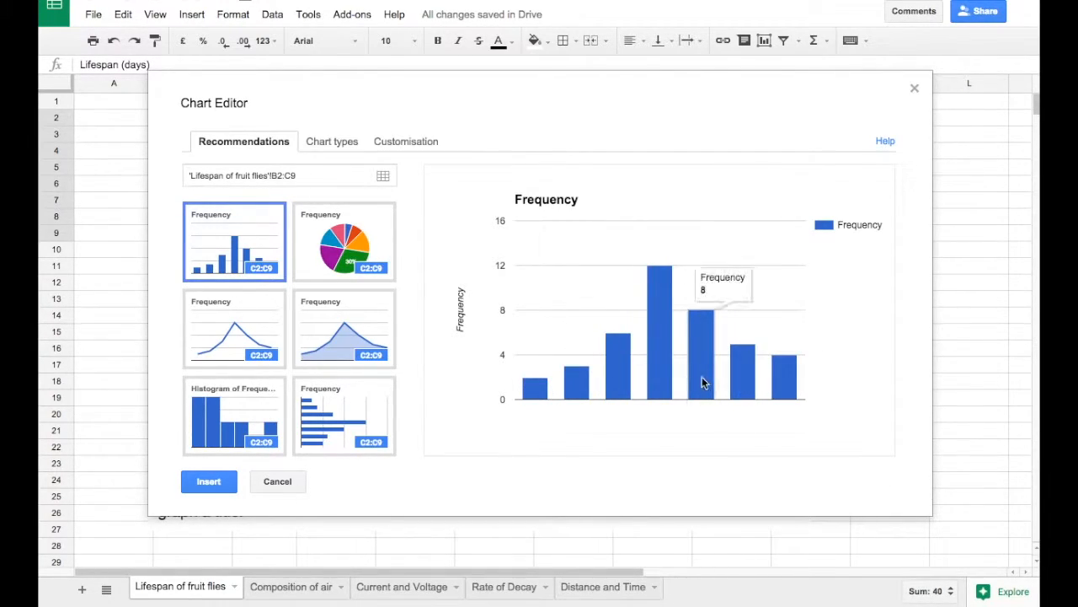
pyautogui.click(326, 143)
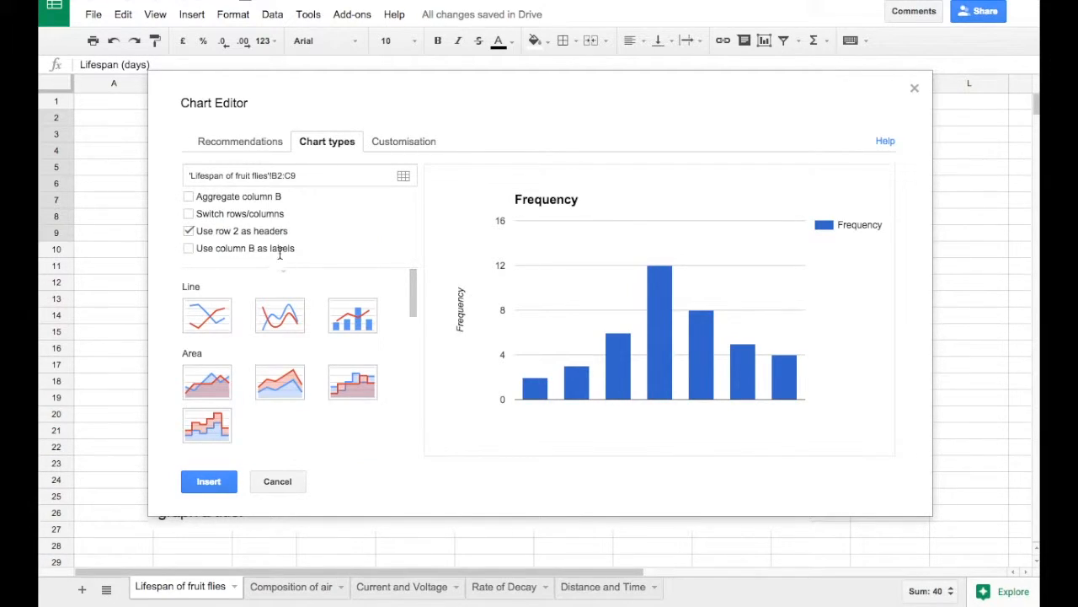
pyautogui.click(351, 381)
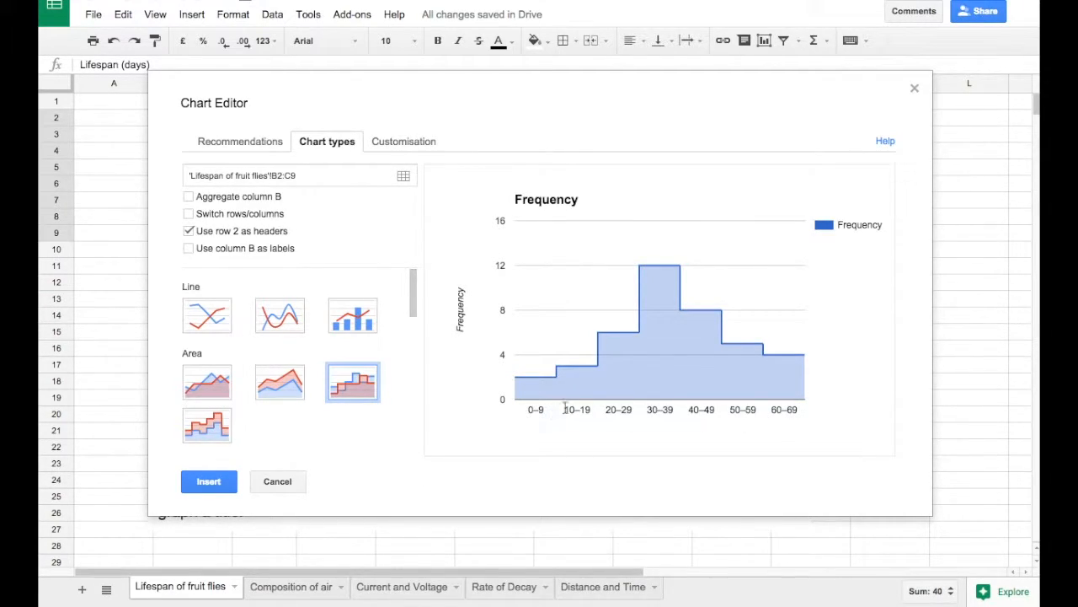
# Replace the chart title with "Lifespan of fruit flies".
pyautogui.click(395, 140)
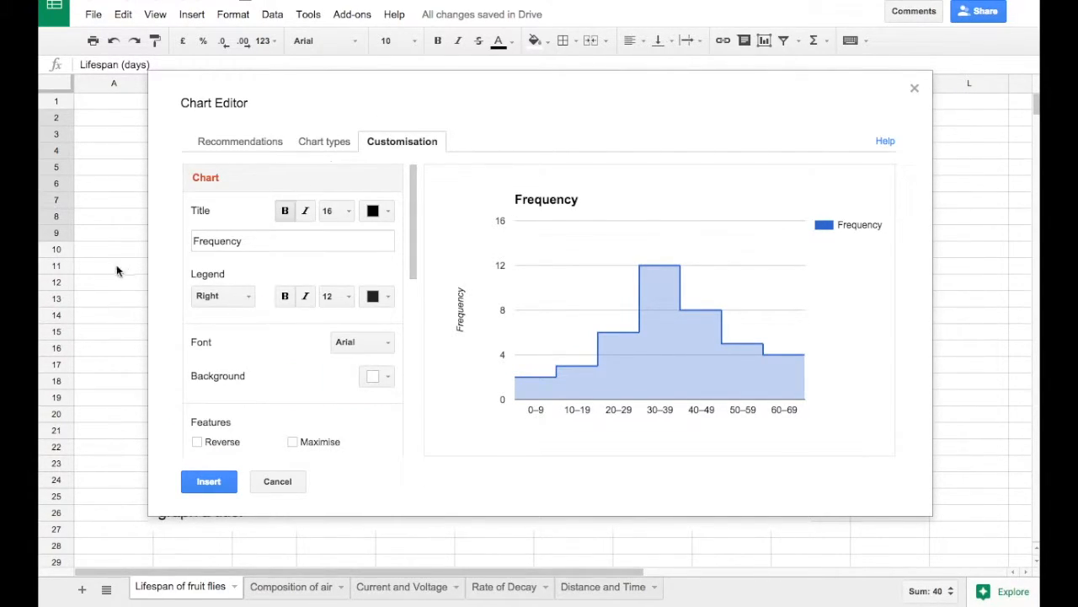
pyautogui.doubleClick(212, 244)
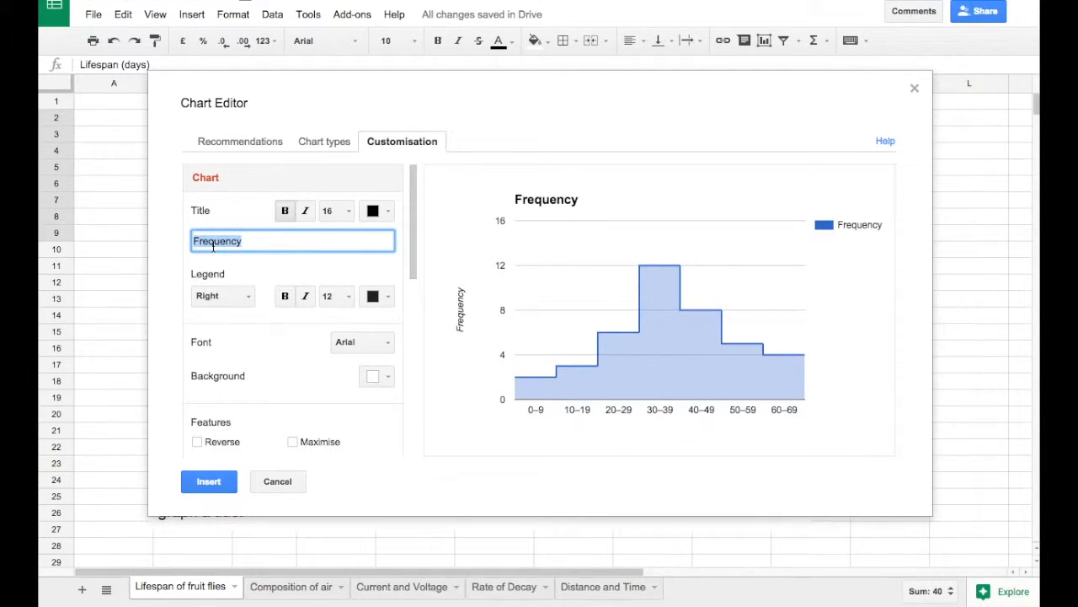
pyautogui.write('Lifespan of fruit flies')
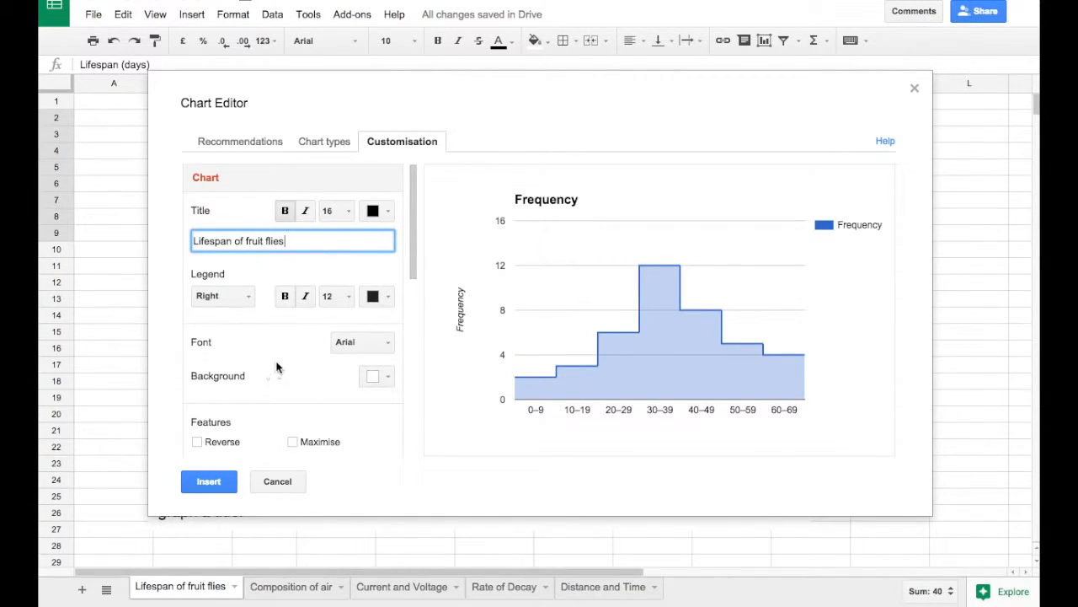
# Give the chart's horizontal axis the title "Lifespan (days)".
pyautogui.scroll(-3, 295, 347)
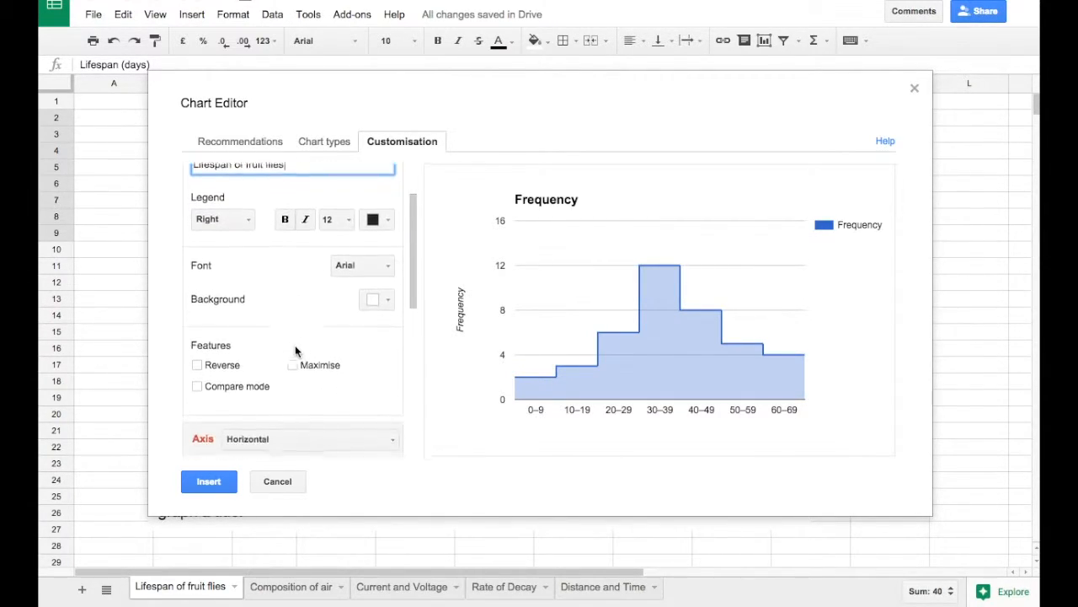
pyautogui.scroll(-2, 295, 347)
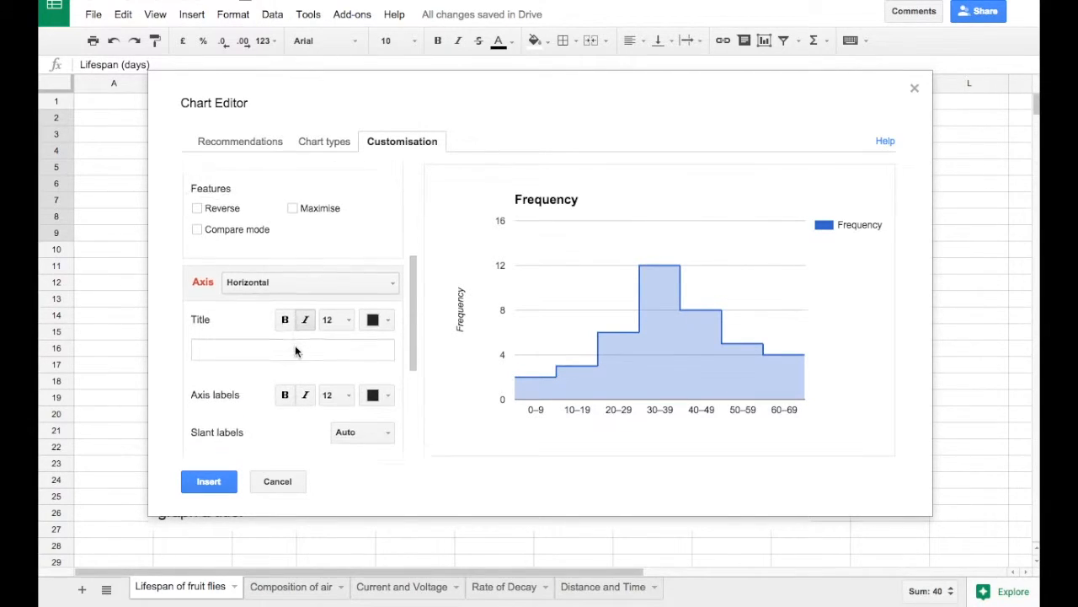
pyautogui.scroll(-1, 224, 273)
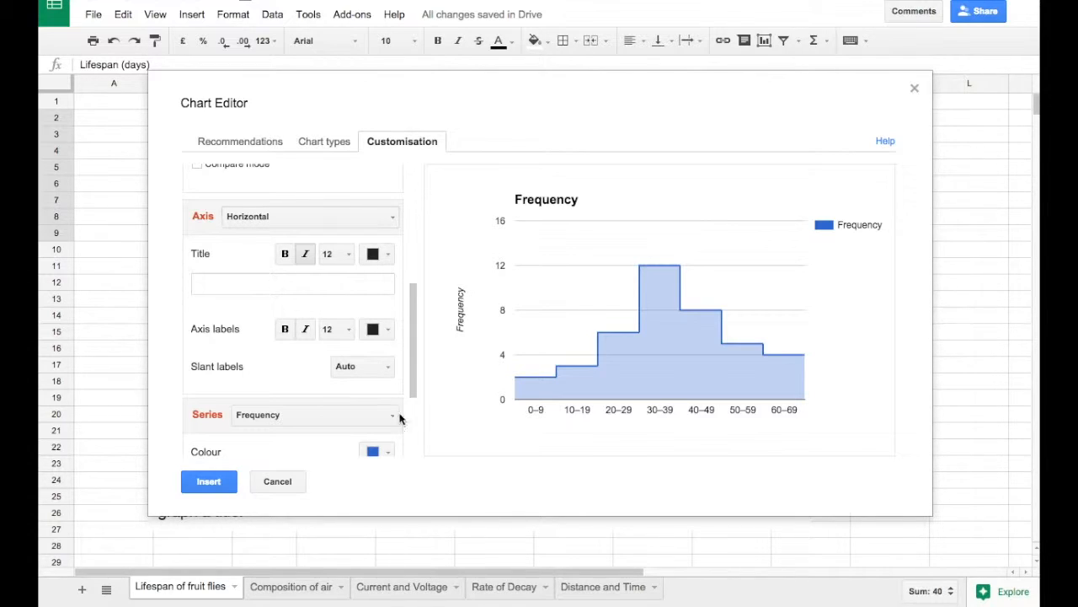
pyautogui.click(237, 283)
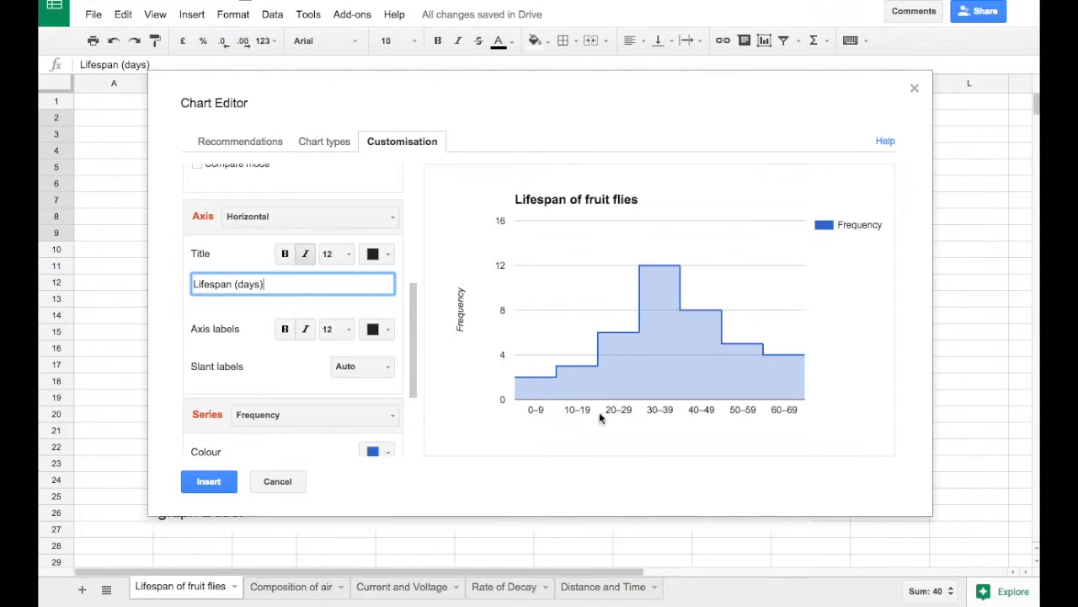
pyautogui.press('Tab')
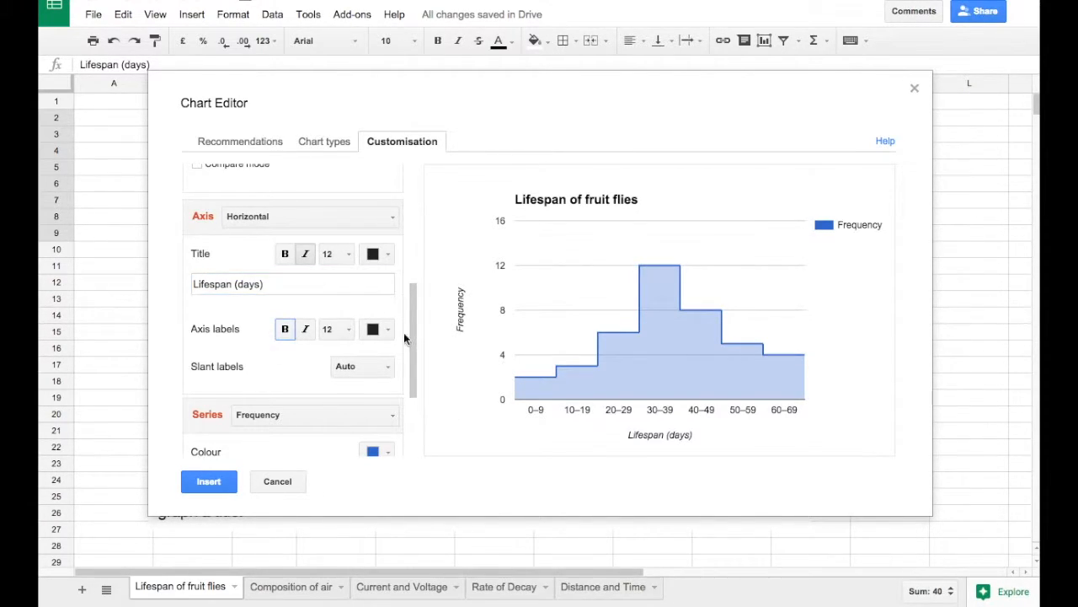
# Set the major gridlines of the chart's left vertical axis to 7, trying 6 first.
pyautogui.click(293, 220)
pyautogui.click(278, 268)
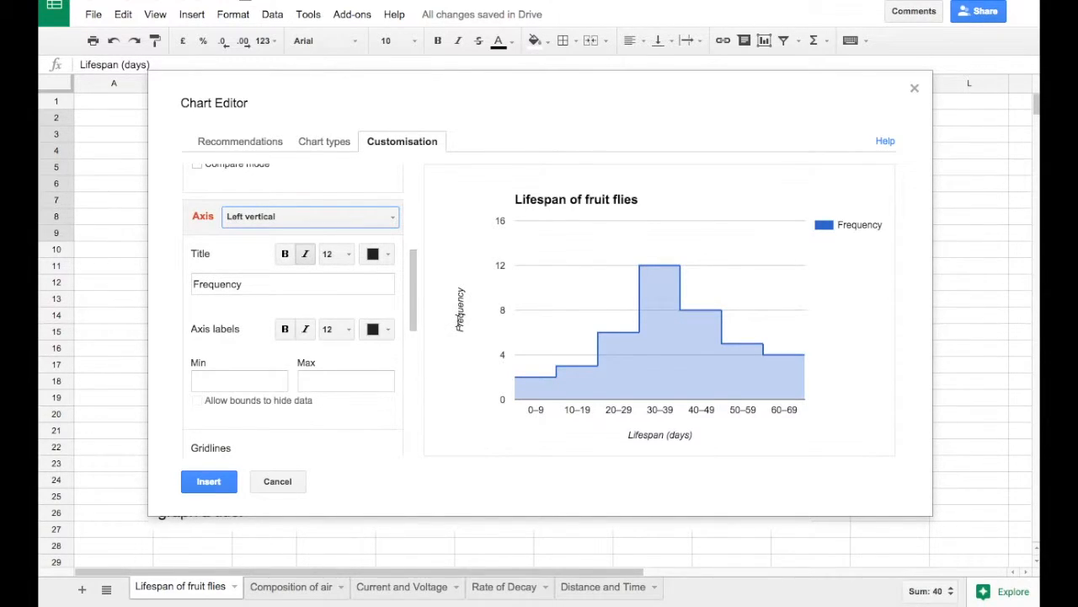
pyautogui.moveTo(236, 284); pyautogui.dragTo(173, 284)
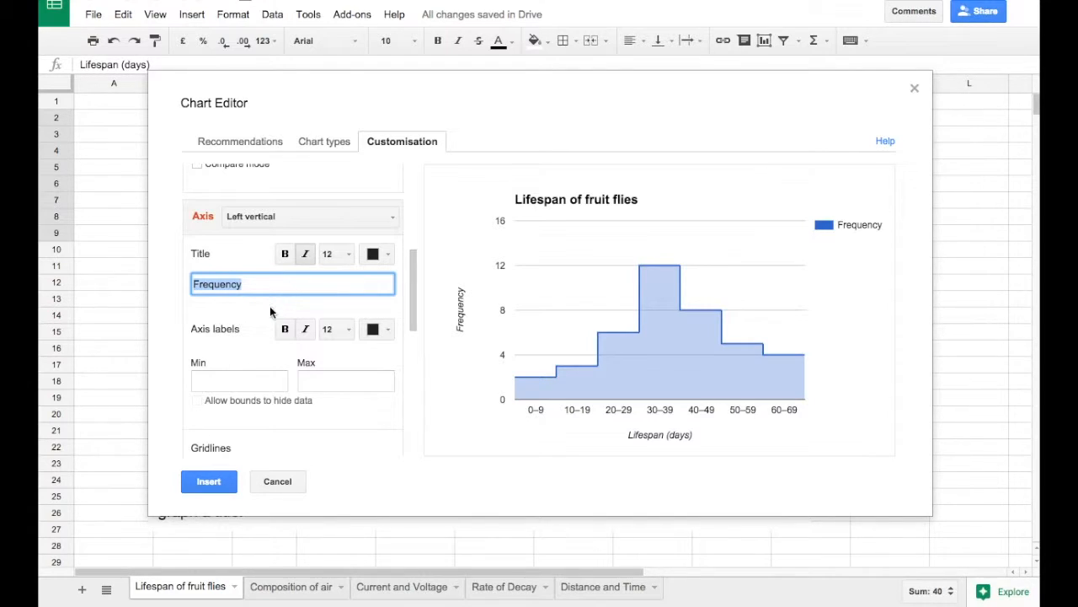
pyautogui.scroll(-3, 273, 337)
pyautogui.scroll(-2, 273, 337)
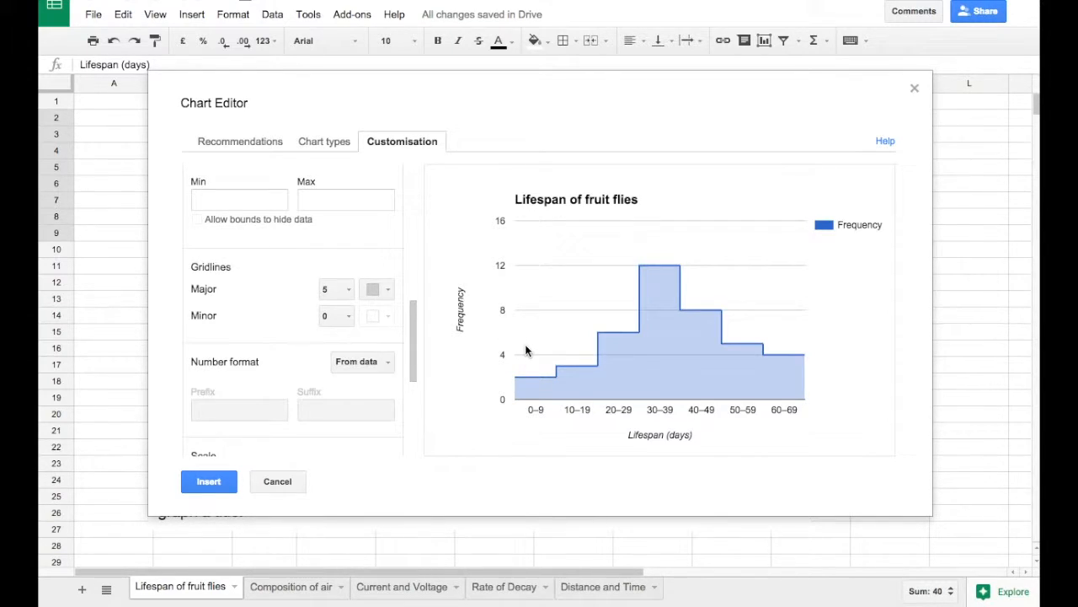
pyautogui.click(349, 290)
pyautogui.click(352, 419)
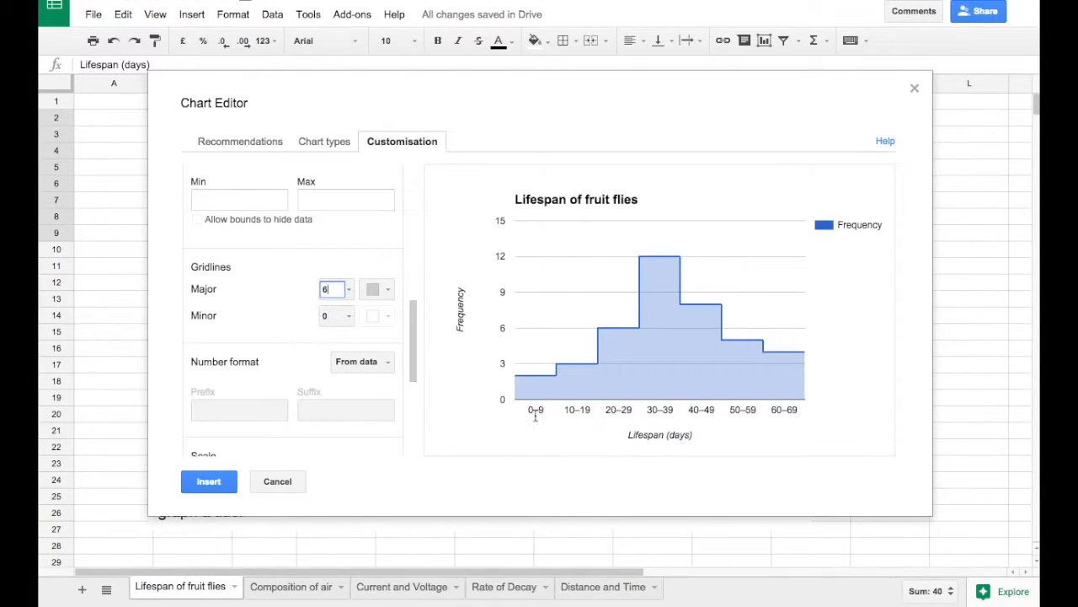
pyautogui.click(349, 290)
pyautogui.click(360, 437)
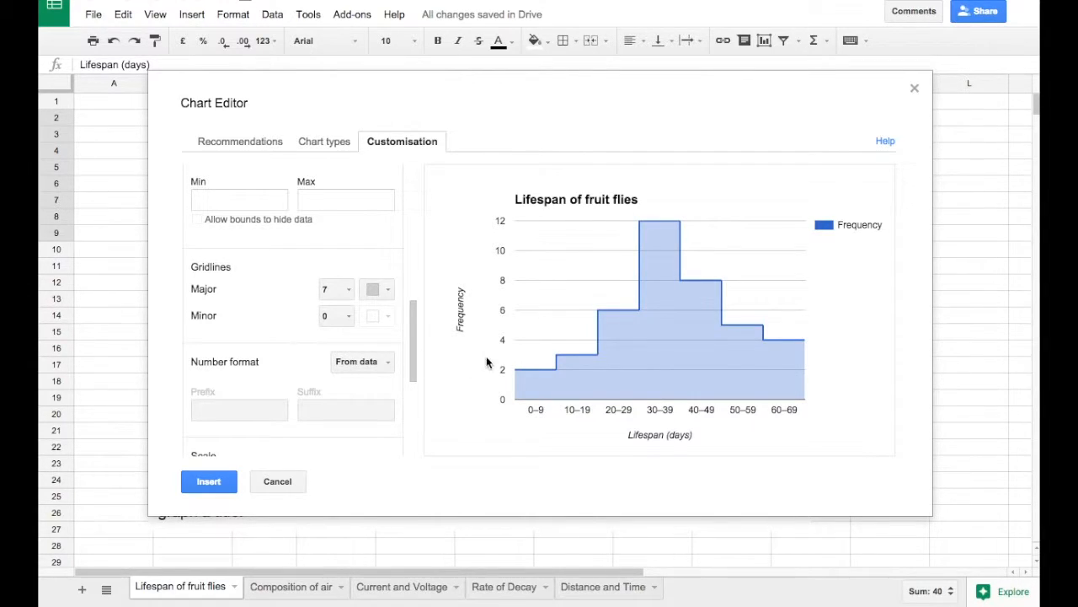
# Set the area opacity of the Frequency series to 70%.
pyautogui.scroll(-3, 312, 369)
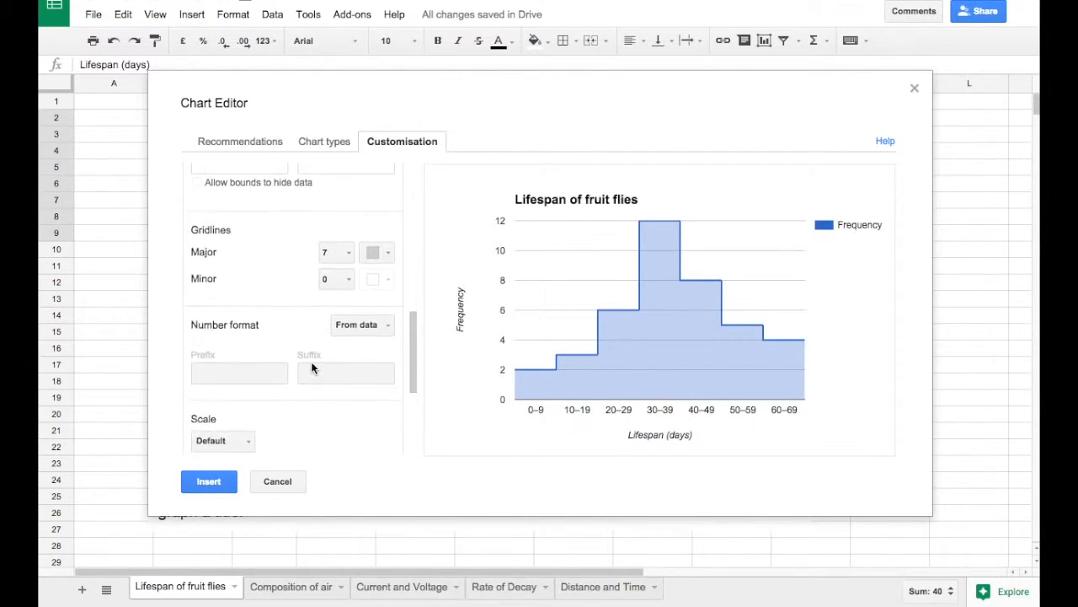
pyautogui.scroll(-3, 311, 369)
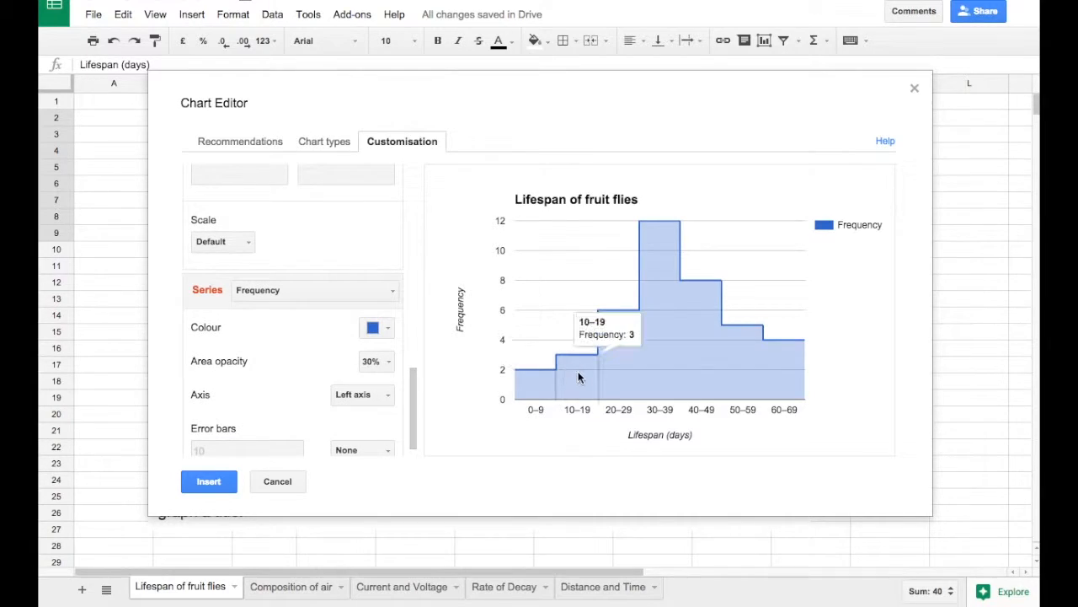
pyautogui.click(387, 361)
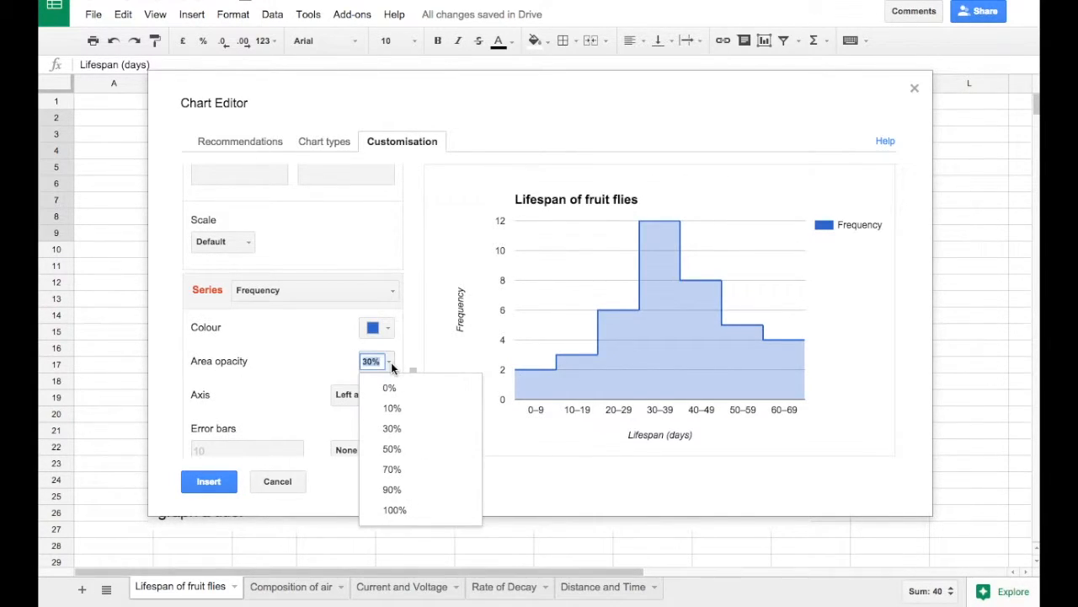
pyautogui.click(393, 469)
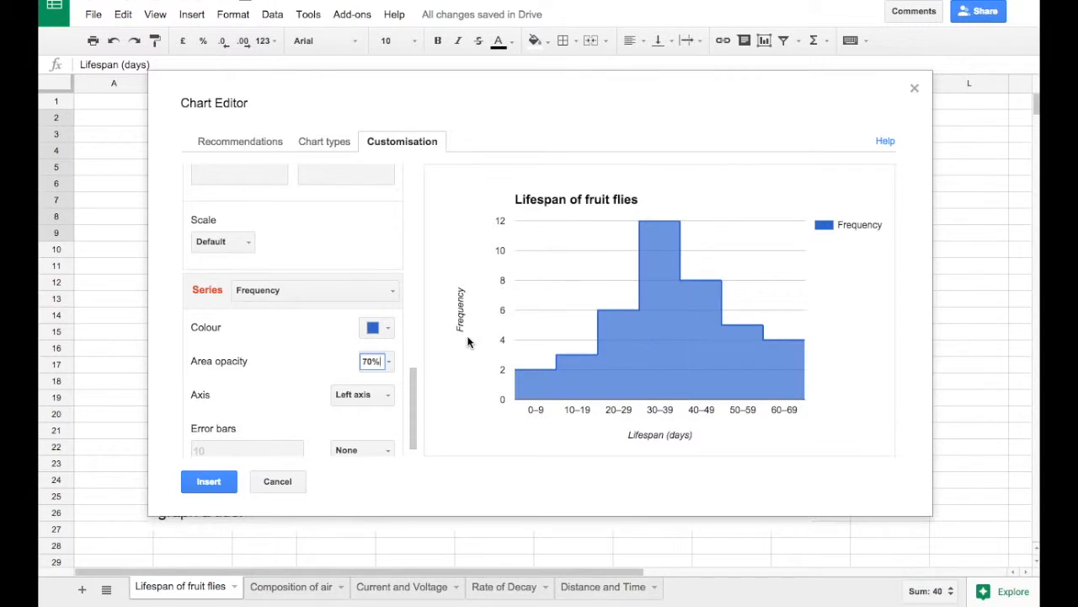
pyautogui.scroll(5, 345, 354)
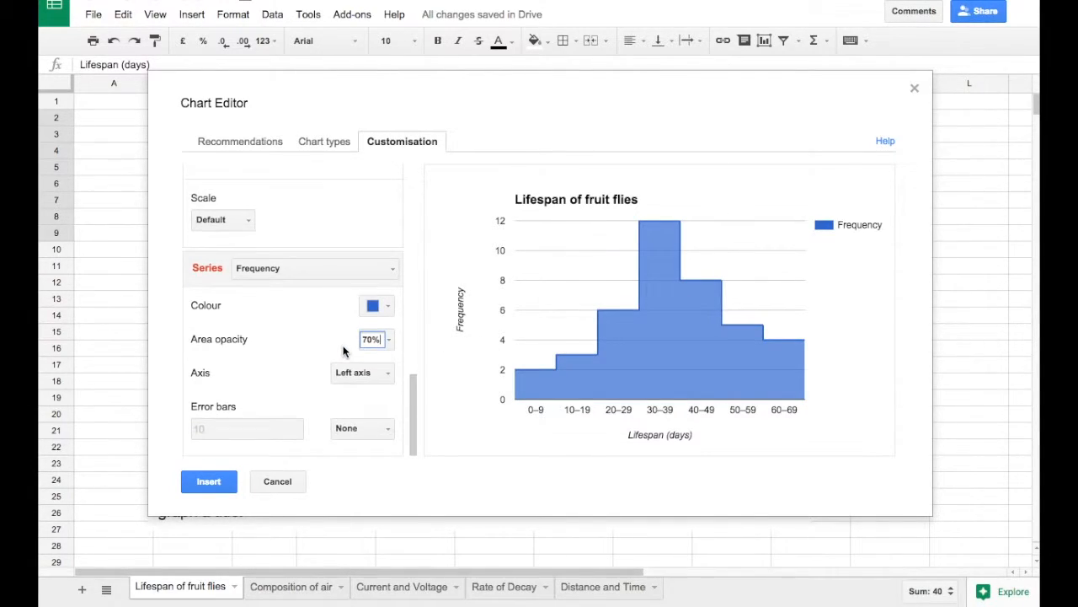
pyautogui.scroll(3, 343, 351)
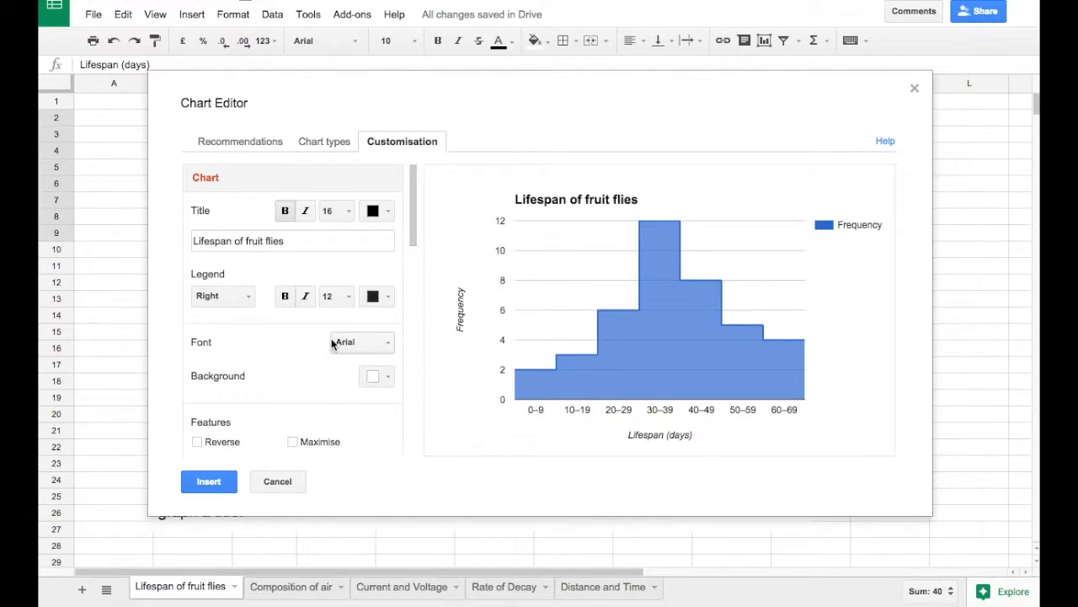
# Set the chart's legend to None and insert the finished chart into the sheet.
pyautogui.scroll(-1, 322, 342)
pyautogui.scroll(-6, 322, 342)
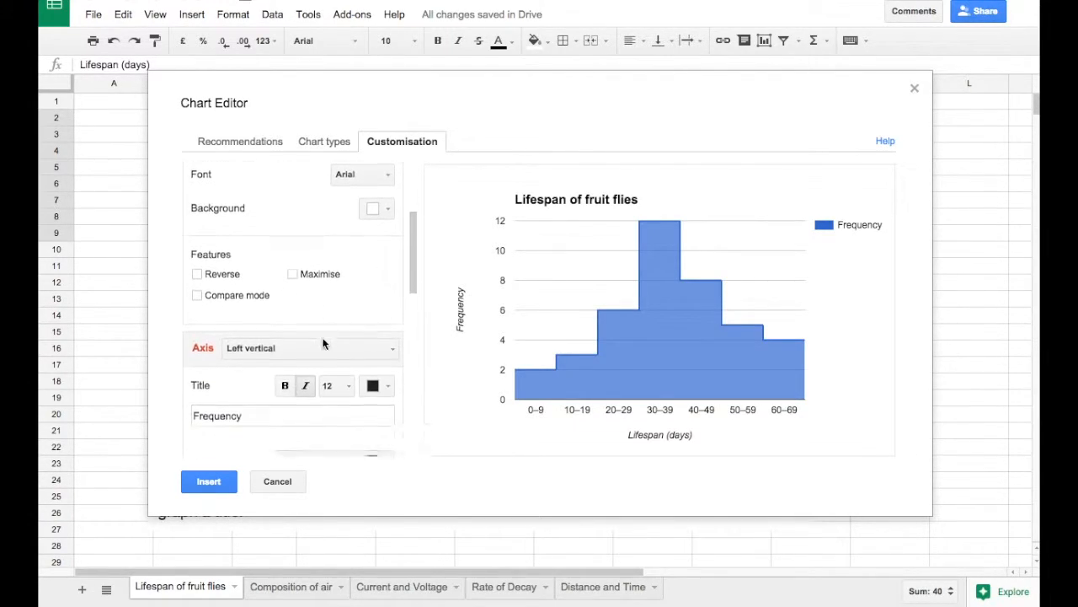
pyautogui.scroll(6, 322, 344)
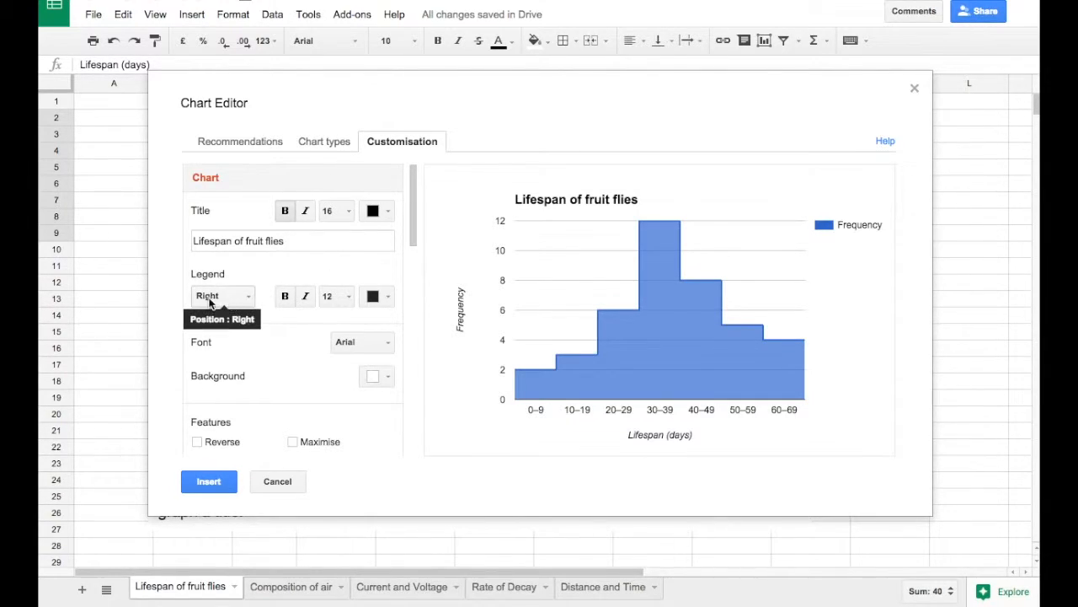
pyautogui.click(239, 296)
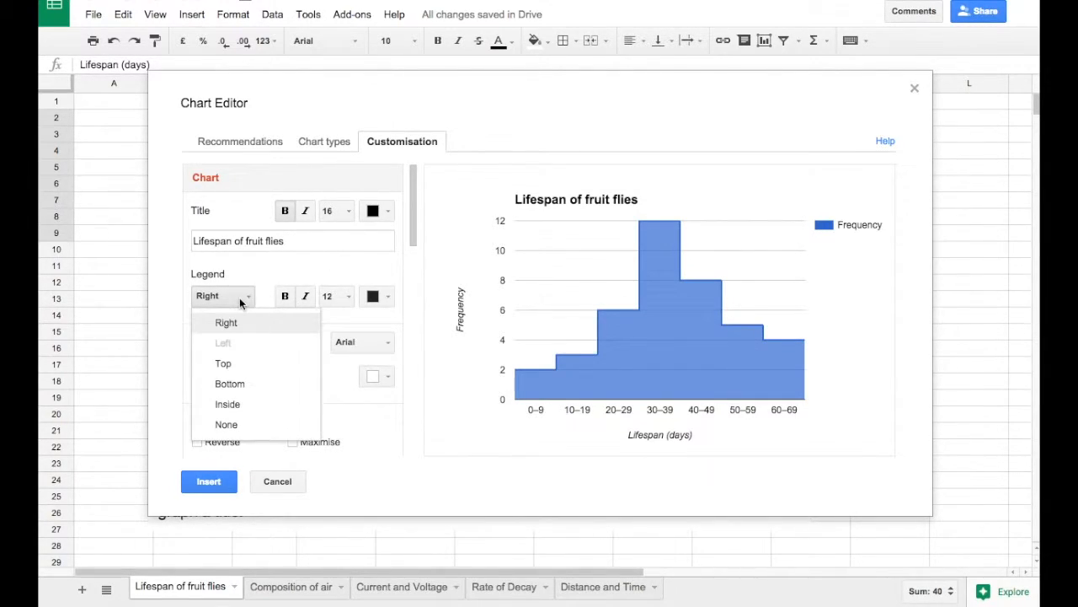
pyautogui.click(226, 424)
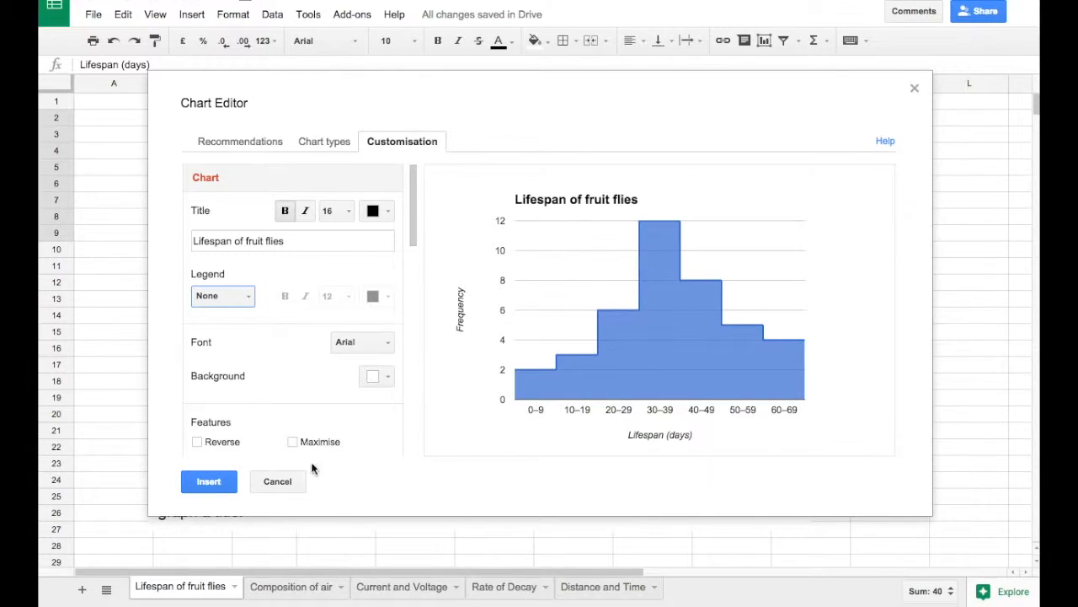
pyautogui.click(212, 479)
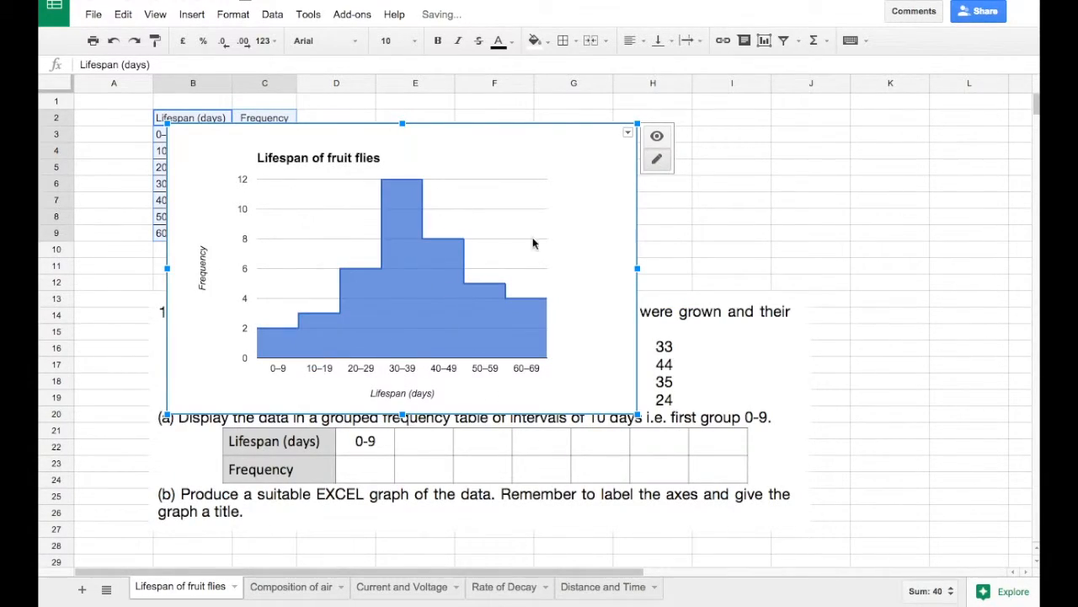
# Move the chart beside the frequency table and delete the question image from the sheet.
pyautogui.moveTo(423, 140); pyautogui.dragTo(616, 128)
pyautogui.click(261, 444)
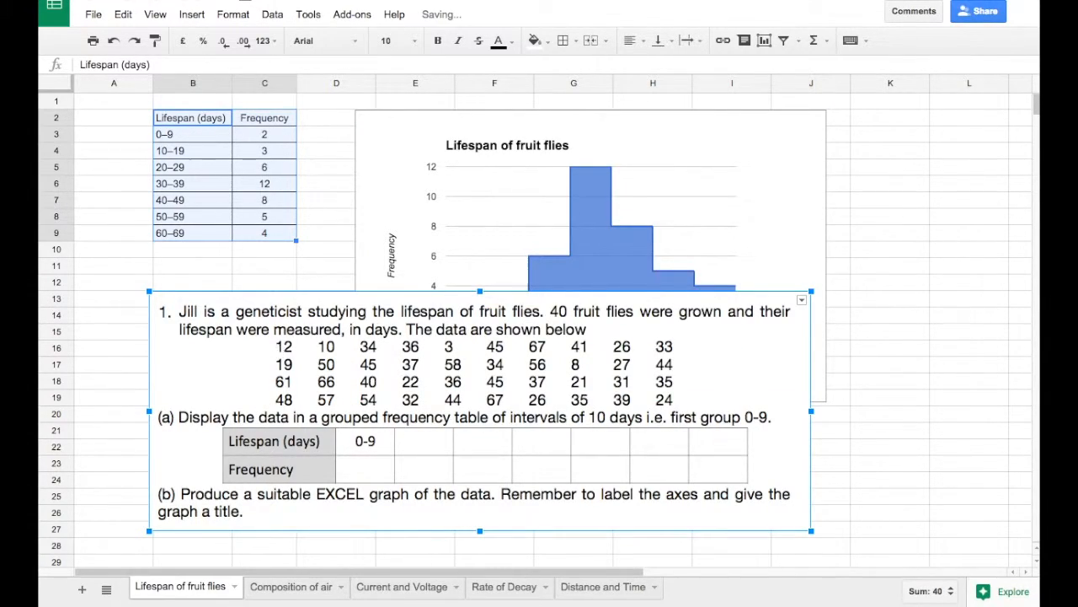
pyautogui.press('Delete')
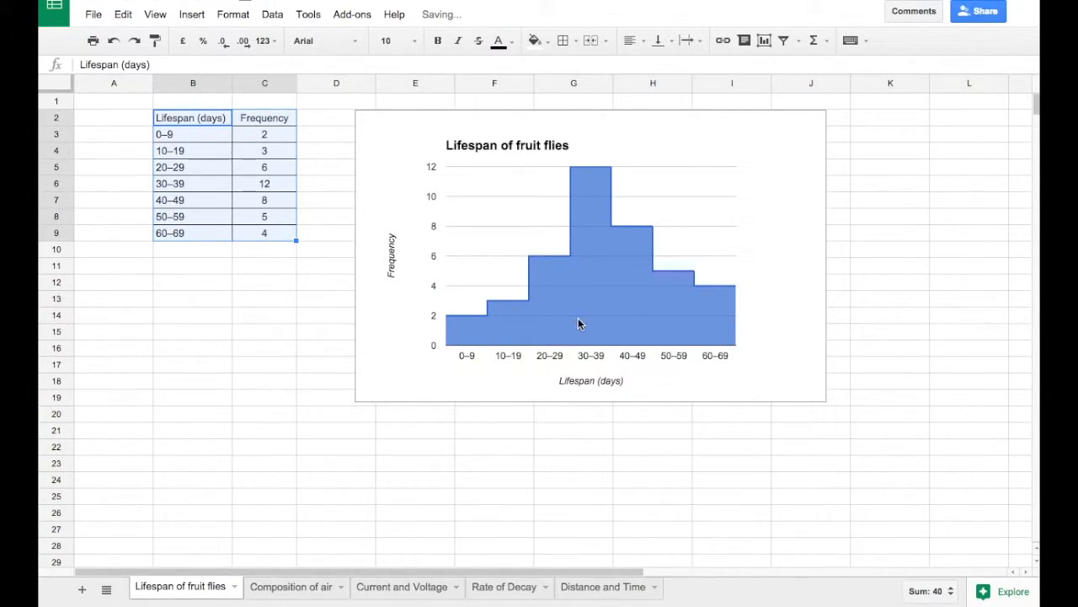
# Widen the chart's plot area on both sides, extend it downward, and move the chart slightly closer to the frequency table.
pyautogui.click(801, 265)
pyautogui.click(694, 252)
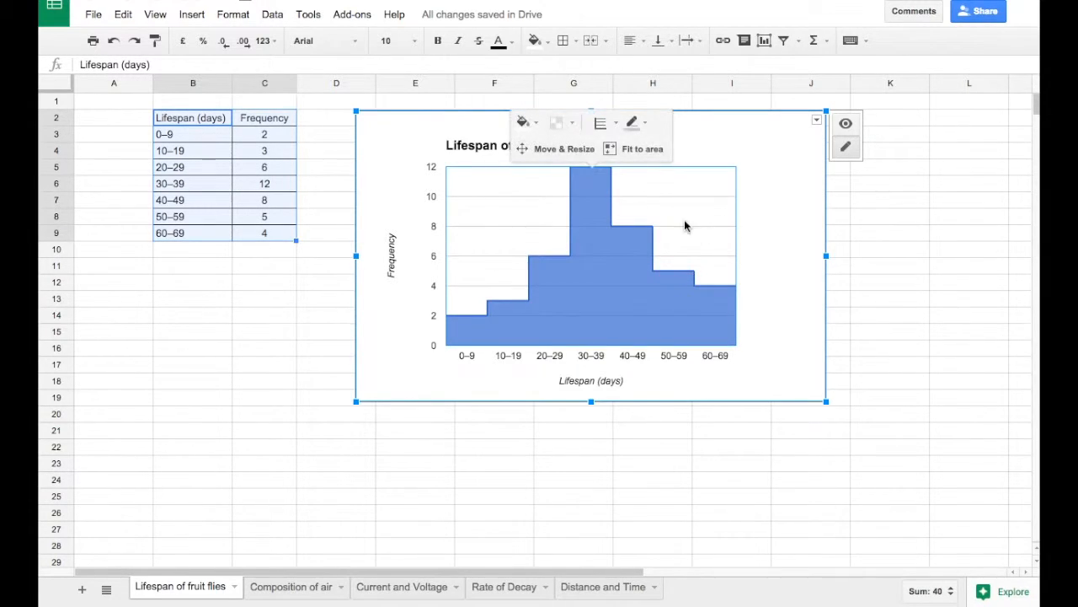
pyautogui.click(551, 149)
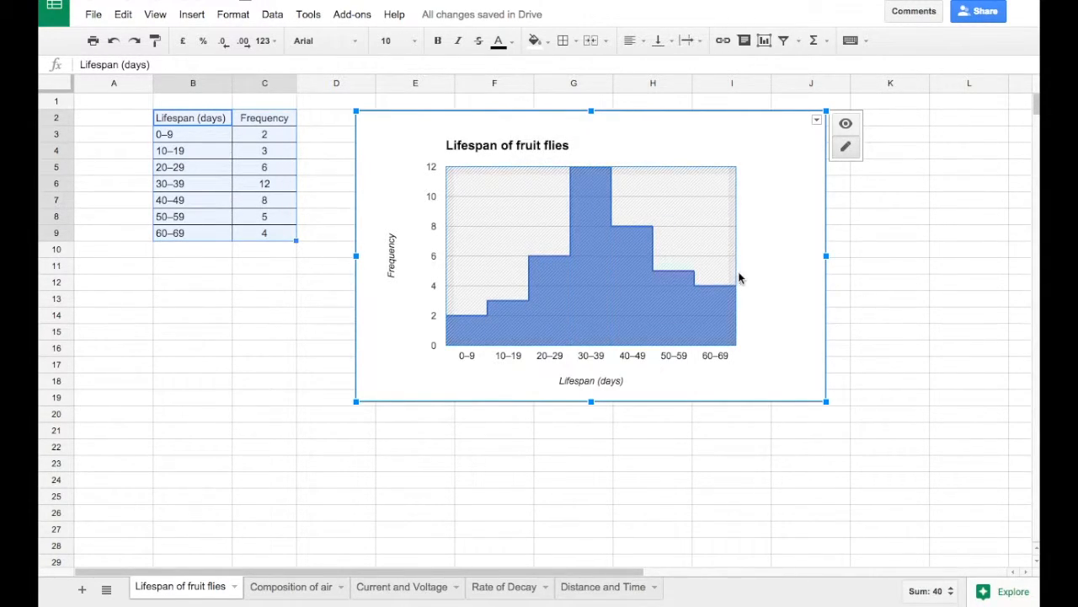
pyautogui.moveTo(733, 262); pyautogui.dragTo(806, 257)
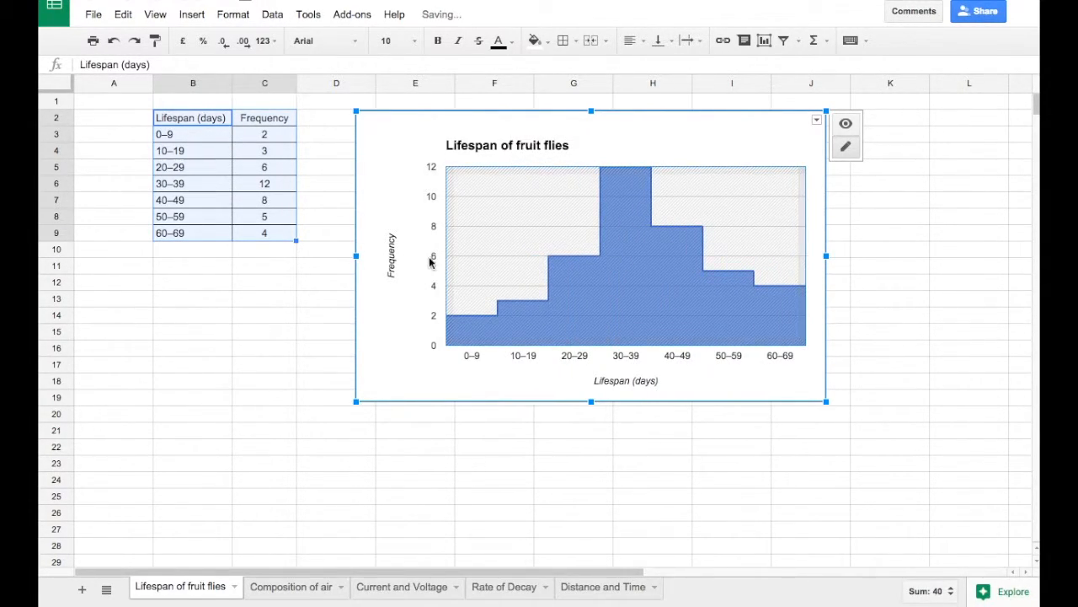
pyautogui.moveTo(440, 255); pyautogui.dragTo(404, 258)
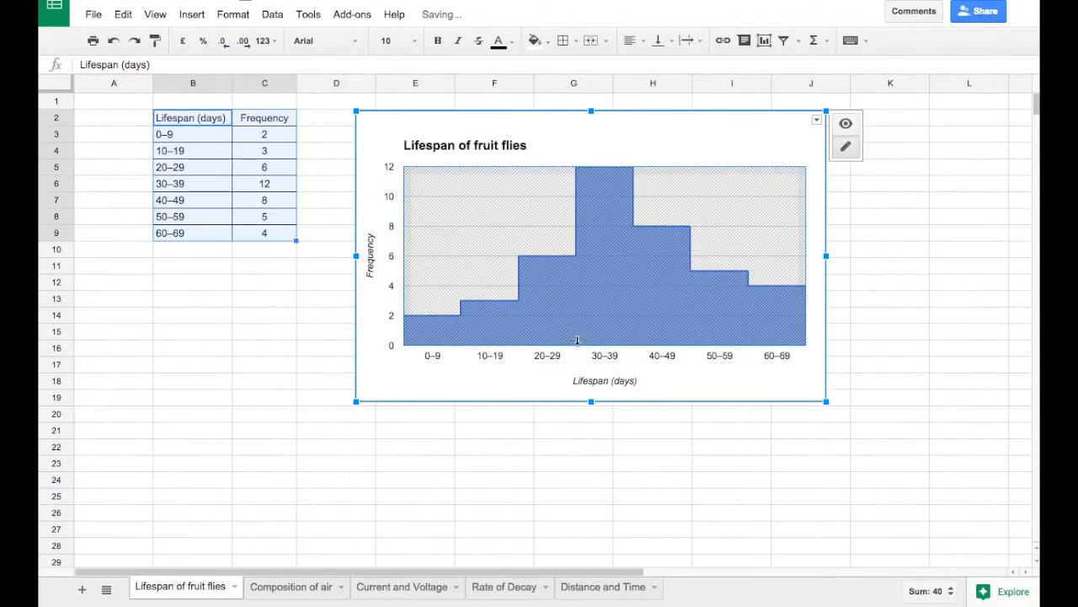
pyautogui.moveTo(592, 345); pyautogui.dragTo(594, 363)
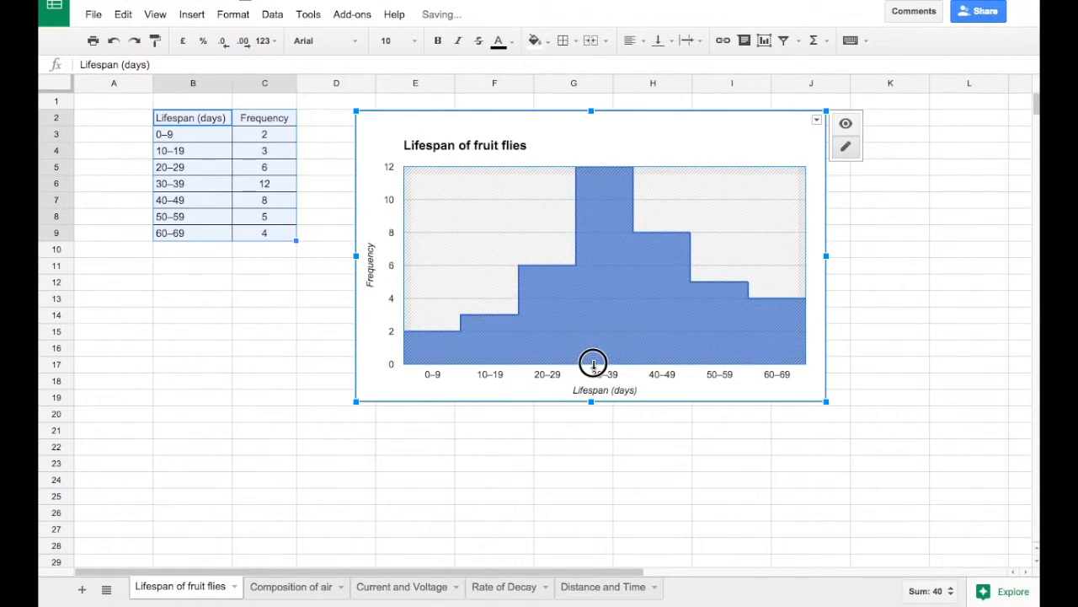
pyautogui.click(586, 167)
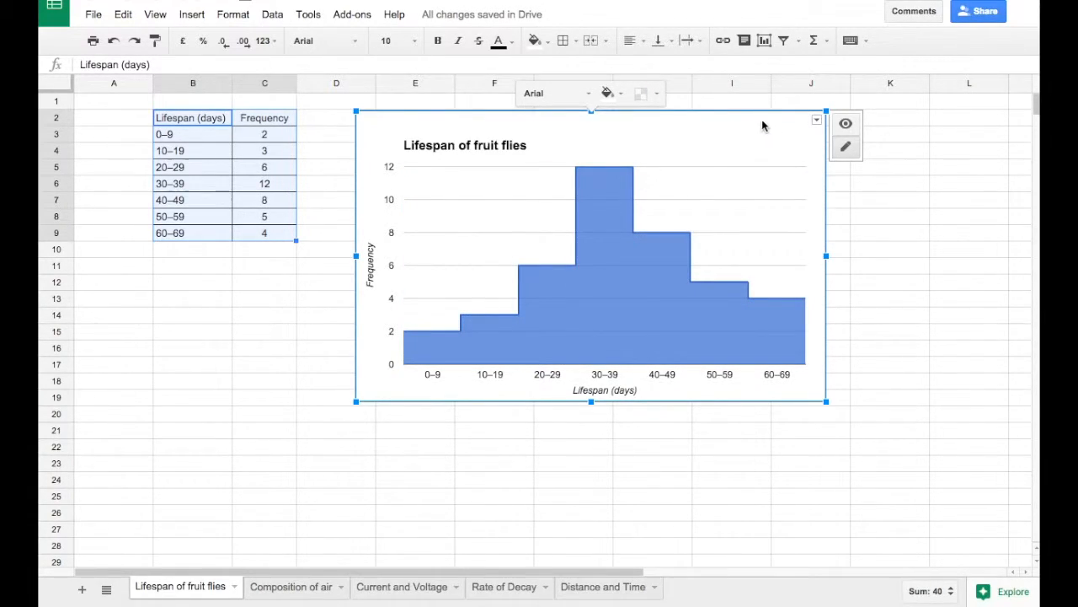
pyautogui.click(398, 127)
pyautogui.moveTo(399, 127); pyautogui.dragTo(377, 124)
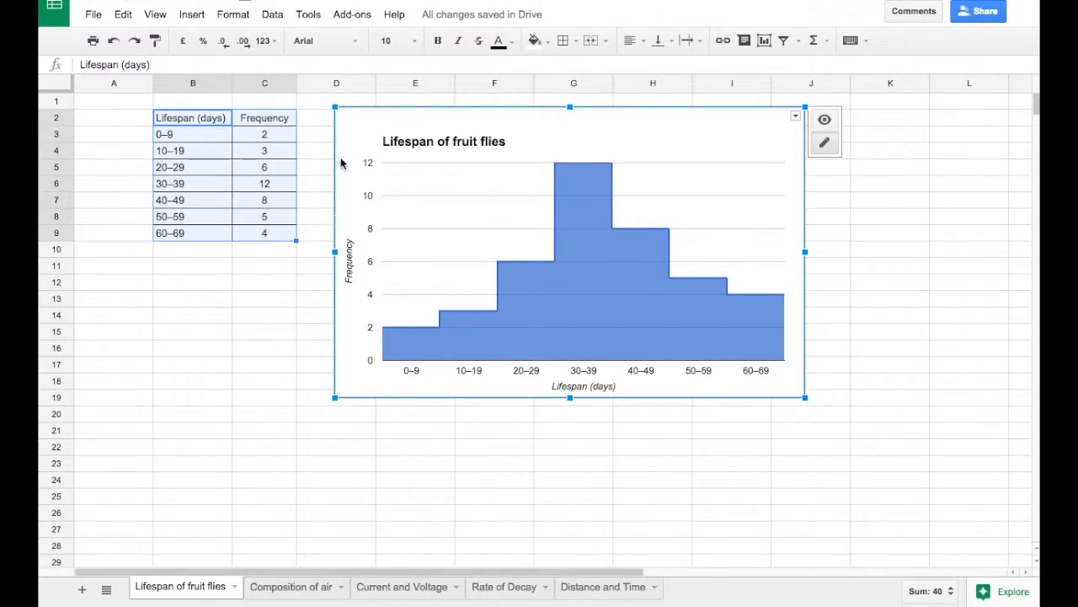
# Move the fruit fly lifespan chart to its own sheet.
pyautogui.rightClick(355, 135)
pyautogui.moveTo(400, 238)
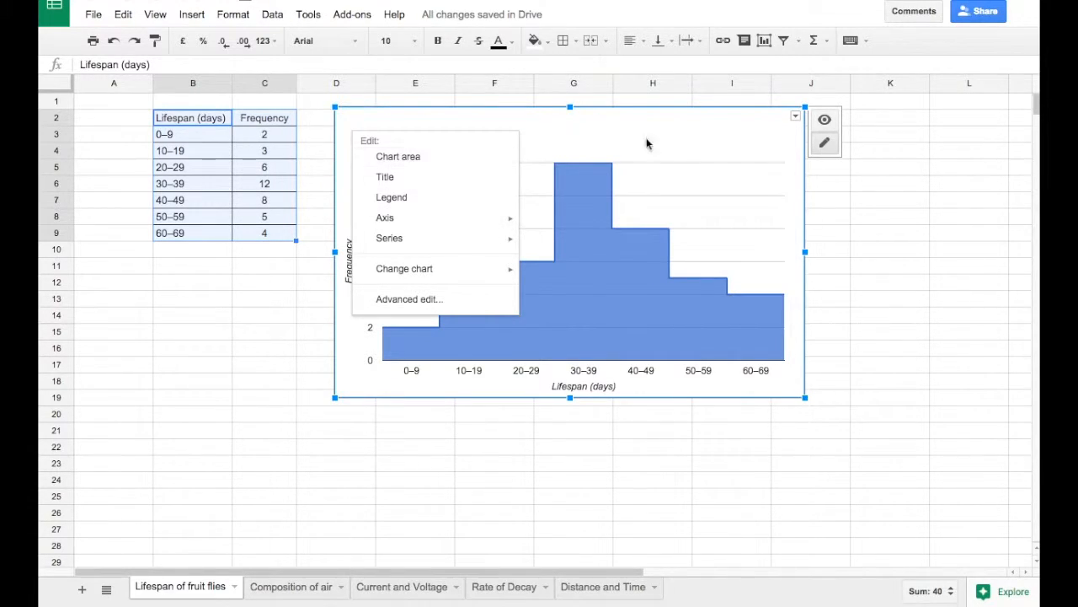
pyautogui.click(804, 129)
pyautogui.click(795, 116)
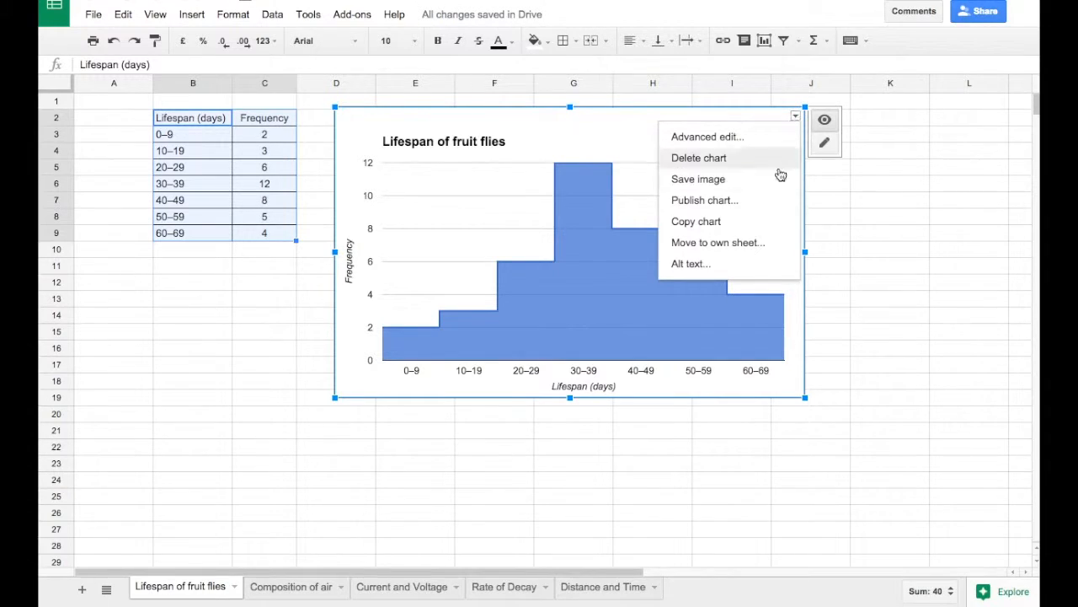
pyautogui.click(739, 244)
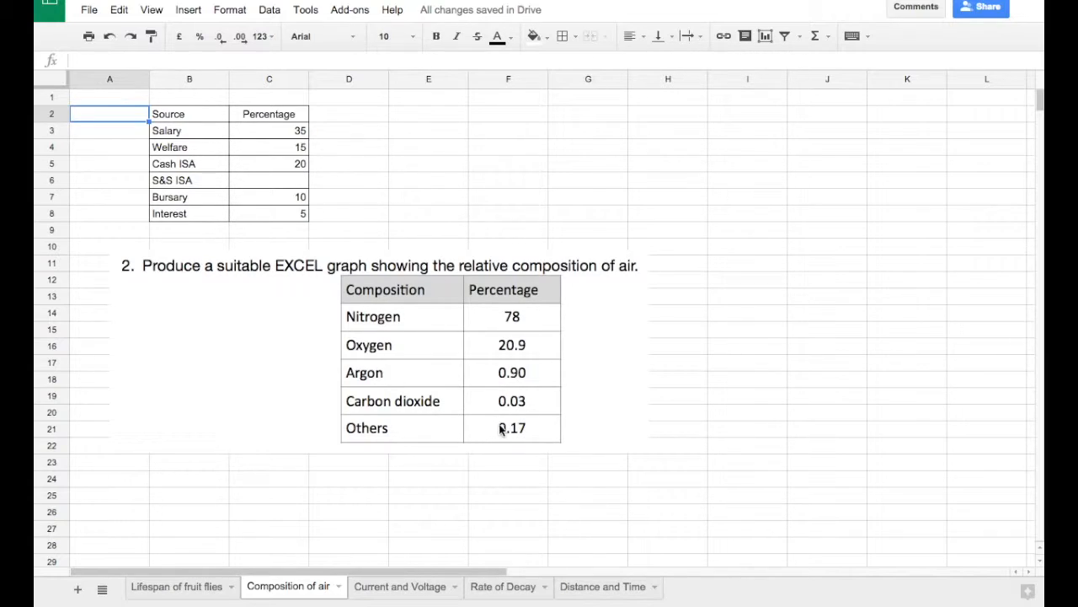
# Delete the question image below the Source and Percentage table on the Composition of air sheet.
pyautogui.click(212, 328)
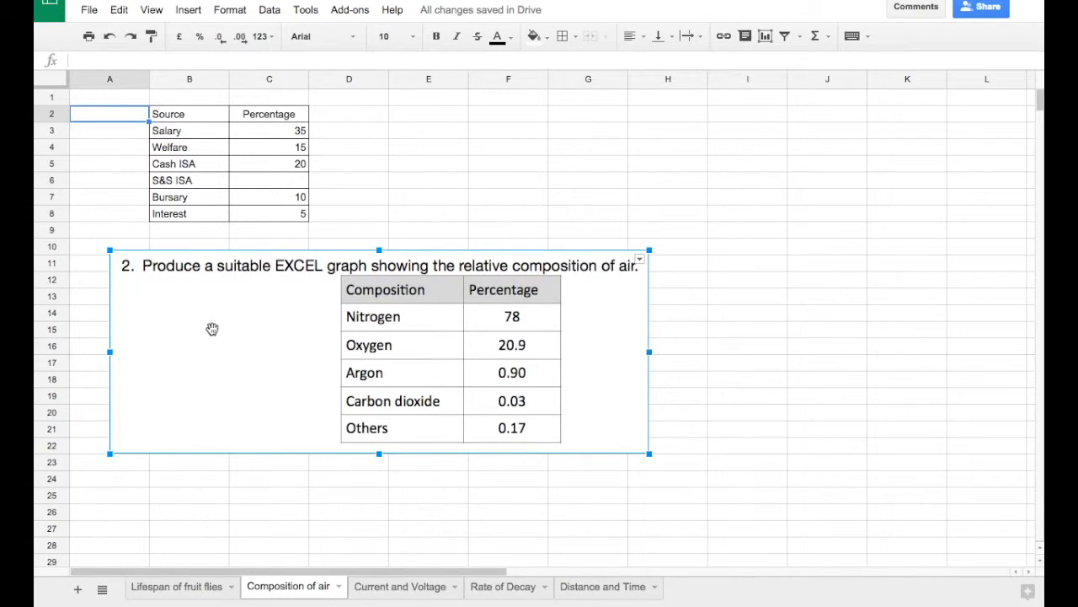
pyautogui.press('Delete')
# Compare the Source and Percentage table with the frequency table on the Lifespan of fruit flies sheet.
pyautogui.moveTo(199, 117); pyautogui.dragTo(225, 169)
pyautogui.moveTo(254, 213); pyautogui.dragTo(255, 216)
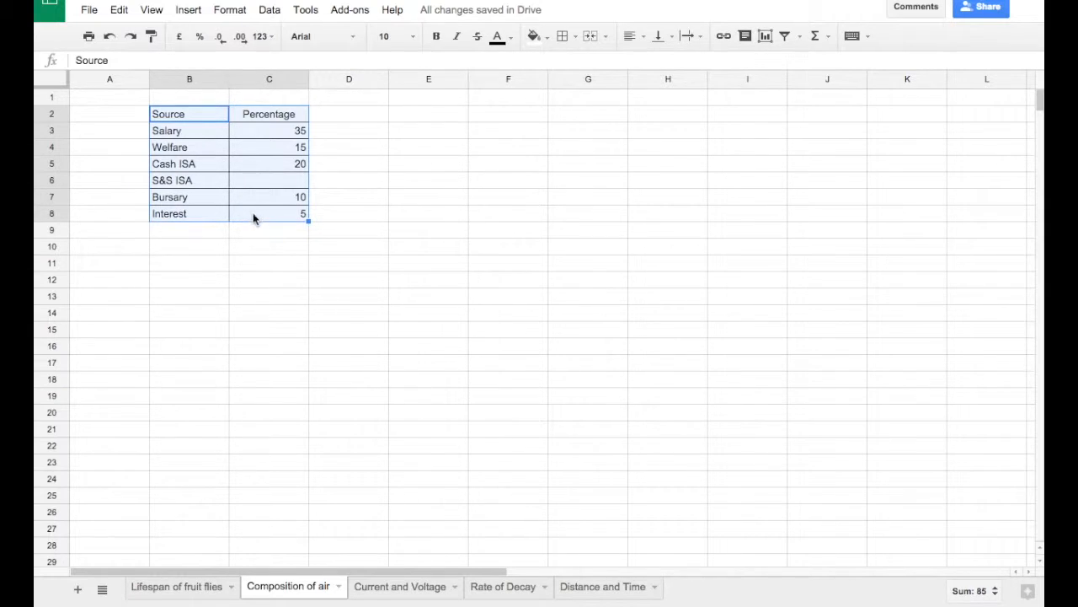
pyautogui.click(207, 114)
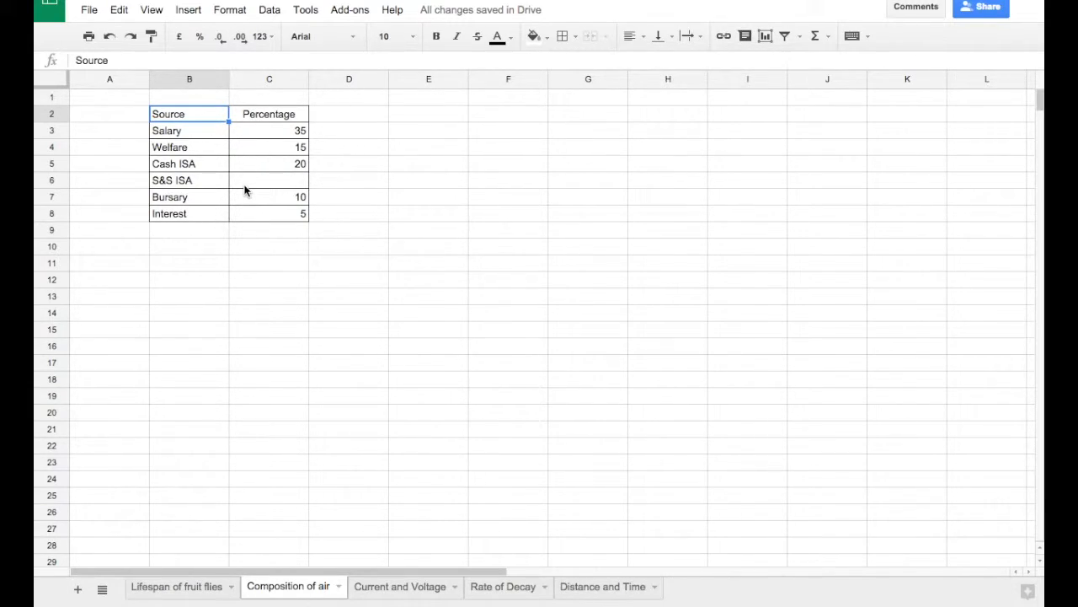
pyautogui.click(215, 216)
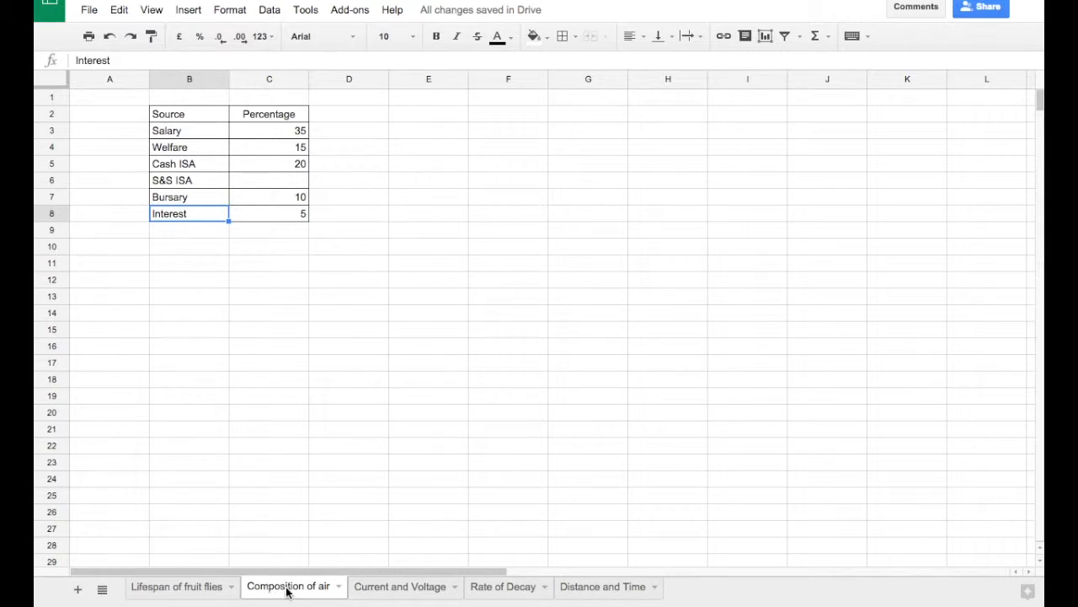
pyautogui.click(179, 587)
pyautogui.click(233, 253)
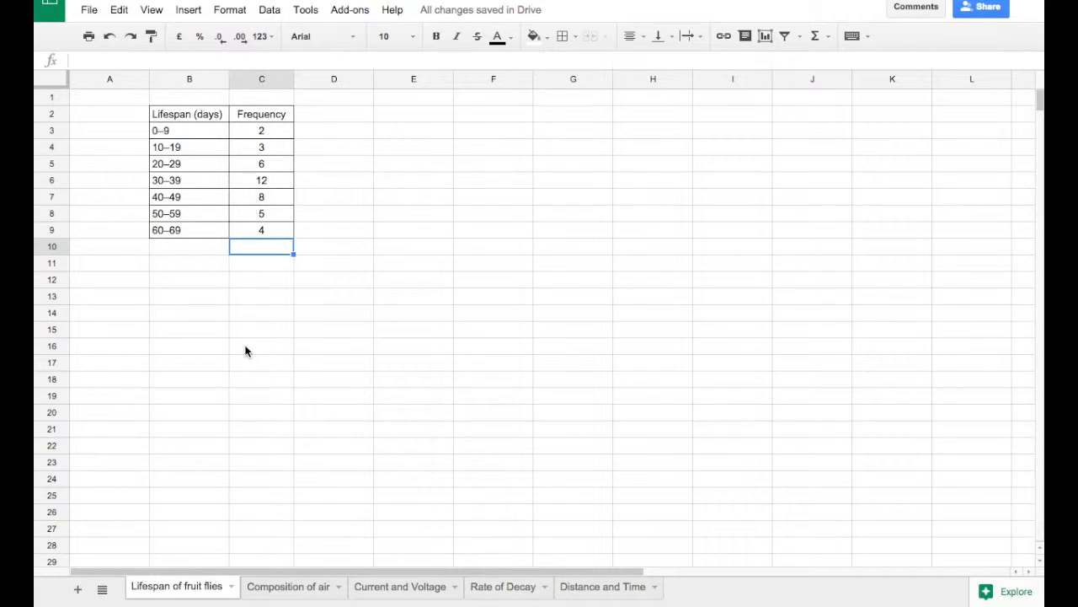
pyautogui.click(277, 590)
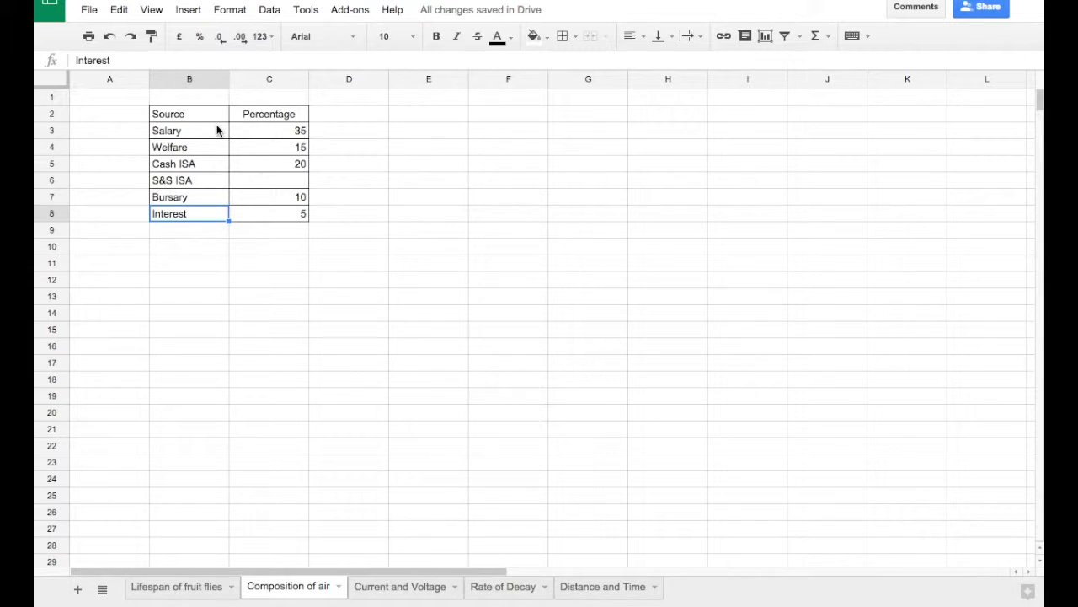
pyautogui.click(327, 148)
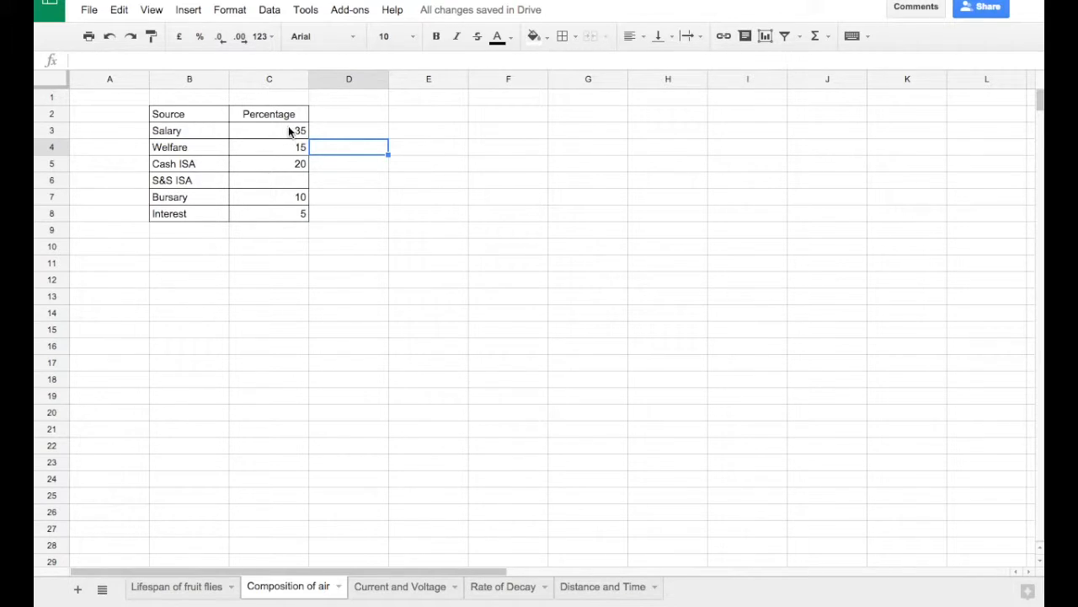
# Check the listed percentages and enter 15 as the missing S&S ISA percentage in C6.
pyautogui.click(290, 180)
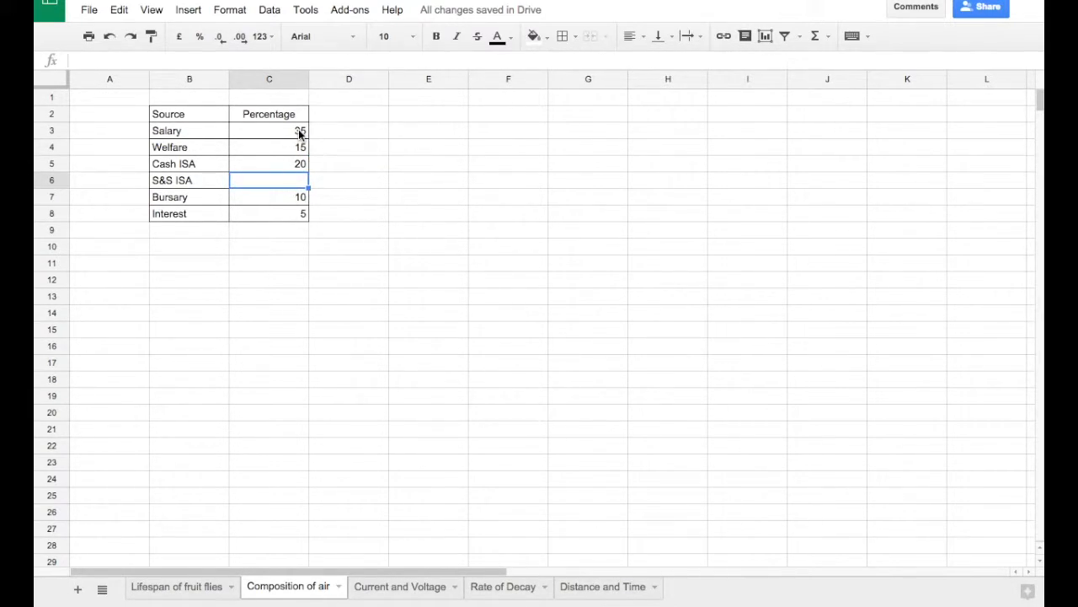
pyautogui.click(305, 135)
pyautogui.click(304, 147)
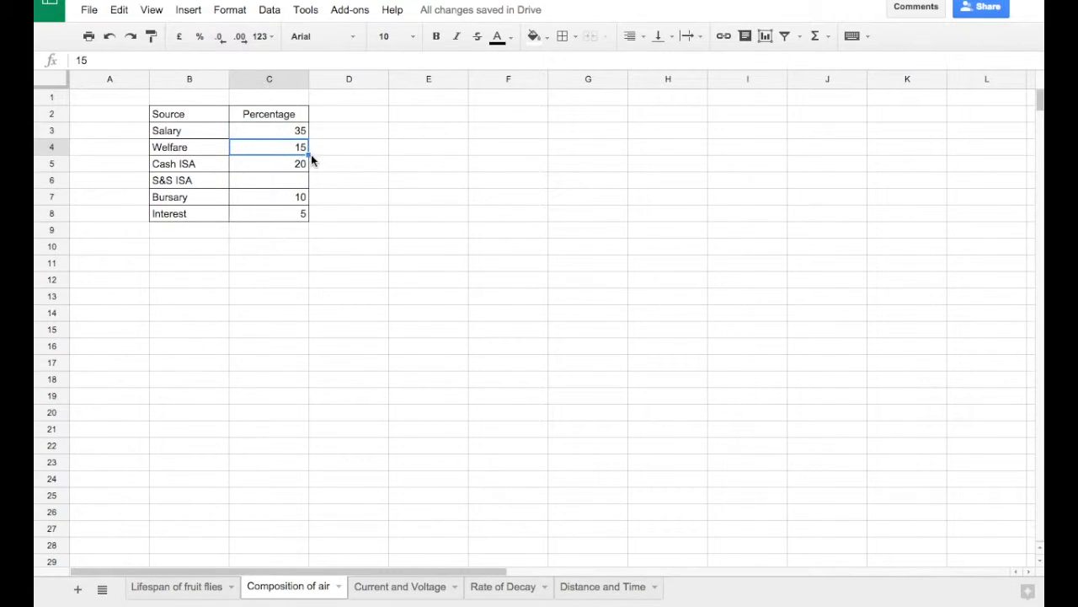
pyautogui.click(299, 168)
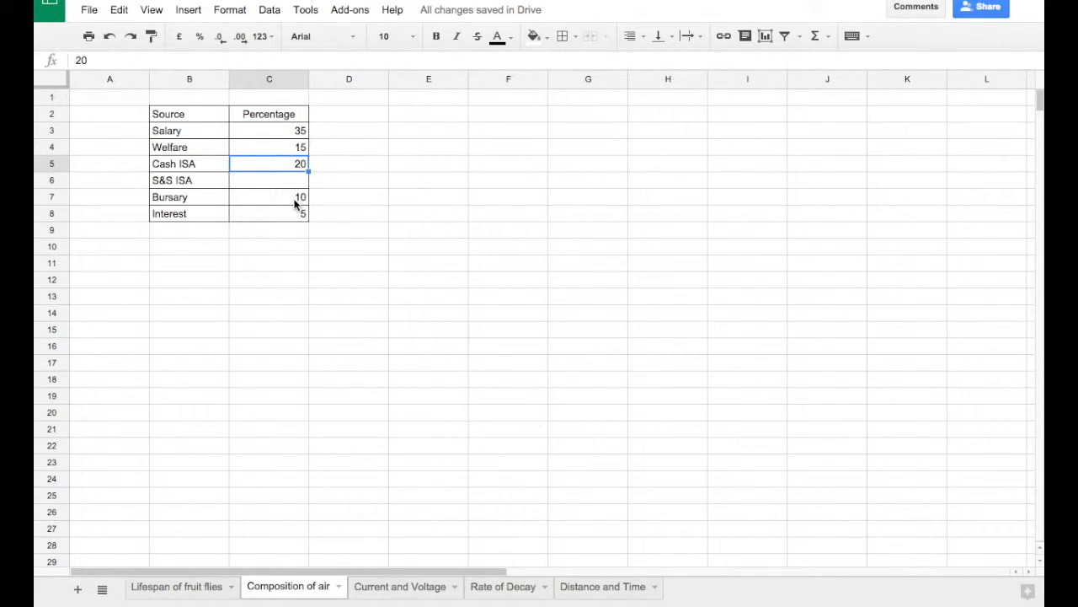
pyautogui.click(293, 202)
pyautogui.click(288, 218)
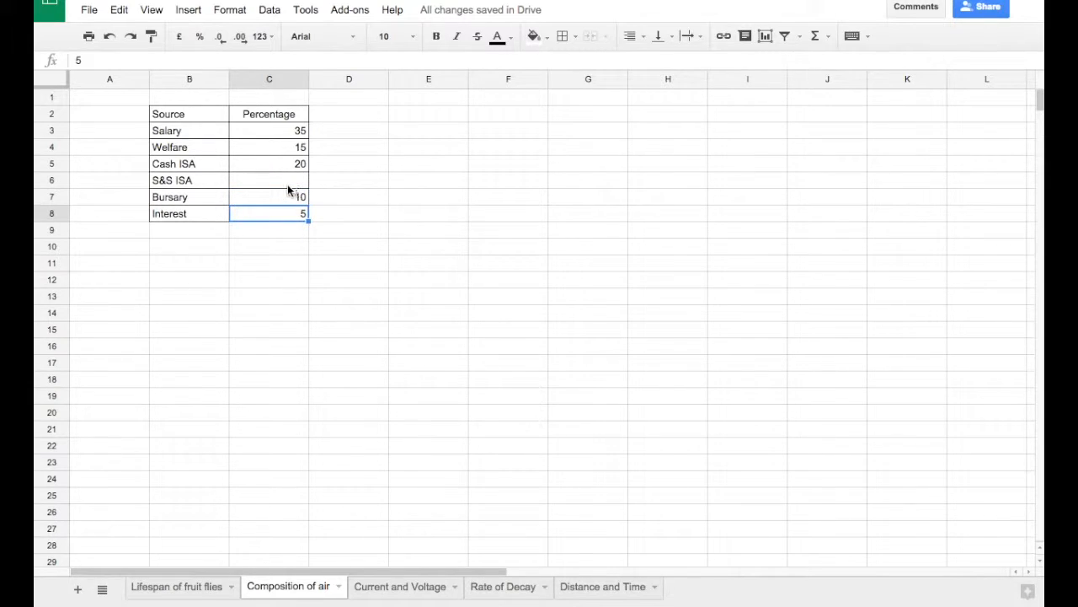
pyautogui.click(288, 179)
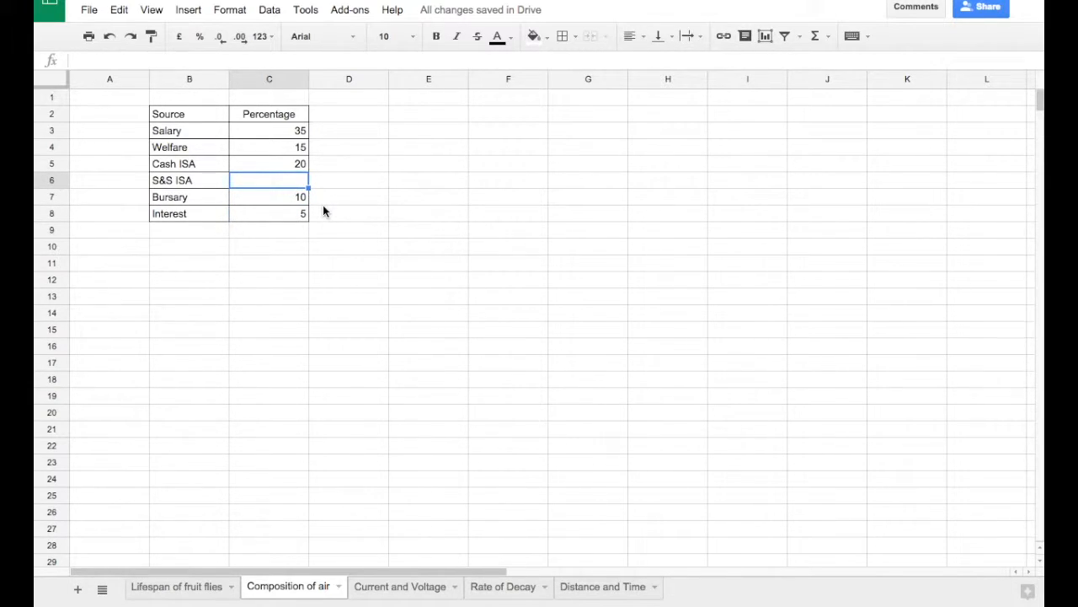
pyautogui.write('15')
pyautogui.press('Return')
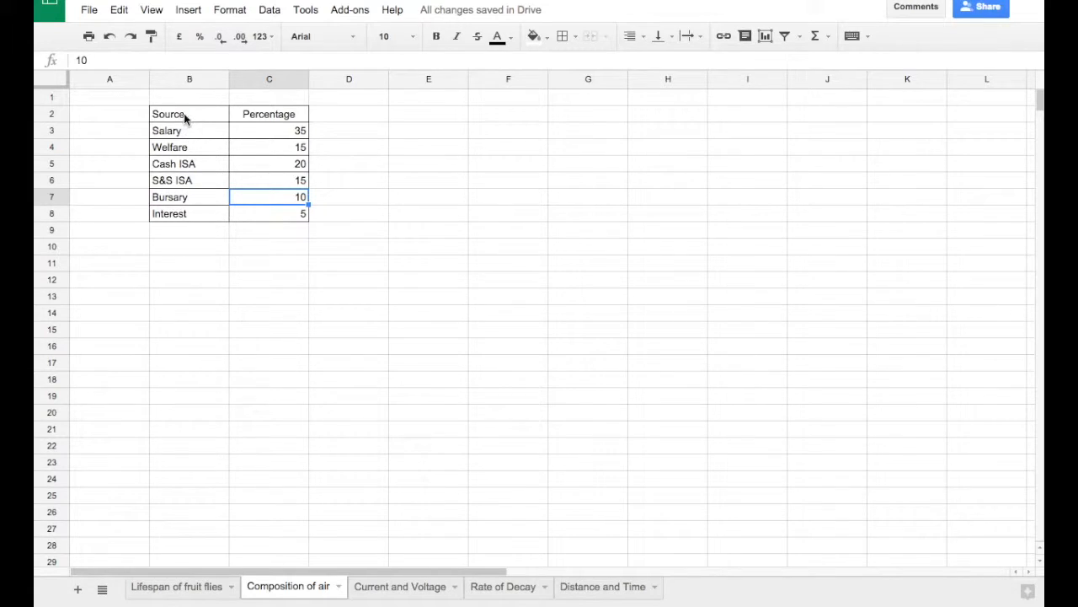
# Start a pie chart from the Source and Percentage table in B2:C8.
pyautogui.moveTo(185, 114); pyautogui.dragTo(262, 218)
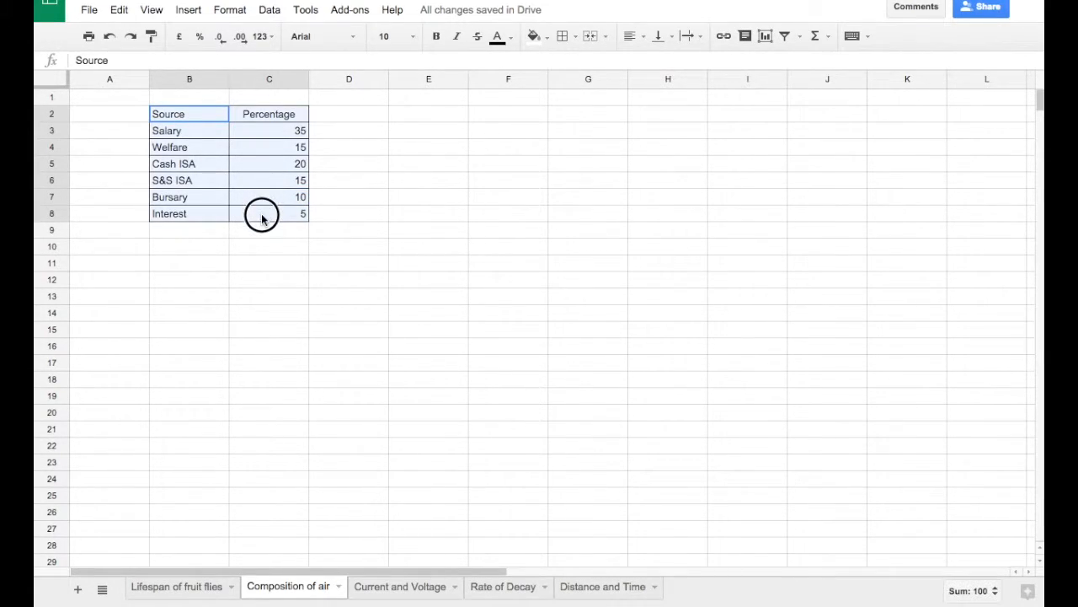
pyautogui.click(188, 10)
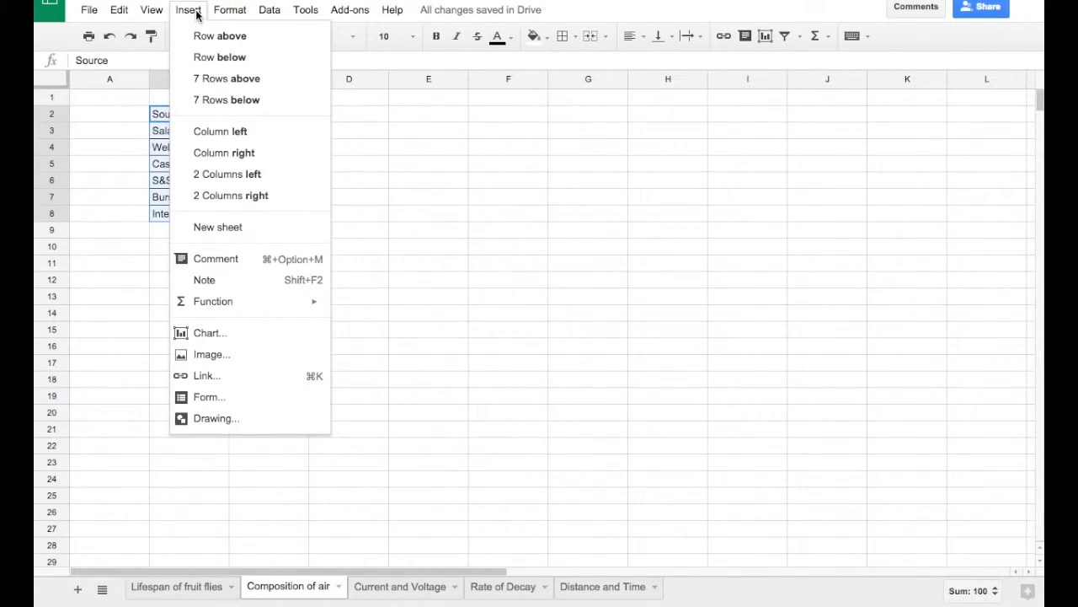
pyautogui.click(216, 336)
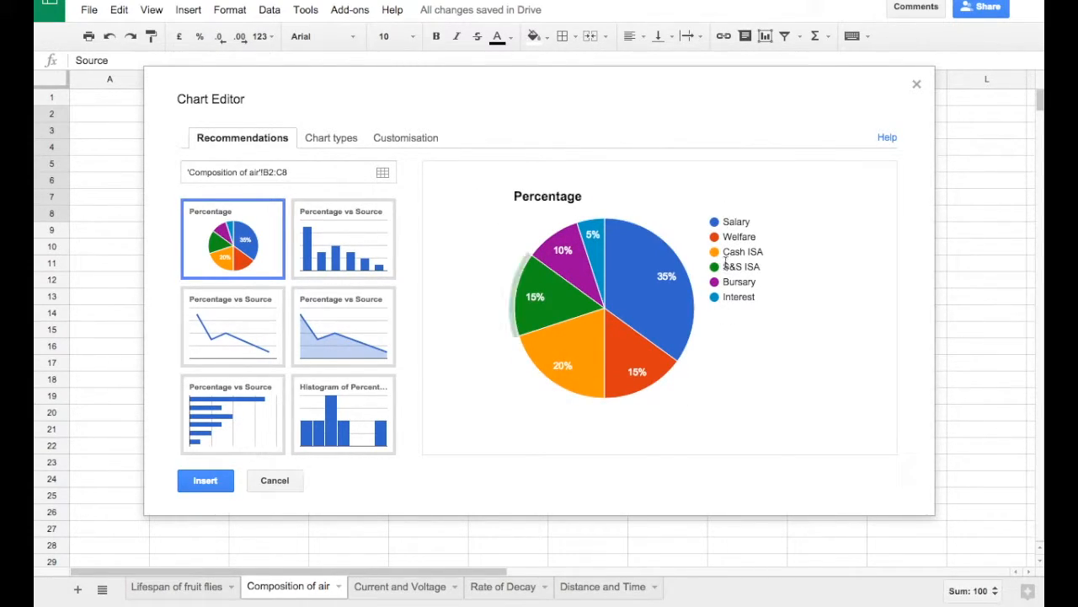
# Title the pie chart "Sources of household income".
pyautogui.click(401, 139)
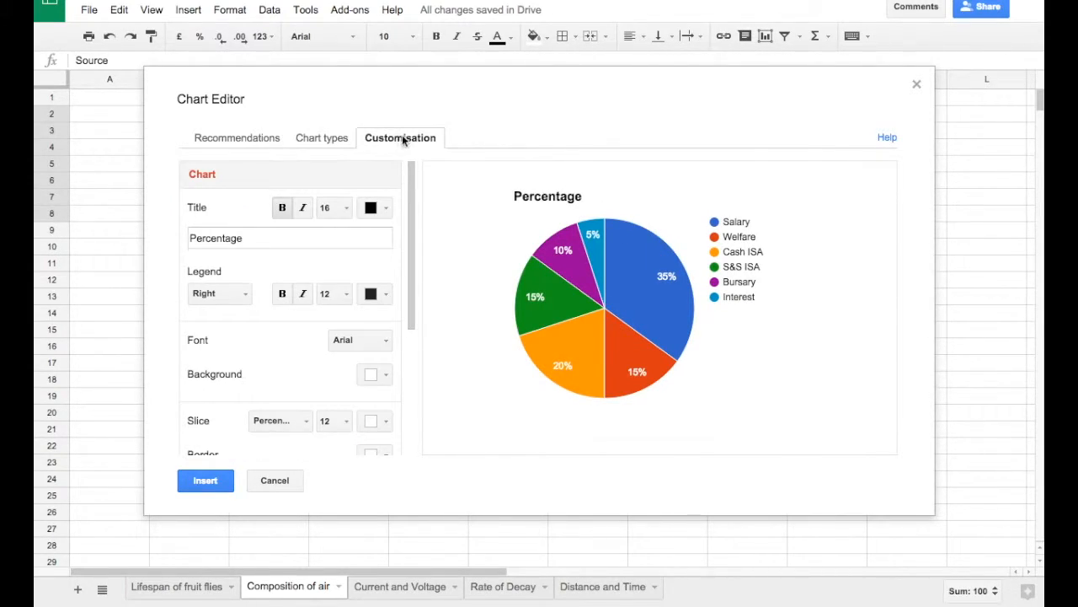
pyautogui.click(258, 237)
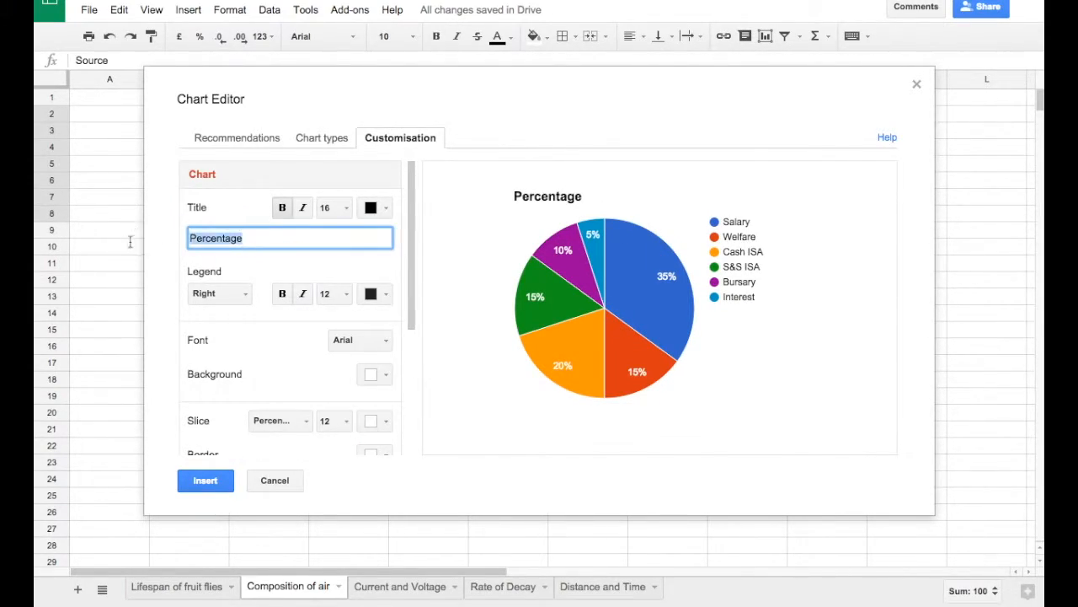
pyautogui.write('Sources o')
pyautogui.press('BackSpace')
pyautogui.press('BackSpace')
pyautogui.write('s')
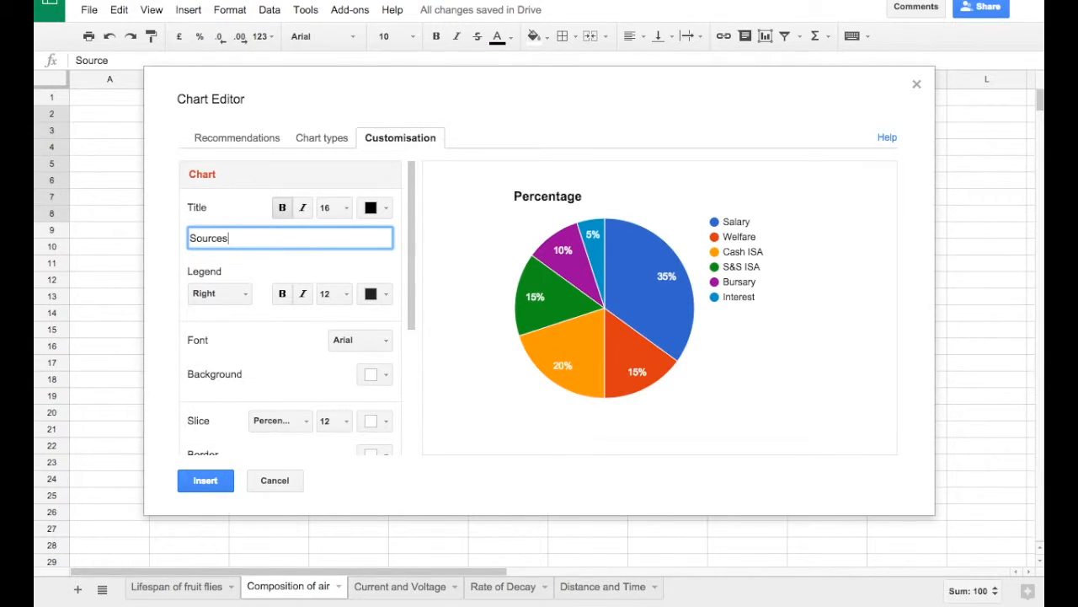
pyautogui.write(' of income')
pyautogui.write('household')
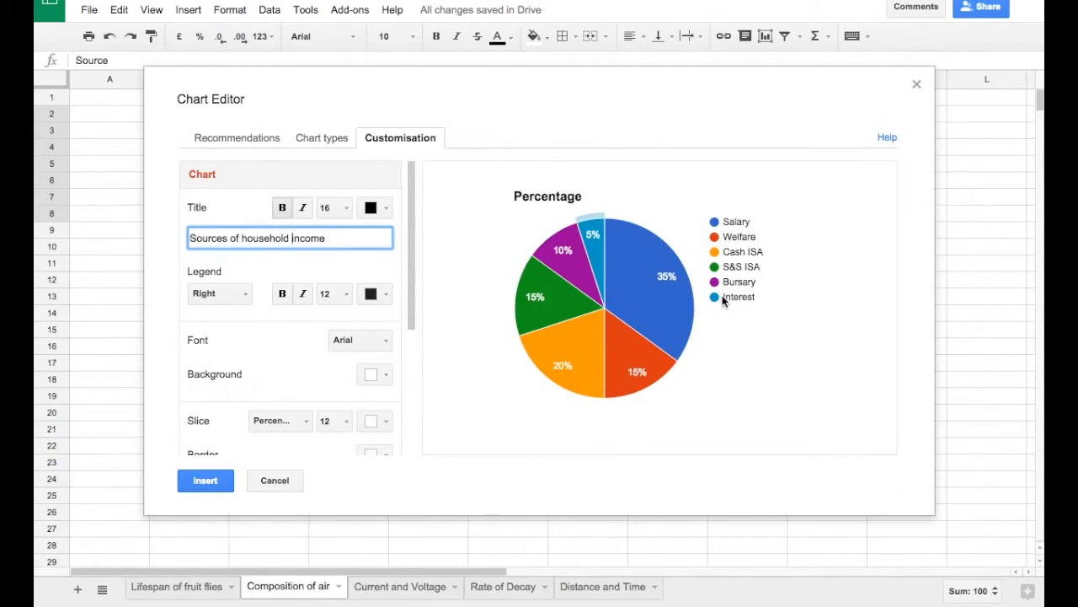
# Try the Labelled legend on the pie chart, and return the legend position to Right.
pyautogui.click(238, 296)
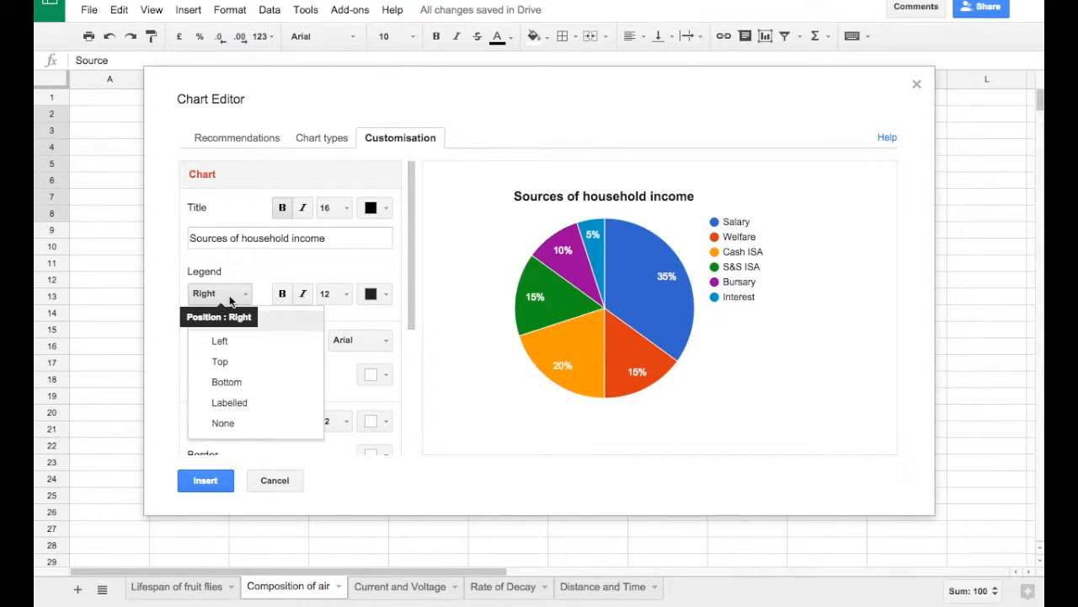
pyautogui.click(252, 410)
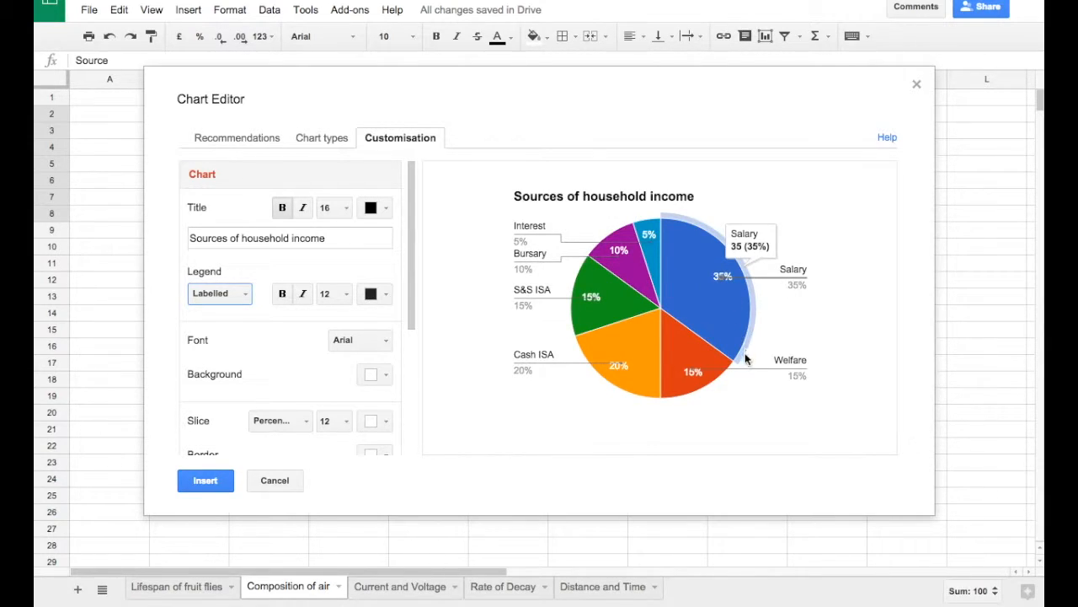
pyautogui.moveTo(746, 286)
pyautogui.moveTo(513, 331)
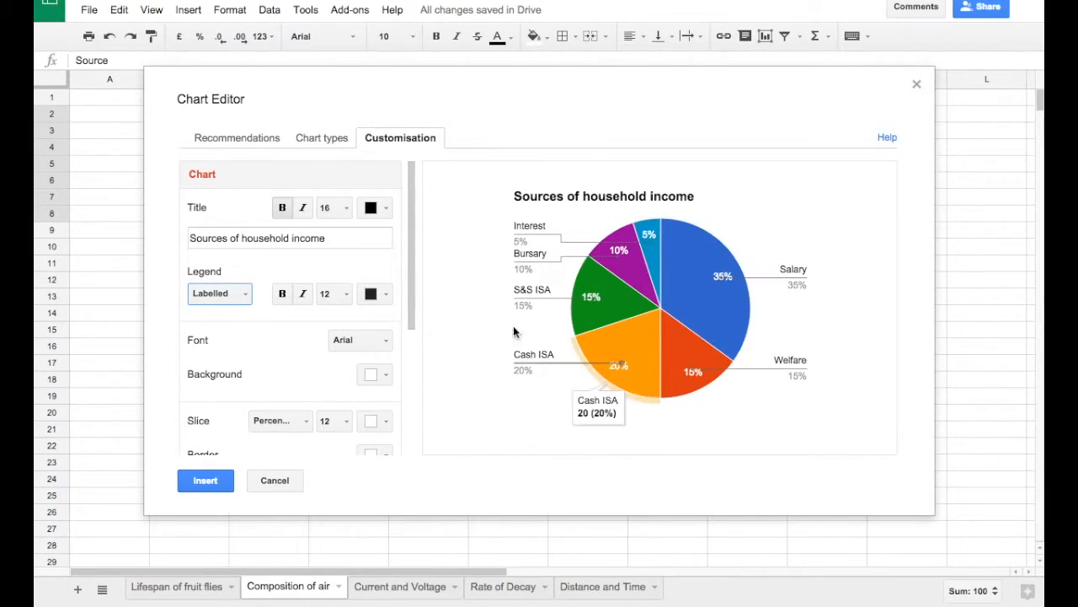
pyautogui.click(245, 295)
pyautogui.click(244, 325)
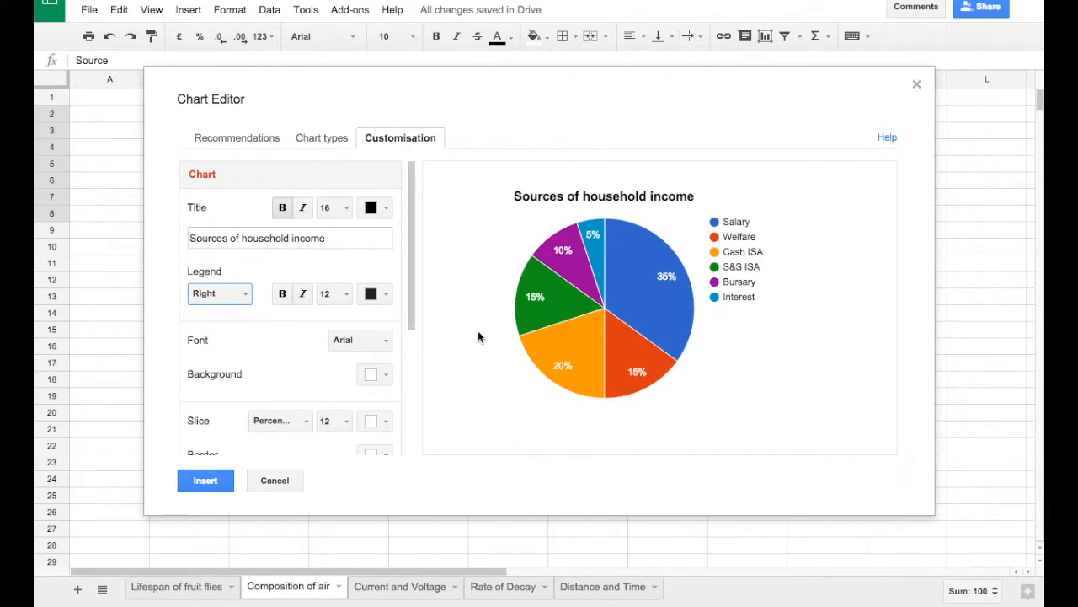
# Set the Salary slice of the pie chart to black.
pyautogui.scroll(-1, 307, 367)
pyautogui.scroll(-3, 308, 369)
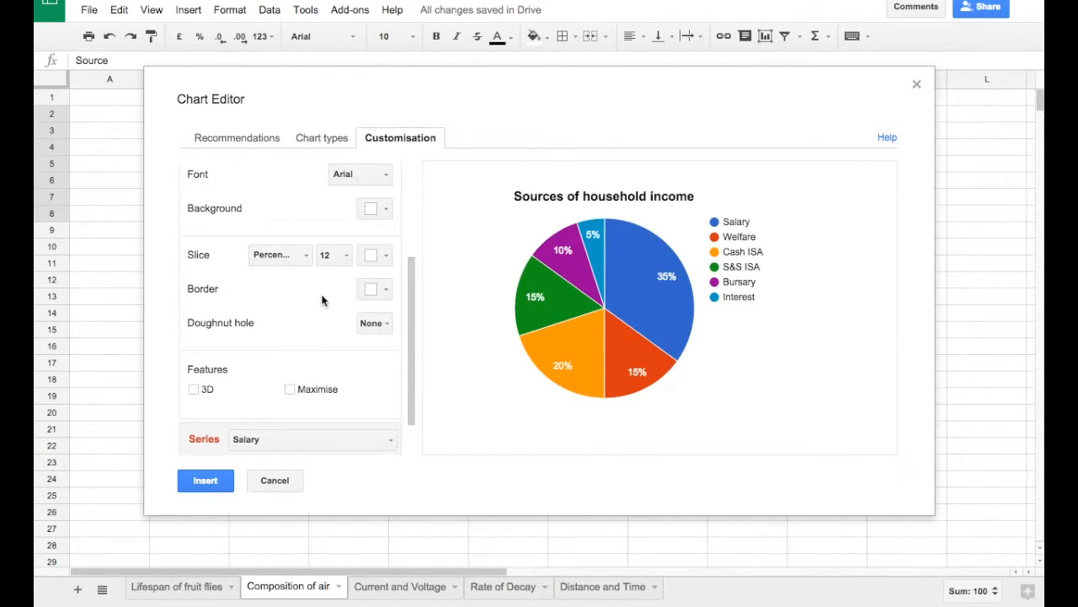
pyautogui.scroll(-1, 308, 282)
pyautogui.scroll(-1, 312, 289)
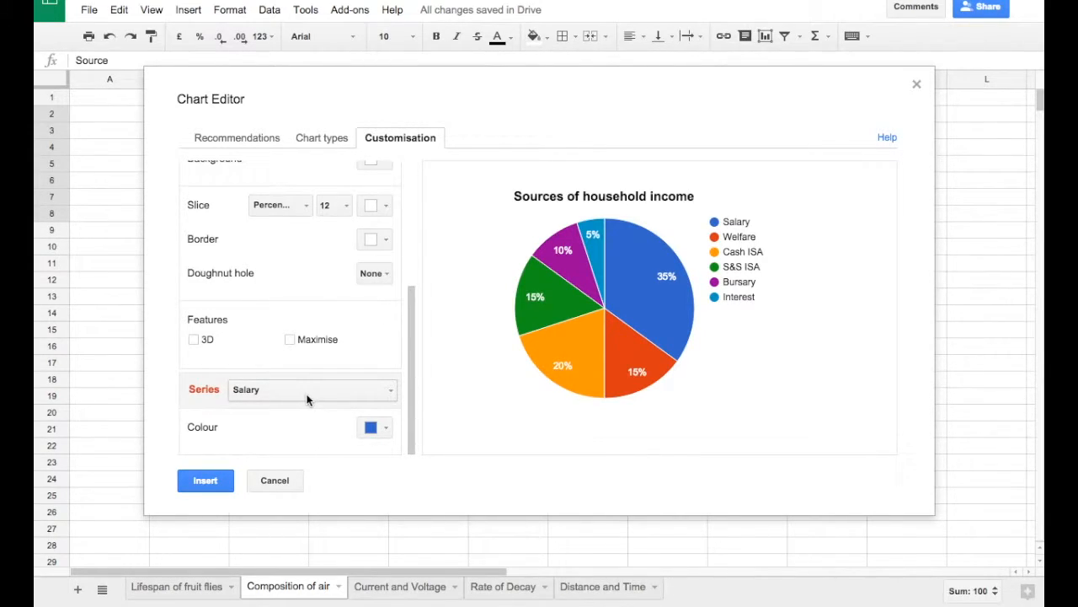
pyautogui.moveTo(680, 280)
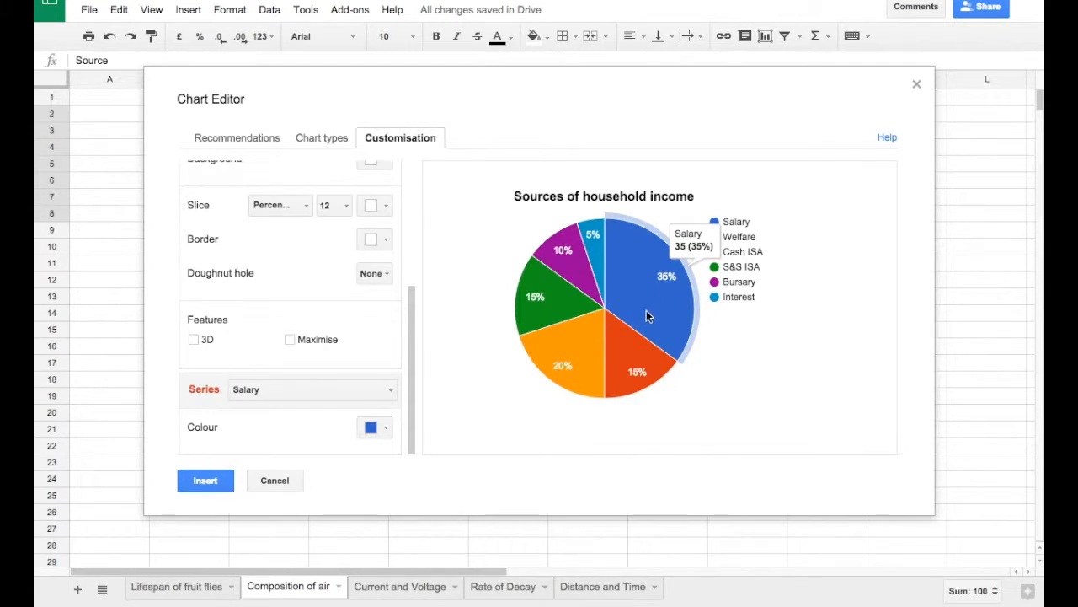
pyautogui.moveTo(612, 320)
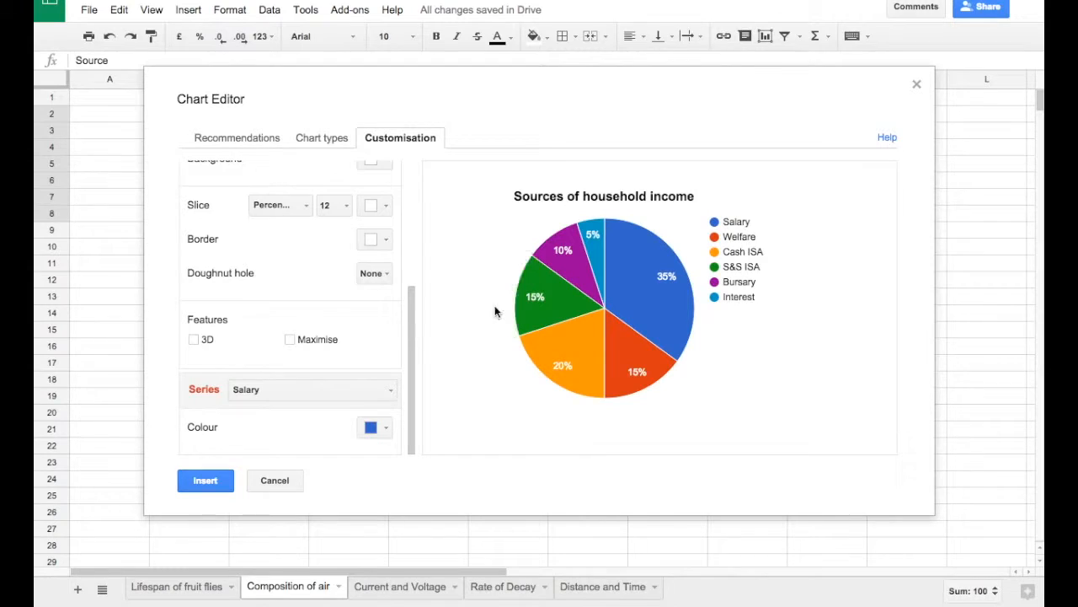
pyautogui.moveTo(663, 323)
pyautogui.click(384, 431)
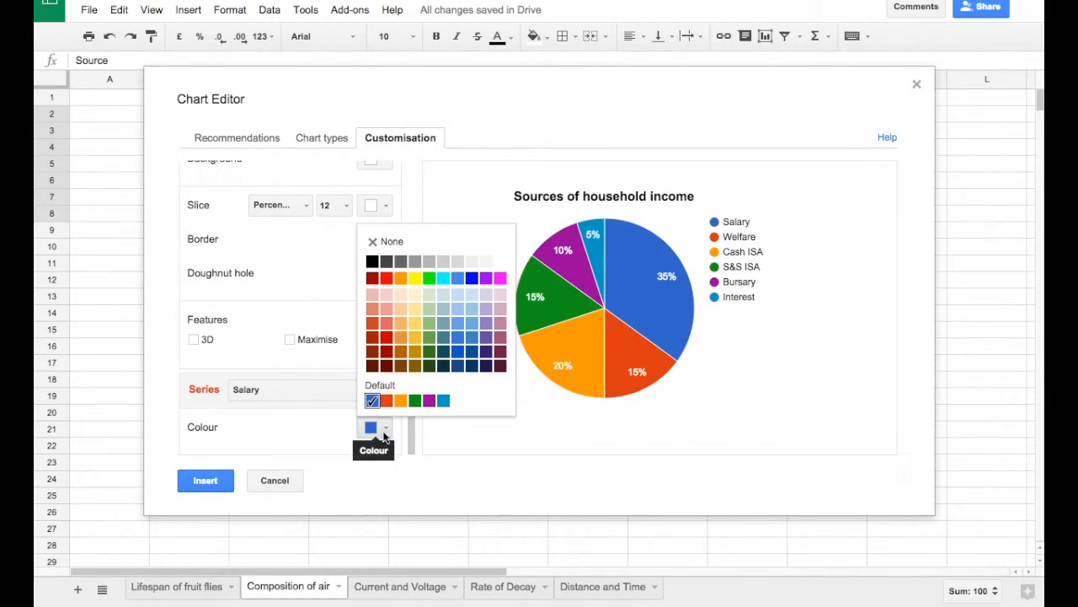
pyautogui.click(372, 263)
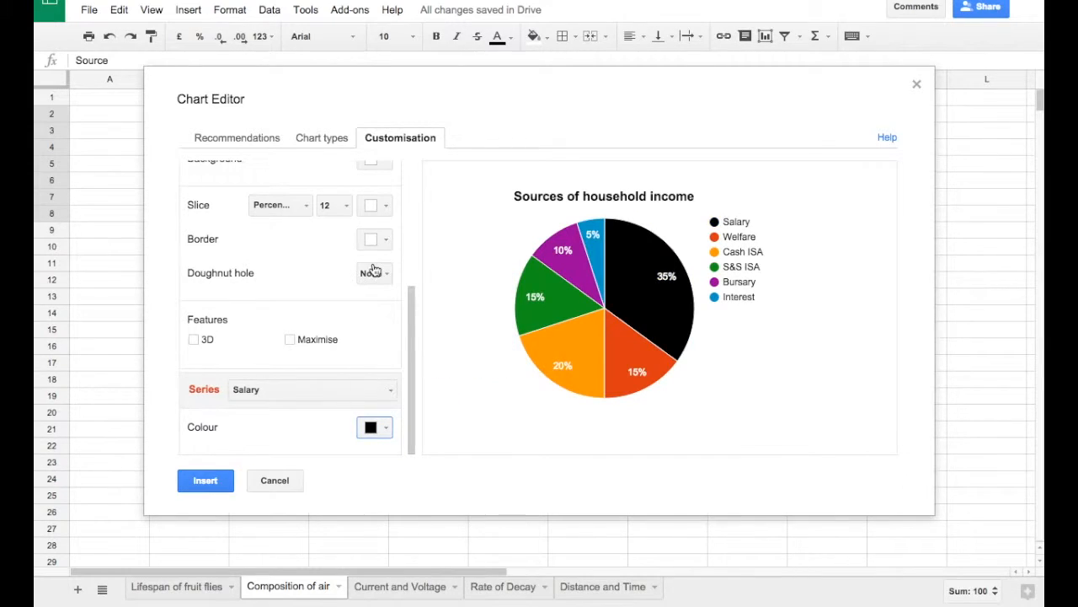
# Colour the Welfare slice dark grey and the Cash ISA slice medium grey.
pyautogui.click(281, 395)
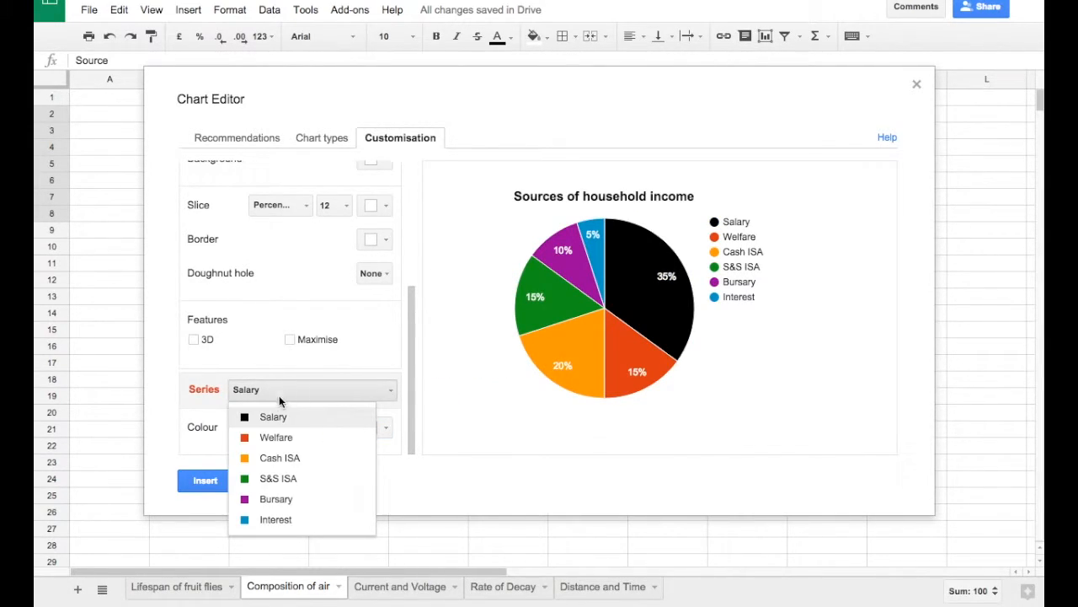
pyautogui.click(283, 435)
pyautogui.click(374, 430)
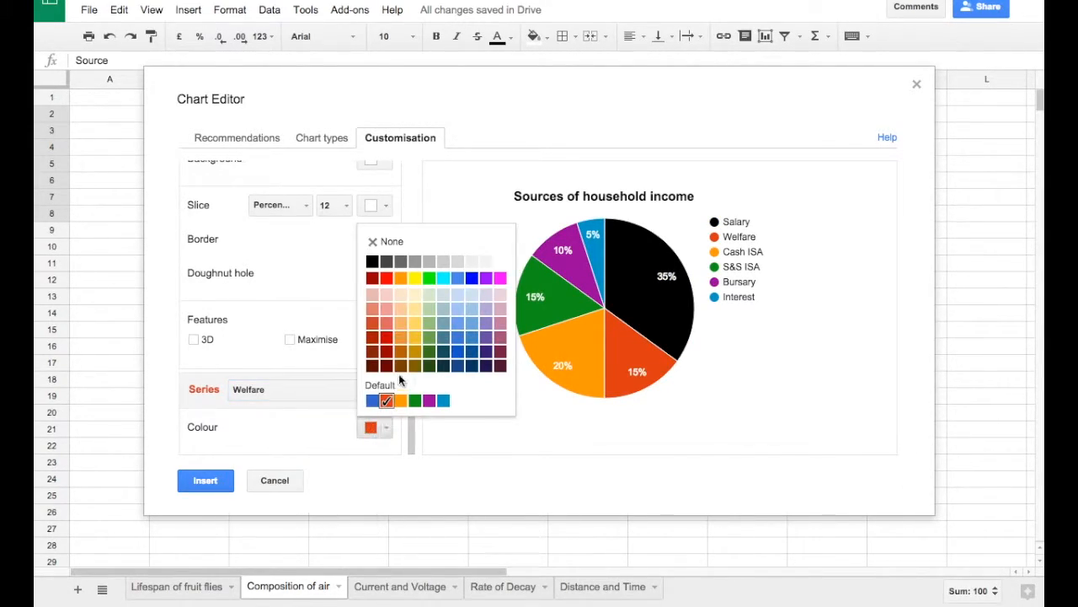
pyautogui.click(399, 263)
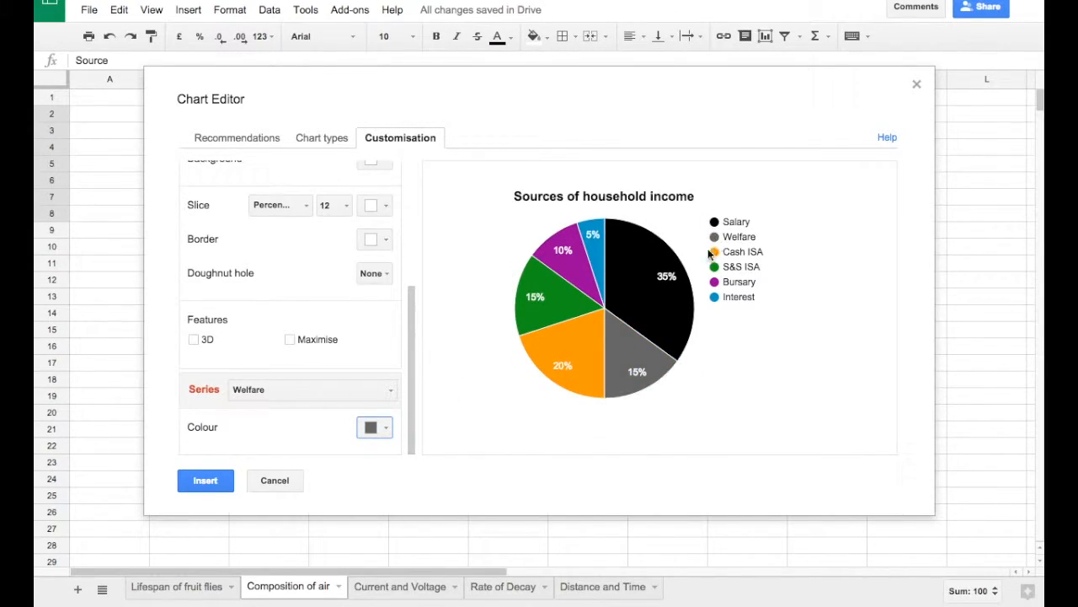
pyautogui.click(323, 391)
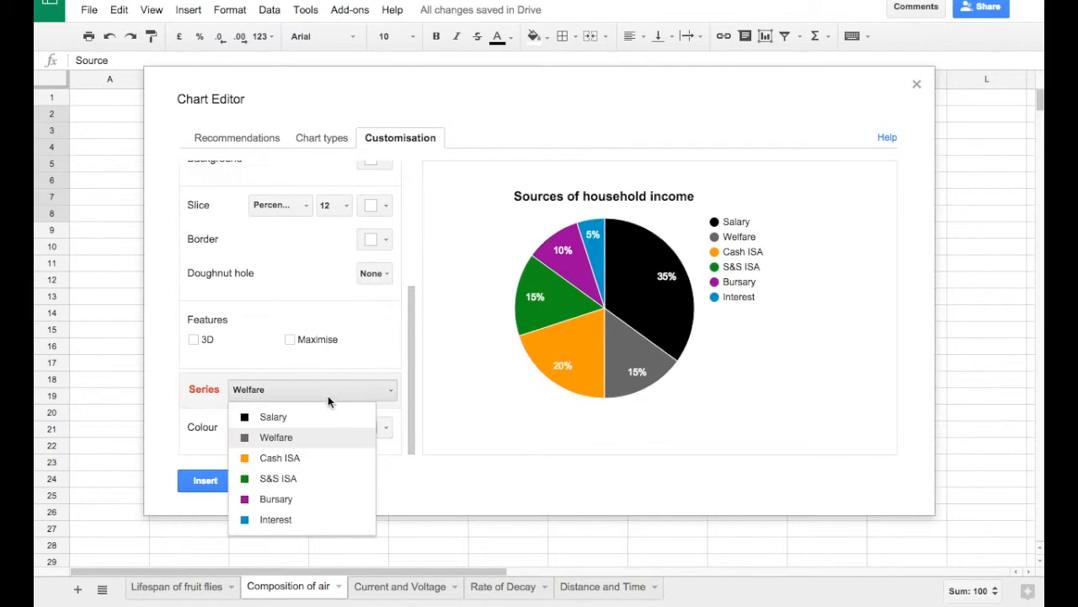
pyautogui.click(292, 456)
pyautogui.click(369, 428)
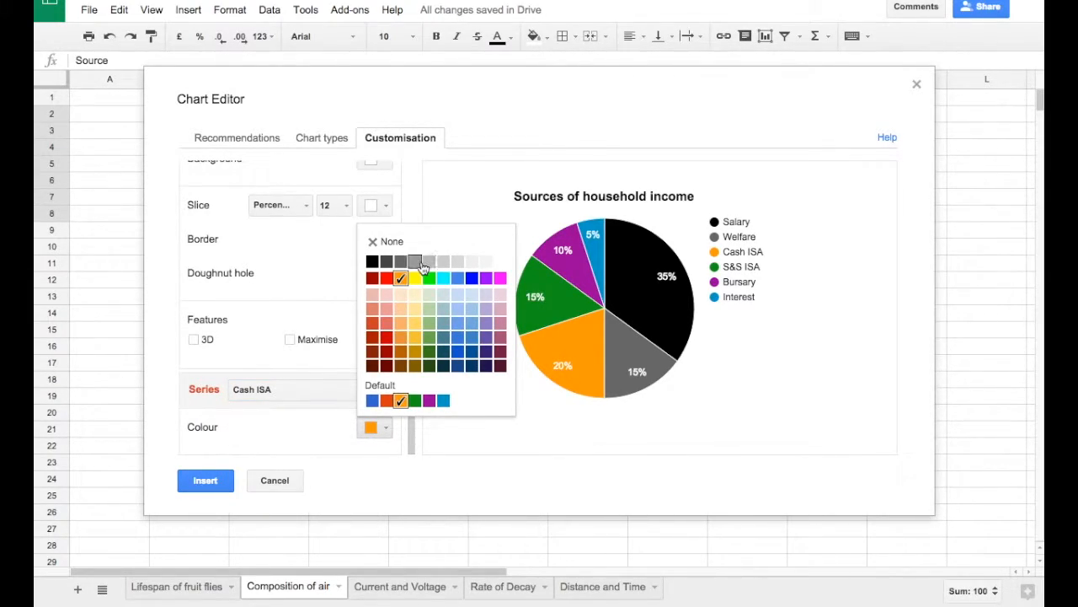
pyautogui.click(428, 263)
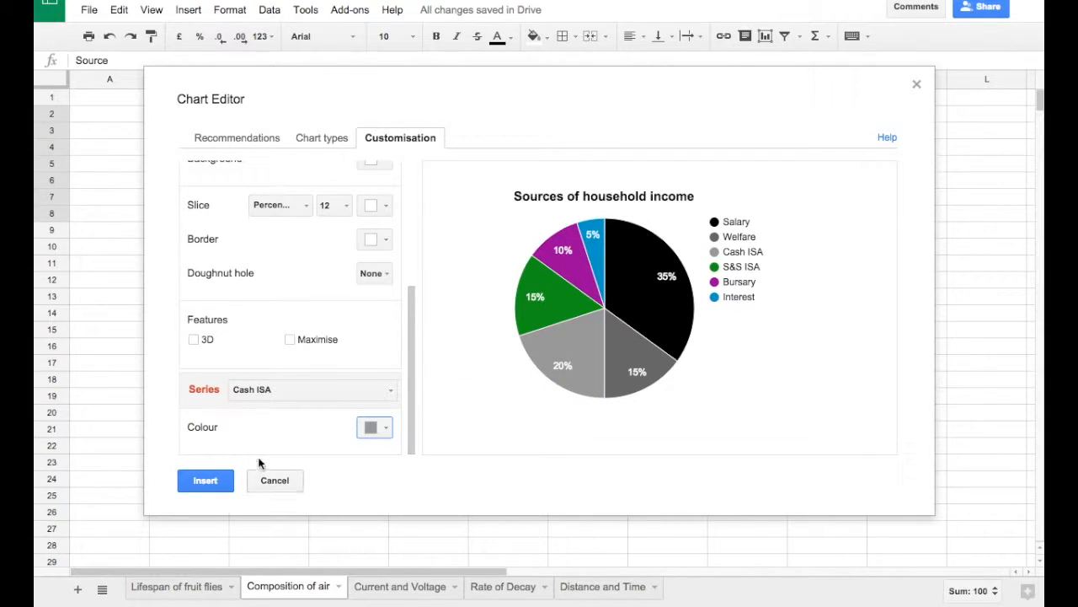
# Colour the S&S ISA slice a lighter grey than Cash ISA and the Bursary slice one shade lighter again.
pyautogui.click(276, 389)
pyautogui.click(275, 478)
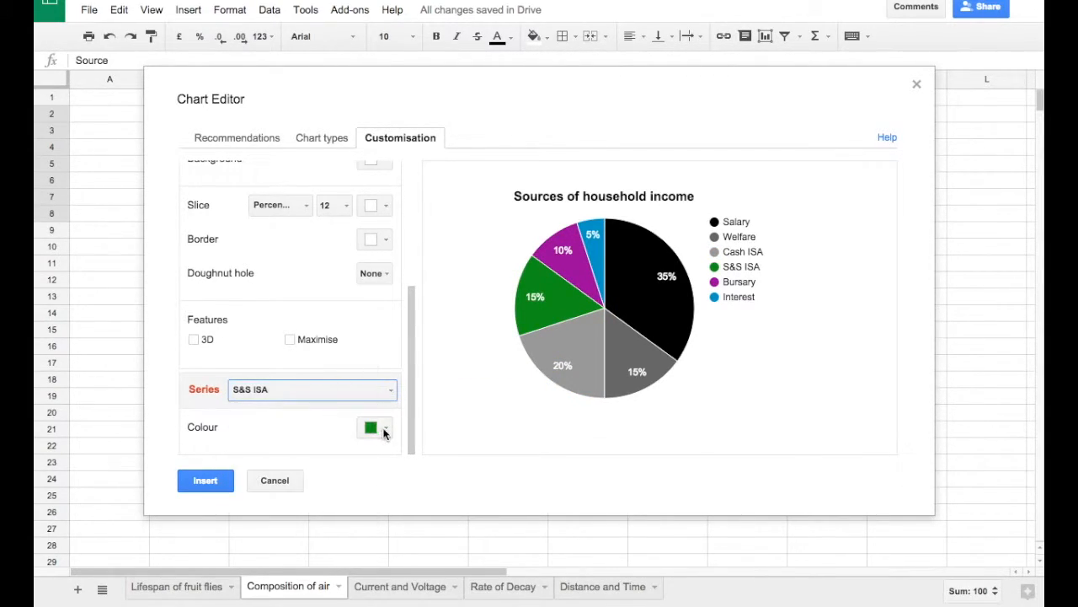
pyautogui.click(383, 430)
pyautogui.click(428, 258)
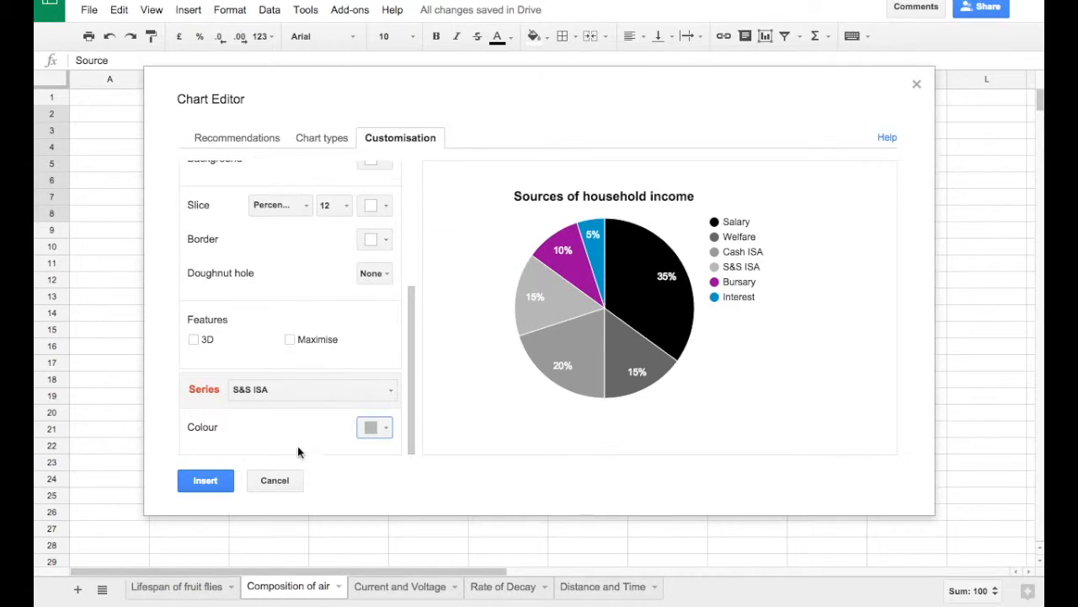
pyautogui.click(368, 394)
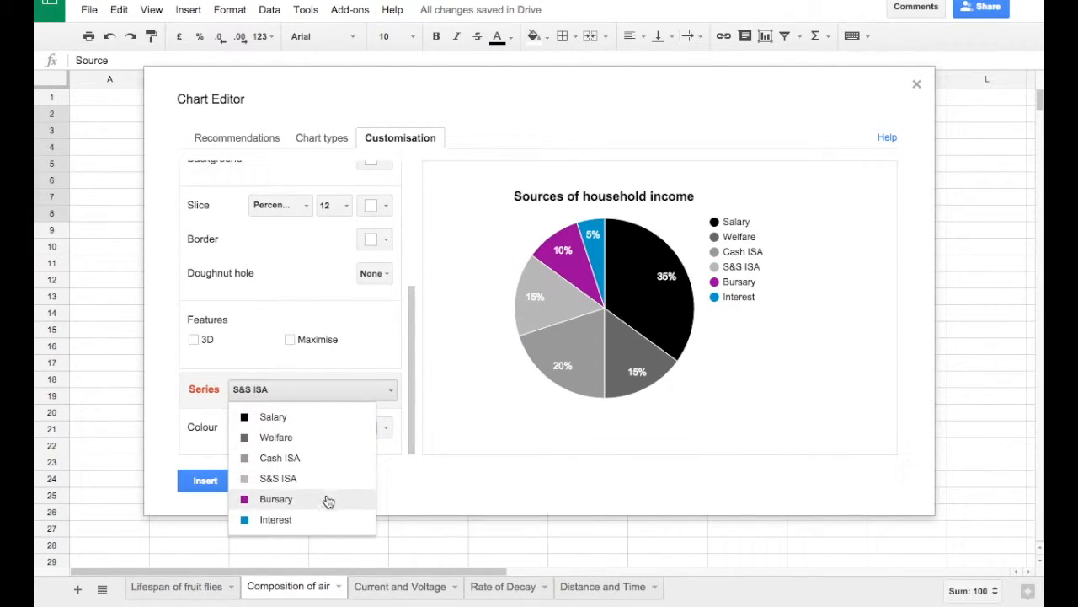
pyautogui.click(329, 499)
pyautogui.click(373, 430)
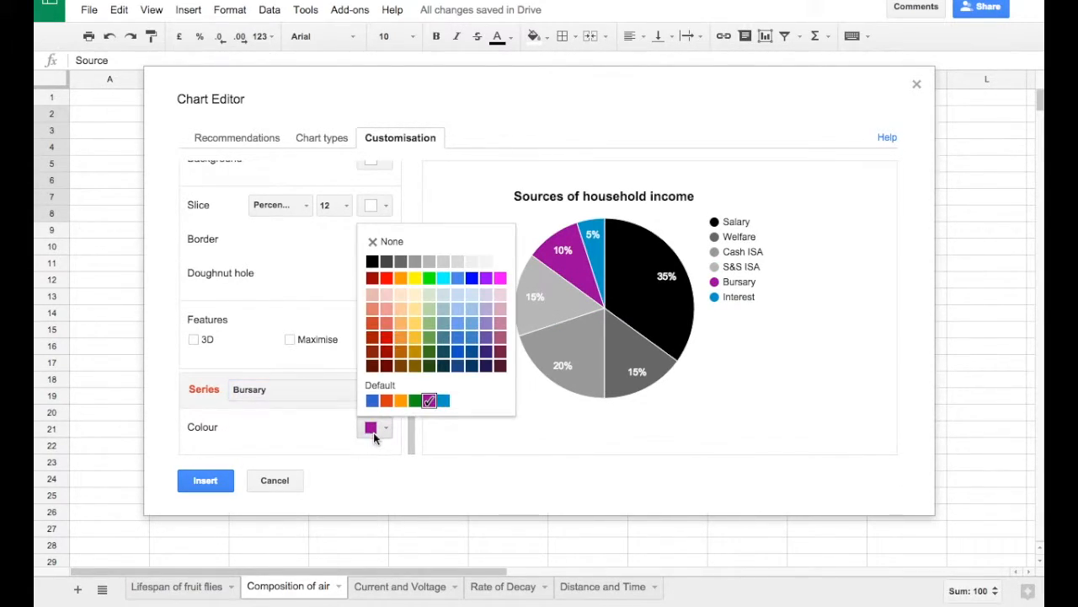
pyautogui.click(443, 262)
# Colour the Interest slice pale grey, one shade lighter than Bursary, keeping its white percentage label readable.
pyautogui.click(326, 395)
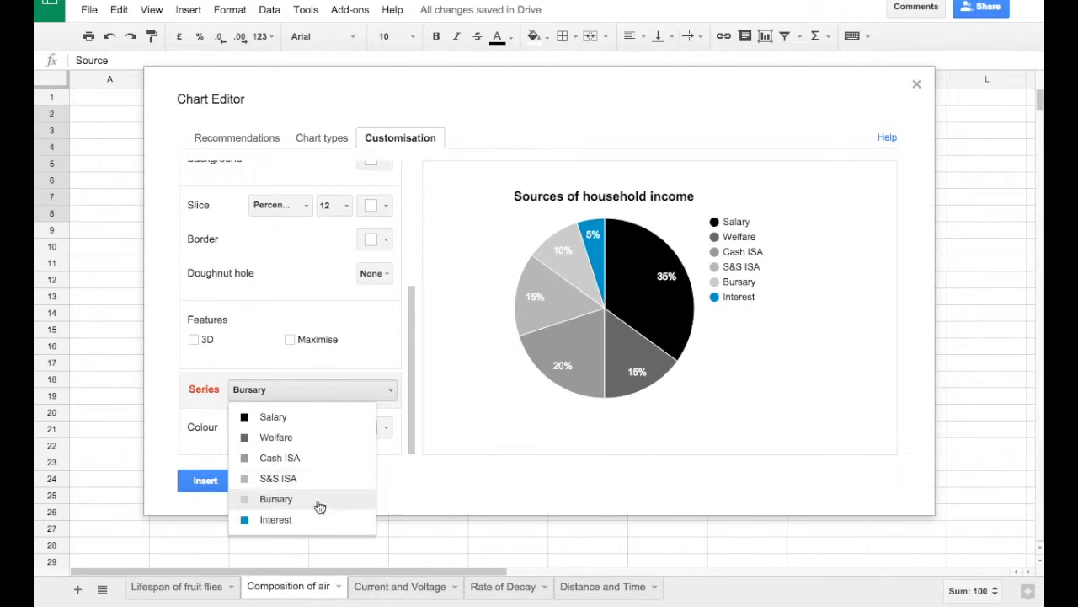
pyautogui.click(305, 517)
pyautogui.click(373, 427)
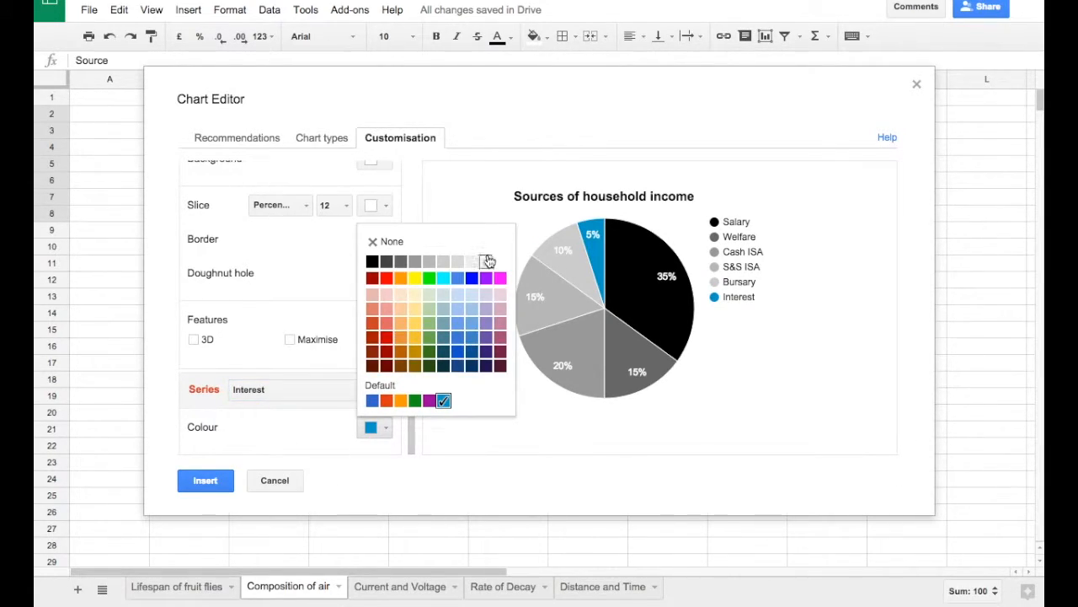
pyautogui.click(472, 261)
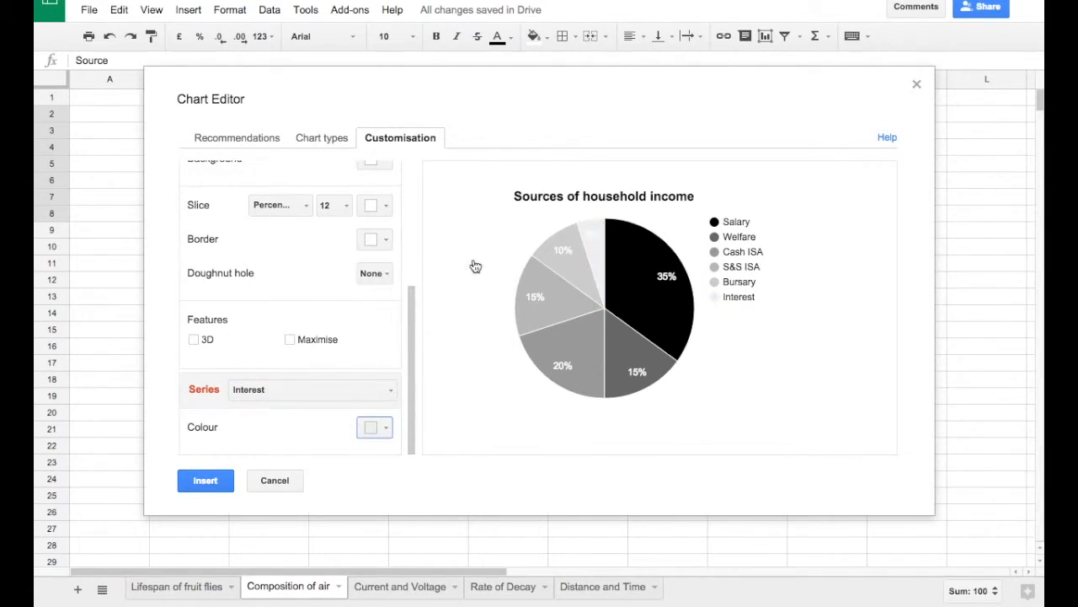
pyautogui.click(372, 428)
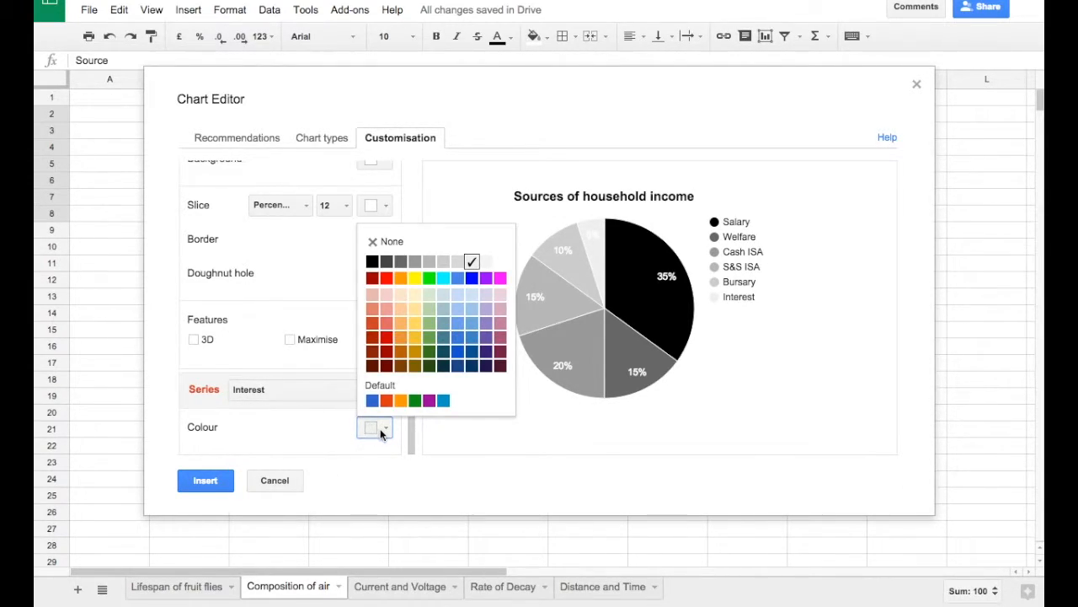
pyautogui.click(458, 263)
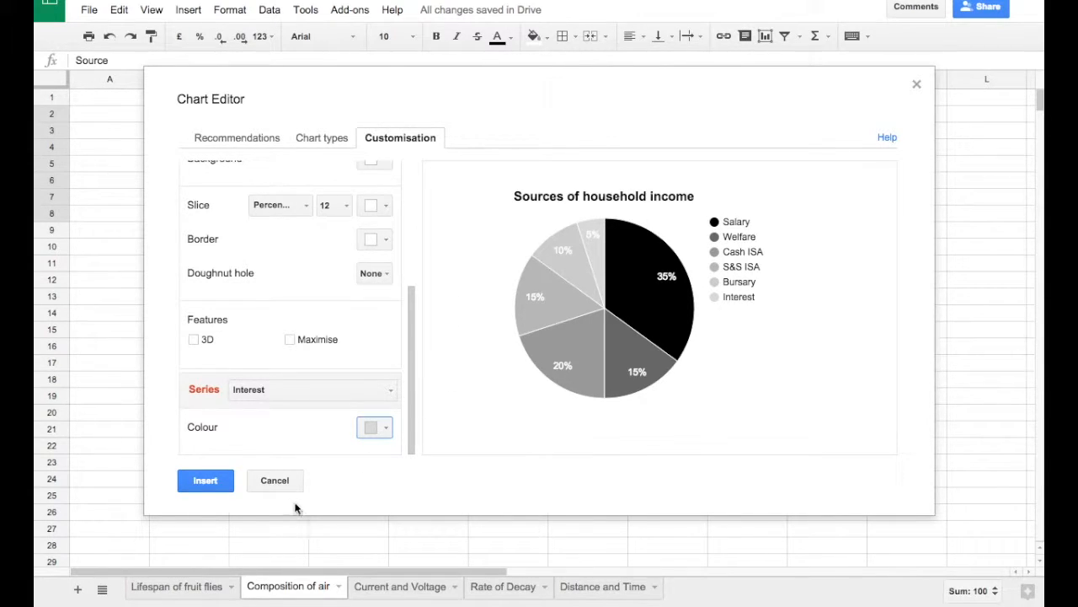
# Insert the pie chart and place it beside the Source and Percentage table, starting near the top of column D.
pyautogui.click(214, 482)
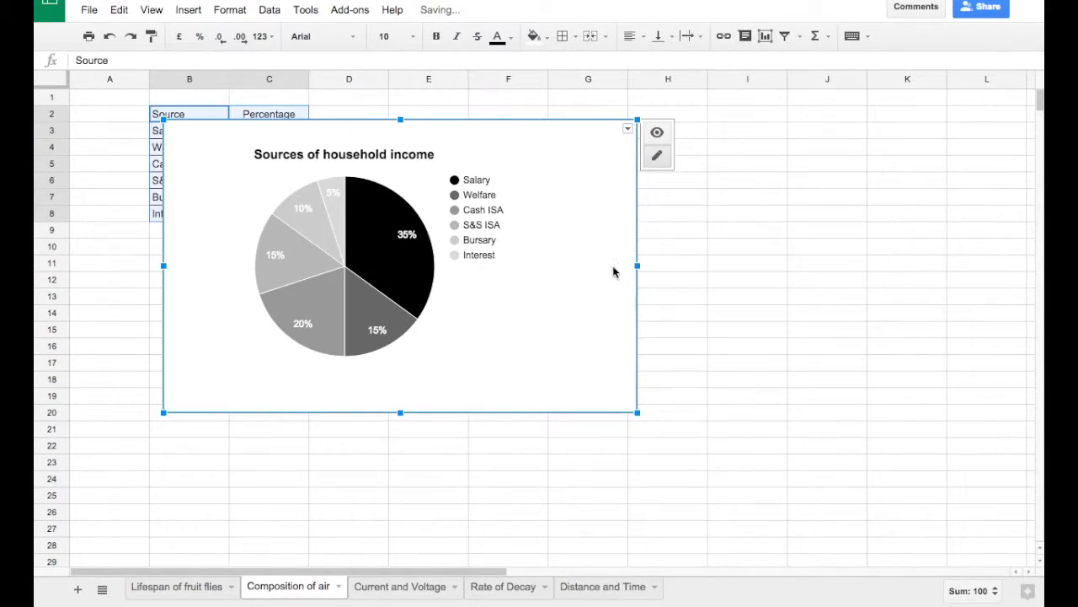
pyautogui.moveTo(202, 140); pyautogui.dragTo(460, 134)
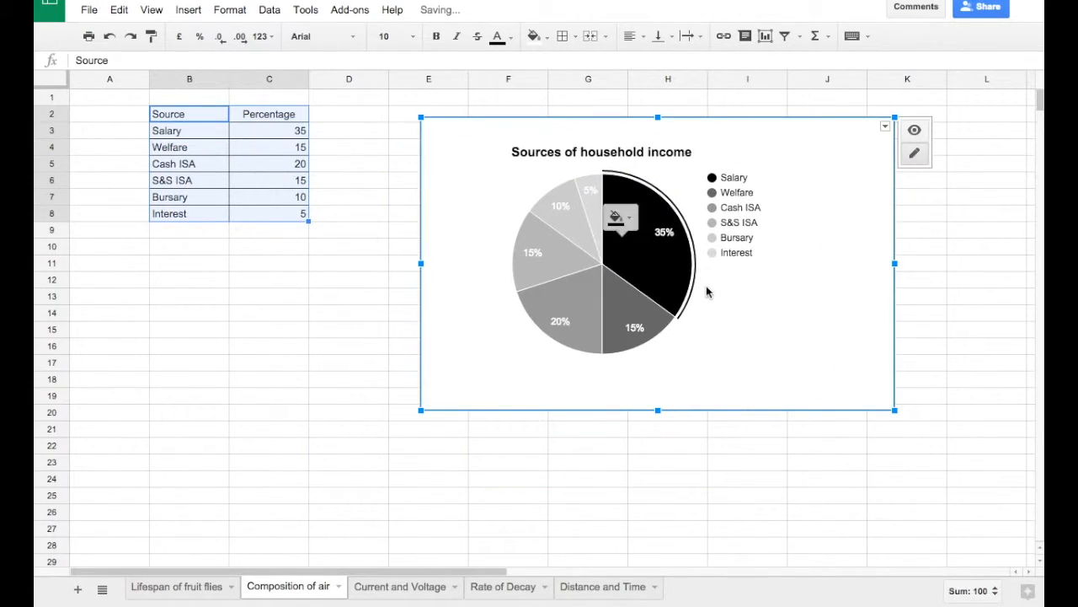
pyautogui.moveTo(829, 171); pyautogui.dragTo(739, 152)
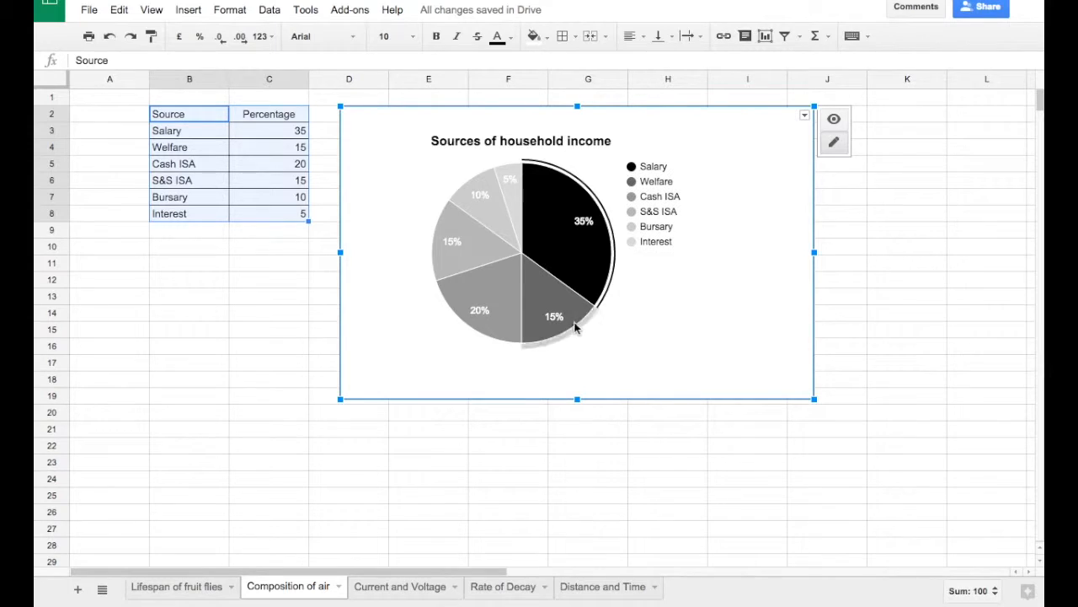
pyautogui.click(216, 295)
pyautogui.moveTo(202, 118); pyautogui.dragTo(267, 211)
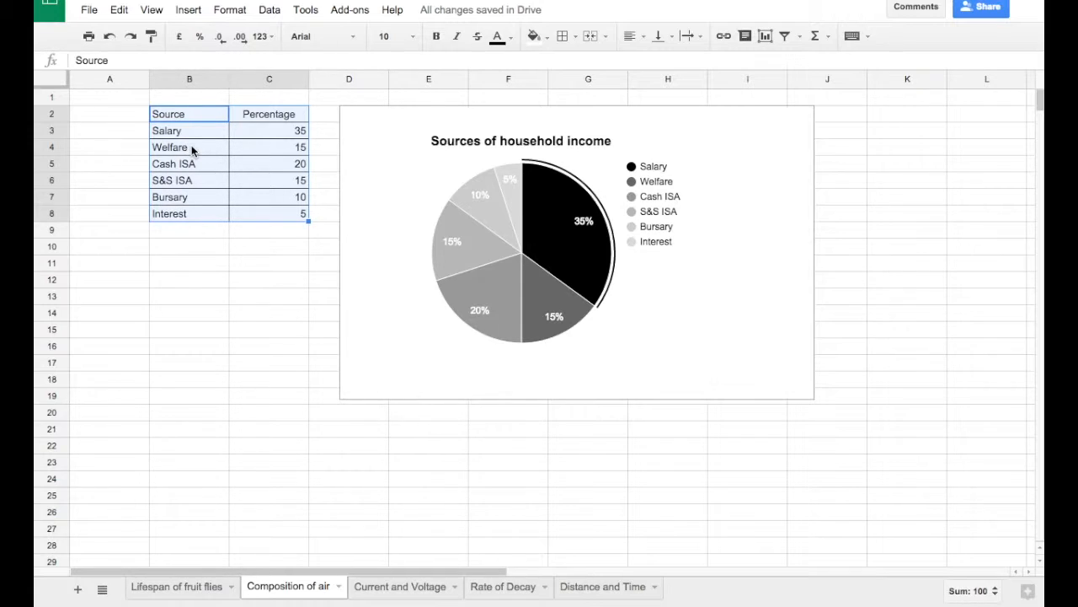
pyautogui.click(527, 178)
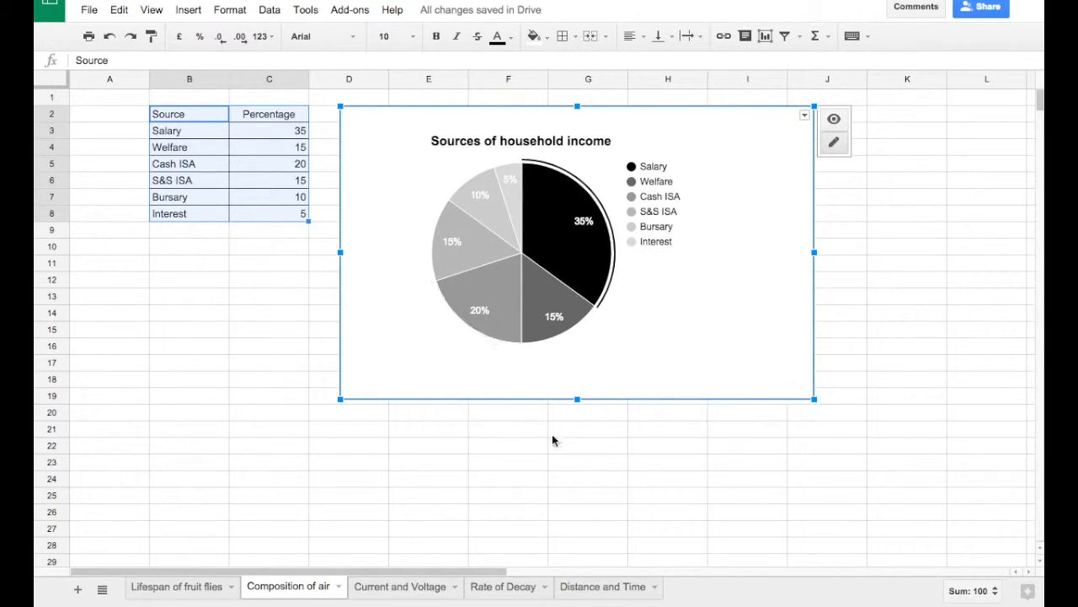
pyautogui.moveTo(374, 383); pyautogui.dragTo(365, 370)
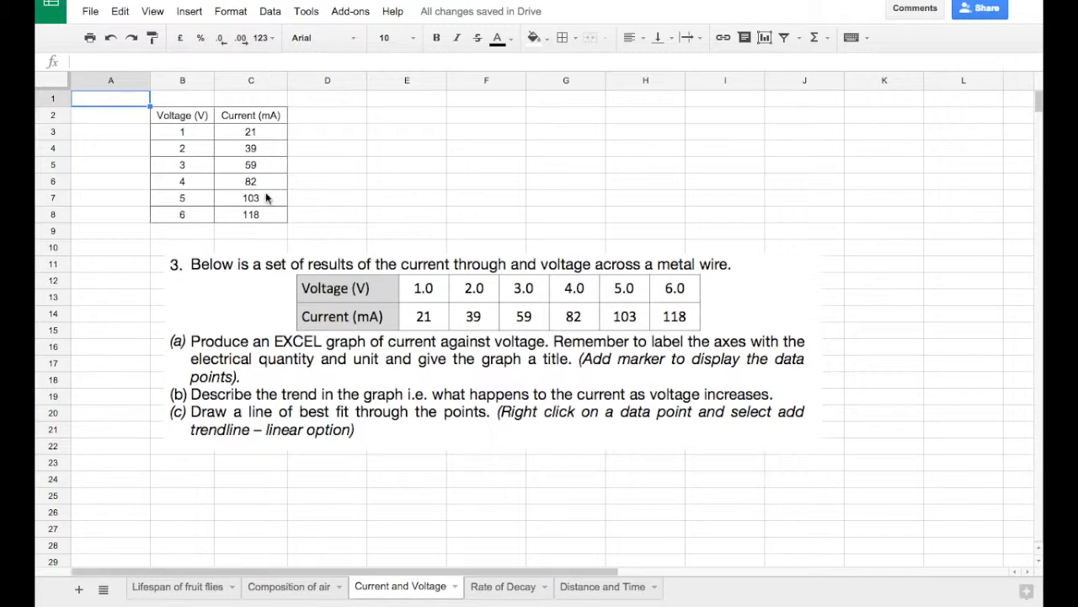
# Start a chart from the Voltage and Current table, B2:C8, using the recommended Current (mA) vs Voltage (V) scatter chart.
pyautogui.moveTo(176, 115); pyautogui.dragTo(255, 216)
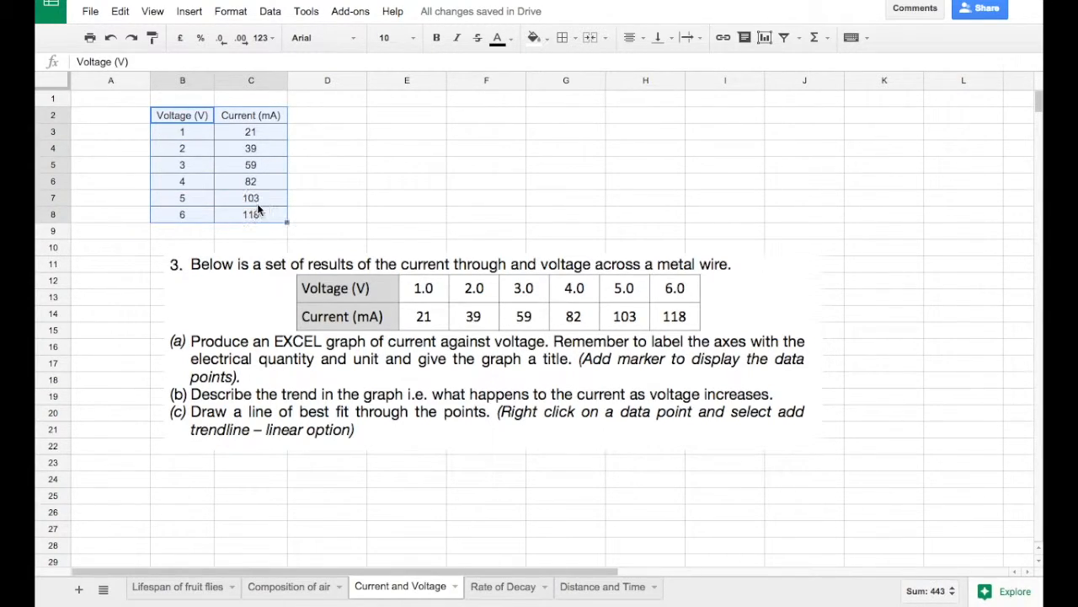
pyautogui.click(188, 12)
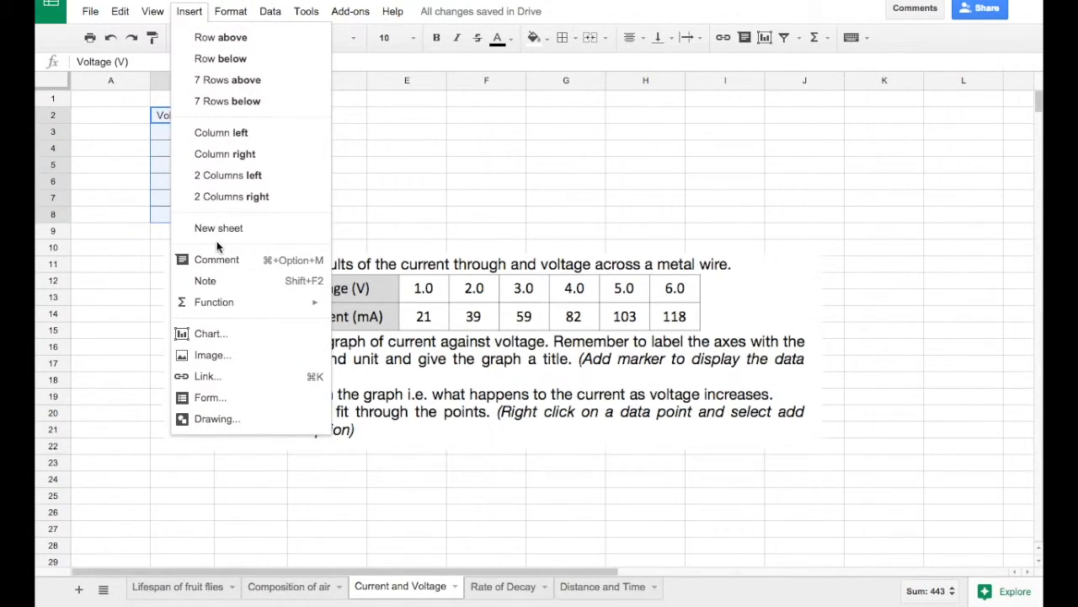
pyautogui.click(210, 334)
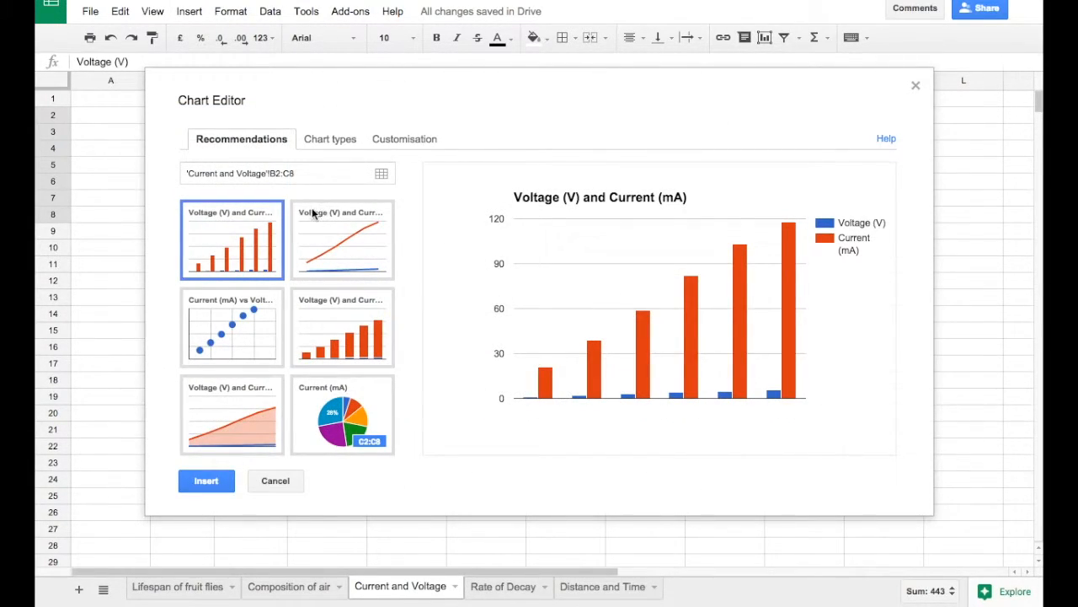
pyautogui.click(237, 334)
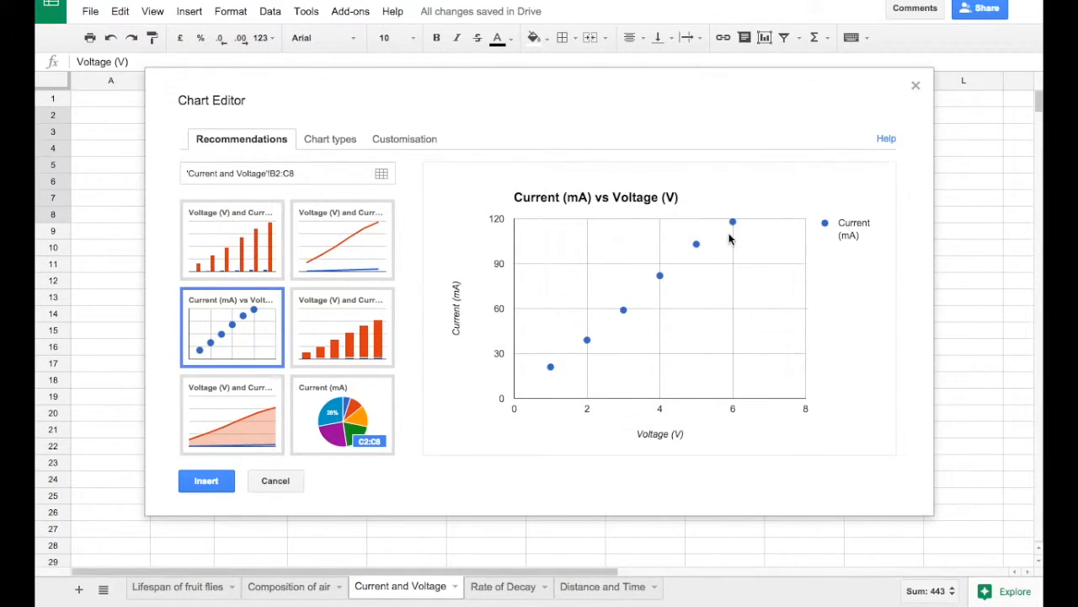
# Compare the recommended line and column chart previews with the scatter chart, ending with the scatter chart selected.
pyautogui.click(347, 250)
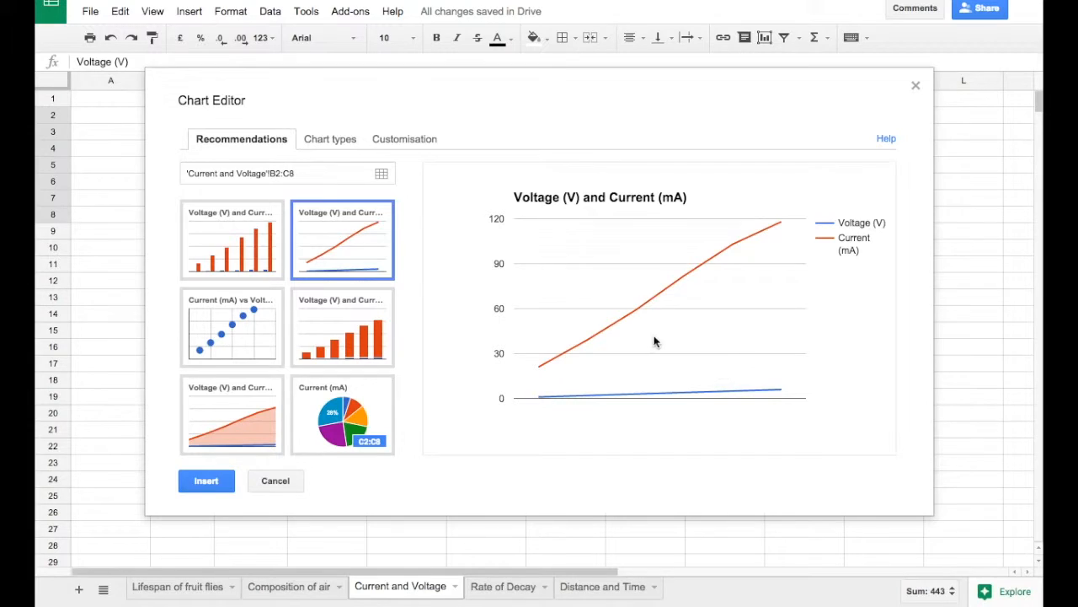
pyautogui.moveTo(570, 345)
pyautogui.moveTo(636, 318)
pyautogui.click(242, 335)
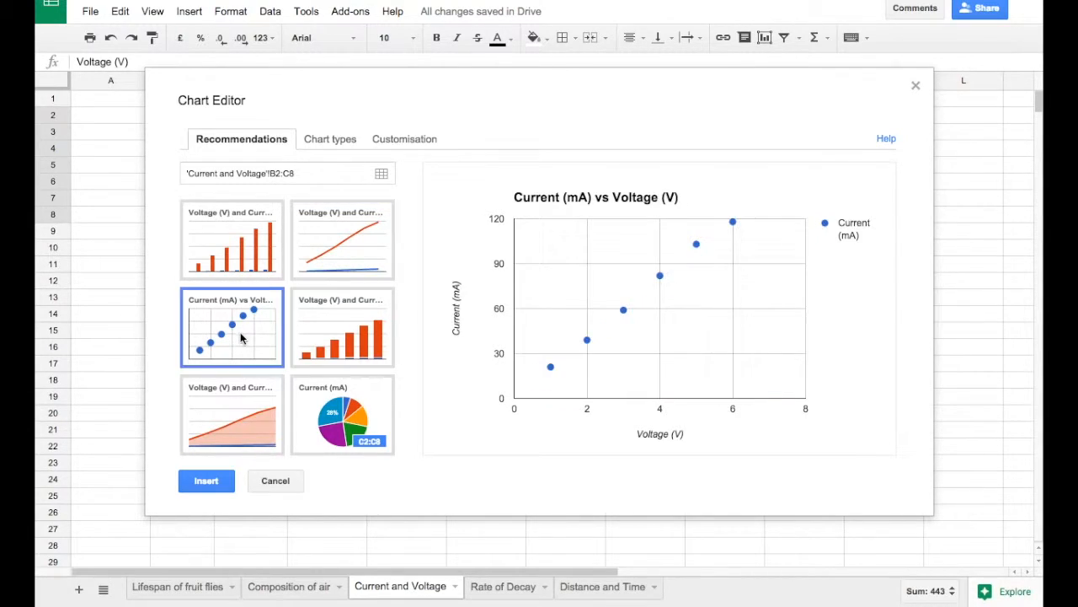
pyautogui.click(256, 263)
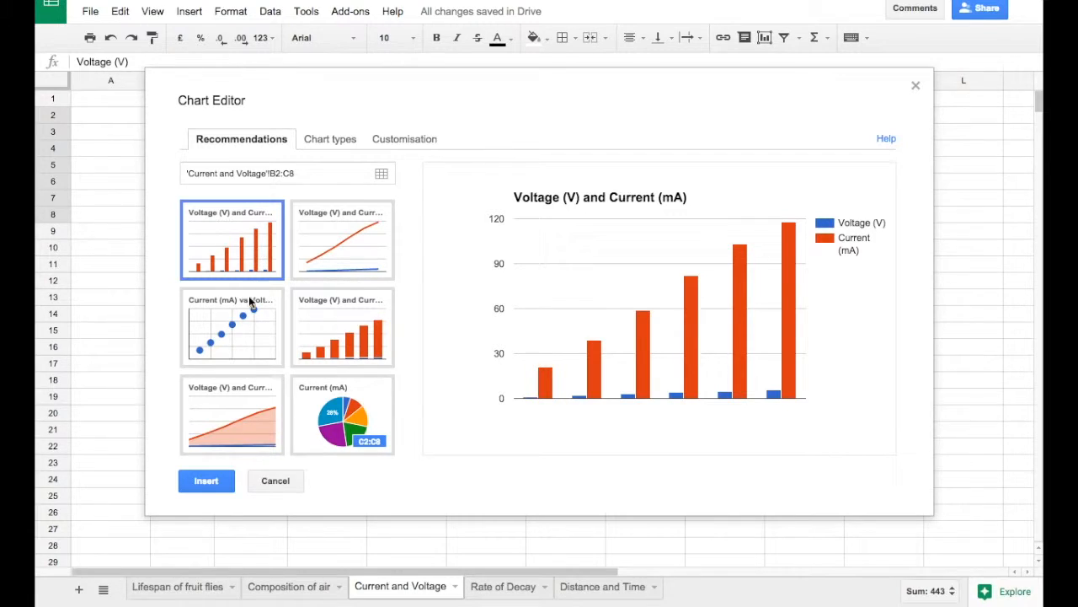
pyautogui.click(236, 332)
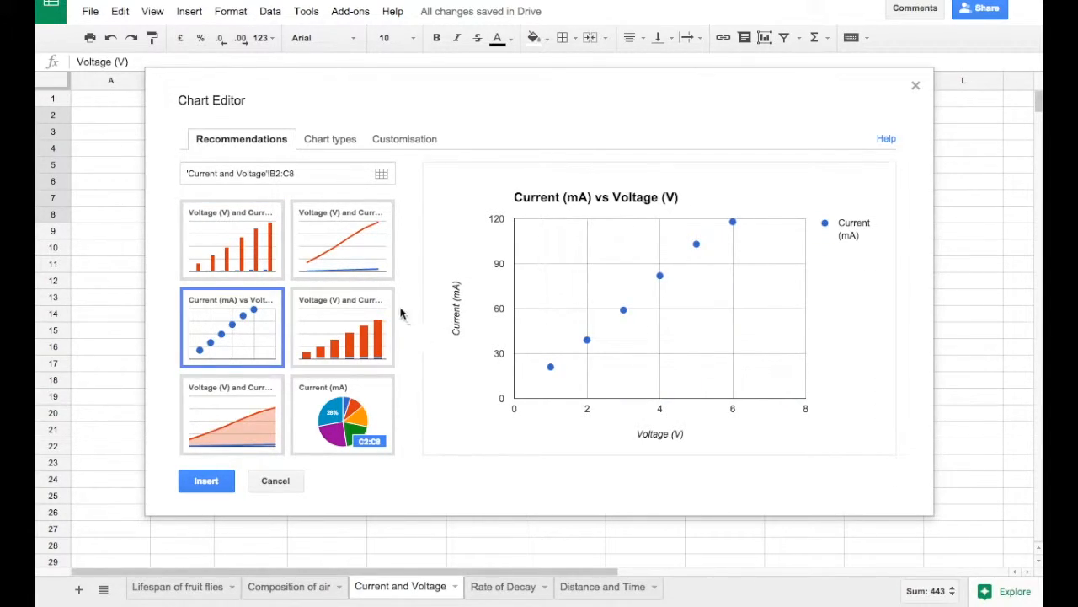
pyautogui.click(241, 258)
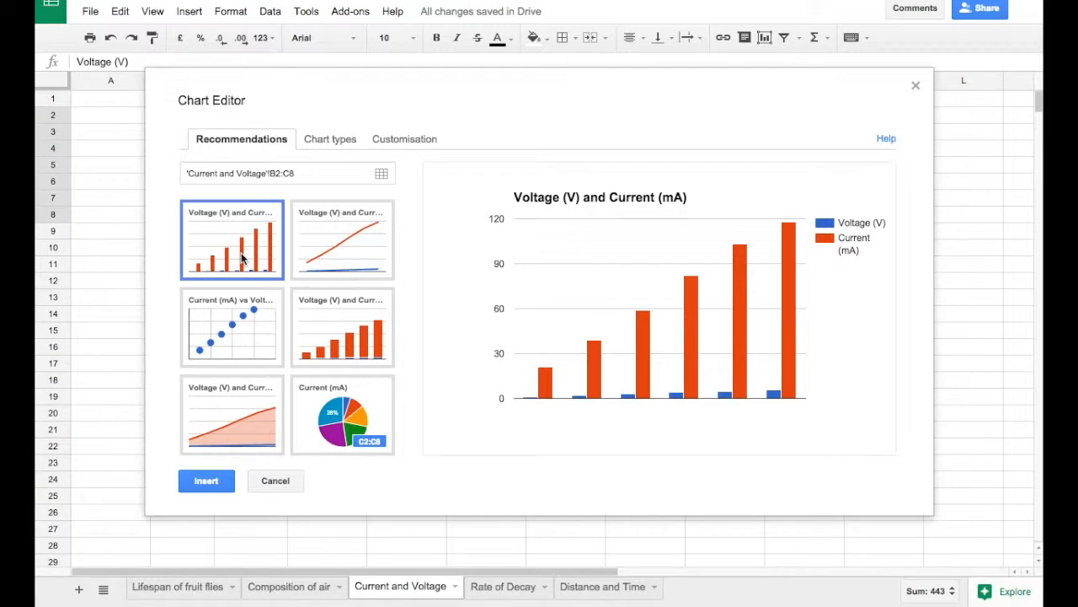
pyautogui.click(239, 340)
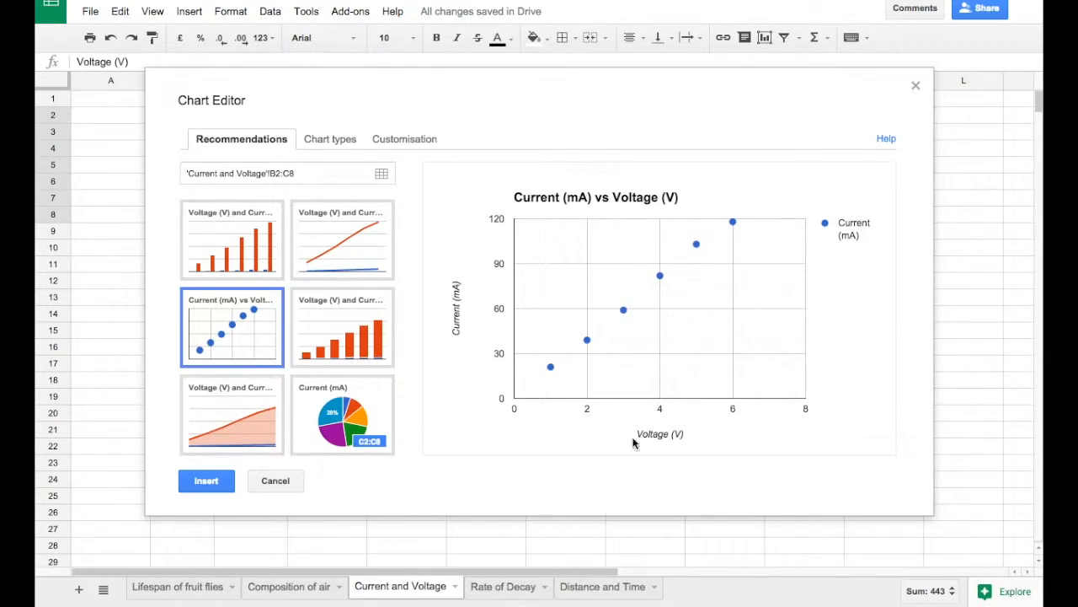
# Title the scatter chart "Current and Voltage for a Metal Wire" and set its legend to None.
pyautogui.click(339, 142)
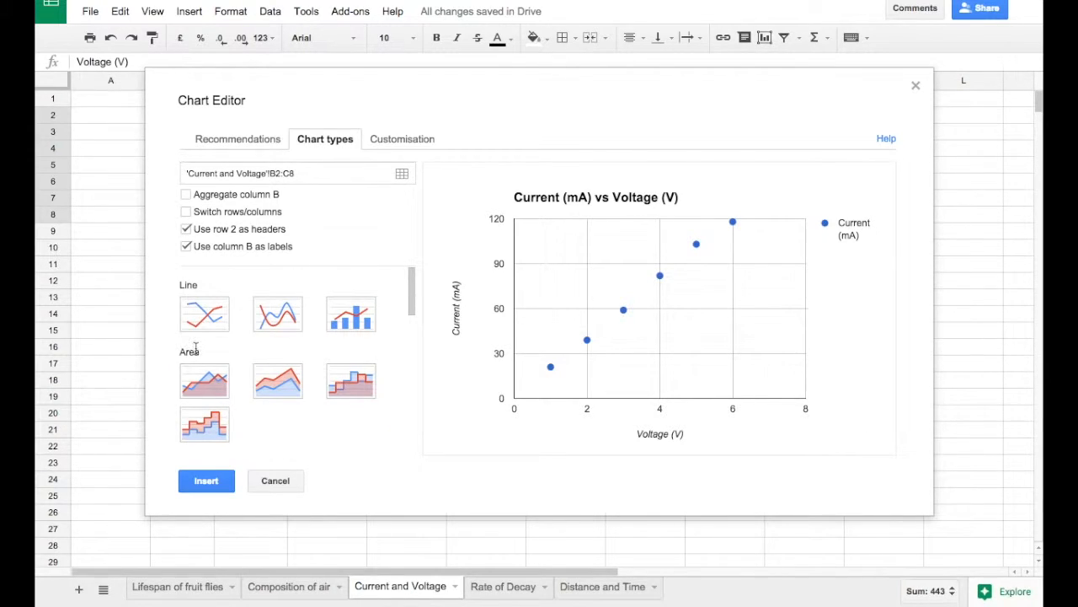
pyautogui.click(403, 141)
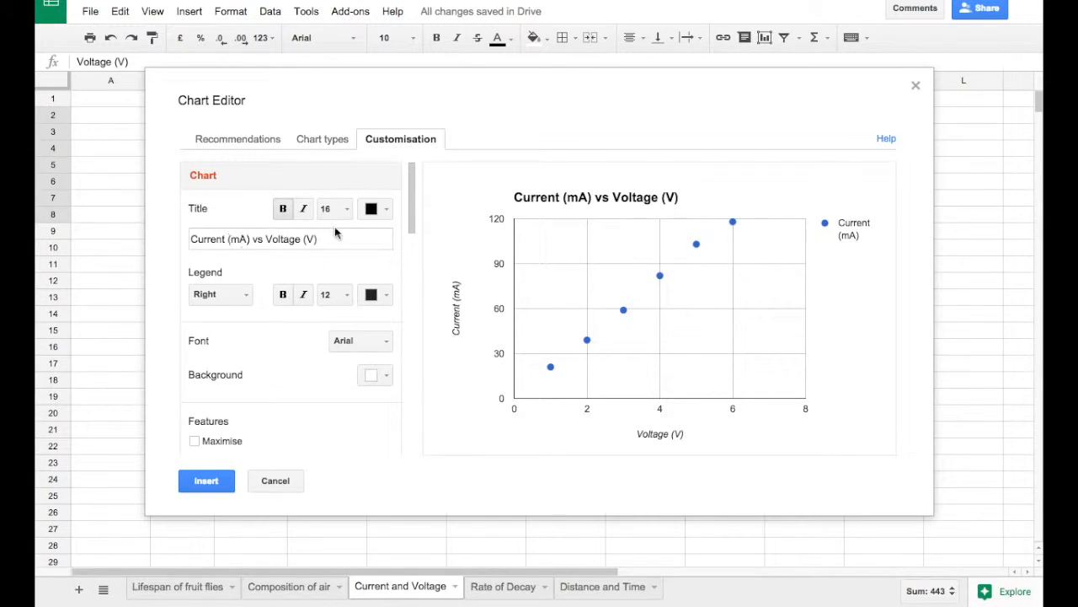
pyautogui.moveTo(337, 238); pyautogui.dragTo(262, 240)
pyautogui.click(226, 239)
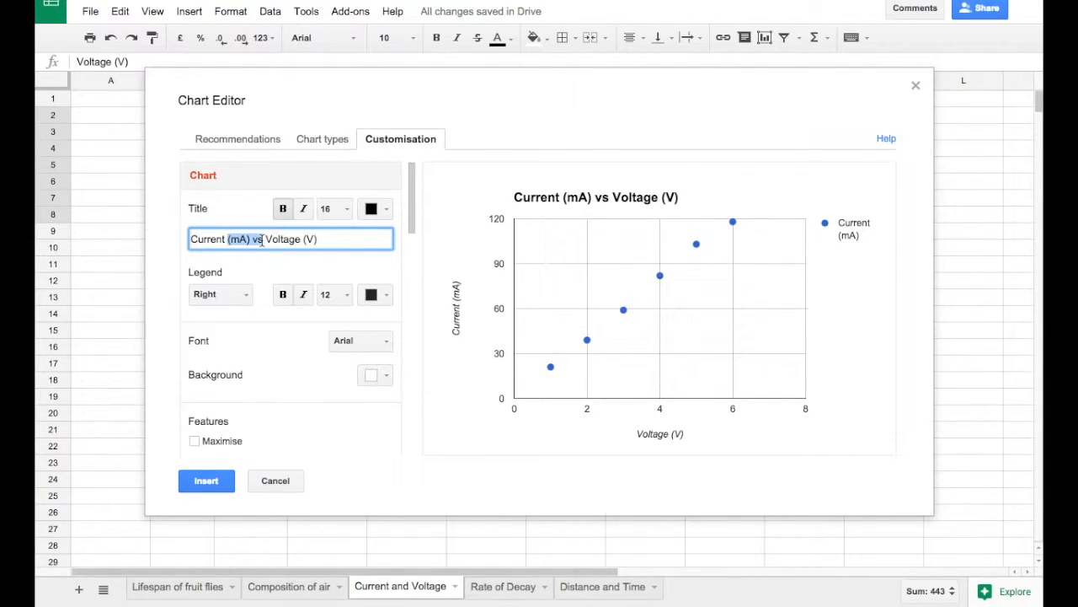
pyautogui.write('and')
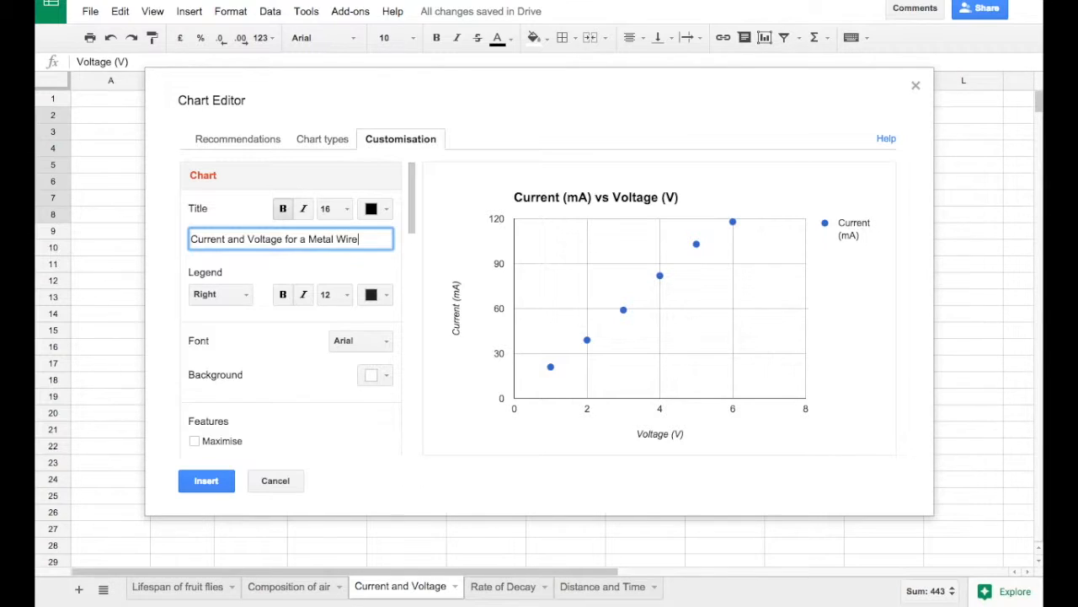
pyautogui.click(221, 295)
pyautogui.click(226, 428)
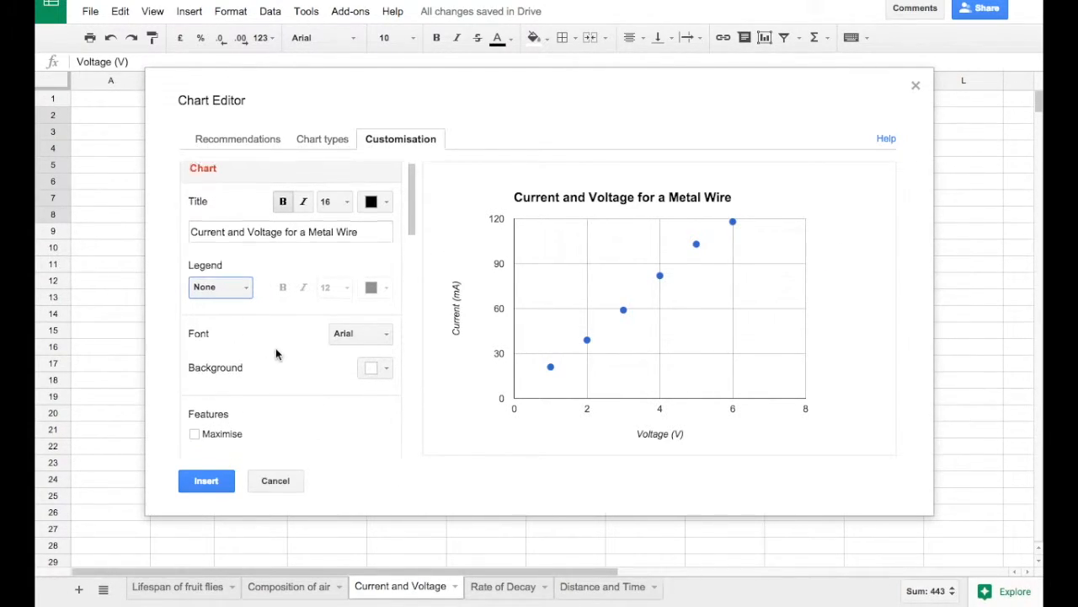
# Set the major gridline count of the horizontal Voltage (V) axis to 7.
pyautogui.scroll(-5, 275, 353)
pyautogui.scroll(-3, 274, 353)
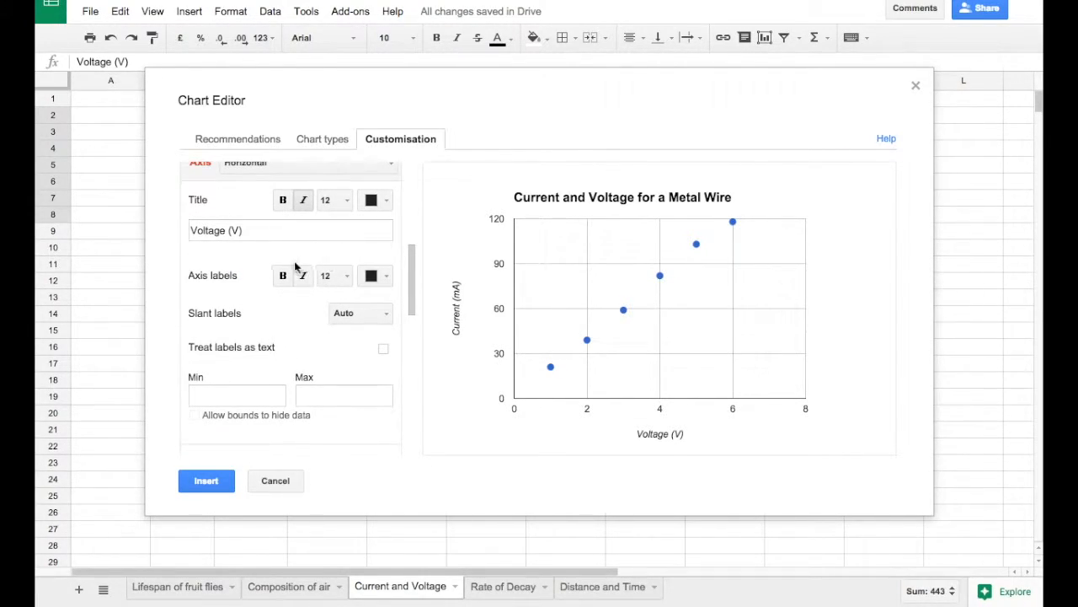
pyautogui.moveTo(412, 277); pyautogui.dragTo(412, 272)
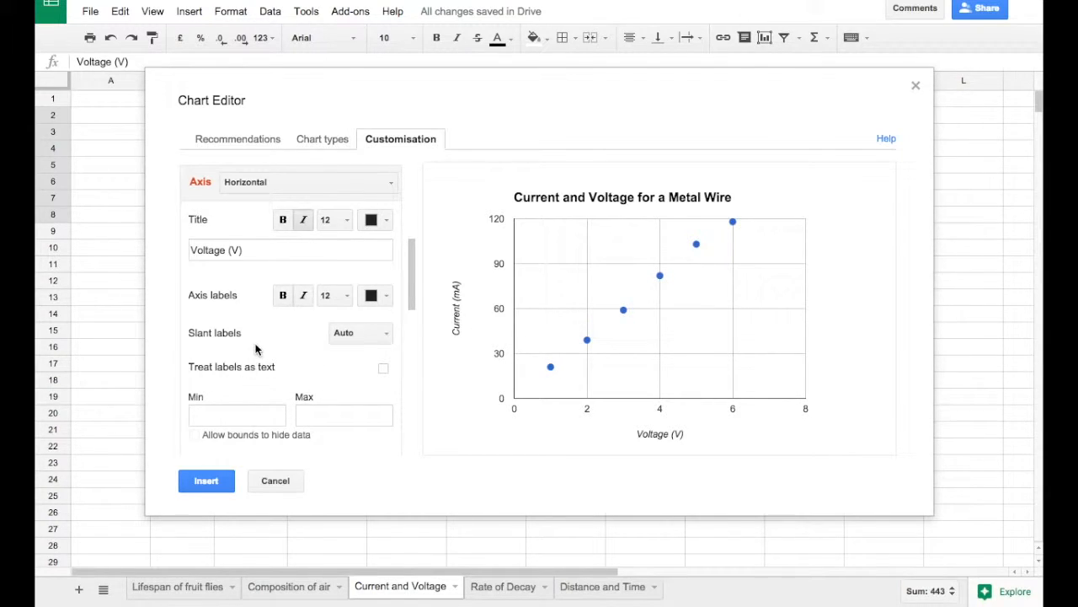
pyautogui.scroll(-3, 263, 319)
pyautogui.scroll(-3, 264, 319)
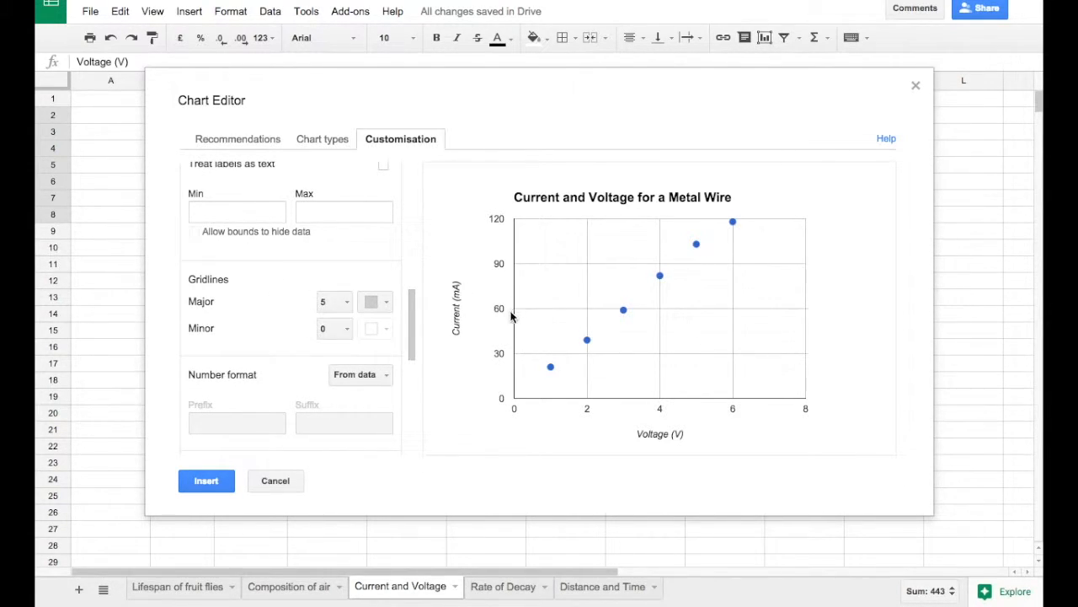
pyautogui.click(345, 303)
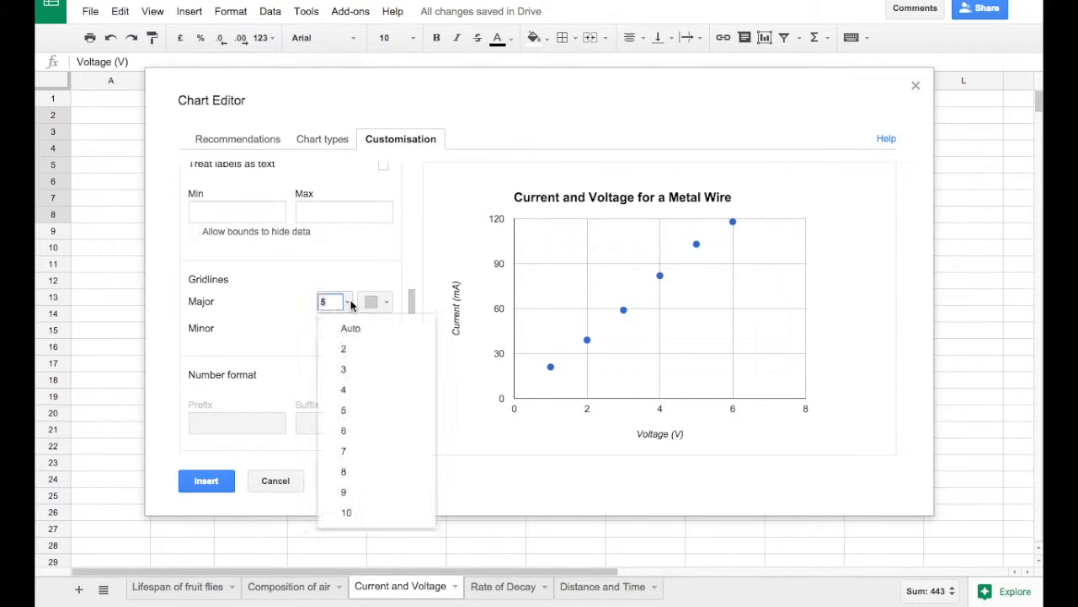
pyautogui.click(361, 452)
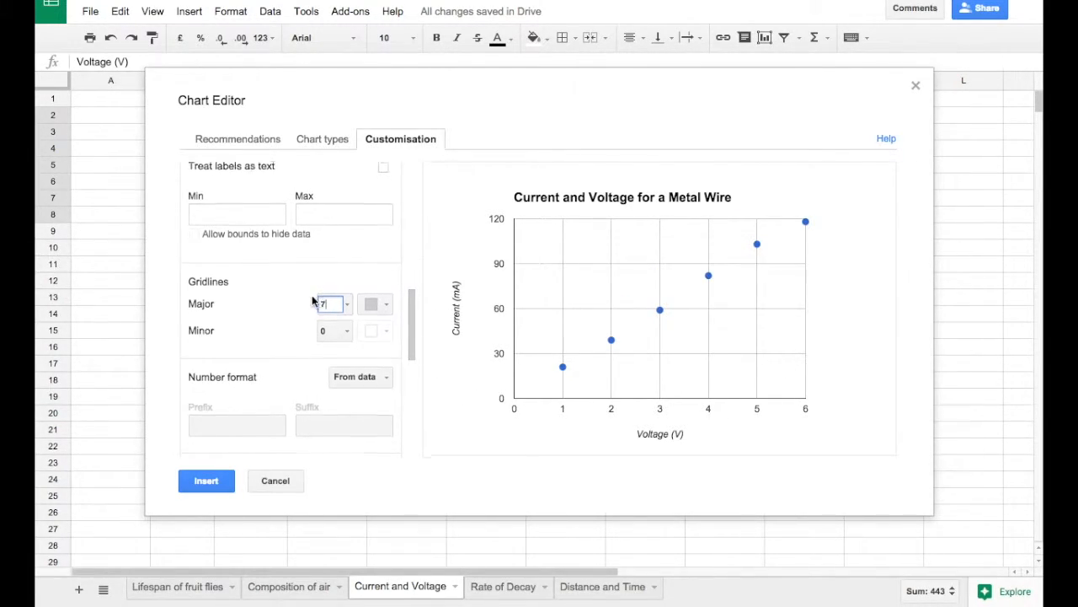
# Set the minor gridline count of the horizontal Voltage (V) axis to 5.
pyautogui.scroll(3, 316, 303)
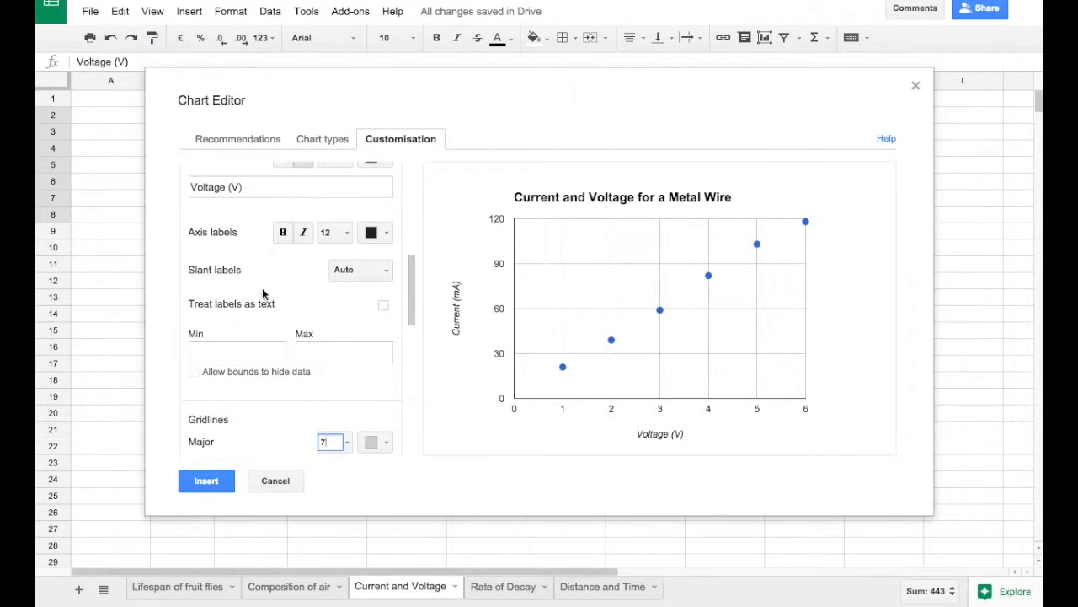
pyautogui.scroll(2, 262, 294)
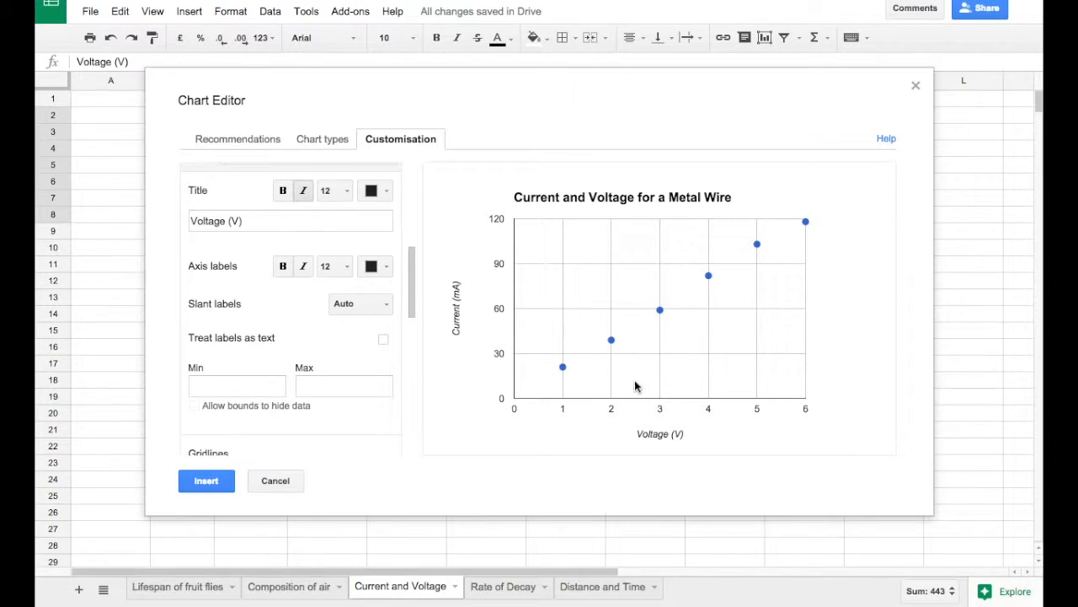
pyautogui.scroll(-5, 253, 330)
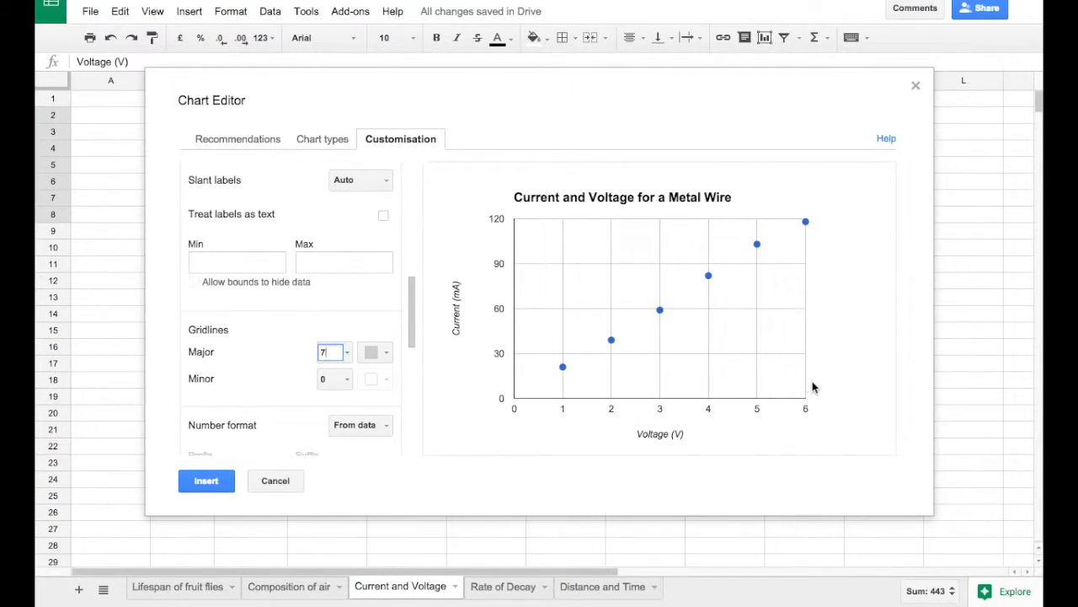
pyautogui.click(349, 383)
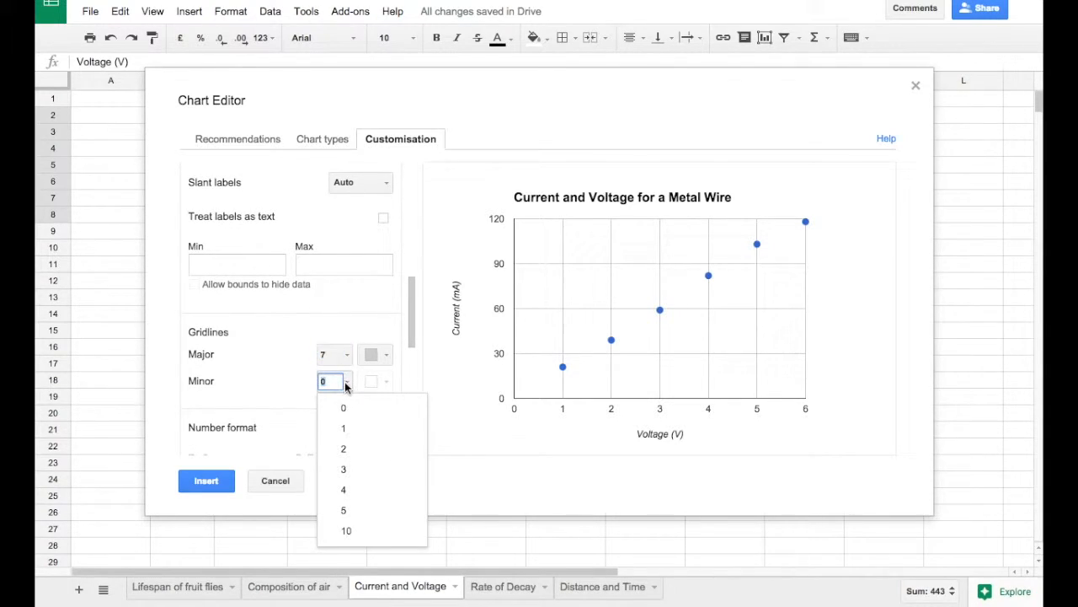
pyautogui.click(364, 515)
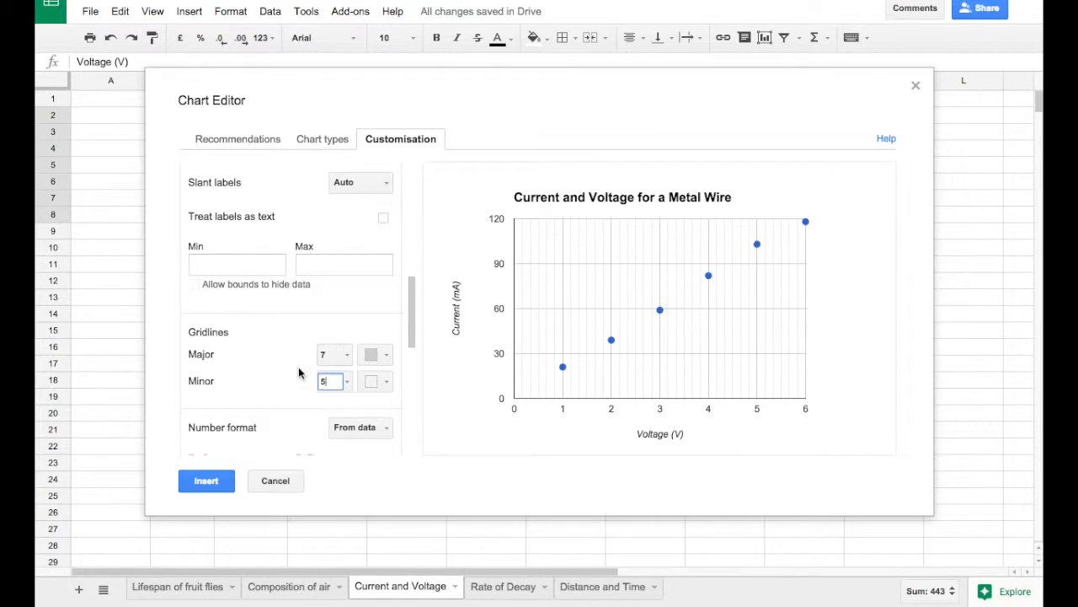
# Set the major gridline count of the left vertical Current (mA) axis to 7.
pyautogui.scroll(2, 271, 358)
pyautogui.scroll(2, 345, 198)
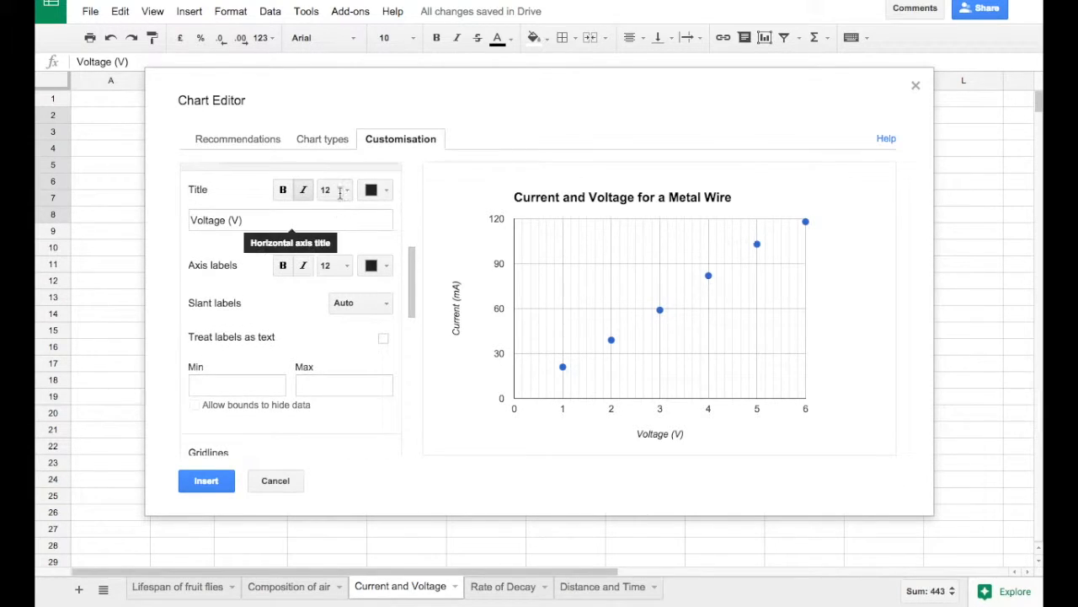
pyautogui.click(274, 223)
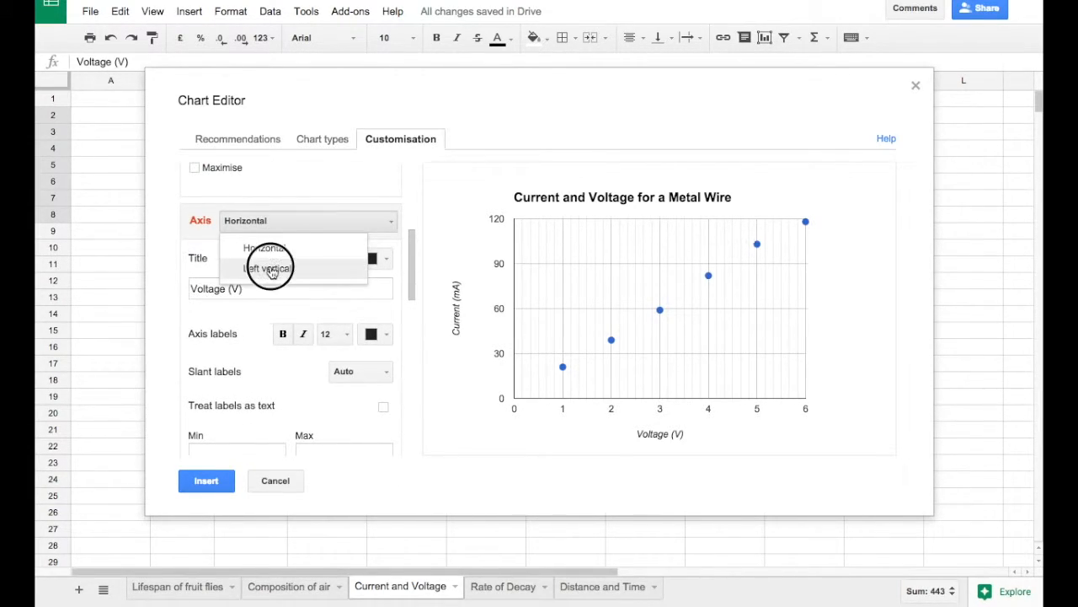
pyautogui.click(270, 268)
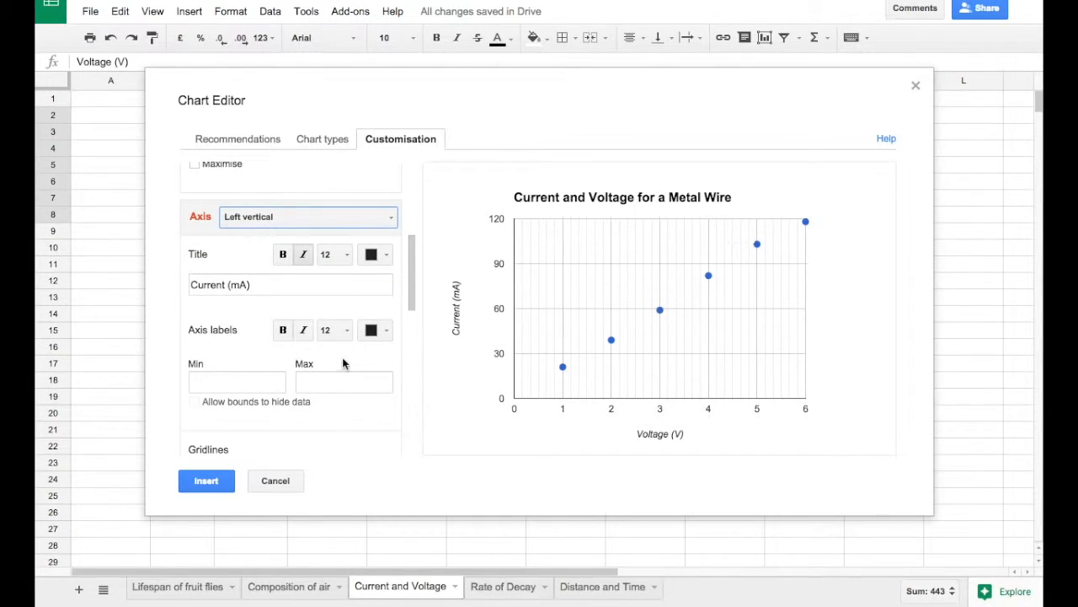
pyautogui.scroll(-2, 330, 368)
pyautogui.scroll(-2, 330, 368)
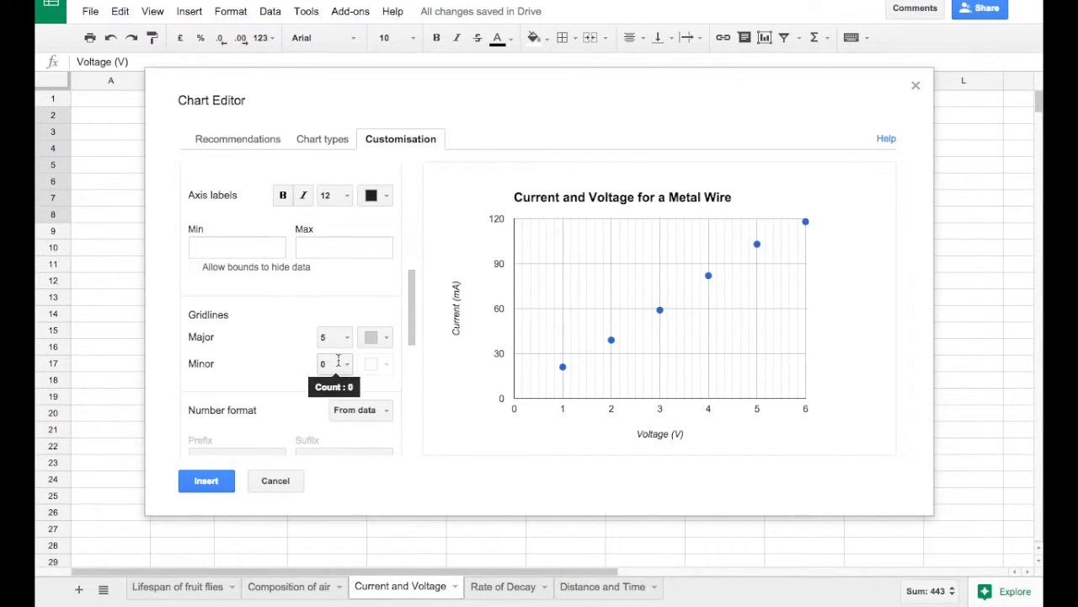
pyautogui.scroll(3, 325, 295)
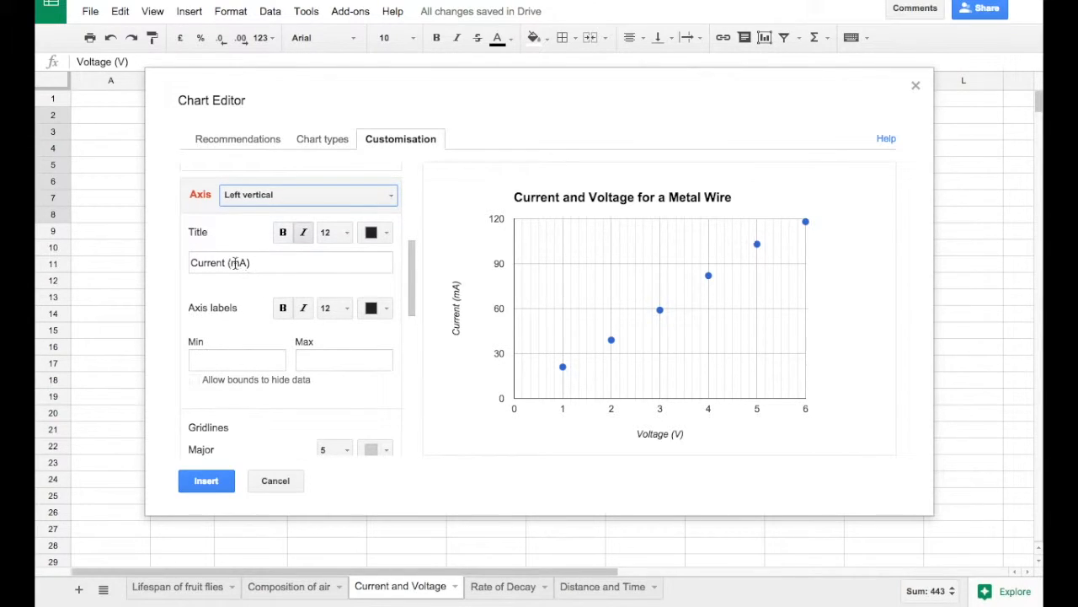
pyautogui.scroll(-1, 264, 327)
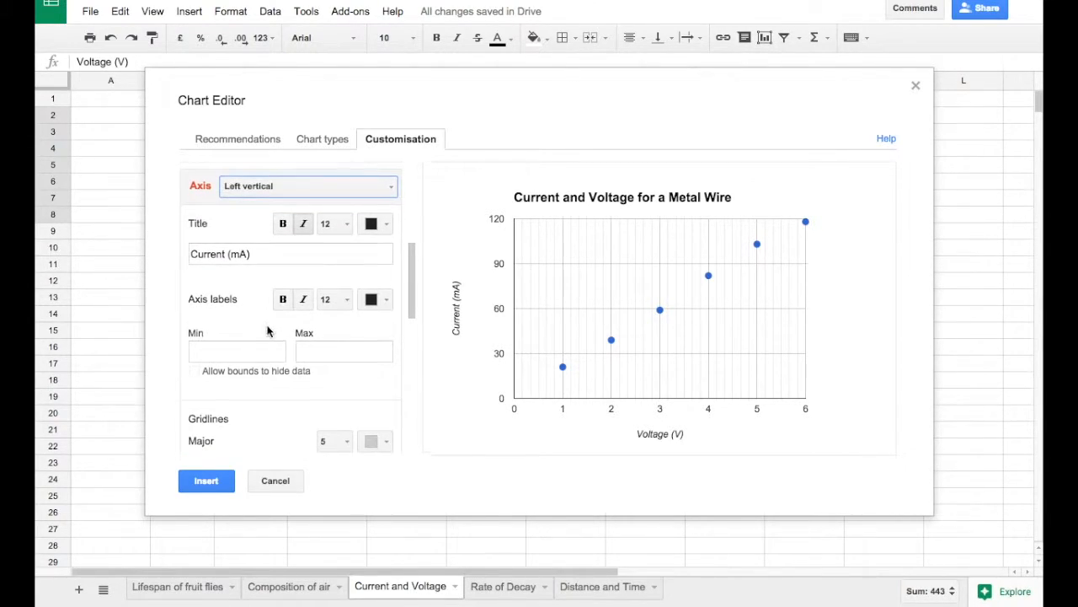
pyautogui.moveTo(209, 81); pyautogui.dragTo(164, 36)
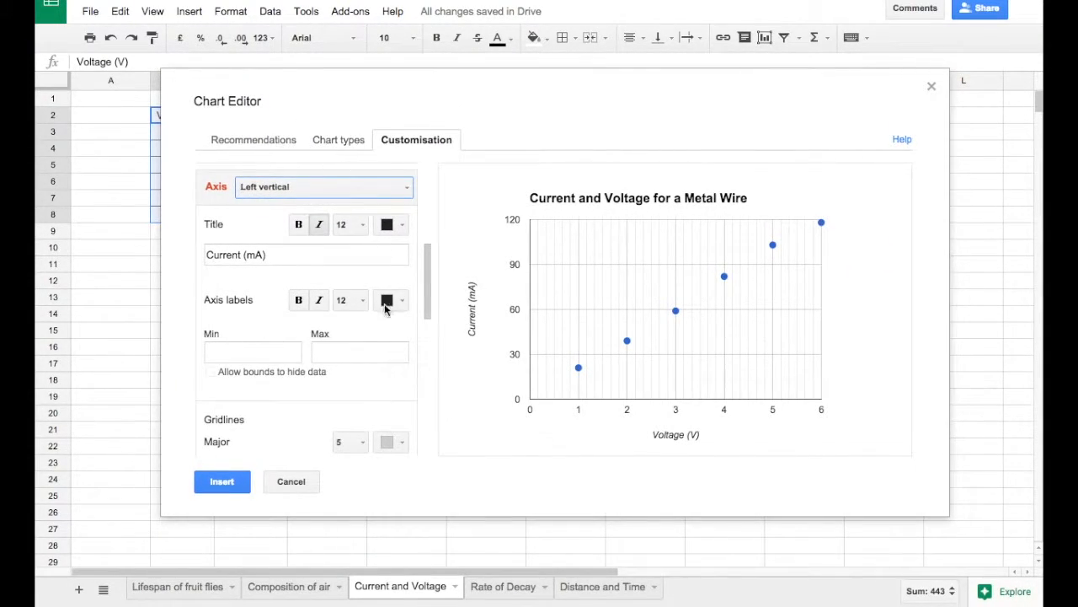
pyautogui.scroll(-3, 342, 320)
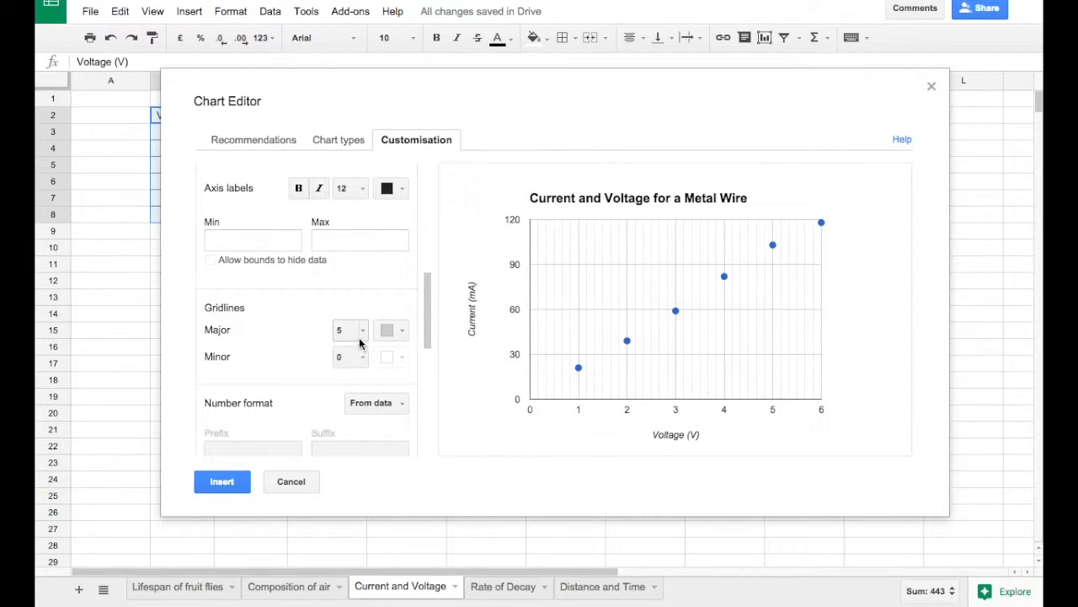
pyautogui.click(362, 329)
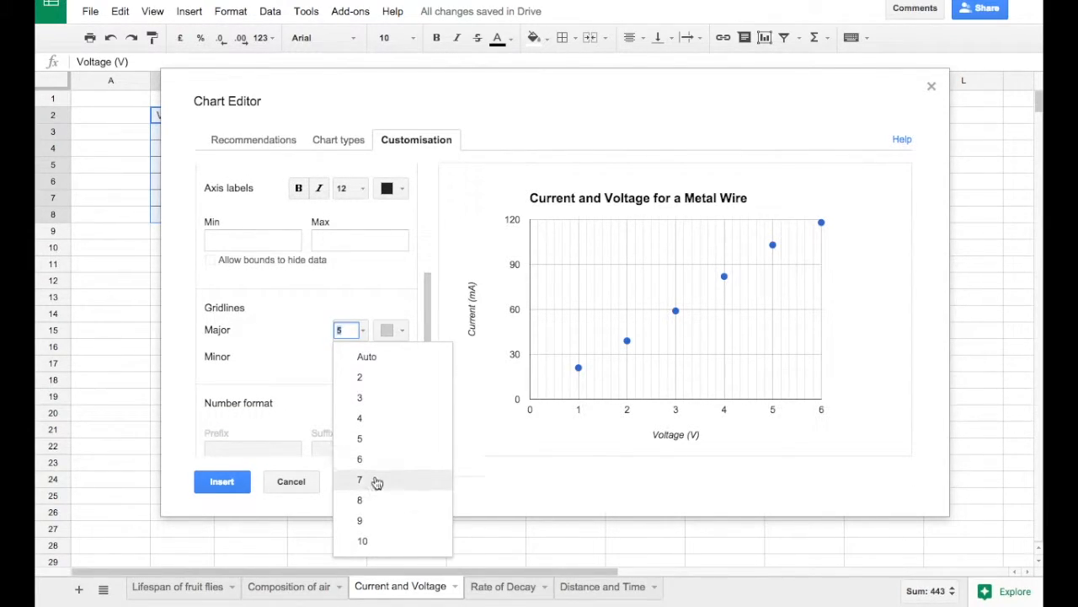
pyautogui.click(376, 481)
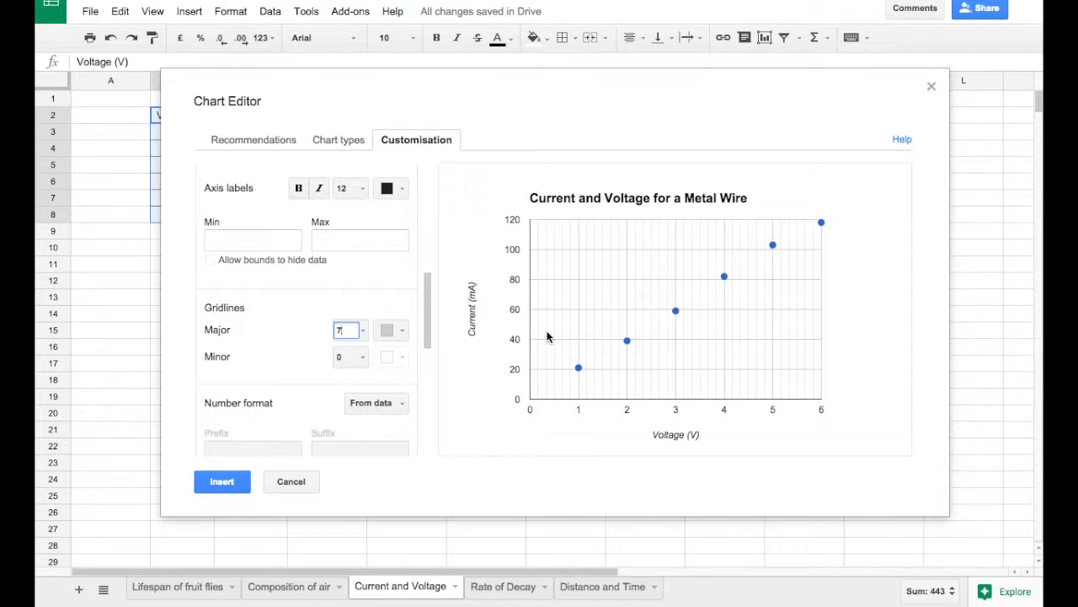
# Set the minor gridline count of the left vertical Current (mA) axis to 5.
pyautogui.click(363, 357)
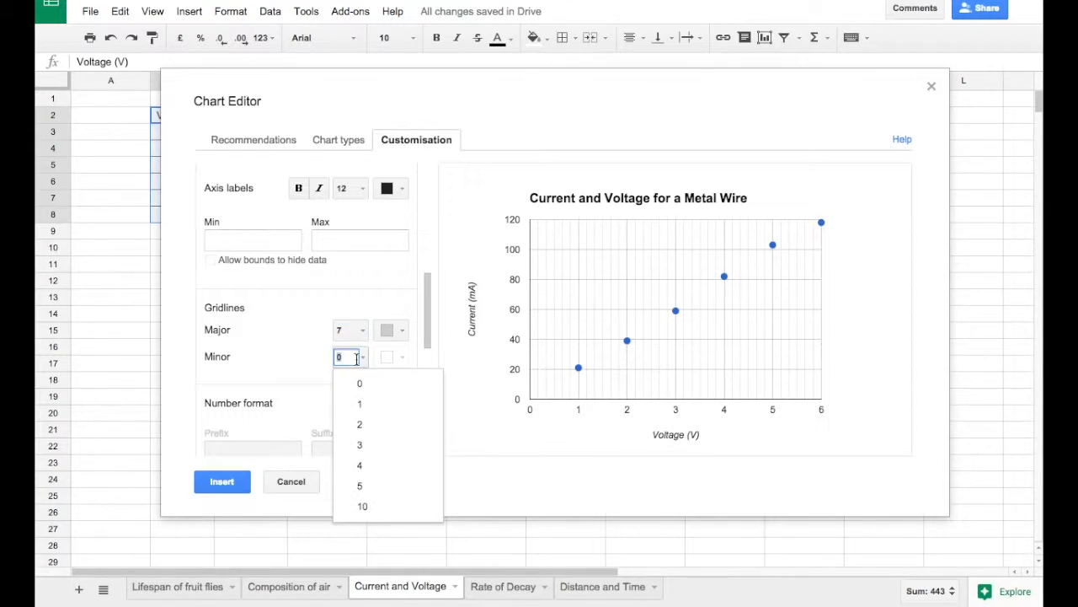
pyautogui.click(387, 486)
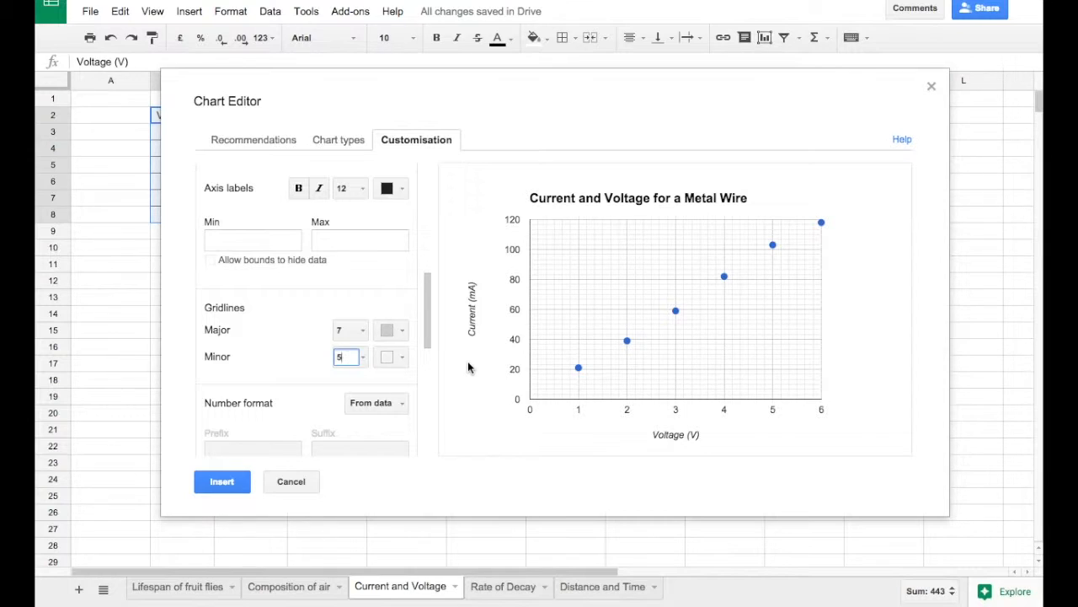
pyautogui.scroll(-1, 370, 376)
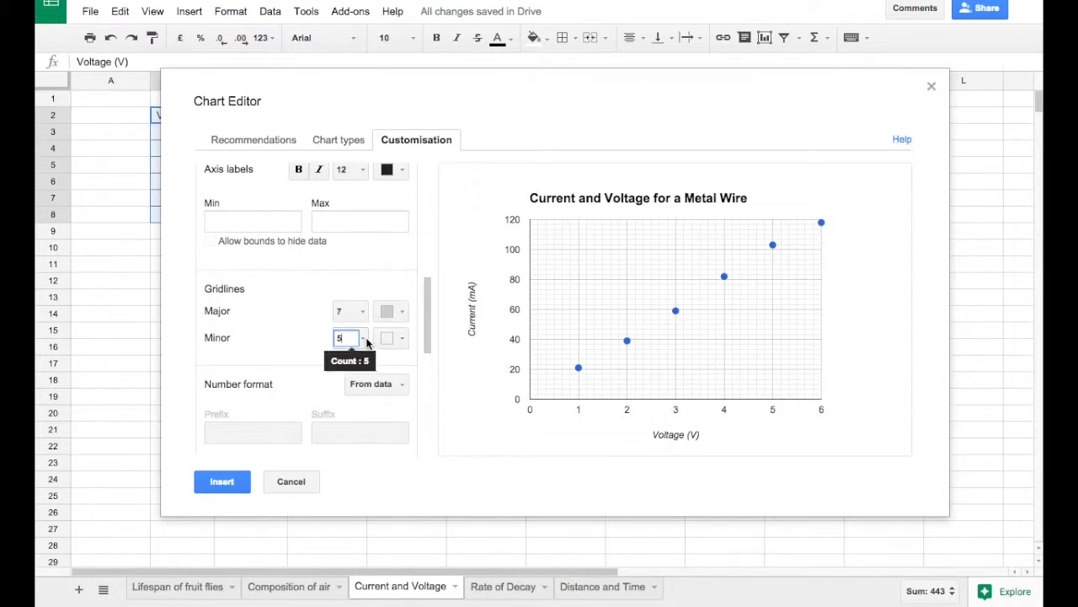
pyautogui.click(365, 340)
pyautogui.click(299, 336)
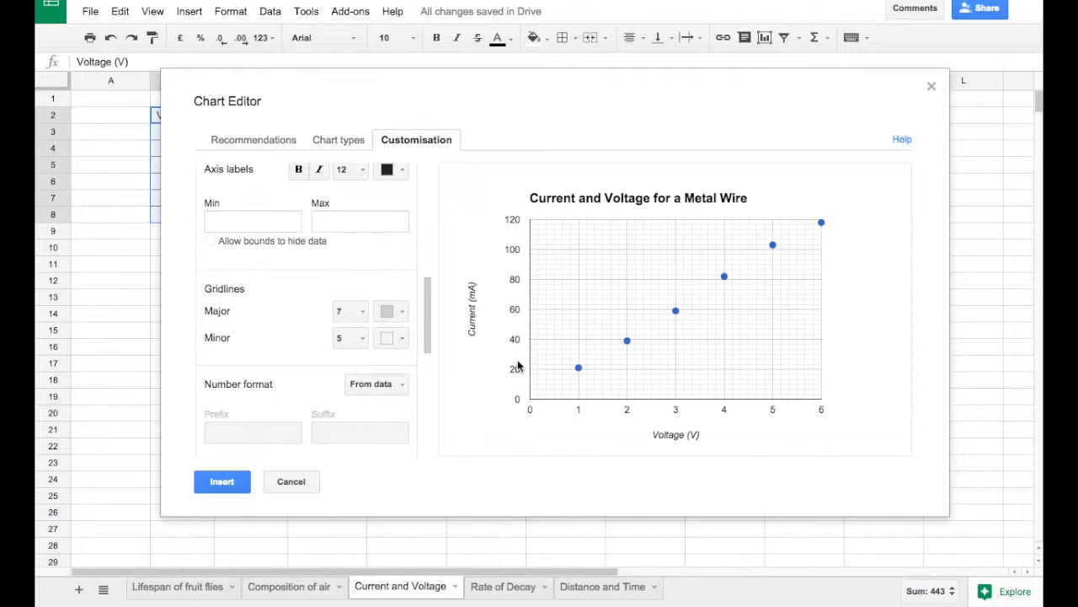
# Try a minor gridline count of 10 on the left vertical Current (mA) axis and return it to 5.
pyautogui.click(366, 340)
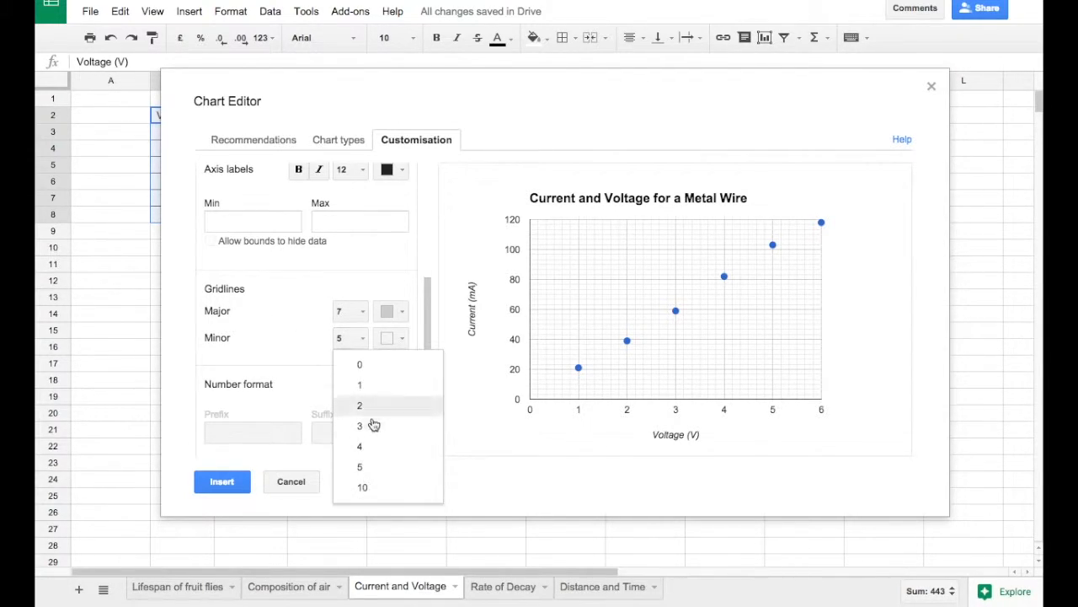
pyautogui.click(374, 489)
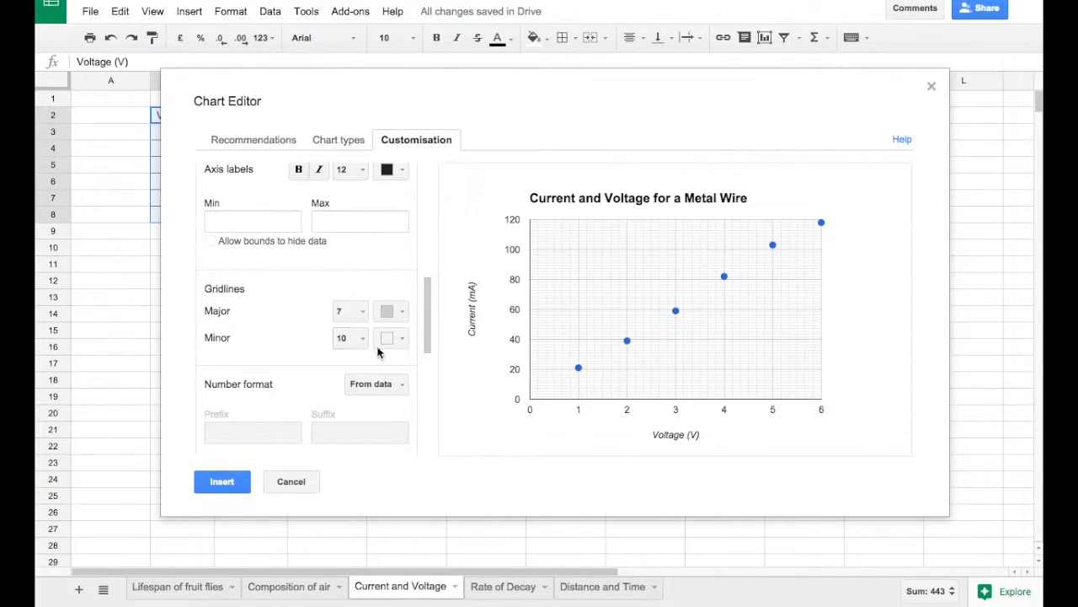
pyautogui.click(367, 339)
pyautogui.click(366, 465)
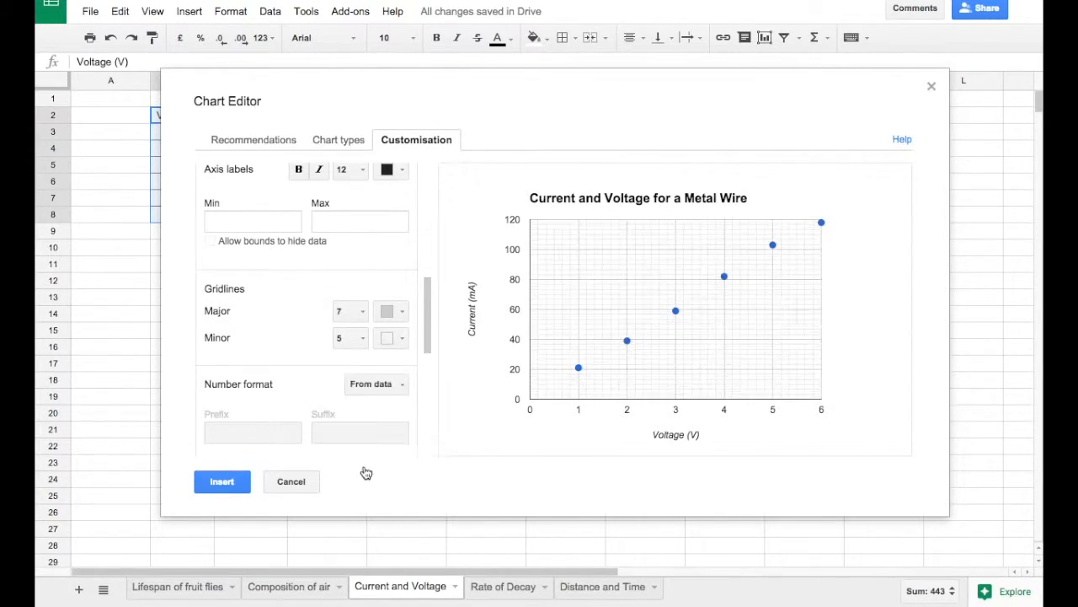
# Set the Current (mA) series' point shape to X mark and its colour to black.
pyautogui.scroll(-5, 316, 363)
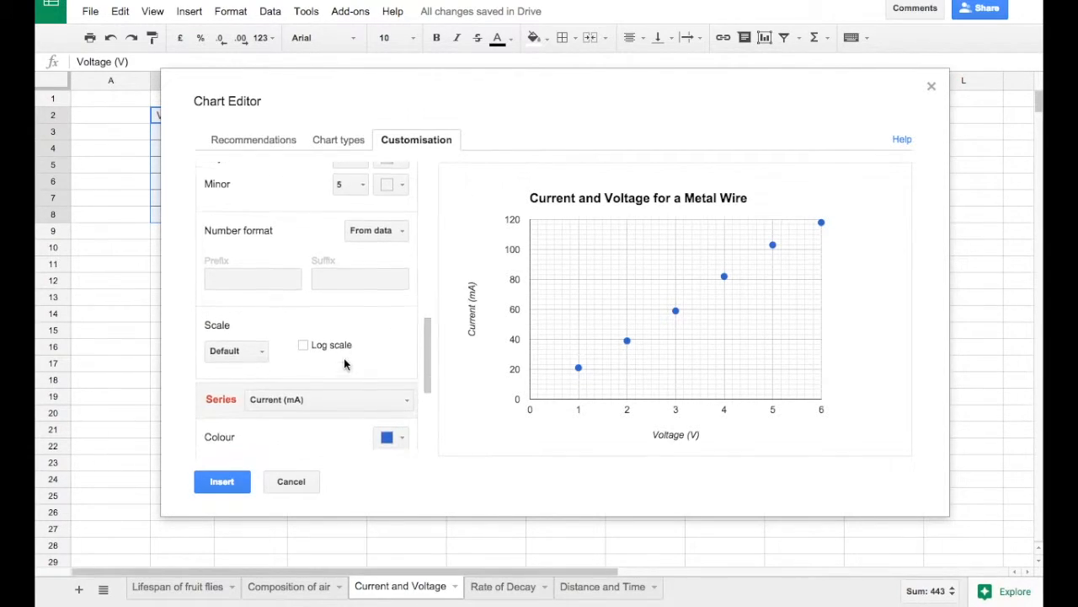
pyautogui.scroll(-3, 343, 362)
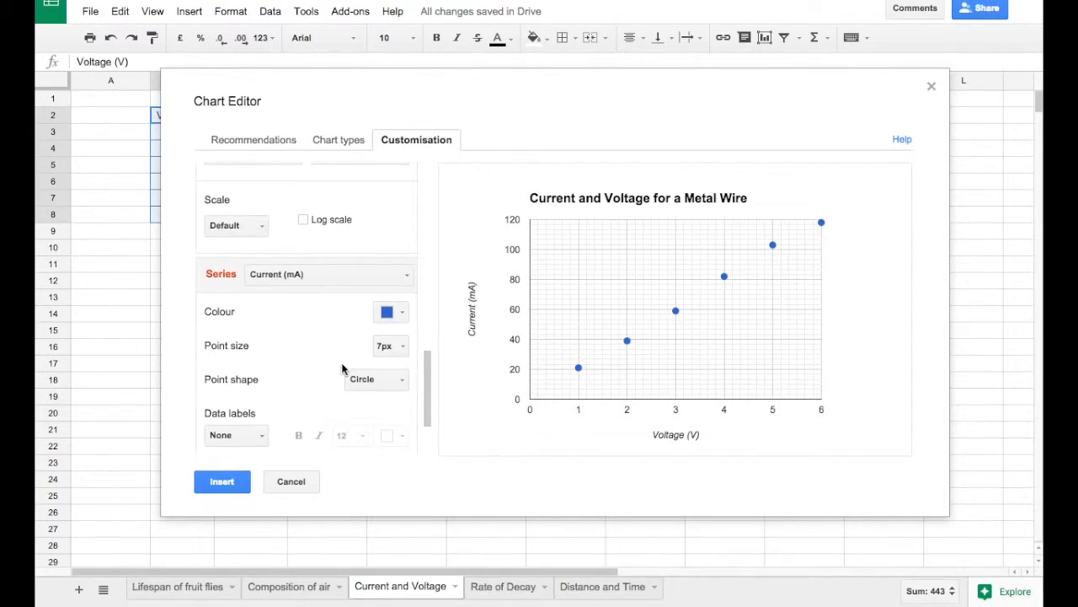
pyautogui.scroll(-2, 355, 334)
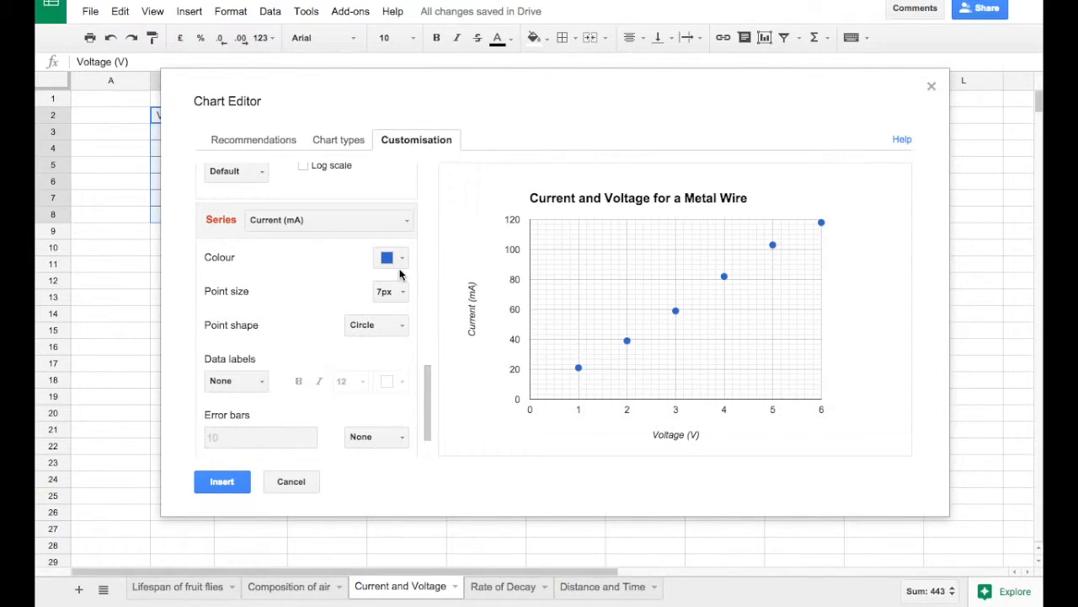
pyautogui.click(401, 329)
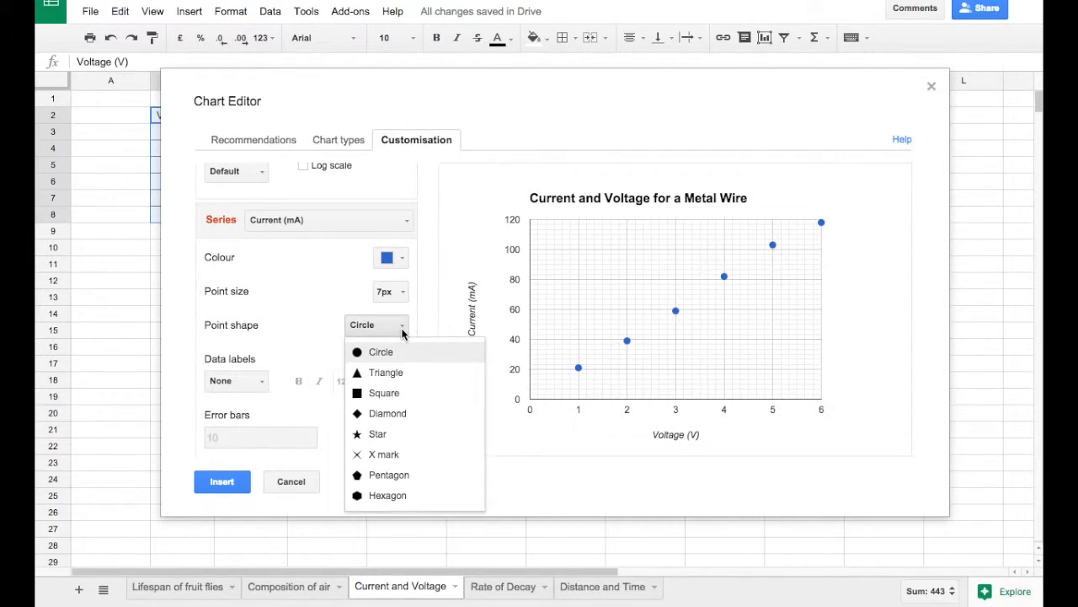
pyautogui.click(398, 454)
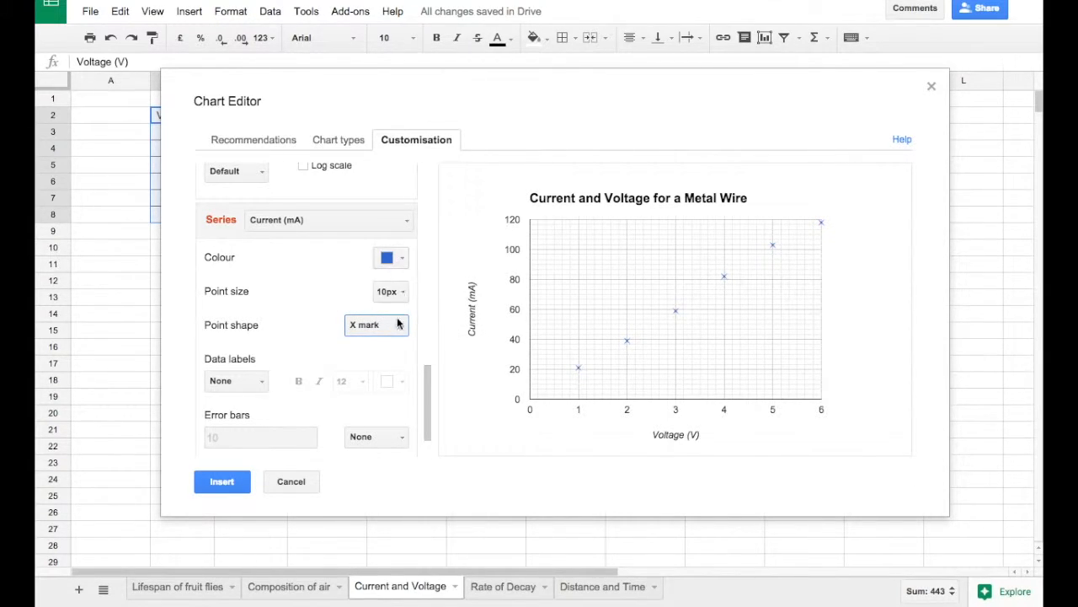
pyautogui.scroll(-2, 368, 364)
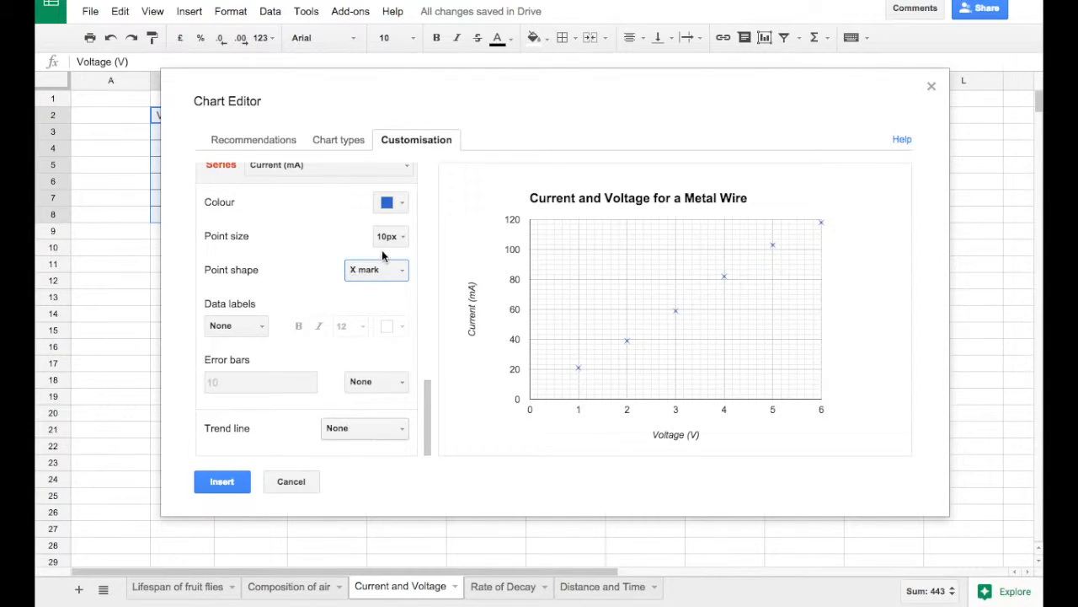
pyautogui.scroll(1, 390, 238)
pyautogui.click(393, 217)
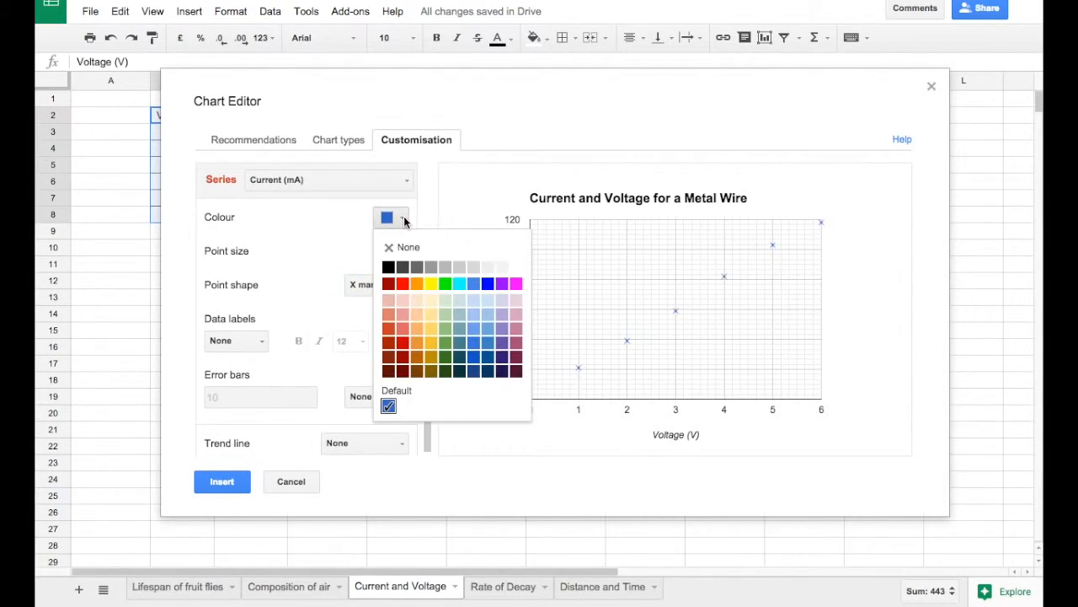
pyautogui.click(387, 265)
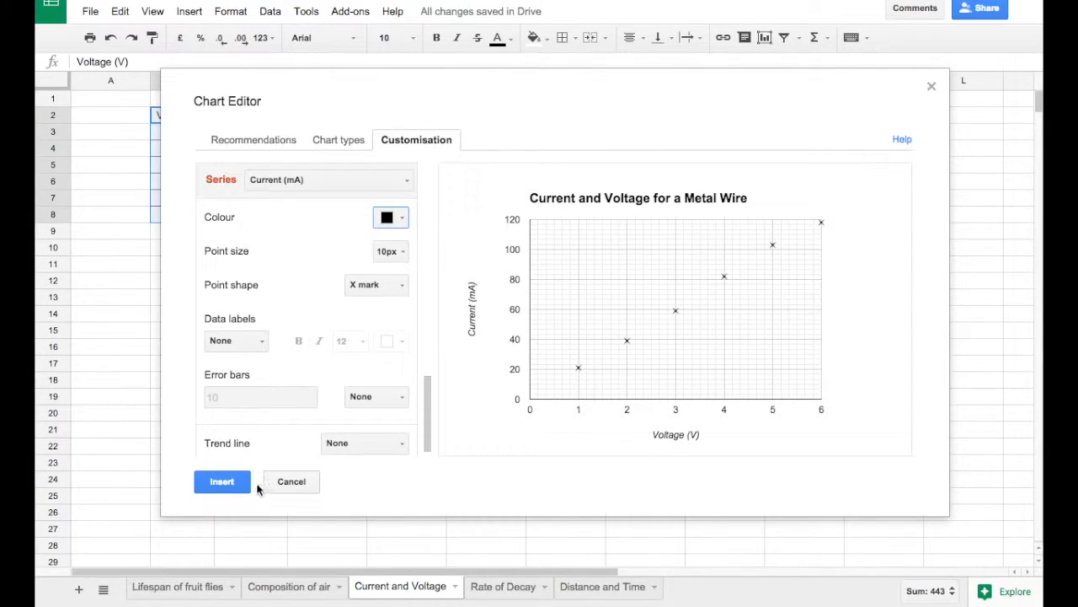
# Add a linear trend line to the Current (mA) series.
pyautogui.scroll(-1, 262, 460)
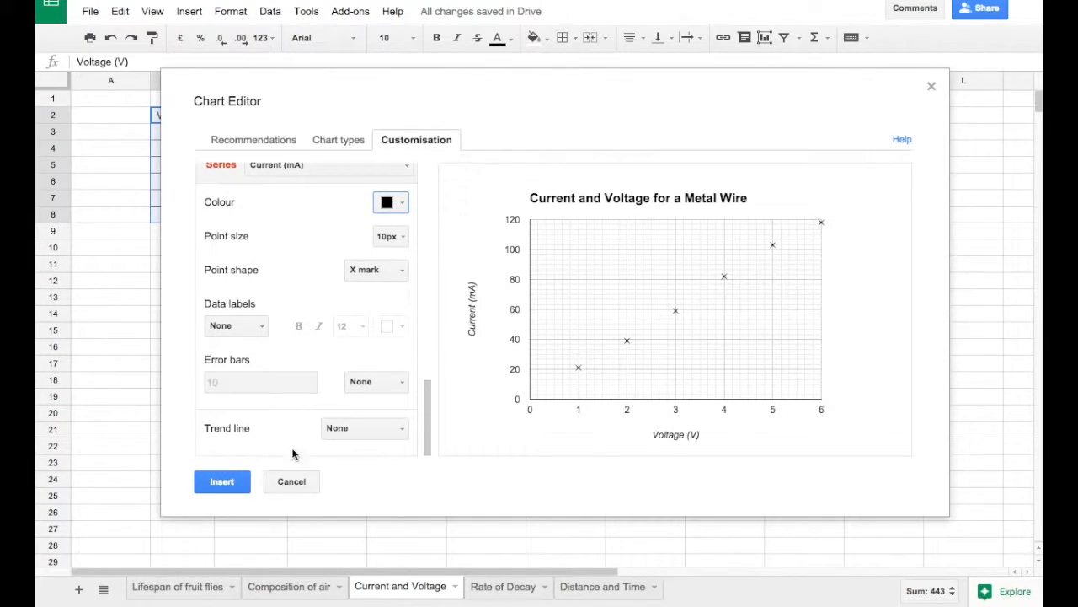
pyautogui.click(365, 430)
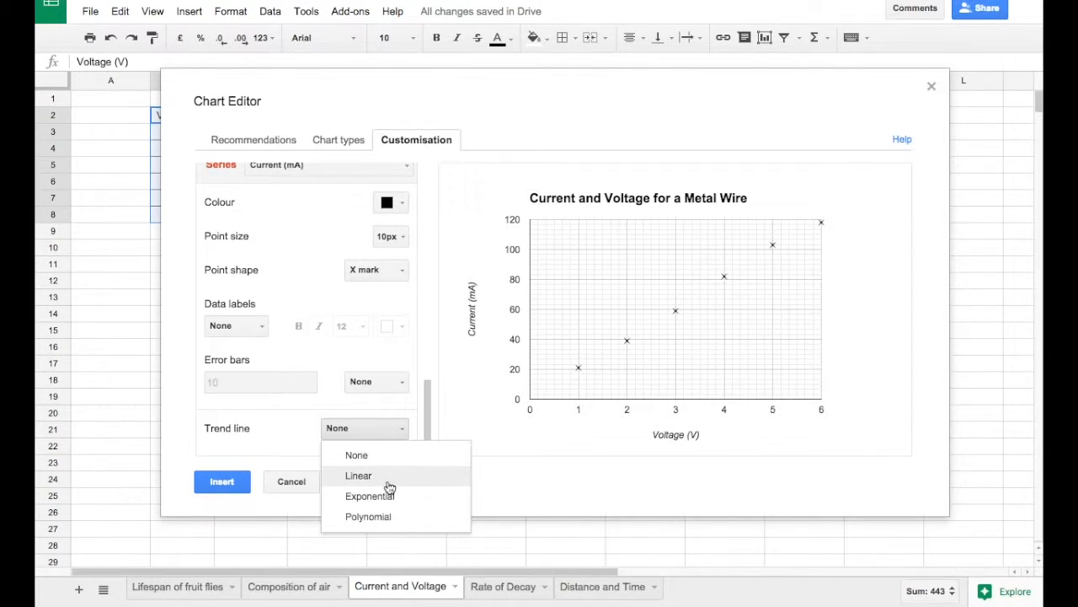
pyautogui.click(358, 475)
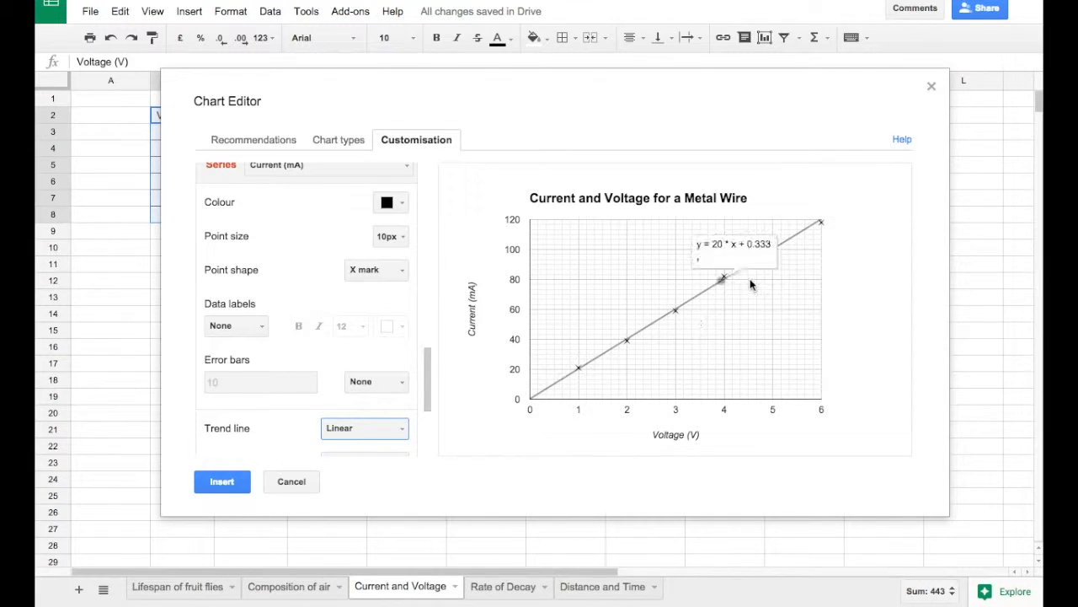
# Set the trend line's opacity to 100% and its line thickness to 1px.
pyautogui.scroll(-5, 278, 426)
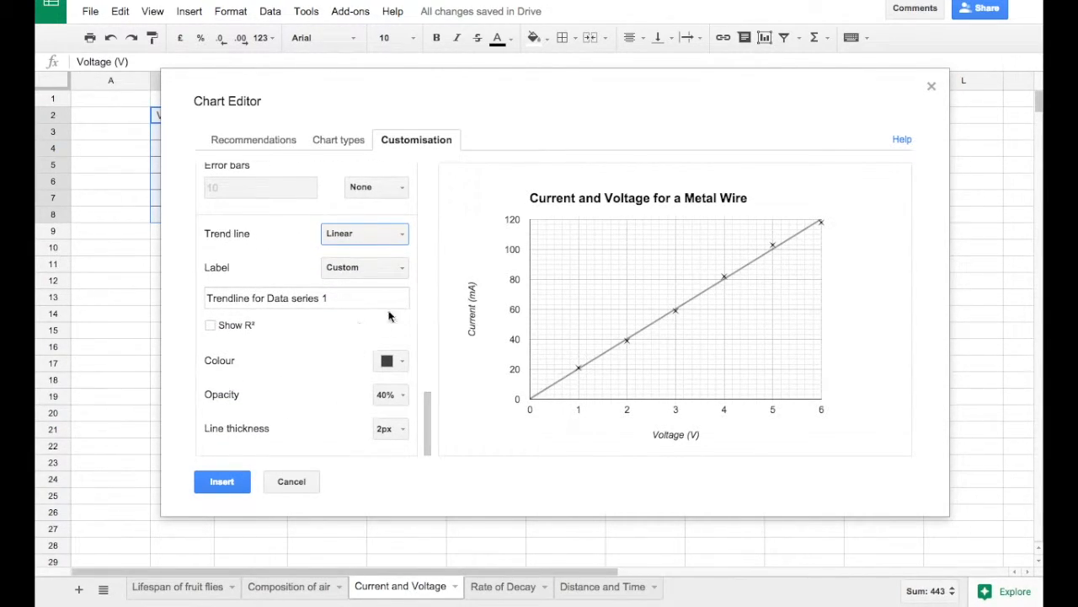
pyautogui.click(397, 395)
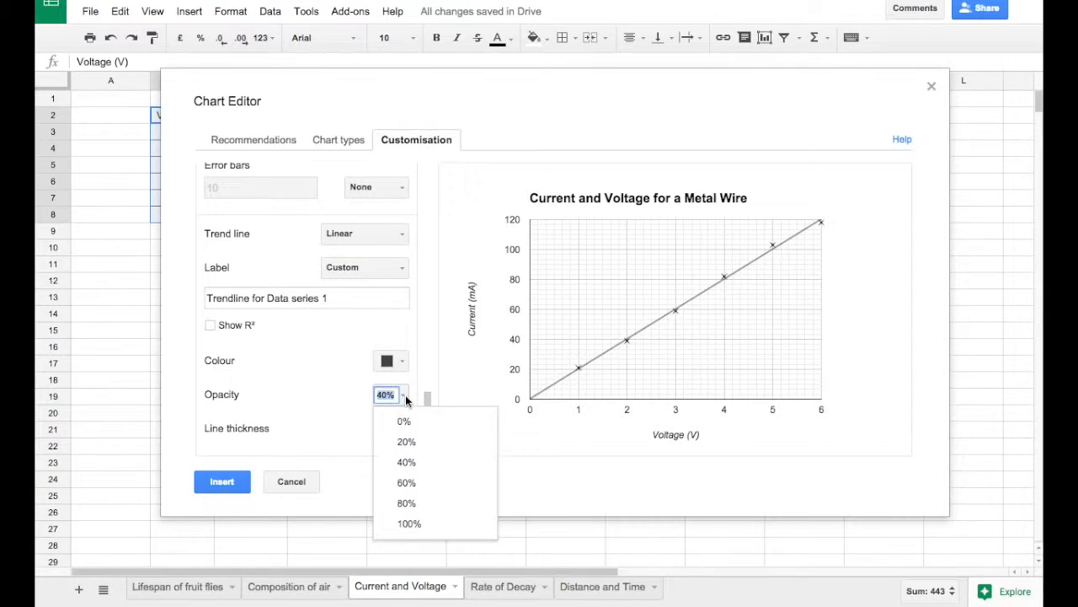
pyautogui.click(411, 524)
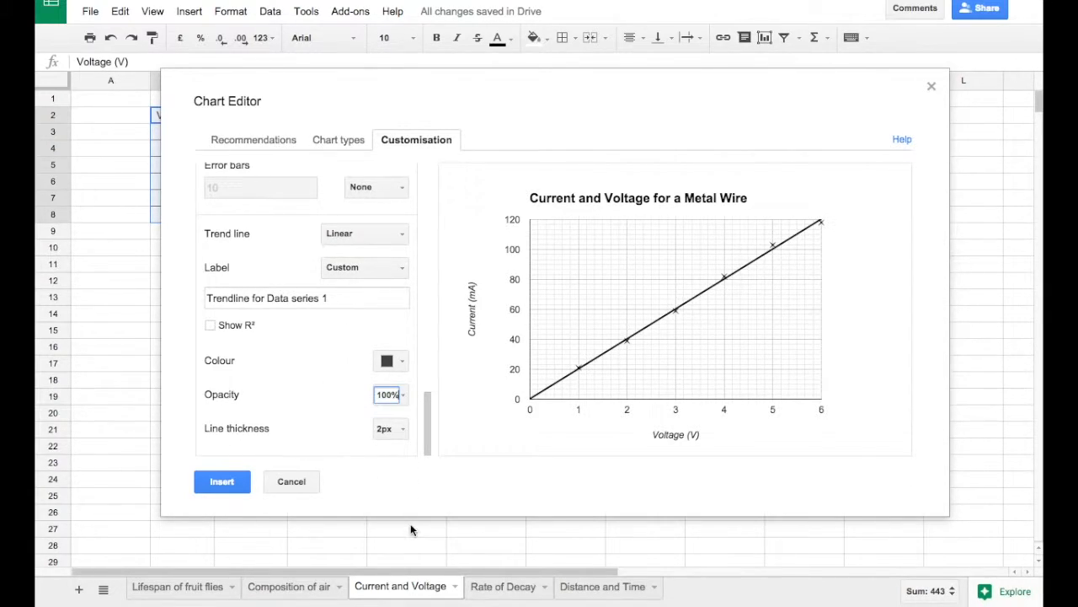
pyautogui.click(403, 431)
pyautogui.click(406, 455)
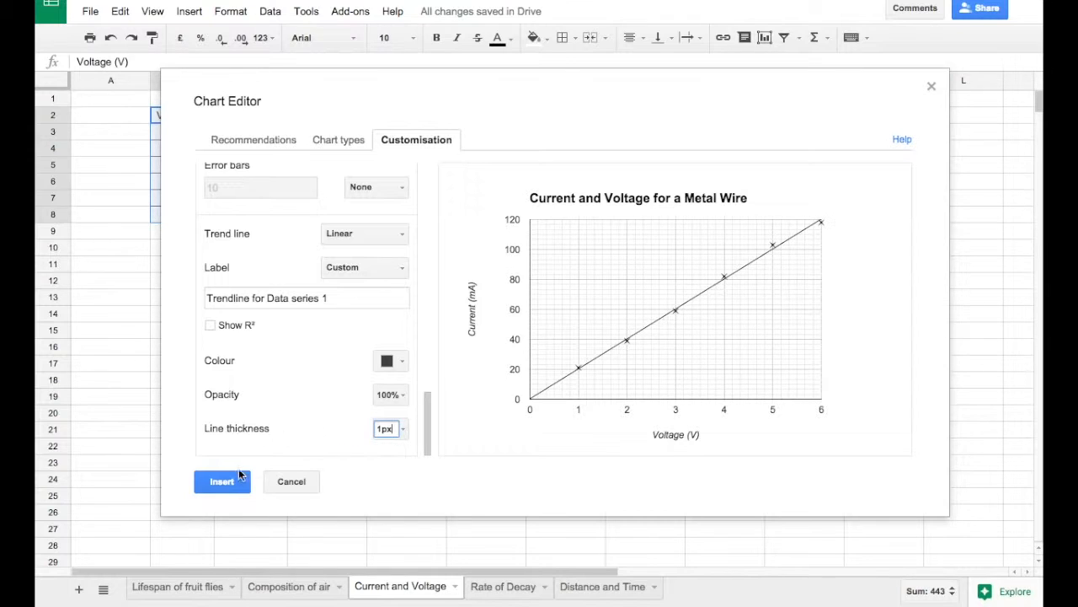
# Insert the scatter chart into the sheet, place it beside the data table and enlarge it to span columns D to L down to row 26.
pyautogui.click(212, 484)
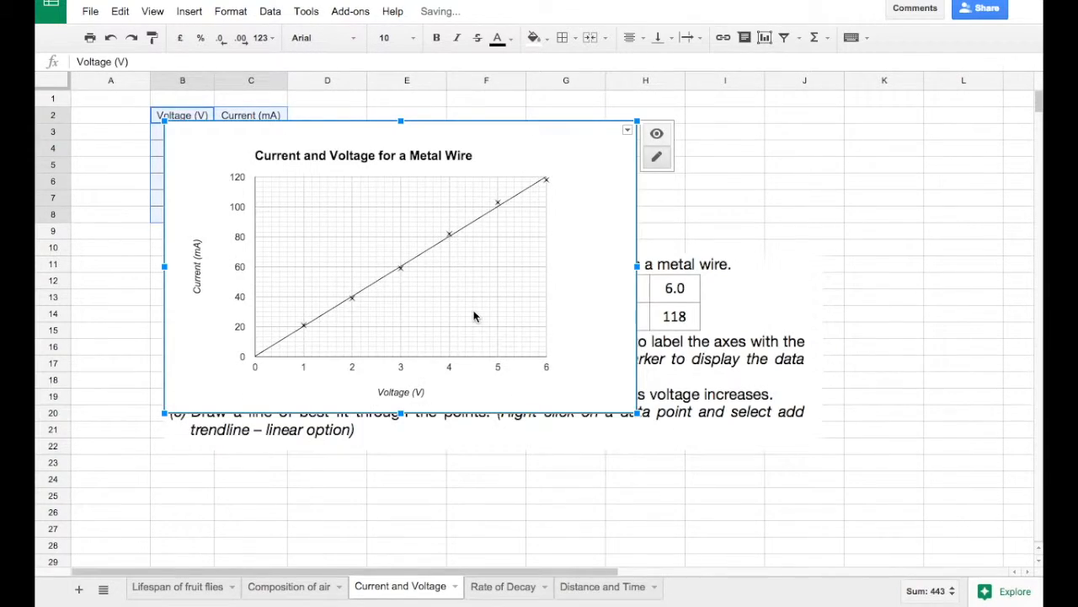
pyautogui.moveTo(579, 268); pyautogui.dragTo(729, 251)
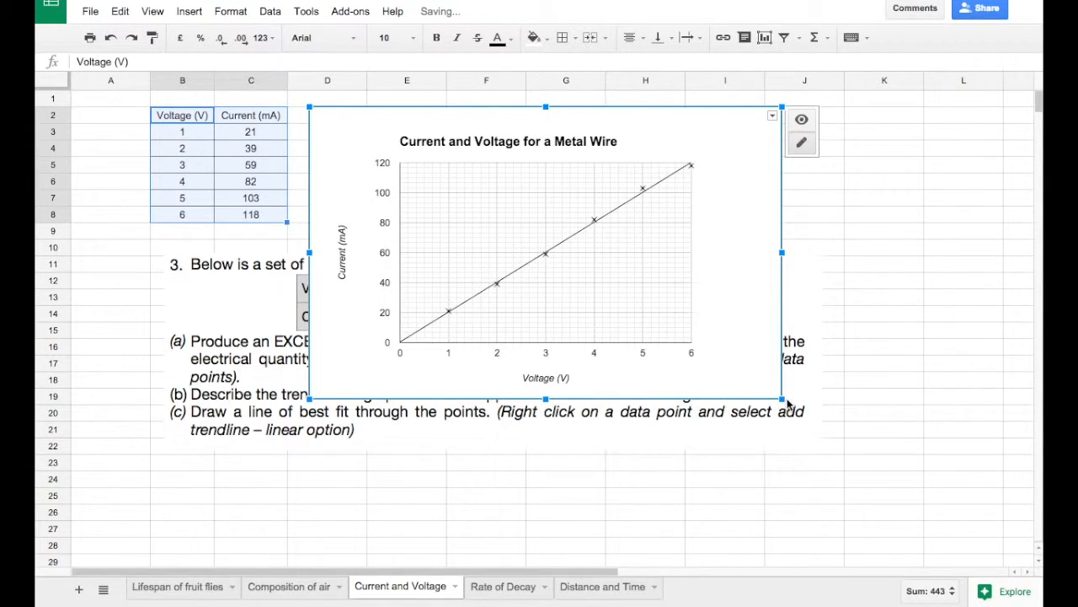
pyautogui.moveTo(781, 397); pyautogui.dragTo(886, 513)
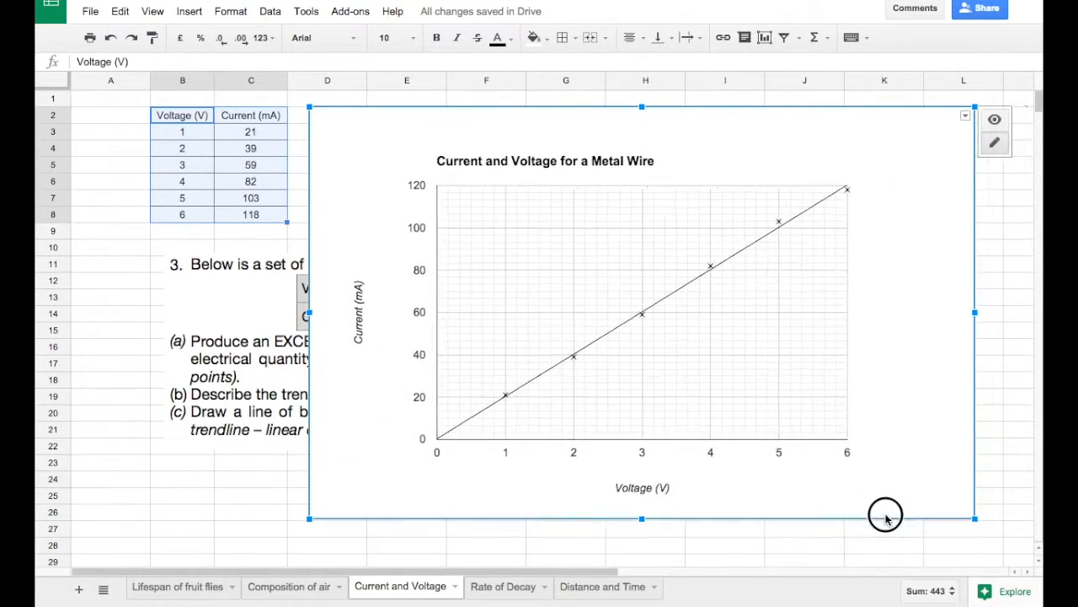
# Enlarge the plot area on all four sides so it nearly fills the scatter chart, and deselect the chart.
pyautogui.click(767, 169)
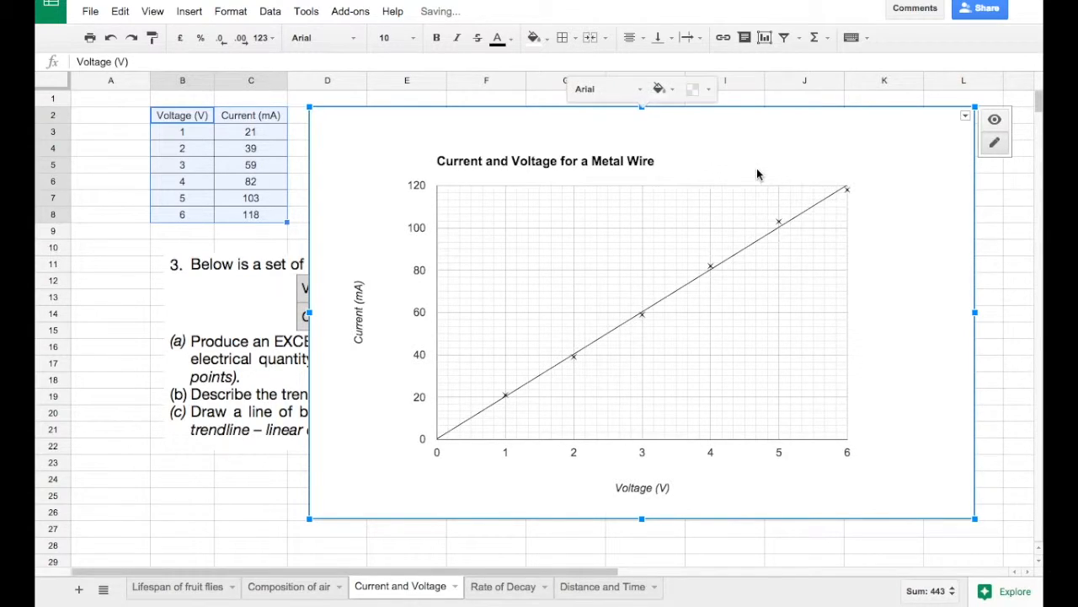
pyautogui.click(743, 222)
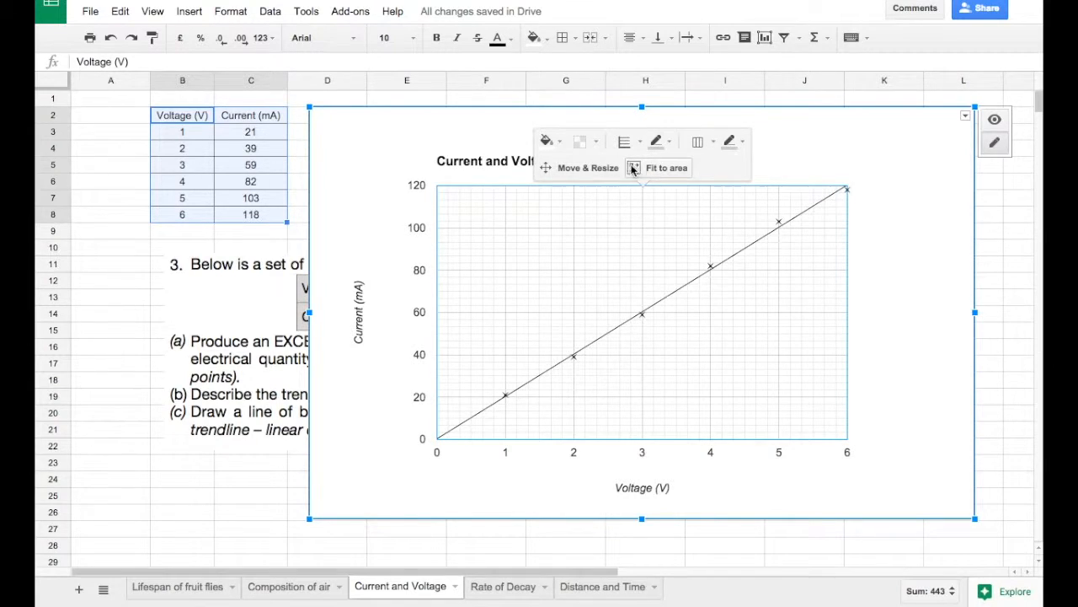
pyautogui.click(591, 170)
pyautogui.moveTo(847, 300); pyautogui.dragTo(967, 299)
pyautogui.moveTo(437, 278); pyautogui.dragTo(344, 280)
pyautogui.moveTo(597, 440); pyautogui.dragTo(597, 482)
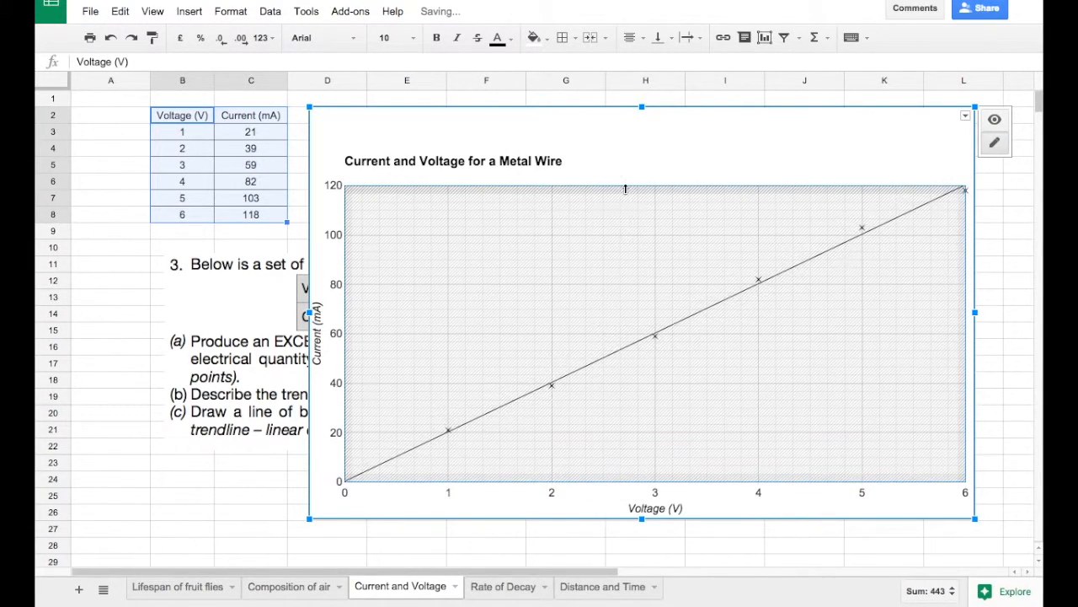
pyautogui.moveTo(625, 187); pyautogui.dragTo(628, 142)
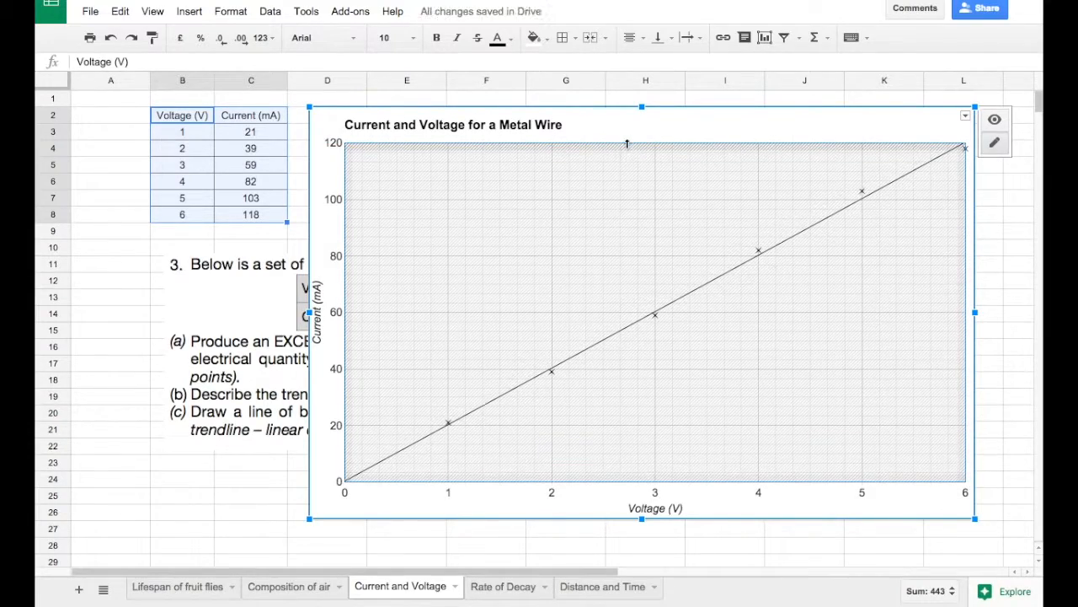
pyautogui.click(1037, 370)
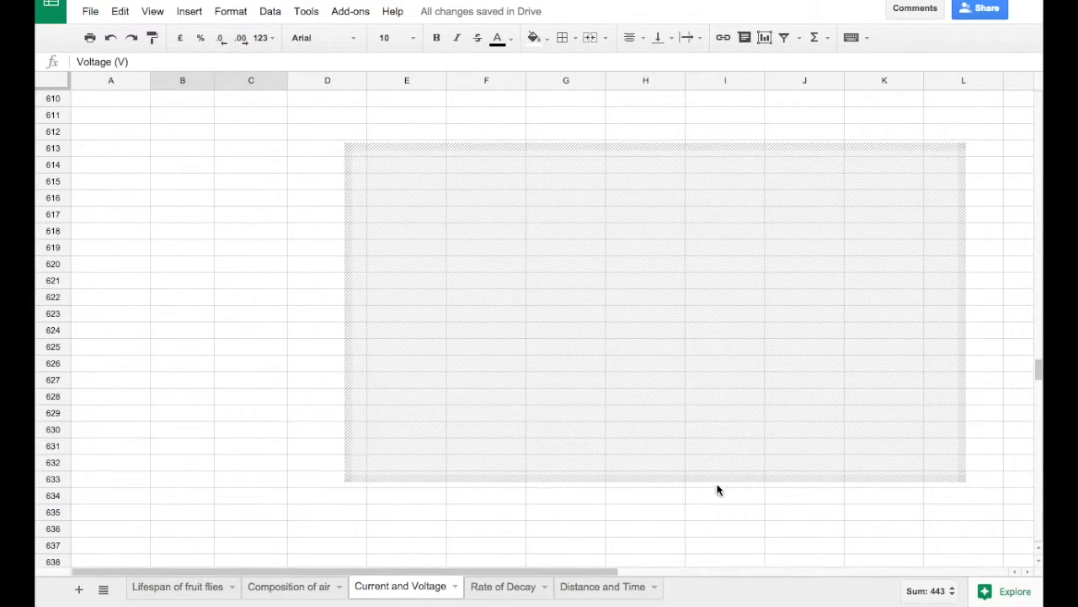
pyautogui.moveTo(1034, 160); pyautogui.dragTo(1039, 95)
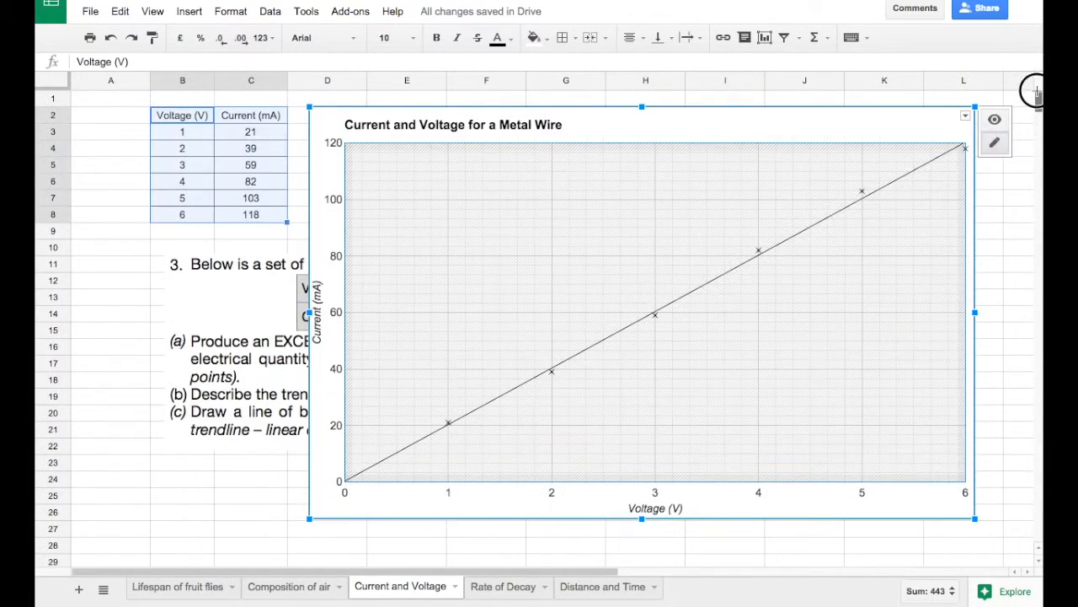
pyautogui.click(280, 503)
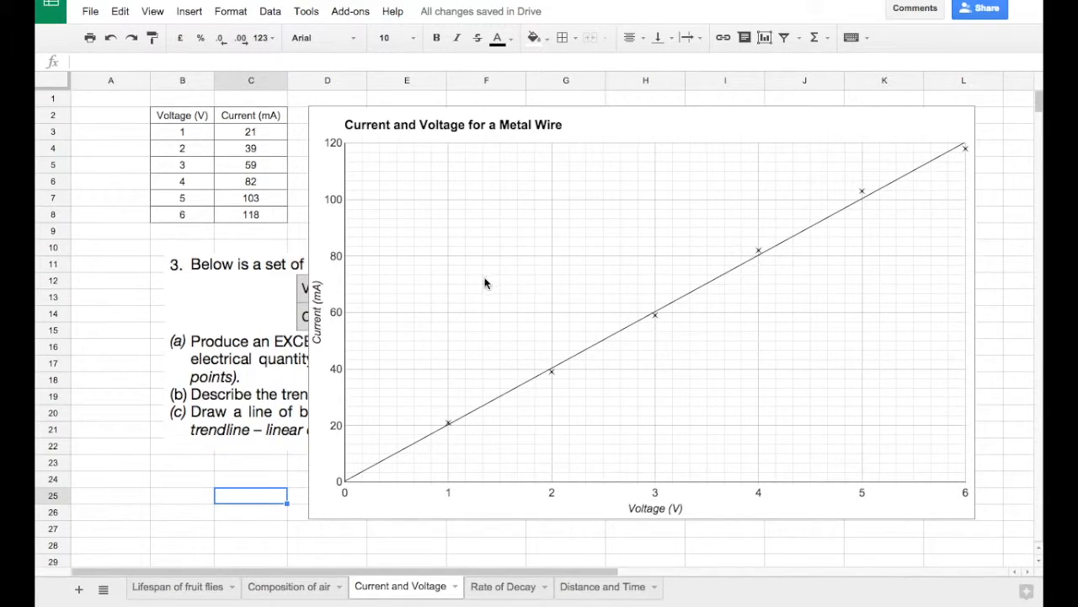
# Reopen the current-voltage chart's advanced editing and set the horizontal axis's minor gridlines to 10.
pyautogui.click(493, 468)
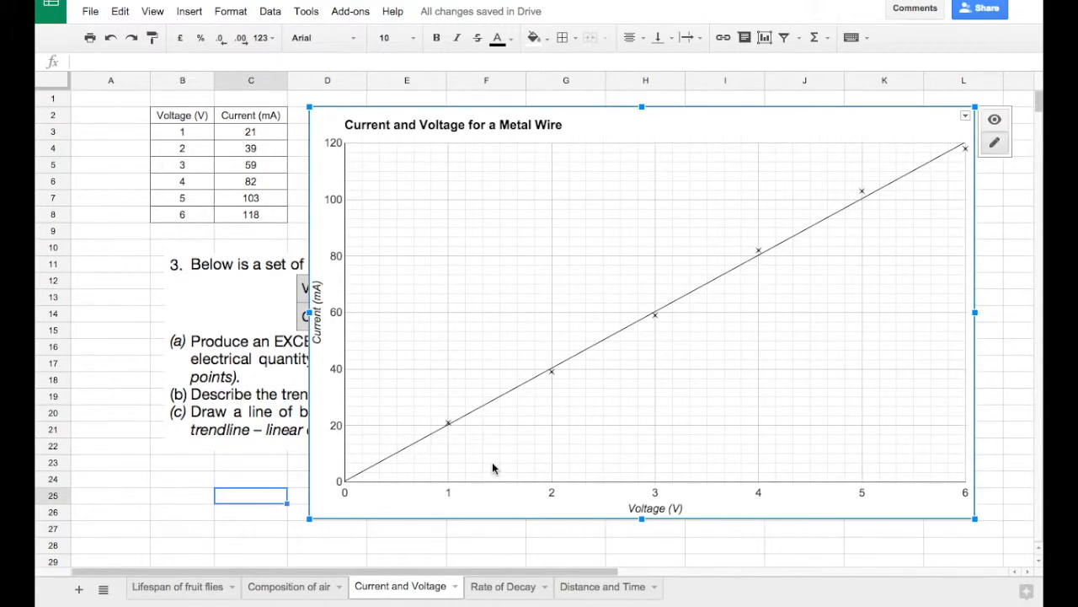
pyautogui.click(966, 119)
pyautogui.click(869, 145)
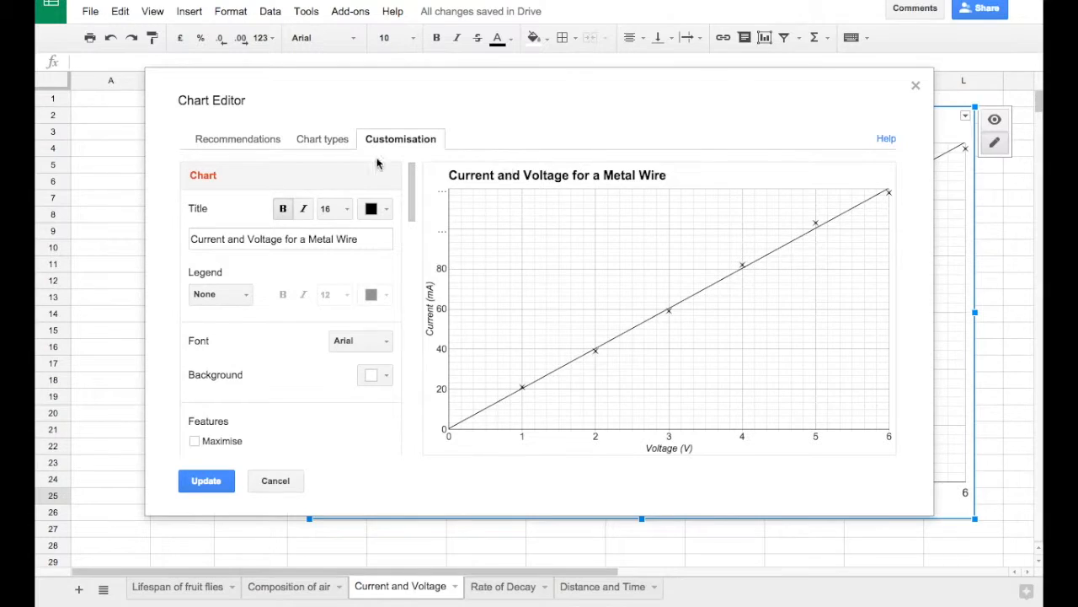
pyautogui.scroll(-3, 291, 365)
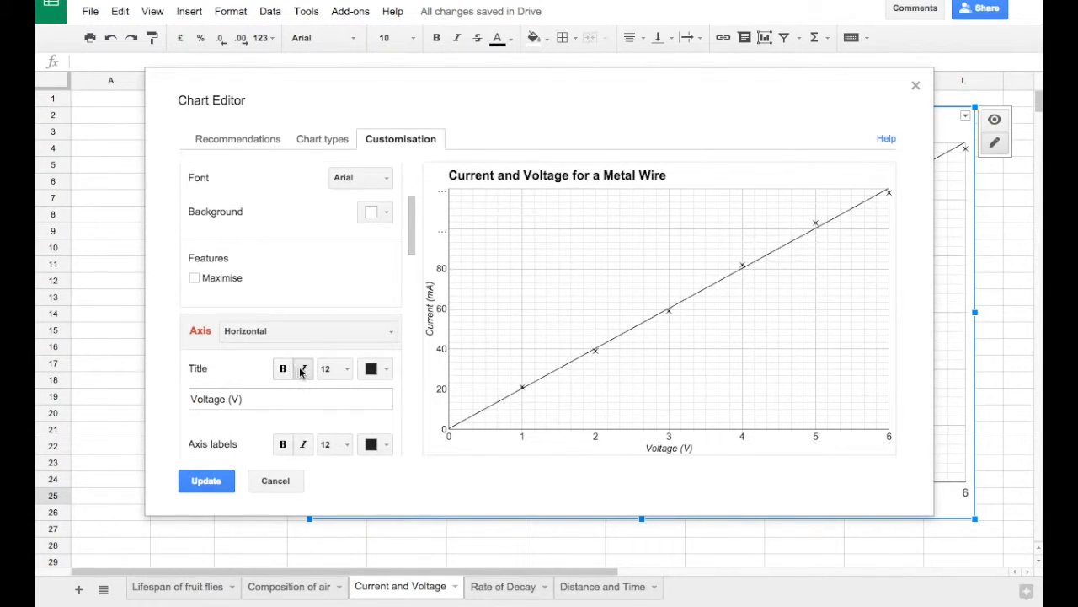
pyautogui.scroll(-2, 300, 372)
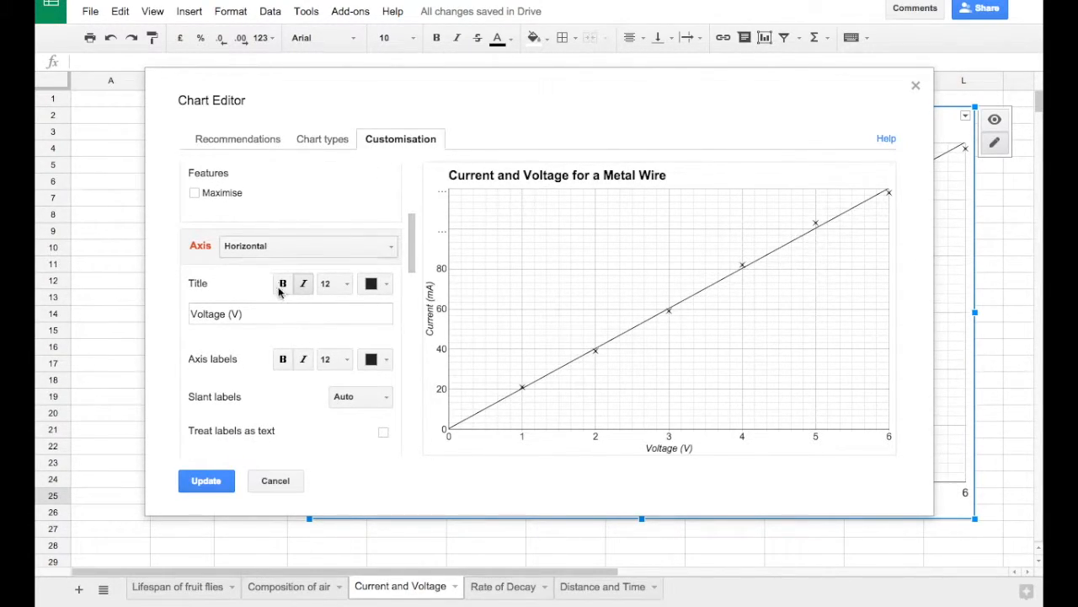
pyautogui.scroll(-2, 283, 245)
pyautogui.scroll(-4, 320, 361)
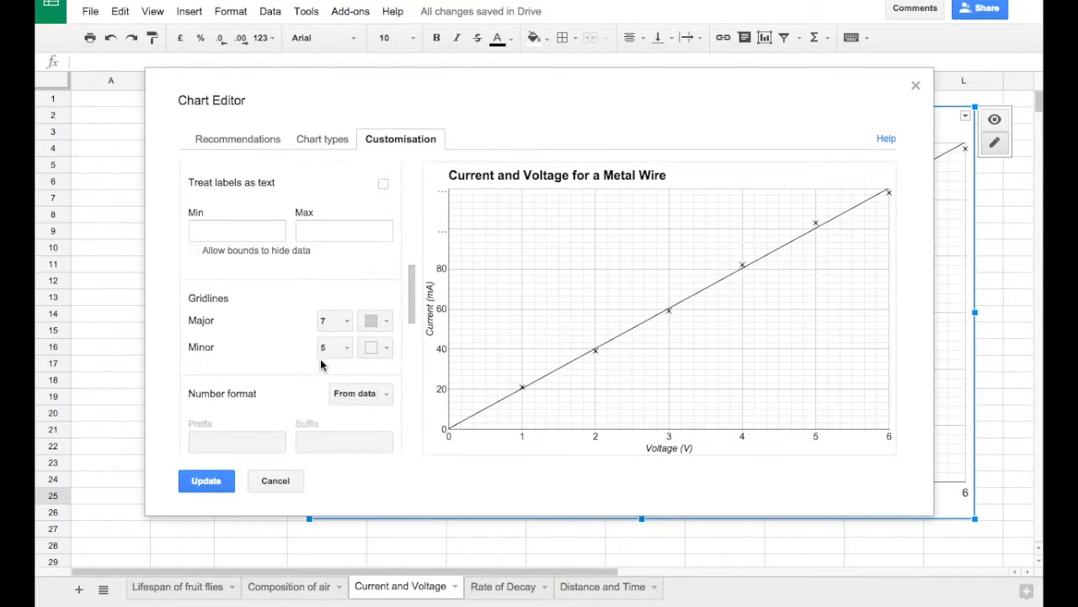
pyautogui.click(331, 345)
pyautogui.click(369, 495)
# Set the left vertical axis's minor gridlines to 10 and update the current-voltage chart.
pyautogui.scroll(4, 313, 261)
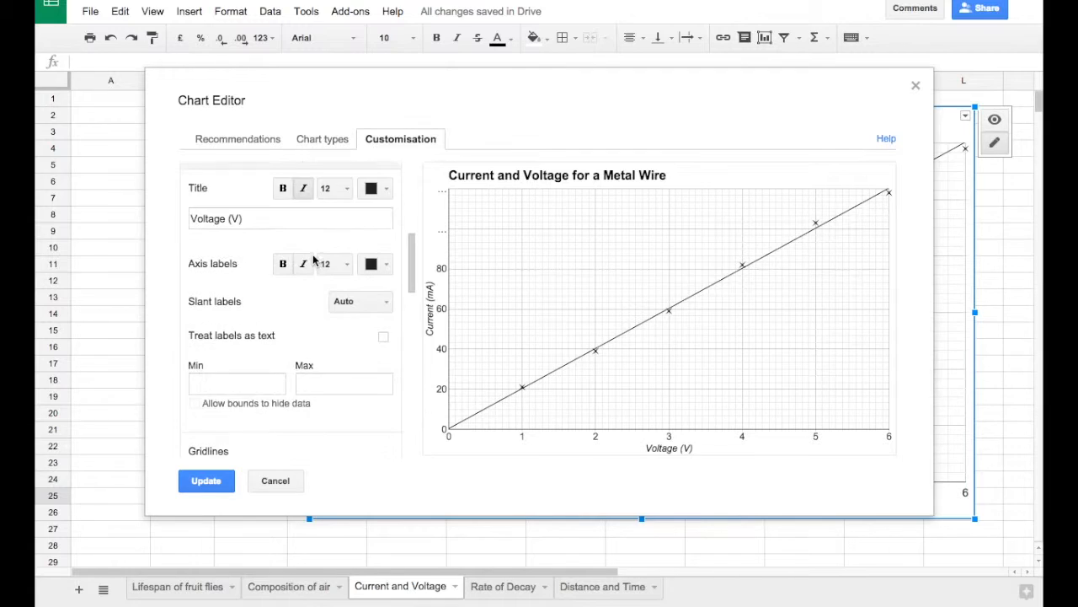
pyautogui.scroll(2, 313, 261)
pyautogui.click(299, 177)
pyautogui.click(284, 226)
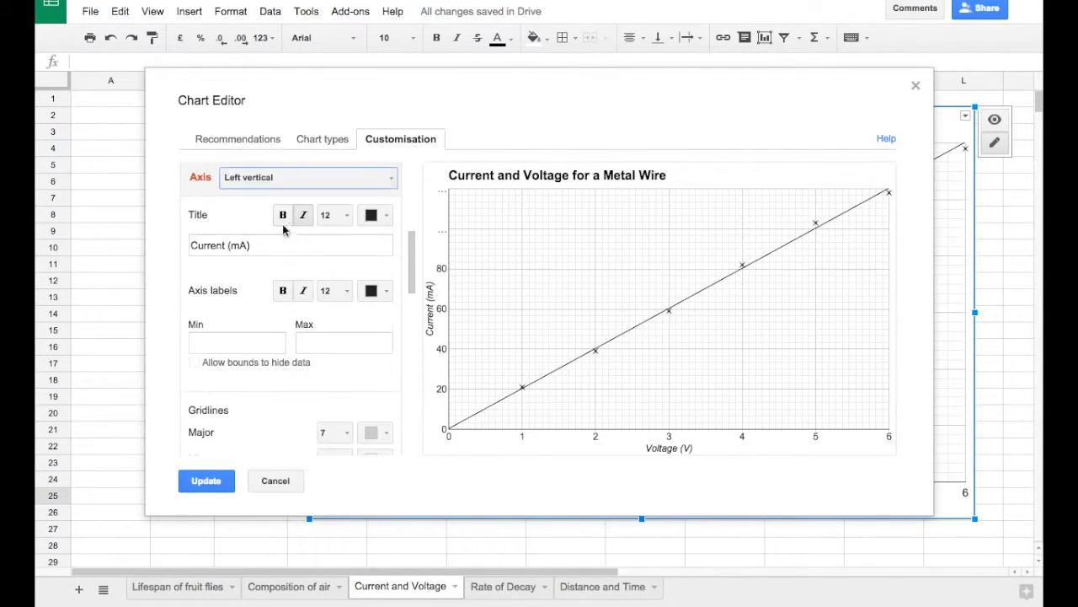
pyautogui.scroll(-3, 237, 388)
pyautogui.click(343, 341)
pyautogui.click(354, 485)
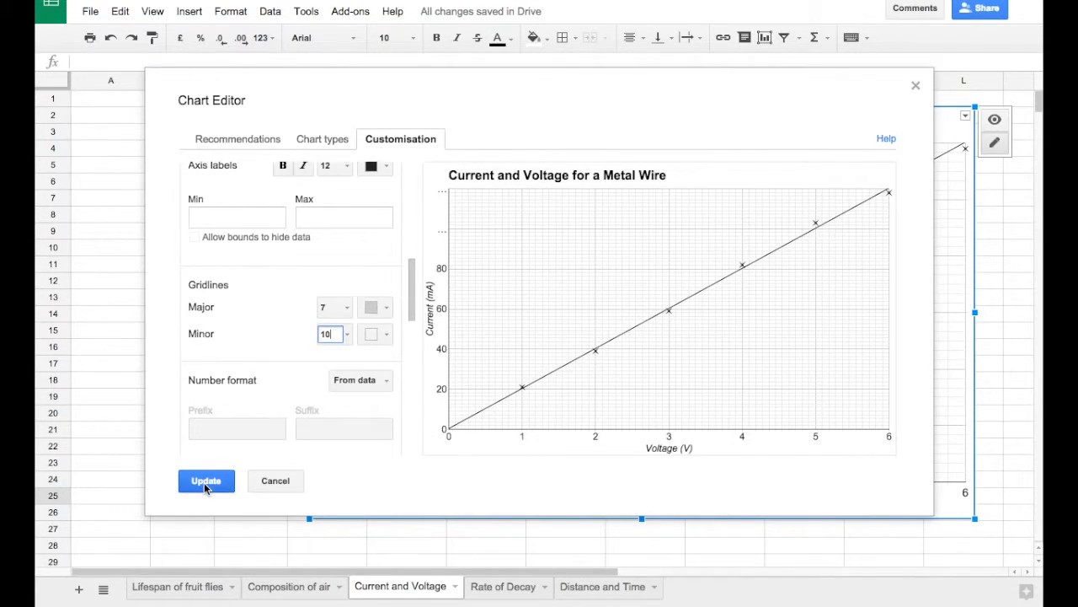
pyautogui.click(206, 482)
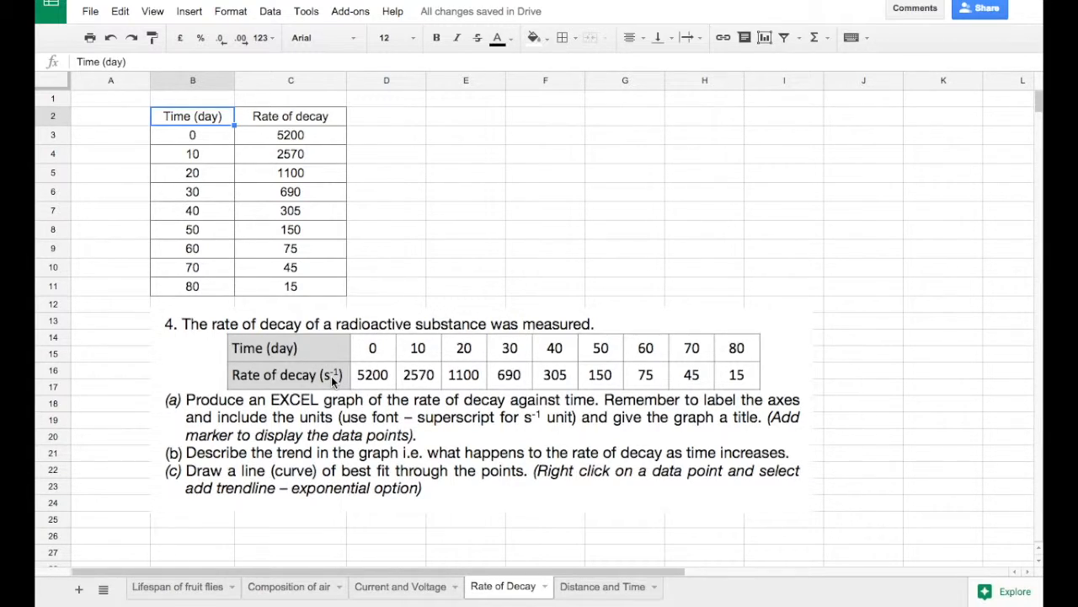
# Complete the header in cell C2 as "Rate of decay (s⁻¹)", using superscript minus and 1 characters for the unit.
pyautogui.click(327, 116)
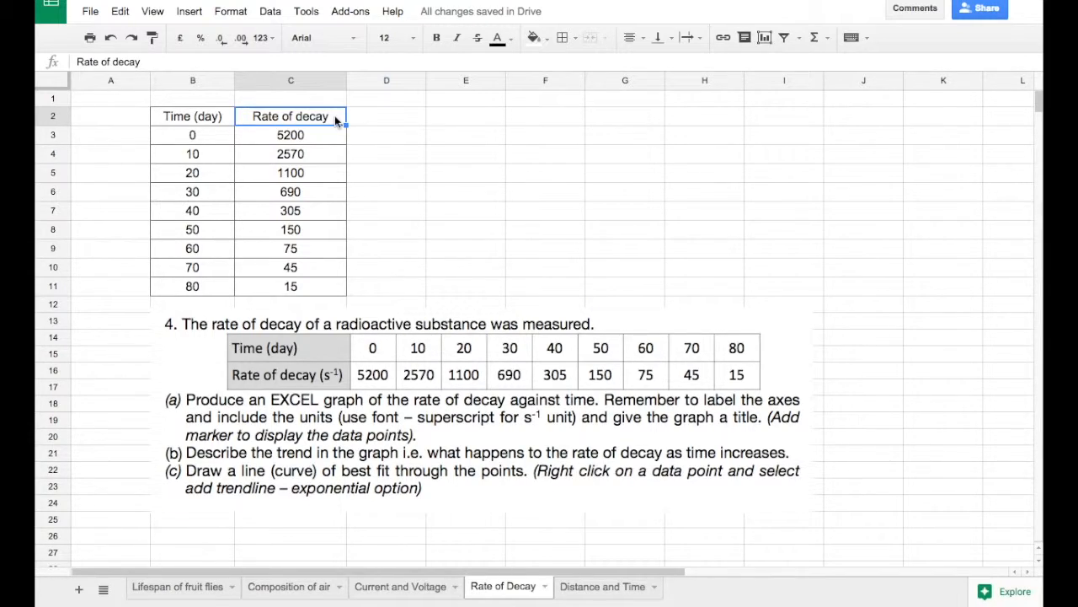
pyautogui.doubleClick(334, 118)
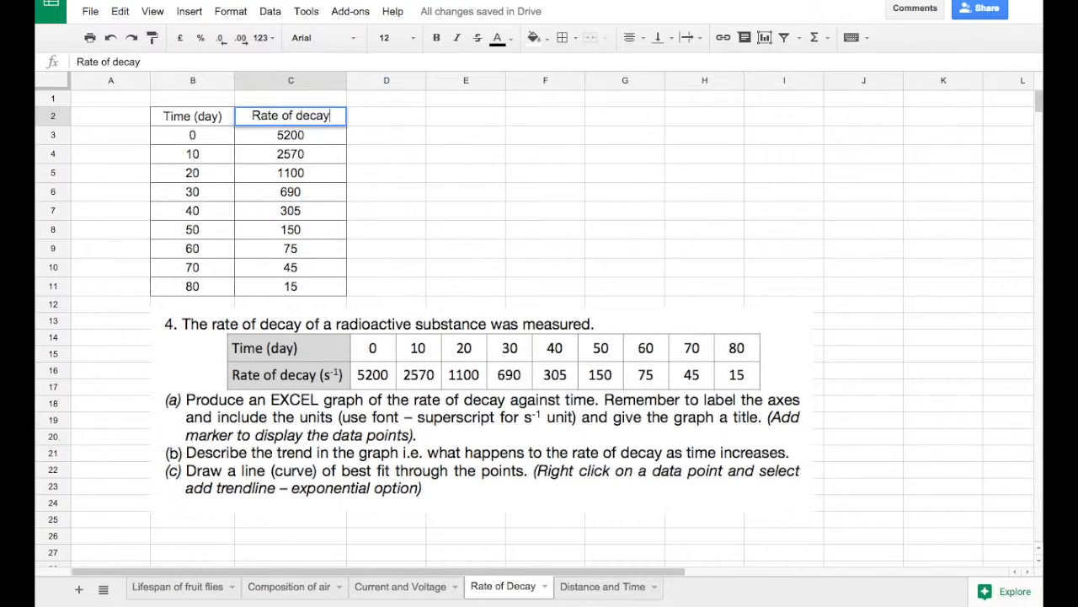
pyautogui.write('(')
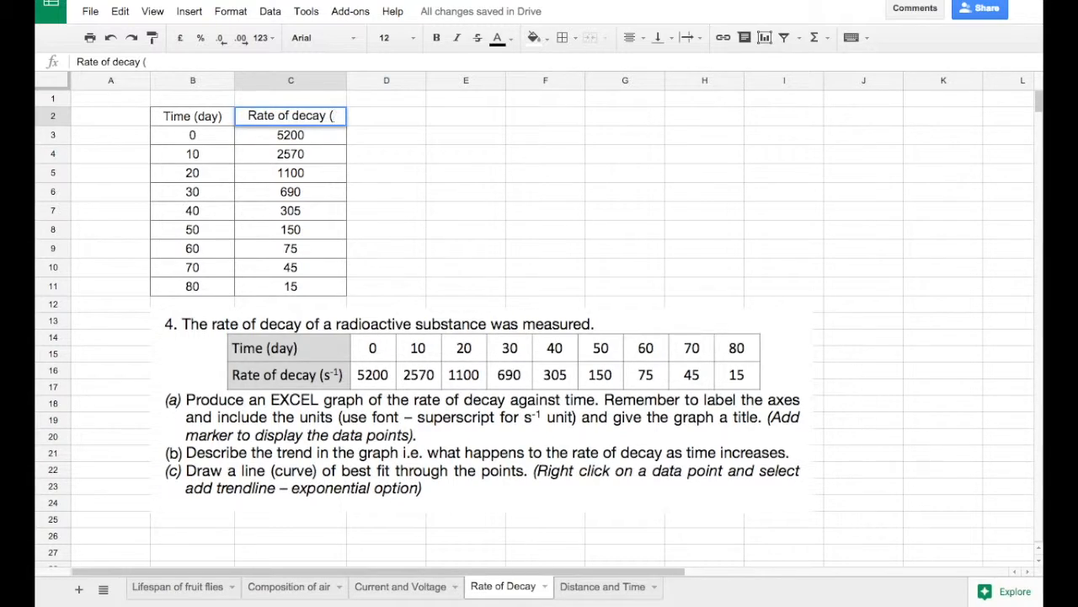
pyautogui.write('s')
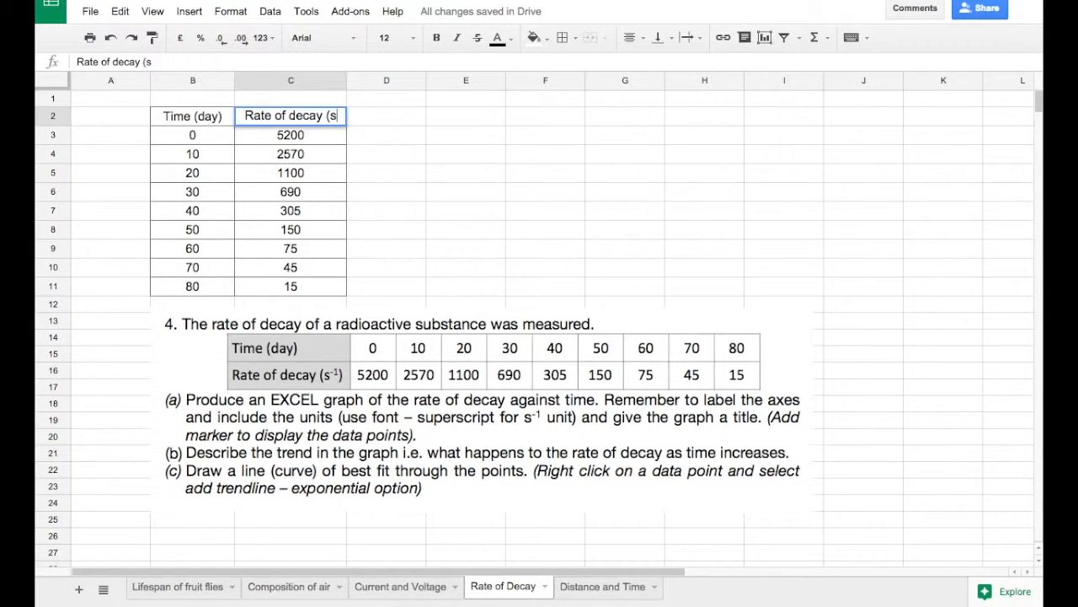
pyautogui.press('ctrl+super+space')
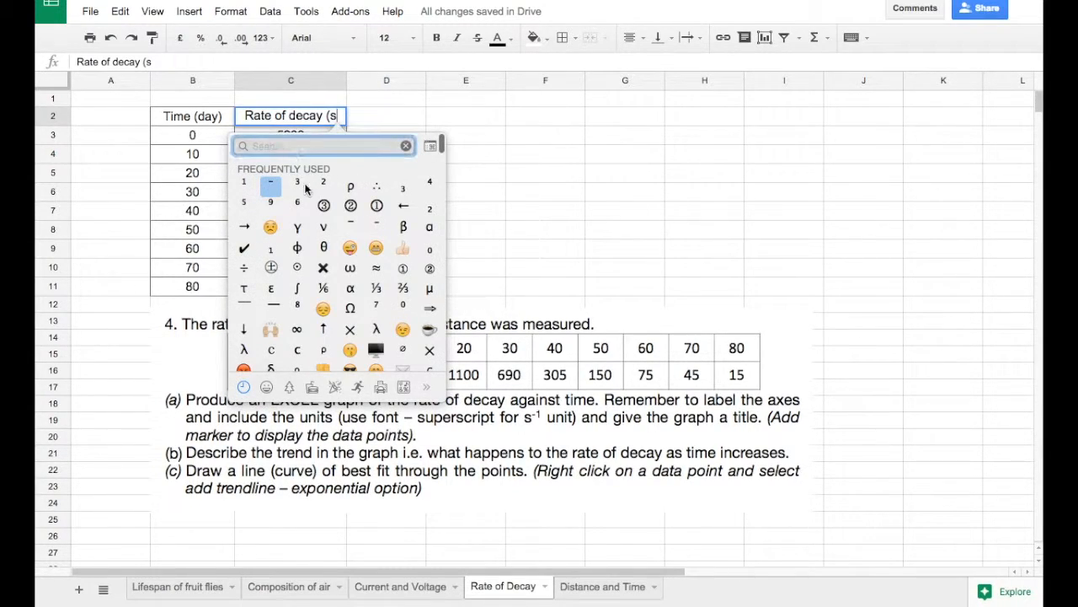
pyautogui.click(270, 185)
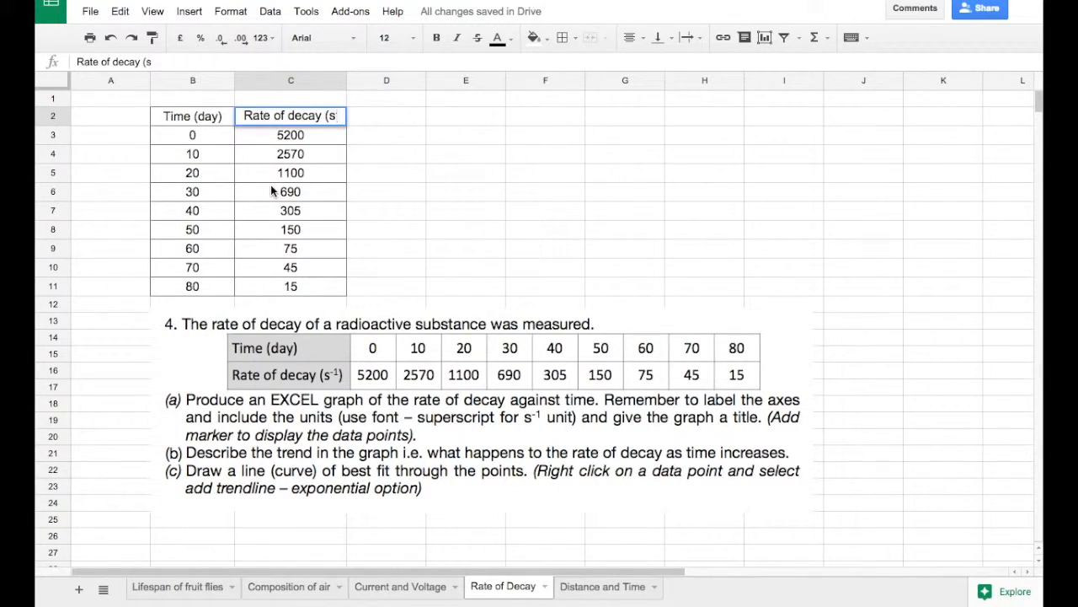
pyautogui.press('ctrl+super+space')
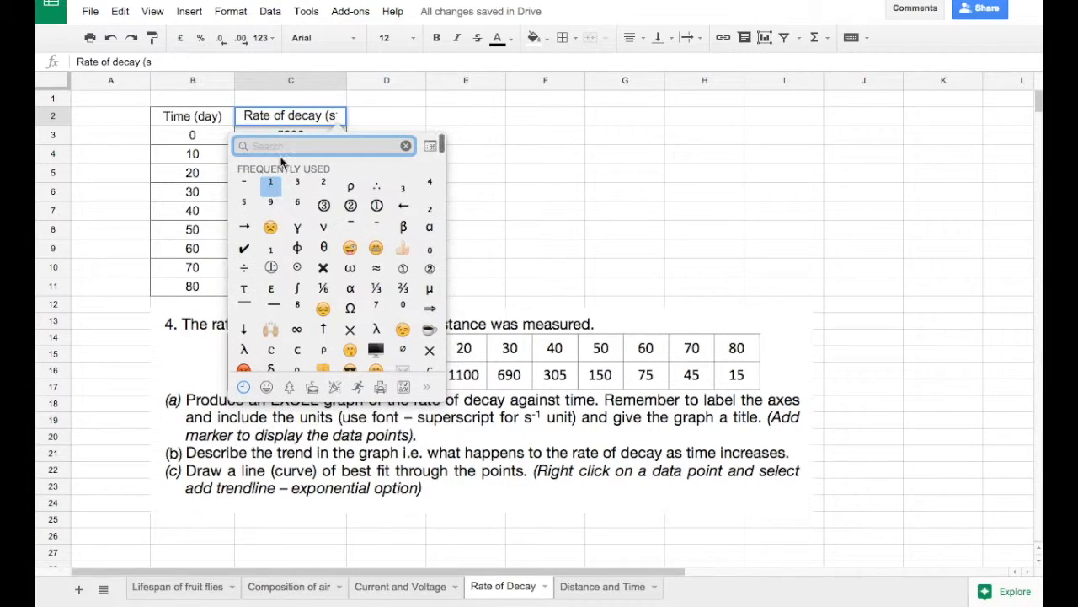
pyautogui.click(271, 185)
pyautogui.write(')')
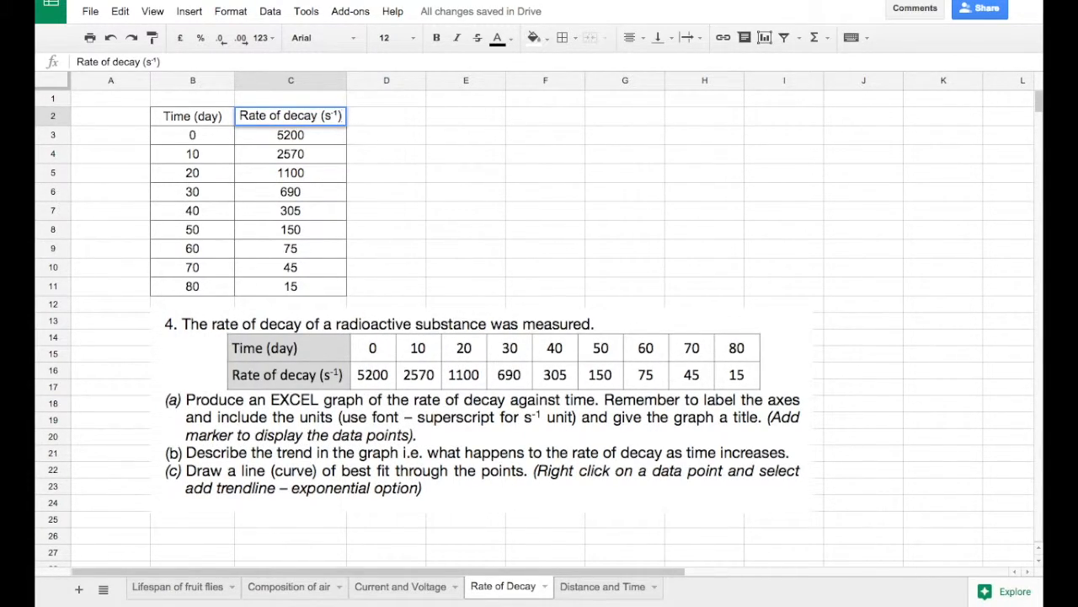
pyautogui.press('Return')
pyautogui.press('Up')
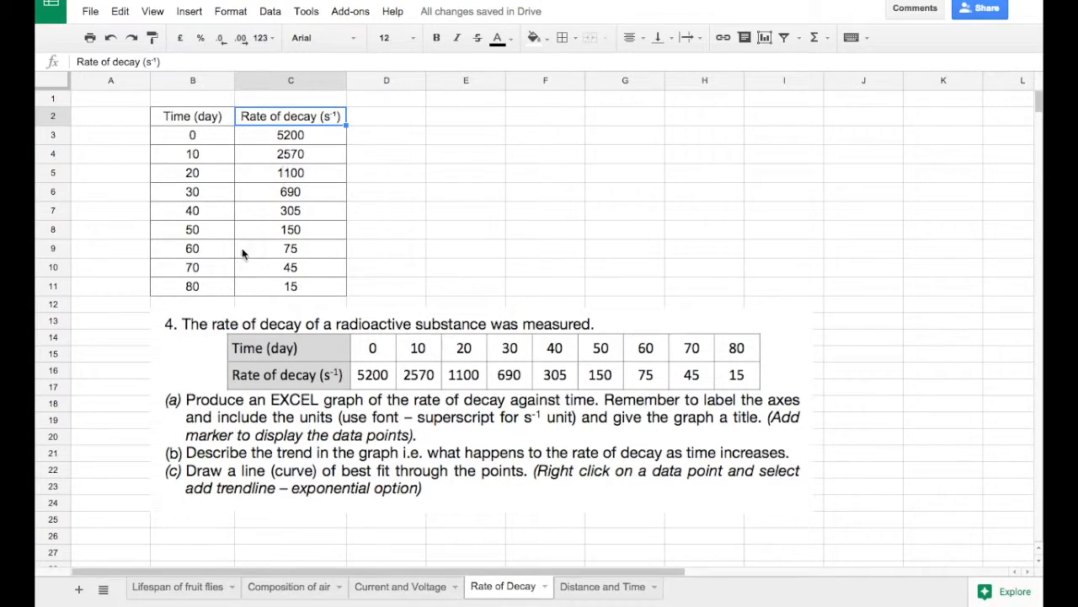
# Create a chart from the Rate of Decay data in B2:C11, compare the recommended types and choose the scatter chart.
pyautogui.moveTo(201, 117); pyautogui.dragTo(264, 283)
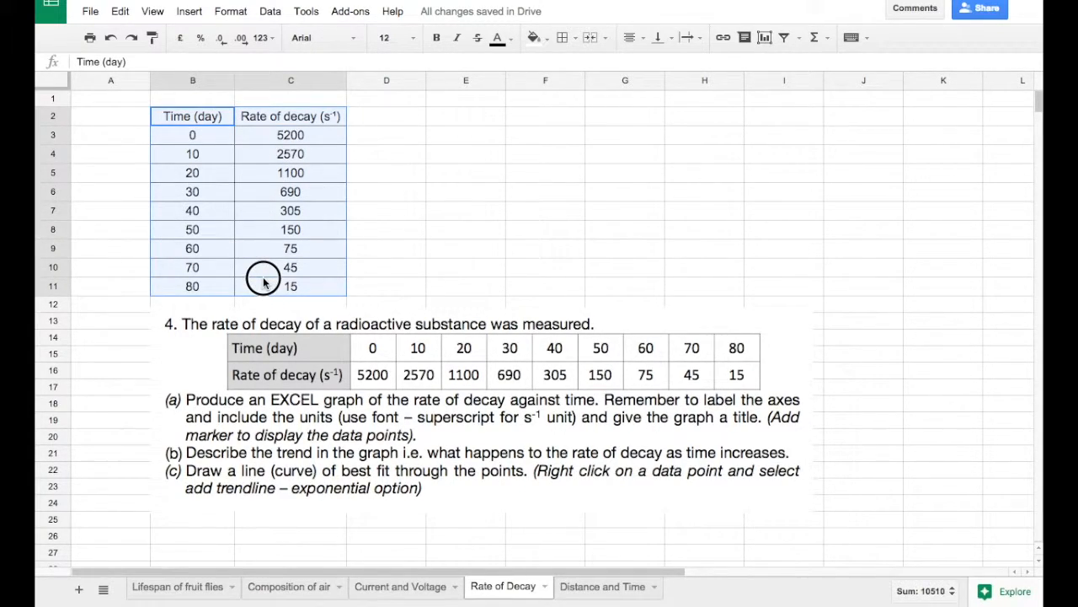
pyautogui.click(401, 587)
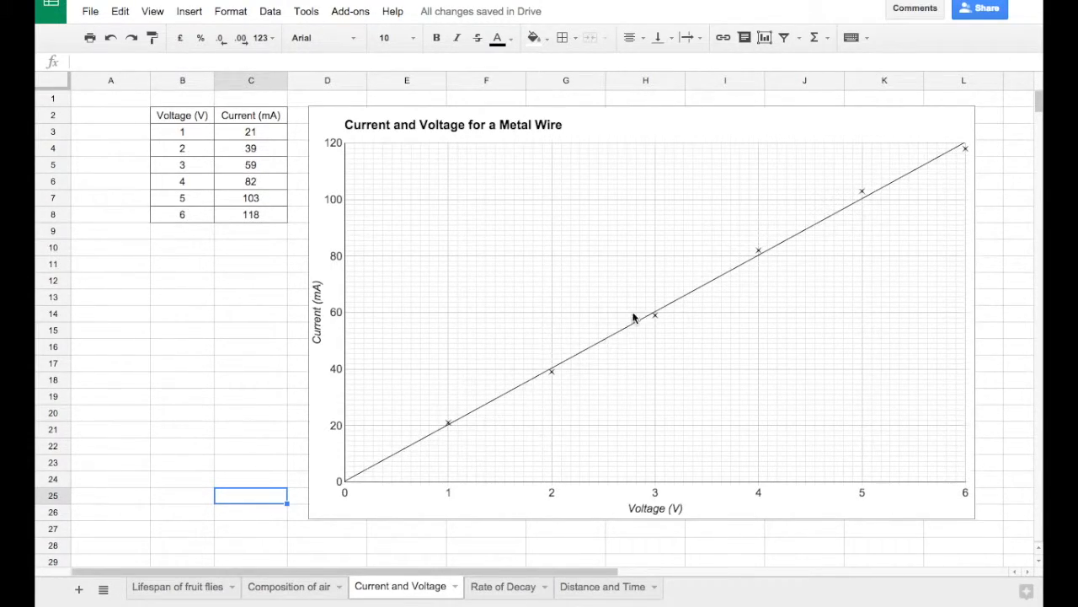
pyautogui.click(498, 588)
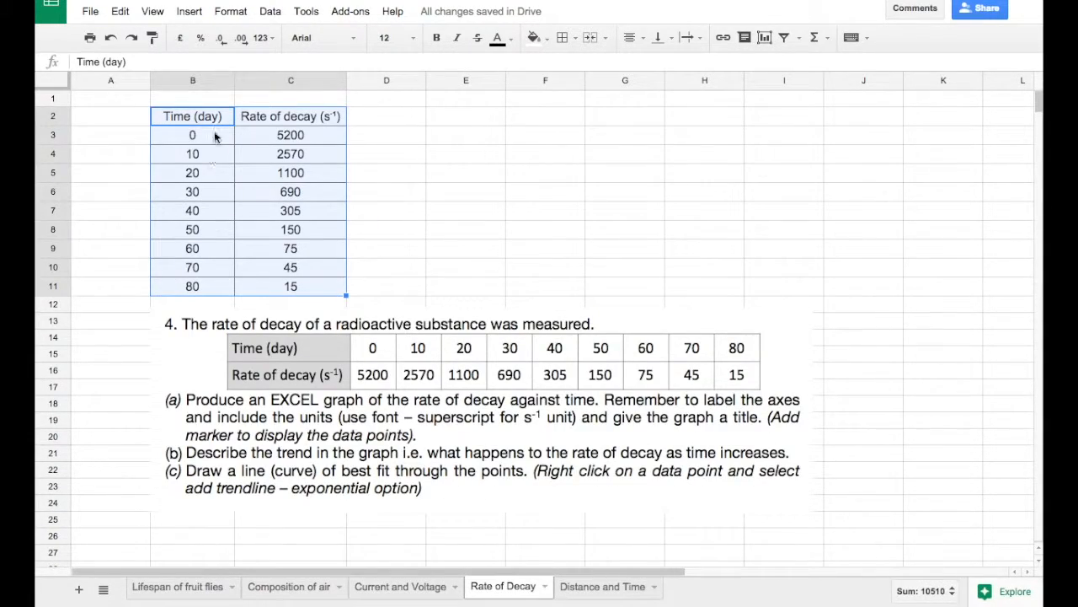
pyautogui.click(200, 17)
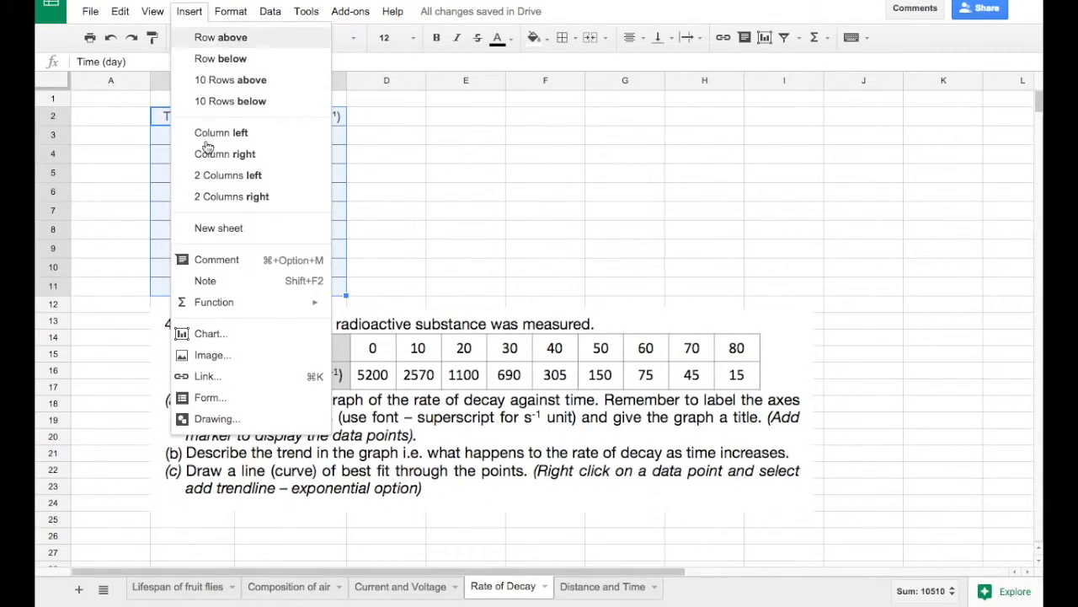
pyautogui.click(211, 341)
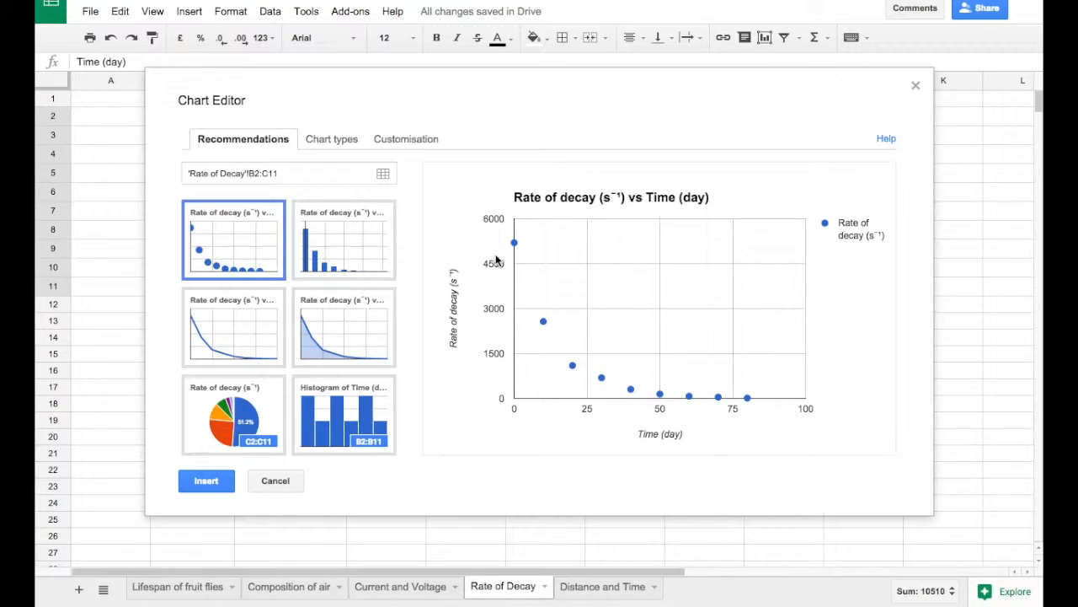
pyautogui.moveTo(515, 244)
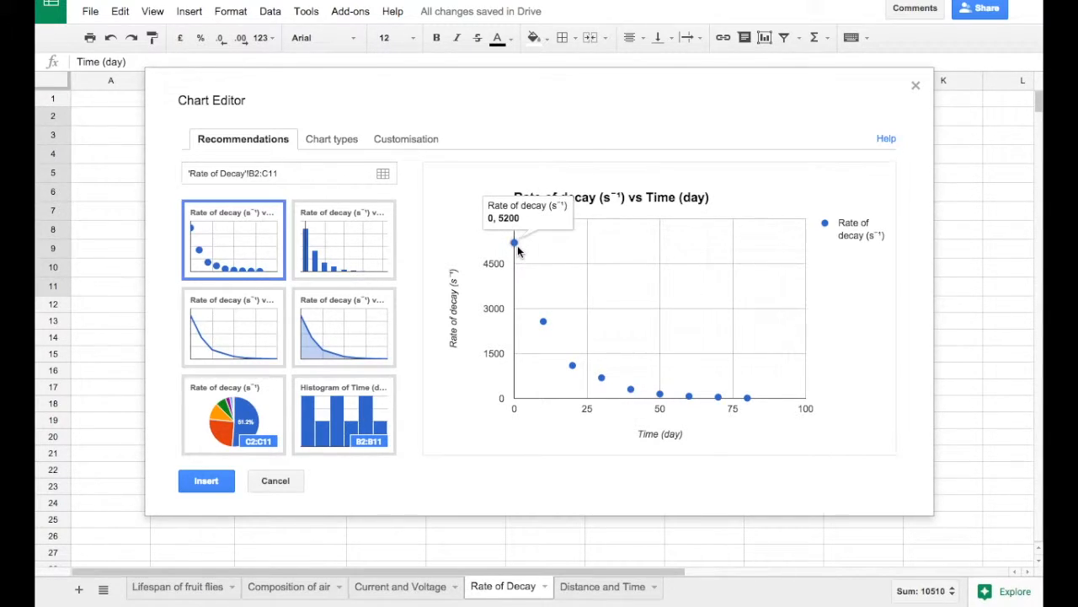
pyautogui.click(331, 253)
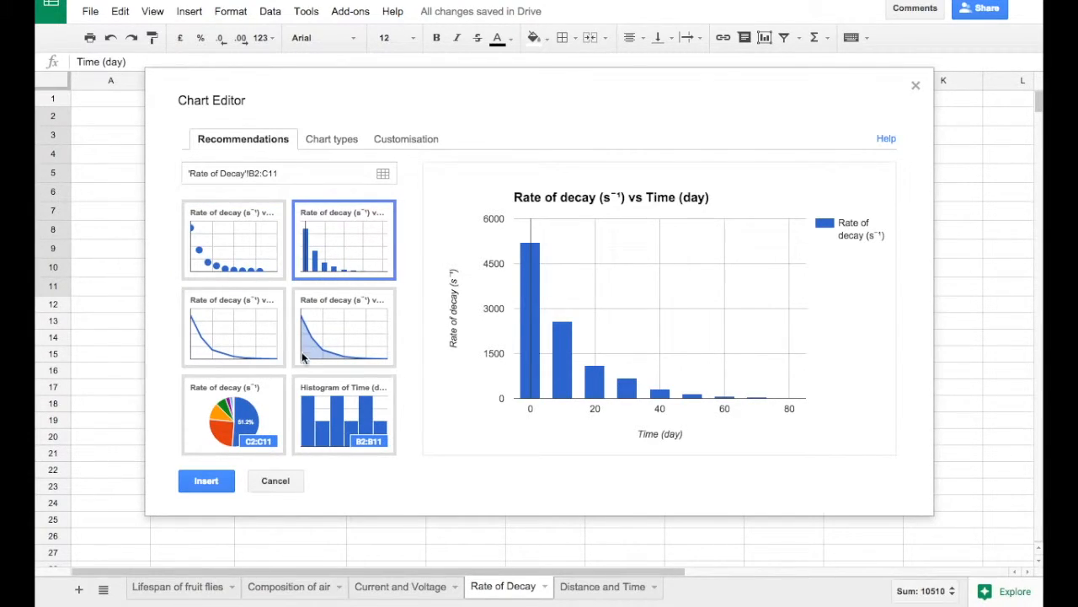
pyautogui.click(273, 376)
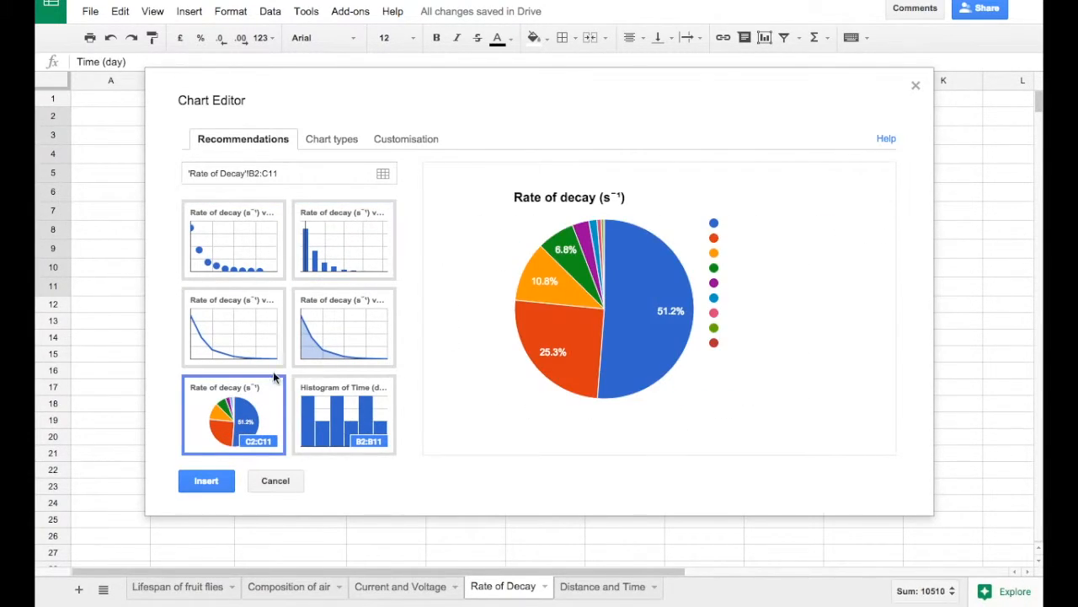
pyautogui.click(230, 250)
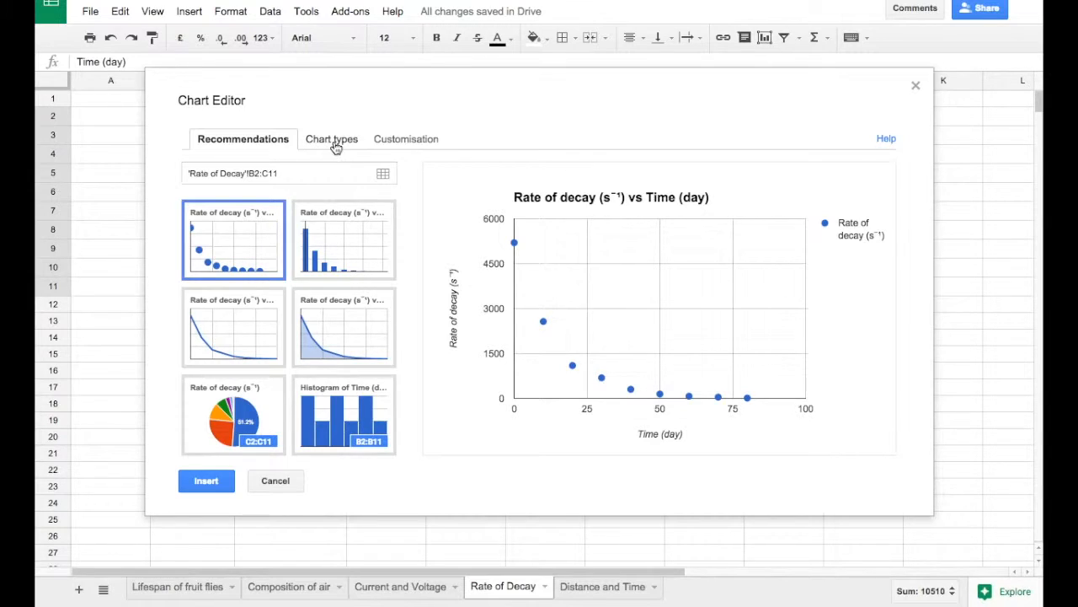
# Title the scatter chart "Rate of decay for a Radioactive Substance" and set its legend to None.
pyautogui.click(392, 139)
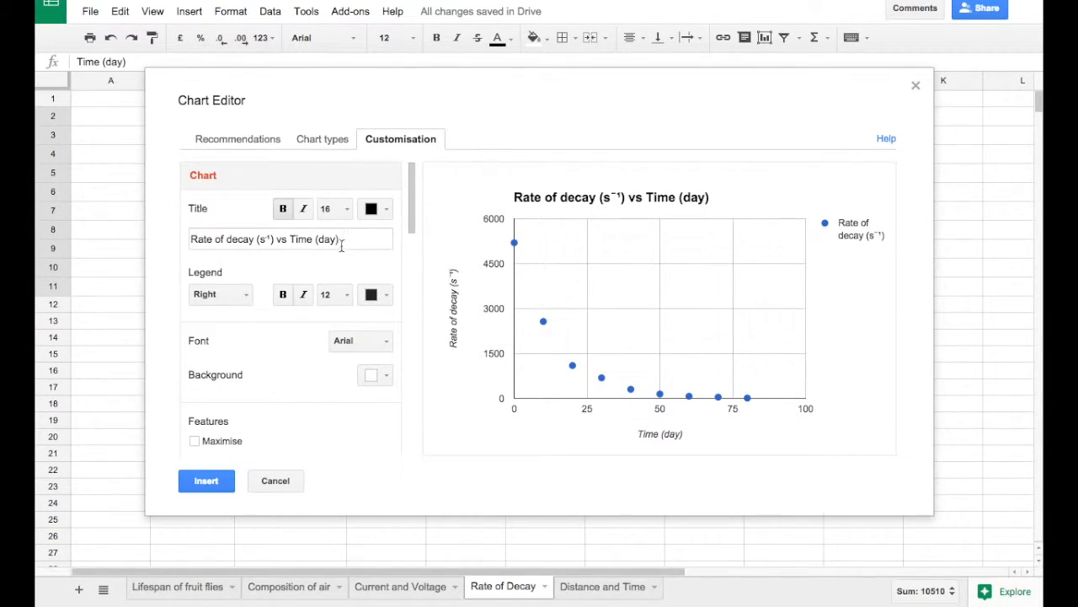
pyautogui.moveTo(257, 239); pyautogui.dragTo(461, 239)
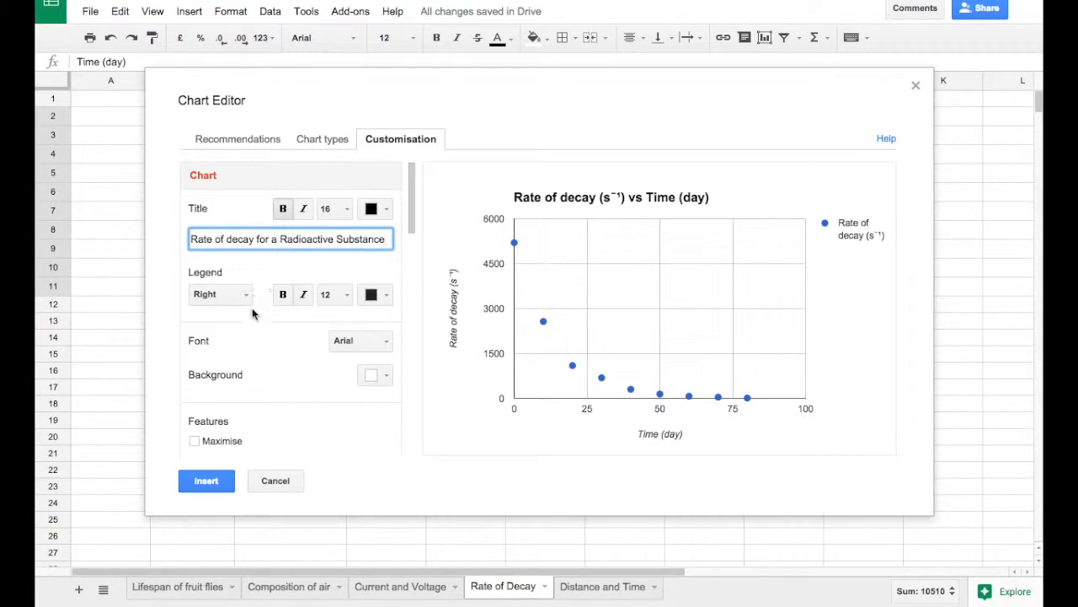
pyautogui.scroll(-1, 255, 328)
pyautogui.click(224, 270)
pyautogui.click(228, 403)
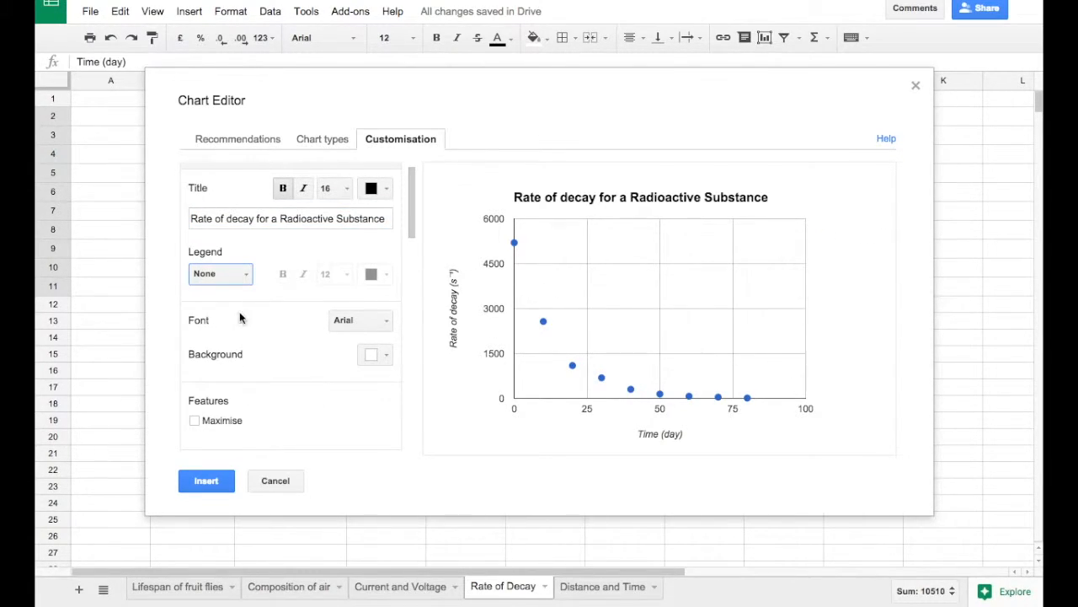
# Set the horizontal axis's major gridlines to 7 in the rate of decay chart.
pyautogui.scroll(-3, 234, 339)
pyautogui.scroll(-4, 234, 338)
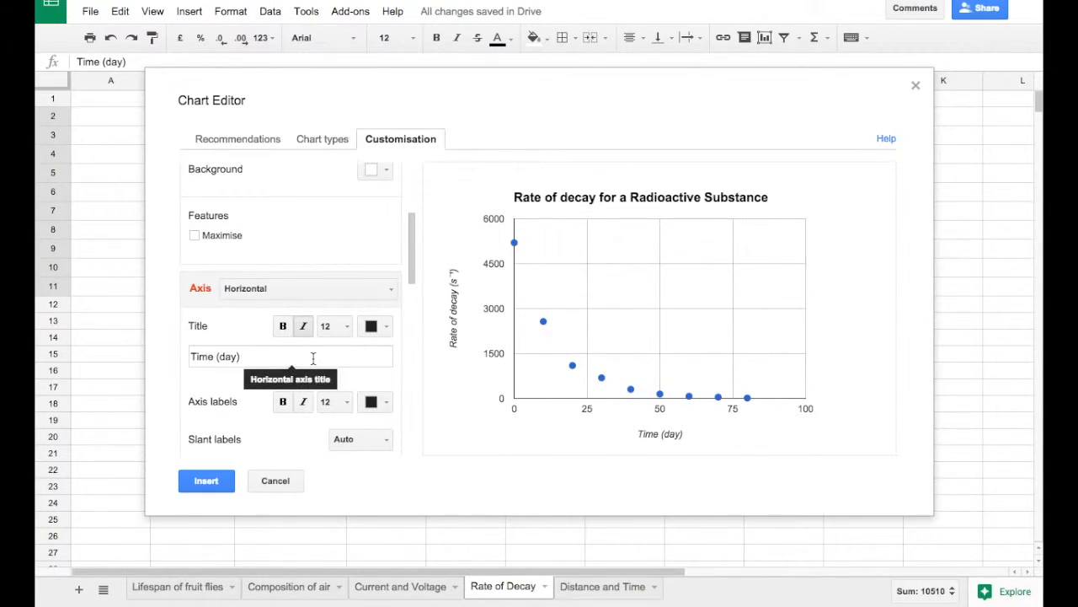
pyautogui.scroll(-1, 313, 362)
pyautogui.scroll(-3, 312, 361)
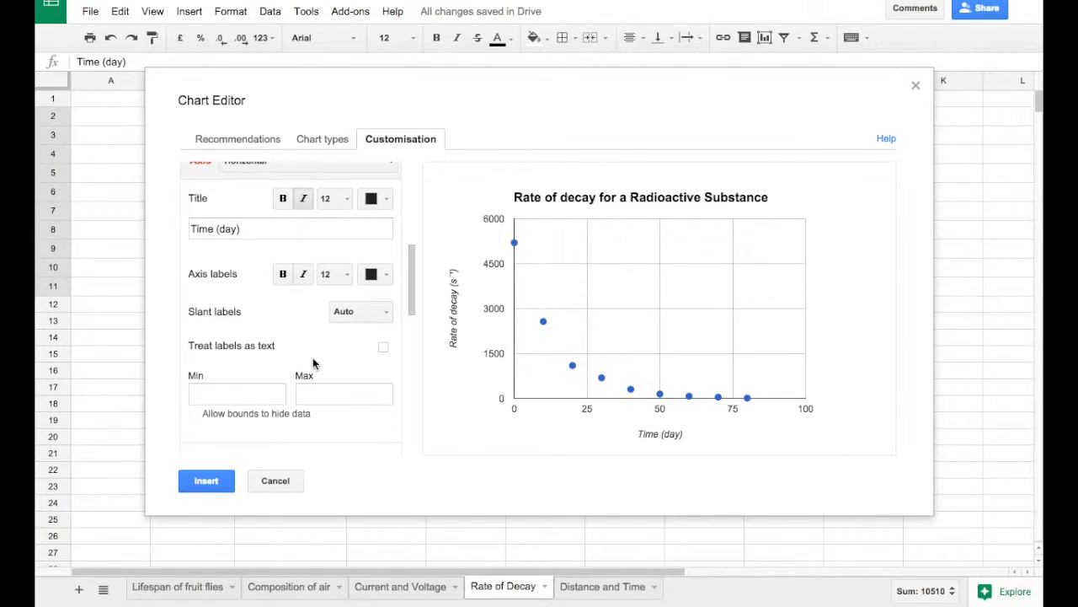
pyautogui.scroll(-5, 312, 363)
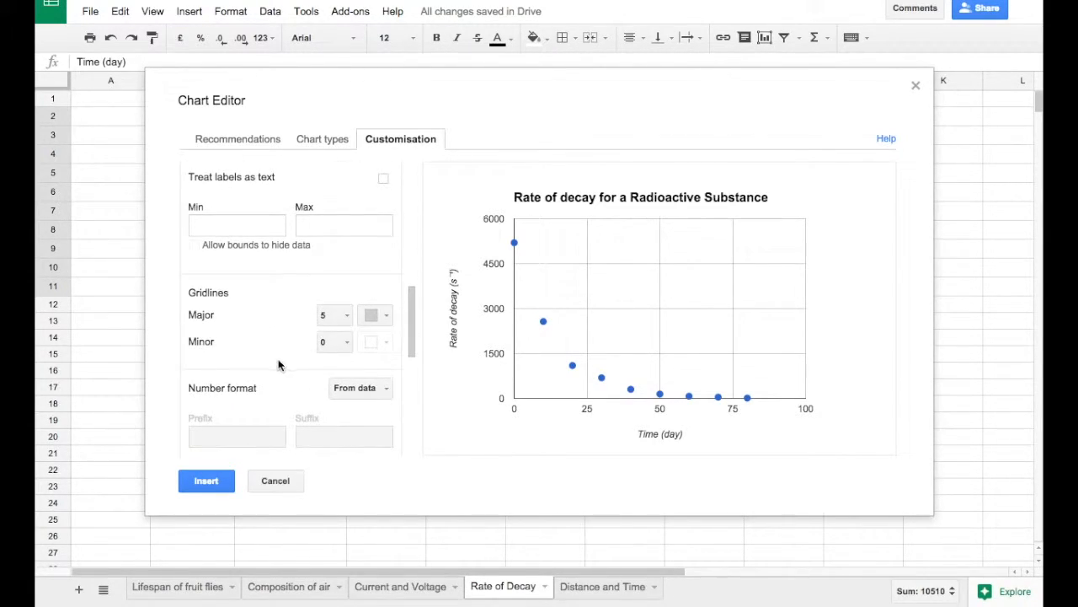
pyautogui.click(347, 314)
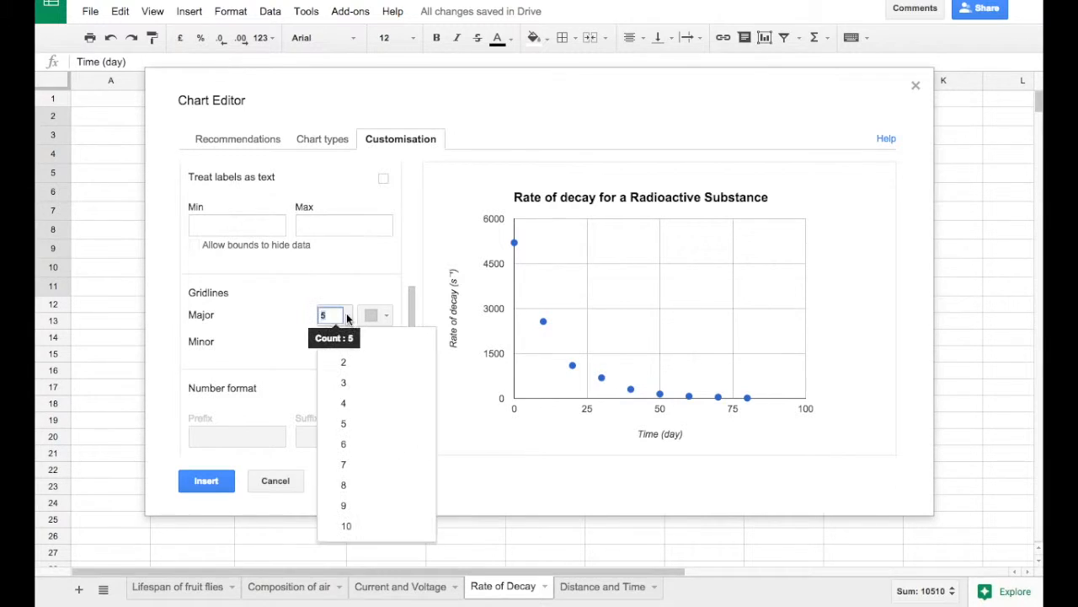
pyautogui.click(364, 465)
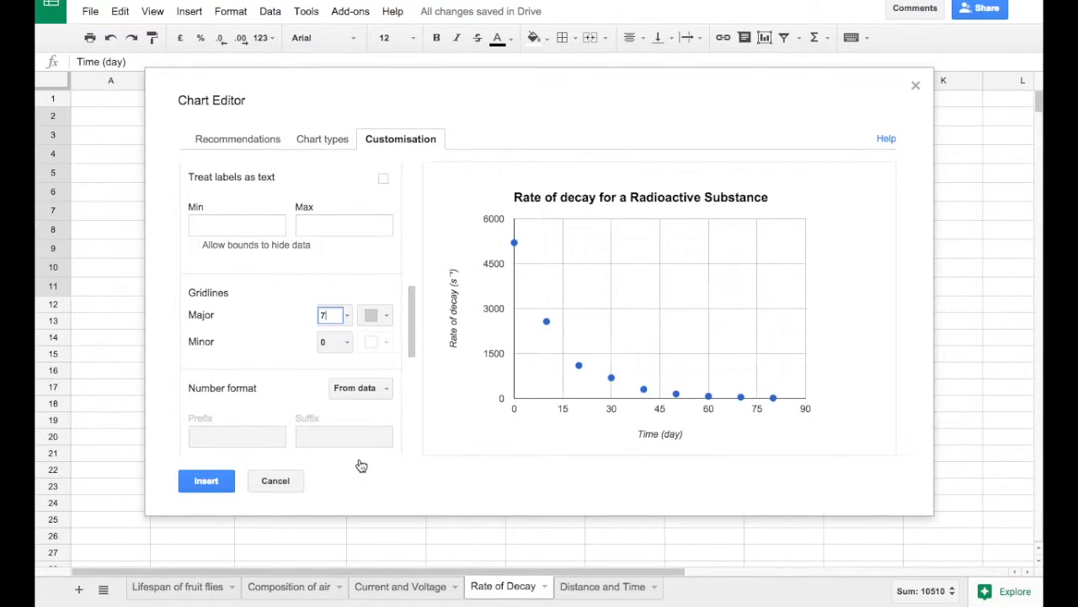
# Set the horizontal axis's gridlines to 9 major and 10 minor, trying 8 major and 5 minor on the way.
pyautogui.click(348, 316)
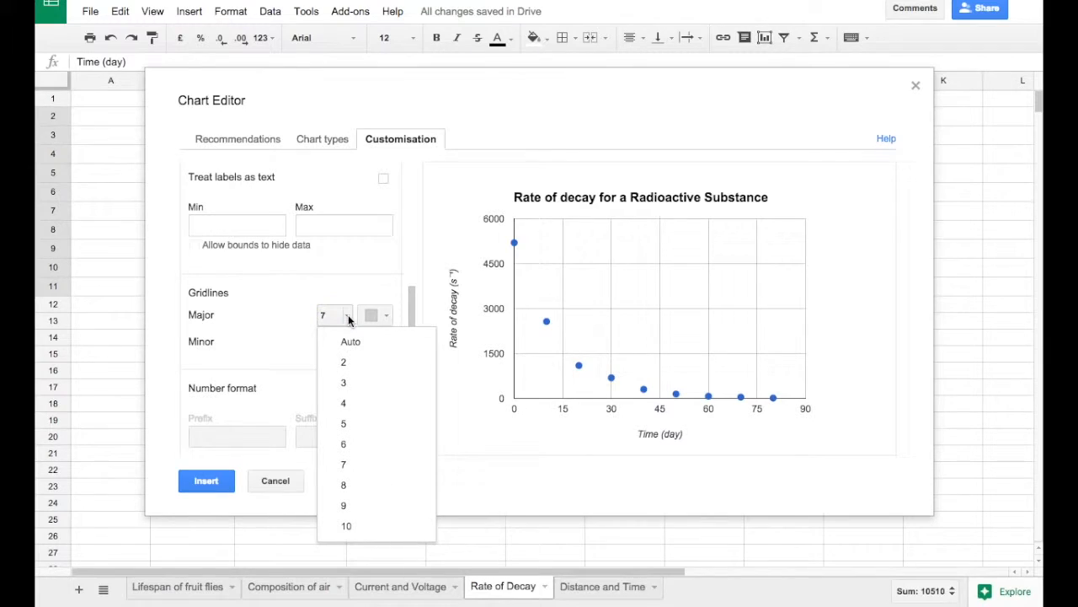
pyautogui.click(353, 486)
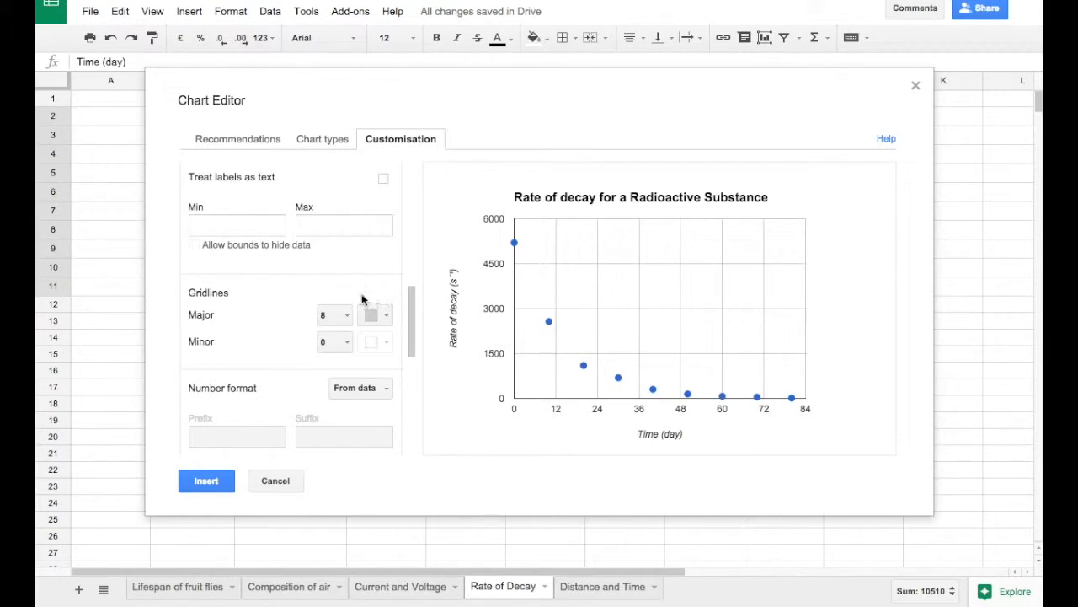
pyautogui.click(348, 319)
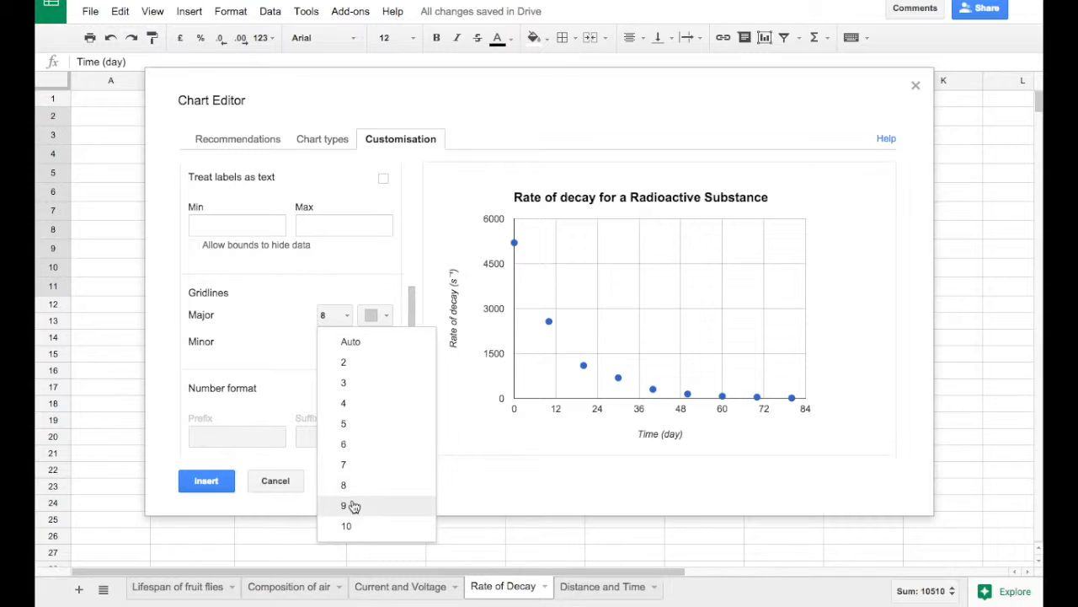
pyautogui.click(353, 505)
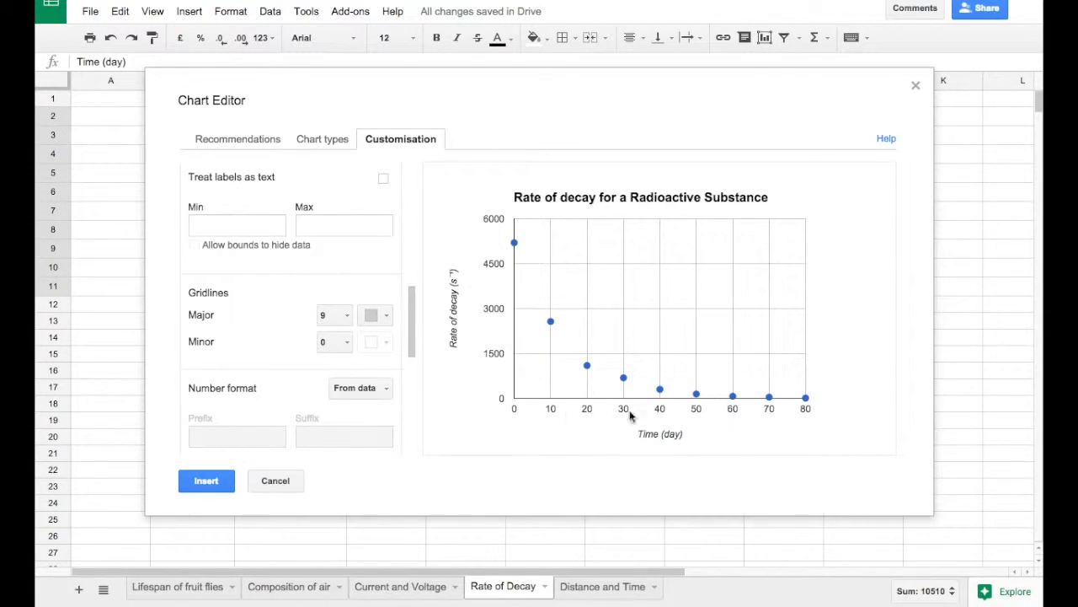
pyautogui.click(347, 343)
pyautogui.click(341, 472)
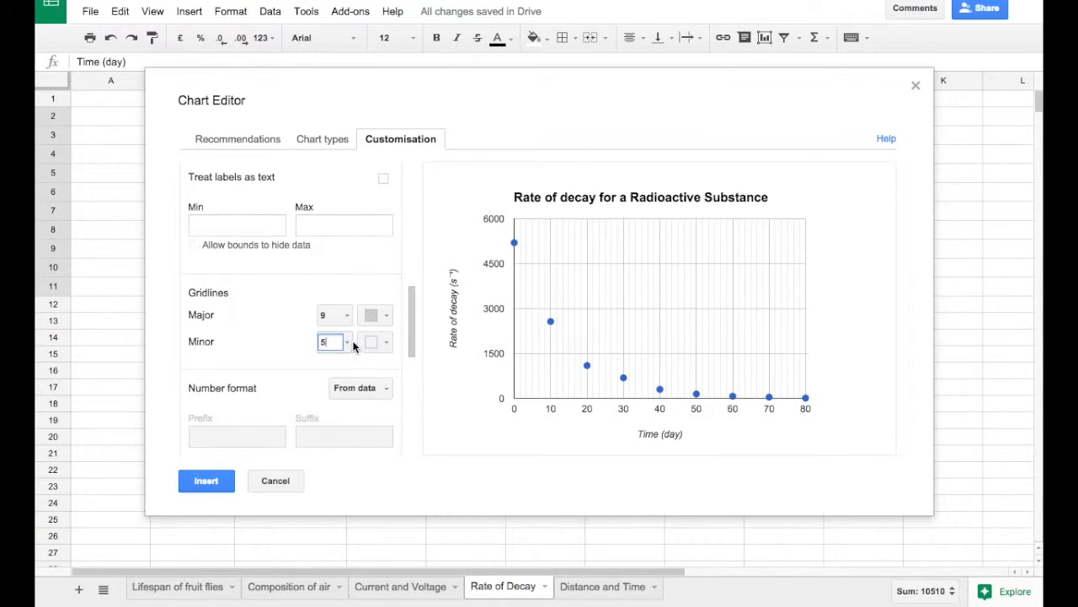
pyautogui.click(348, 343)
pyautogui.click(337, 491)
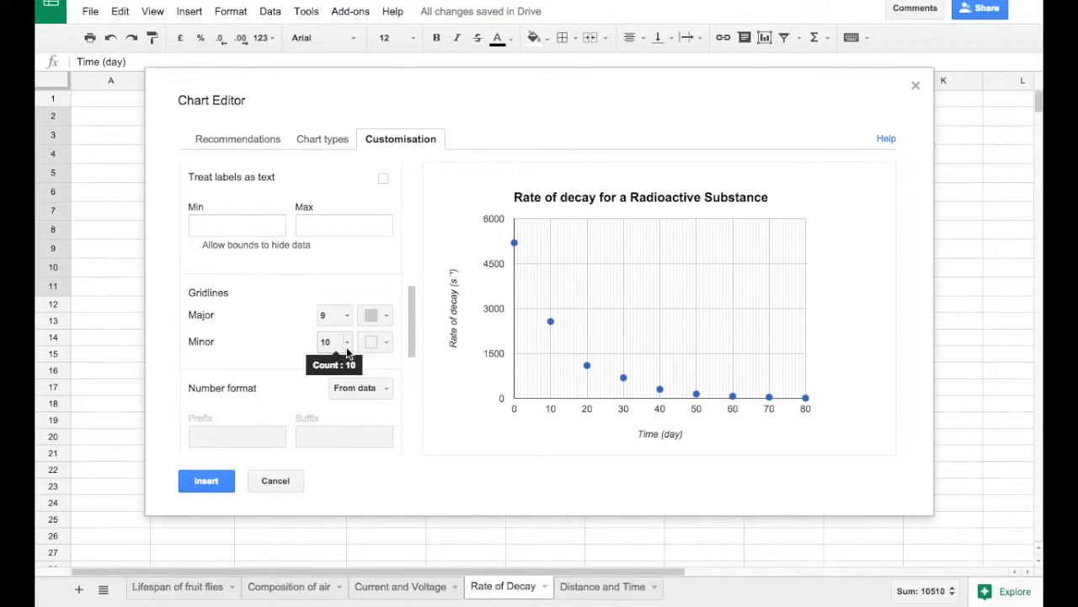
# Set the left vertical axis's gridlines to 7 major and 10 minor.
pyautogui.scroll(3, 270, 302)
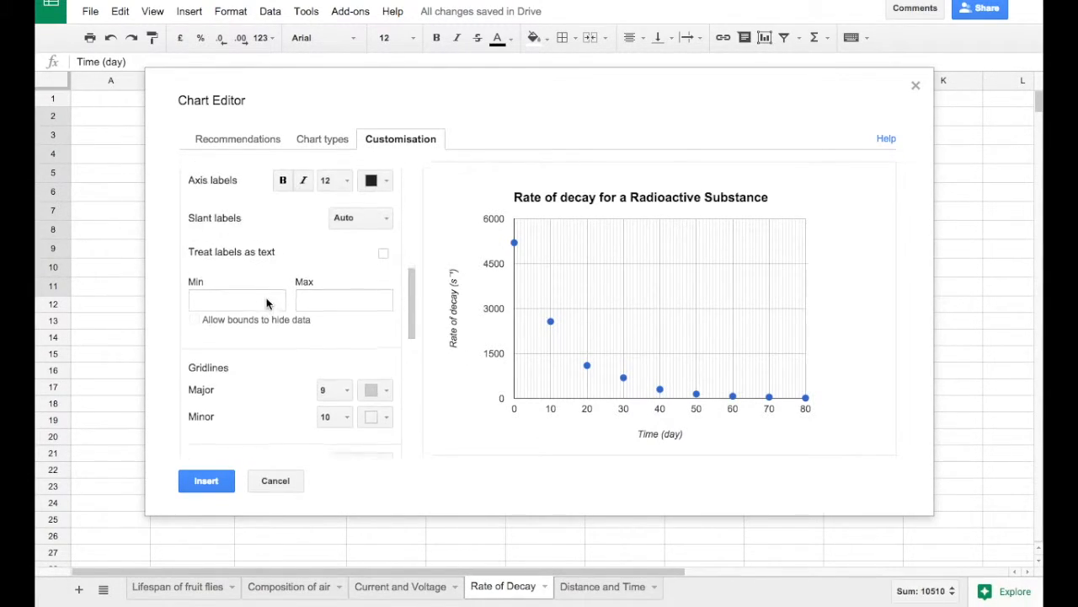
pyautogui.scroll(3, 282, 218)
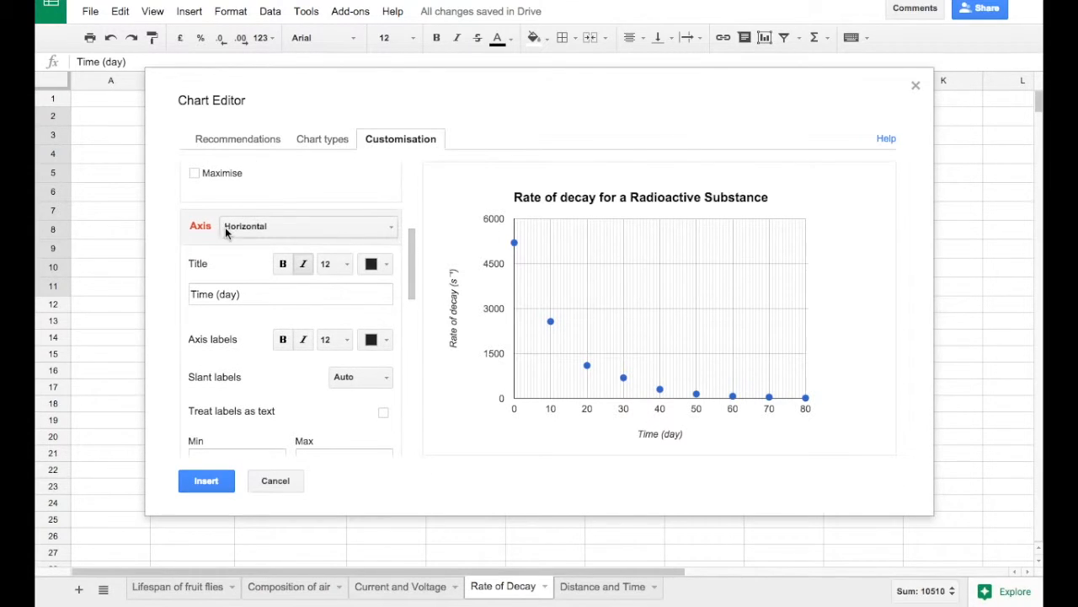
pyautogui.click(258, 227)
pyautogui.click(268, 274)
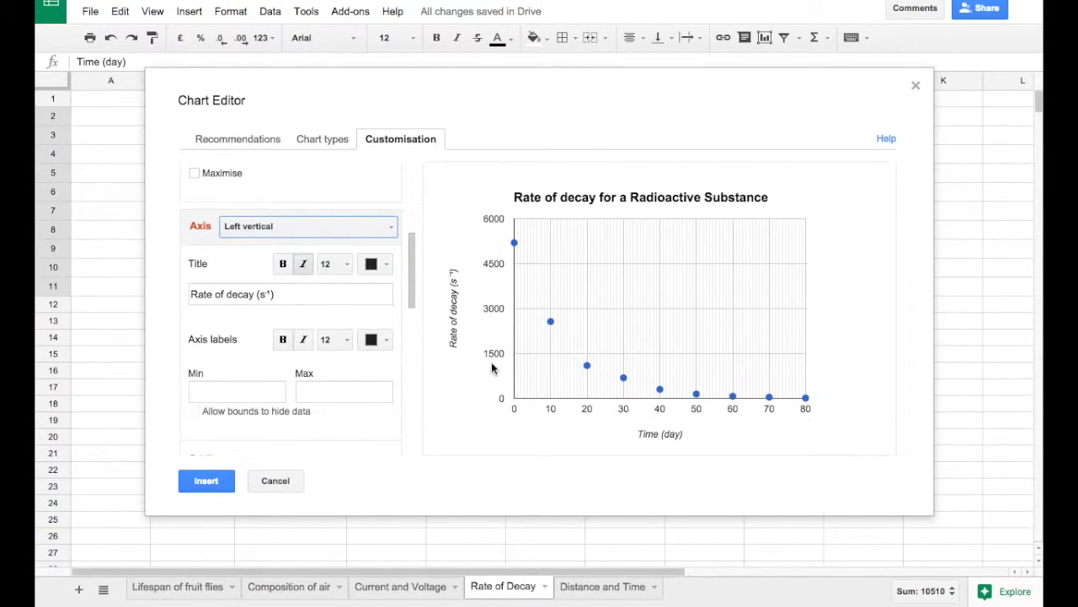
pyautogui.scroll(-2, 288, 373)
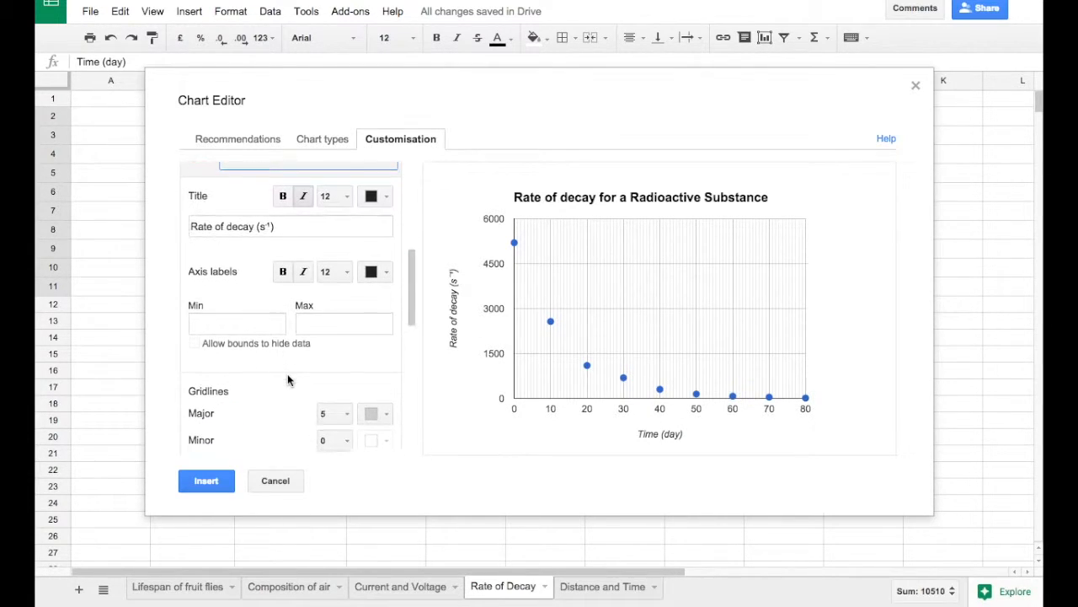
pyautogui.scroll(-1, 288, 380)
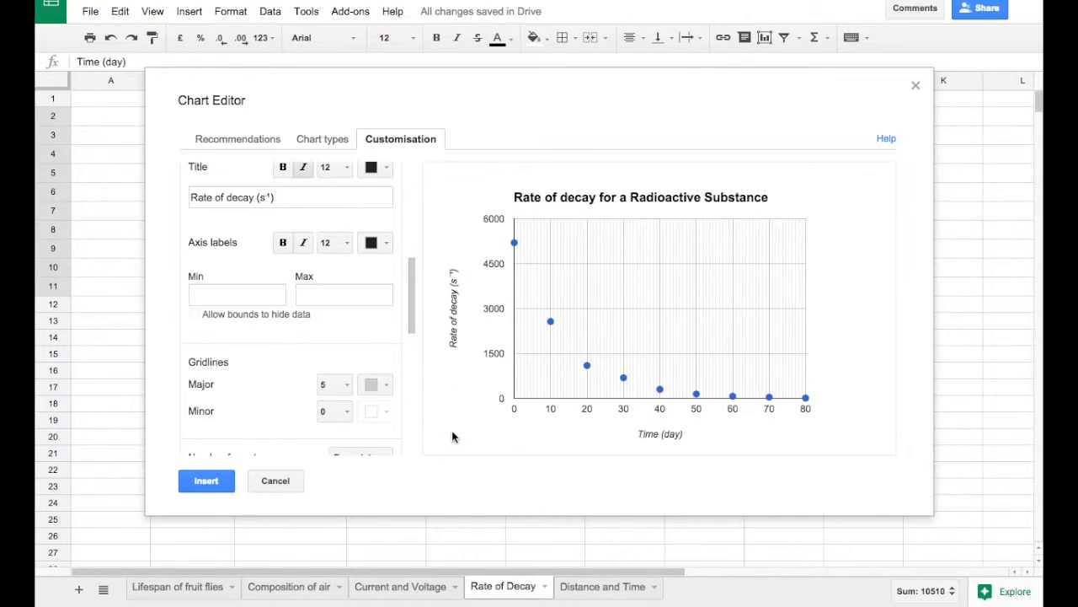
pyautogui.click(348, 384)
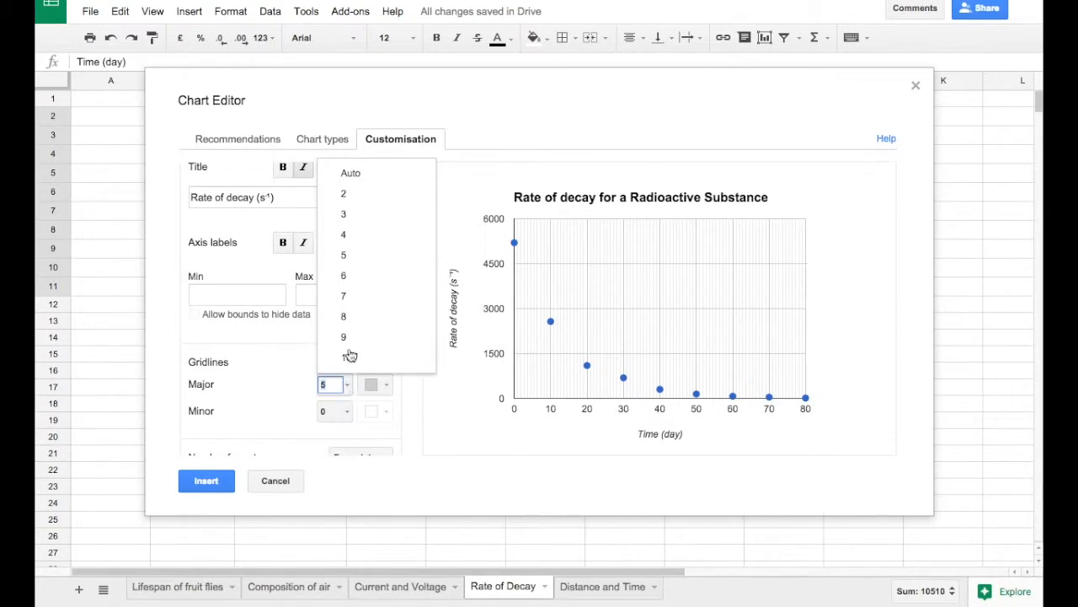
pyautogui.click(277, 366)
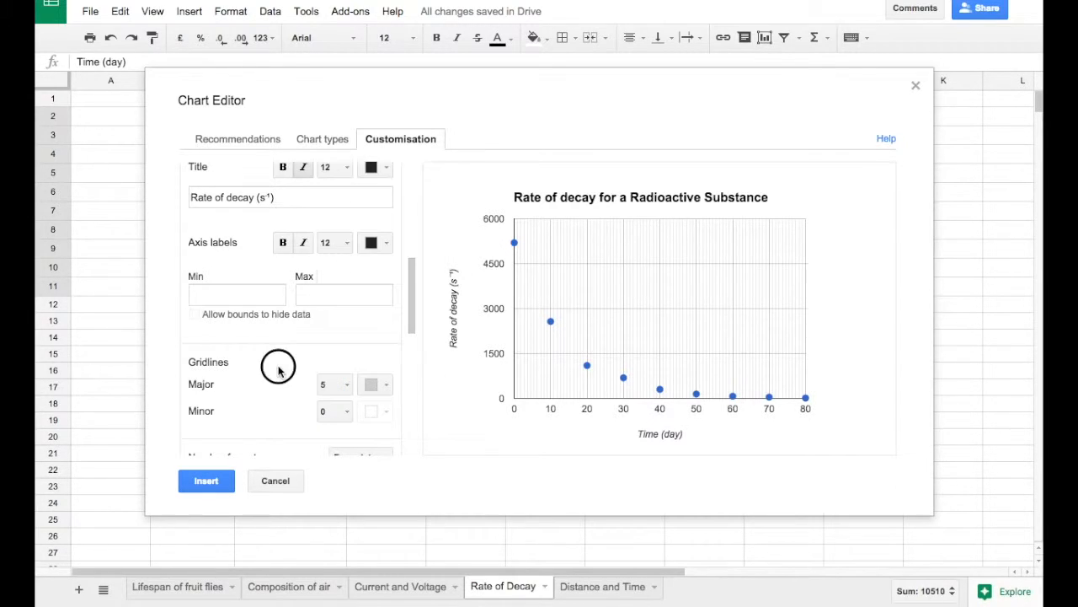
pyautogui.click(351, 385)
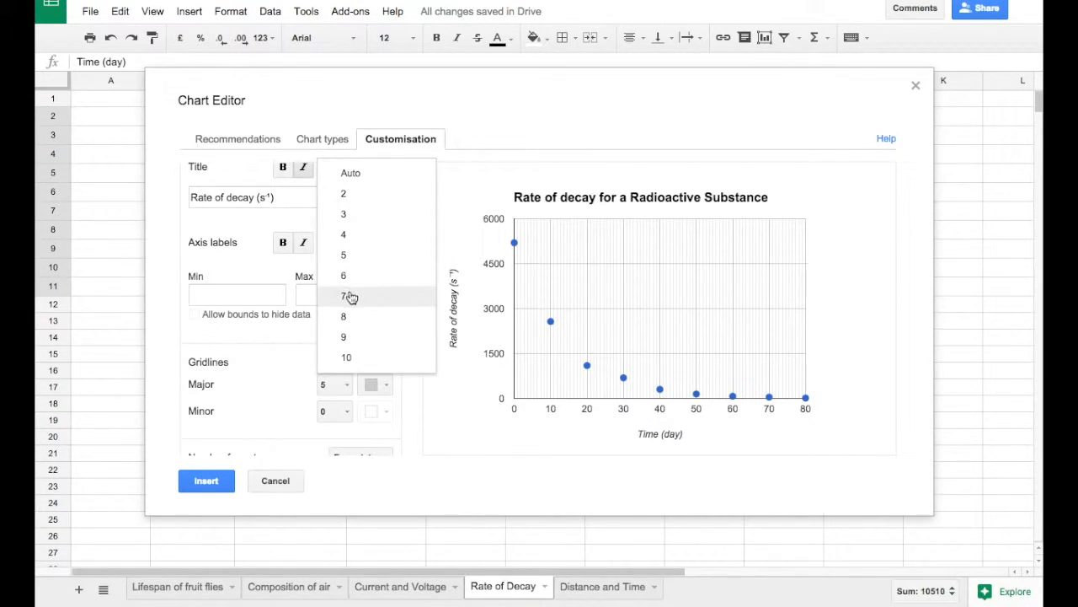
pyautogui.click(352, 295)
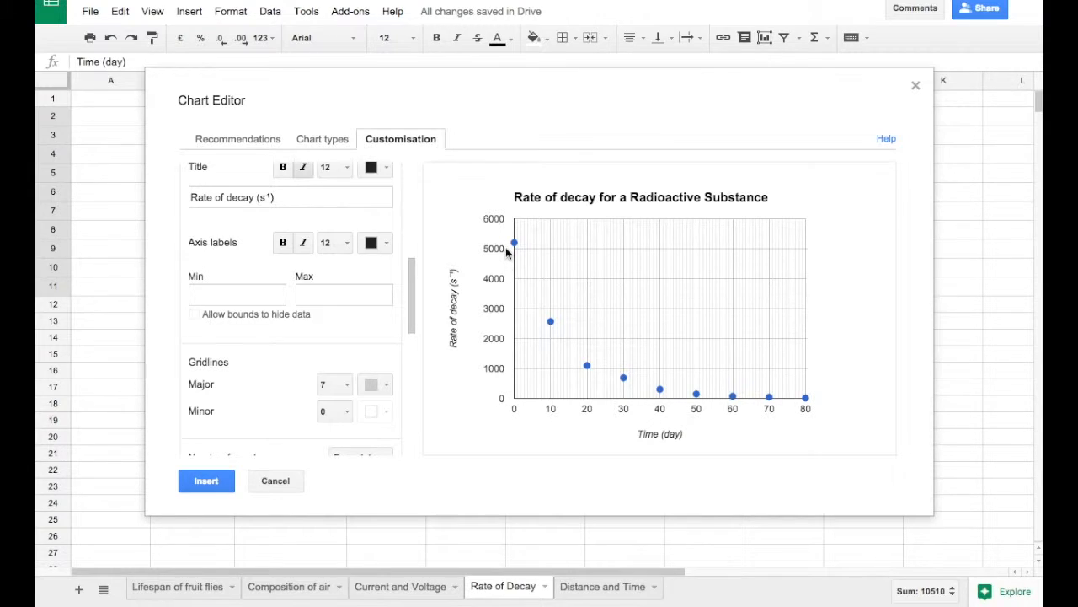
pyautogui.click(349, 416)
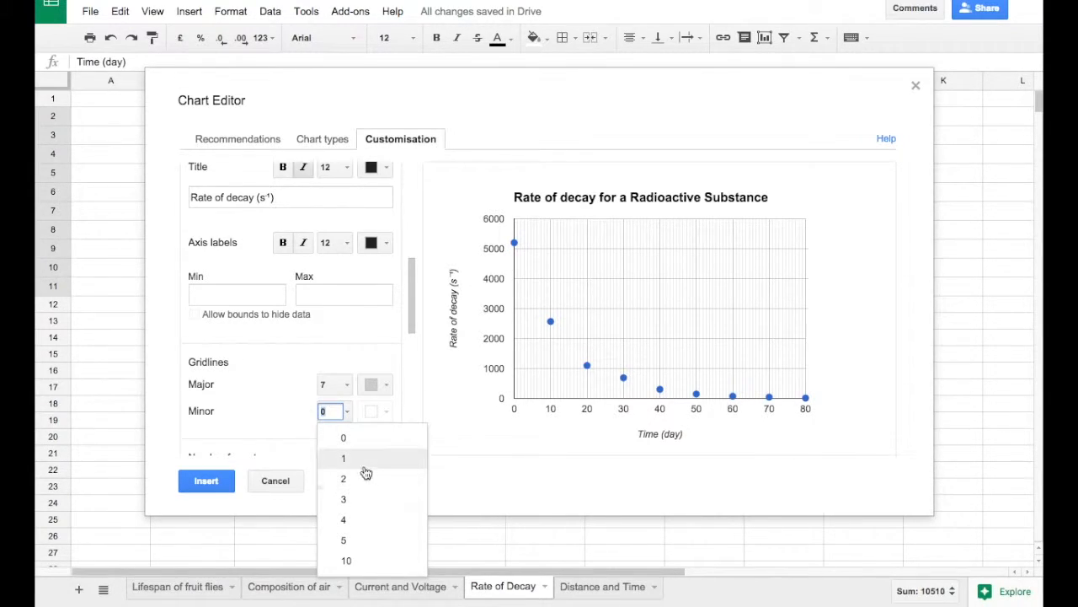
pyautogui.click(351, 561)
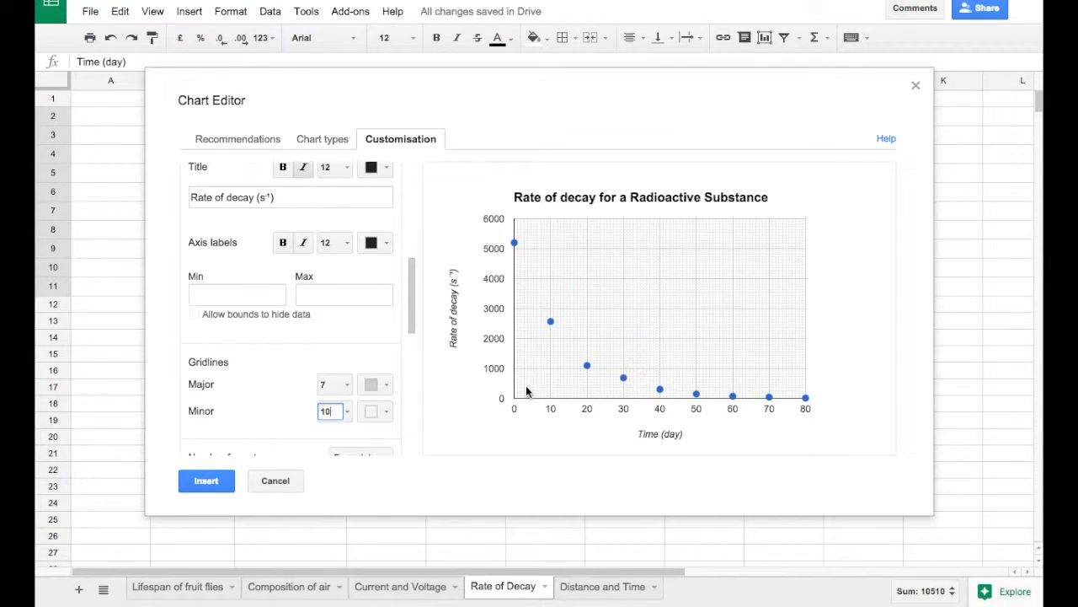
# Colour the left vertical axis's major gridlines a darker grey and its minor gridlines light grey.
pyautogui.scroll(-5, 377, 370)
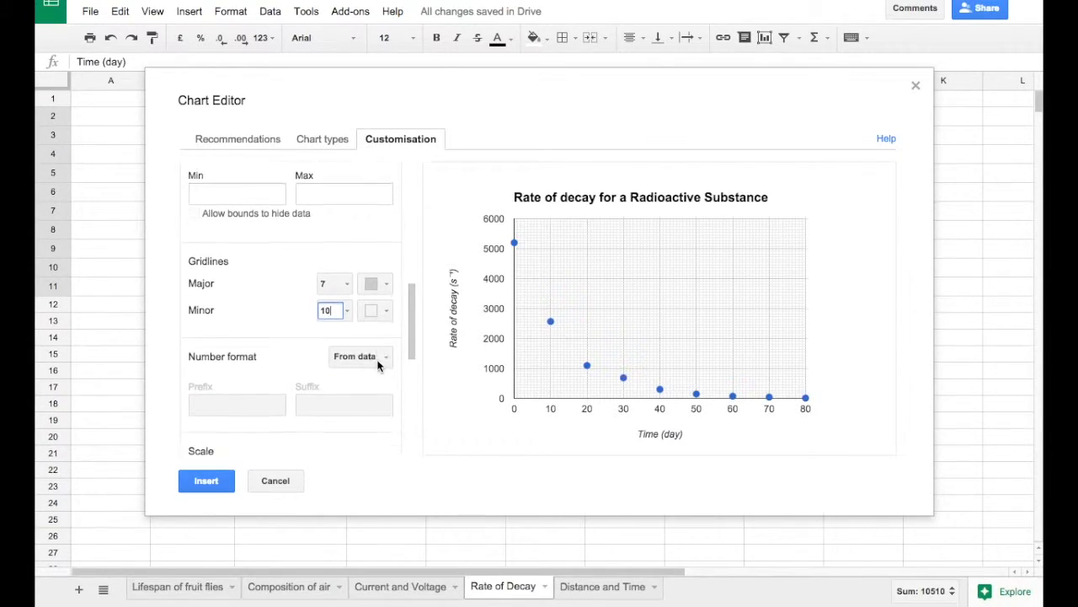
pyautogui.scroll(1, 398, 273)
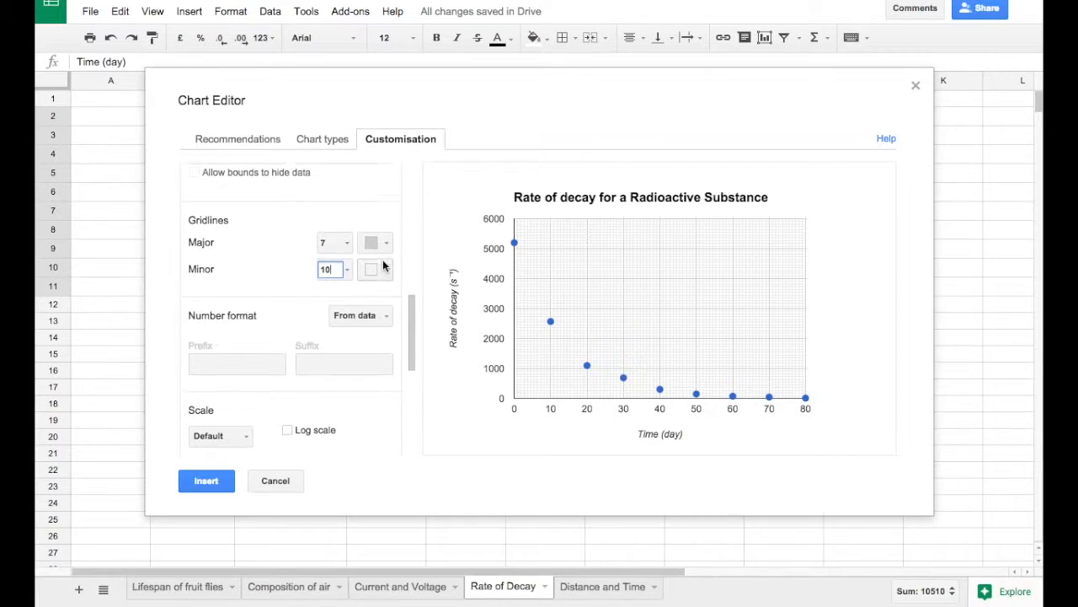
pyautogui.click(385, 269)
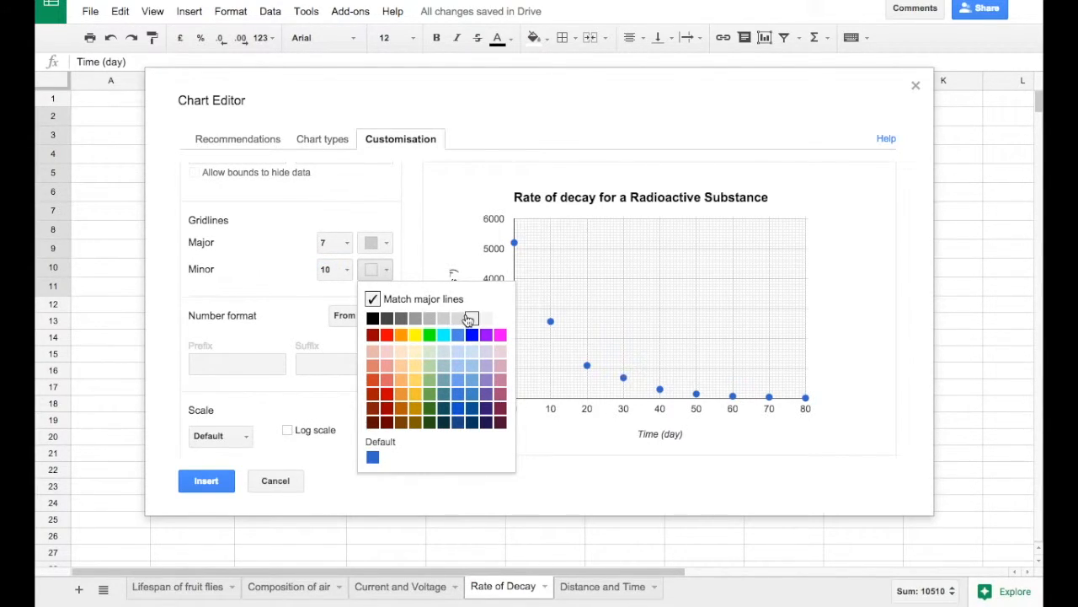
pyautogui.click(383, 243)
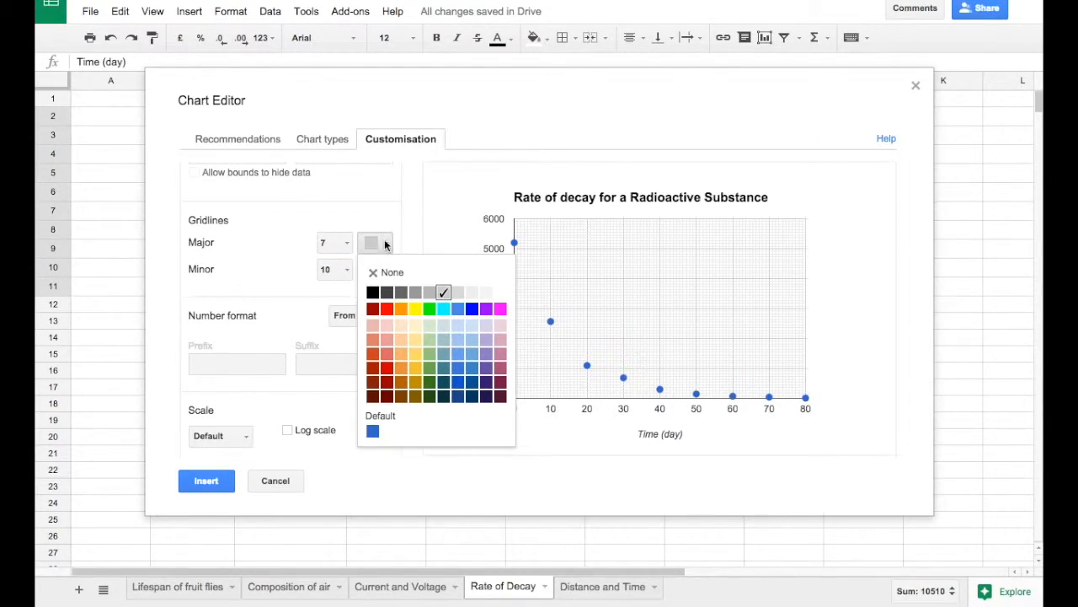
pyautogui.click(429, 293)
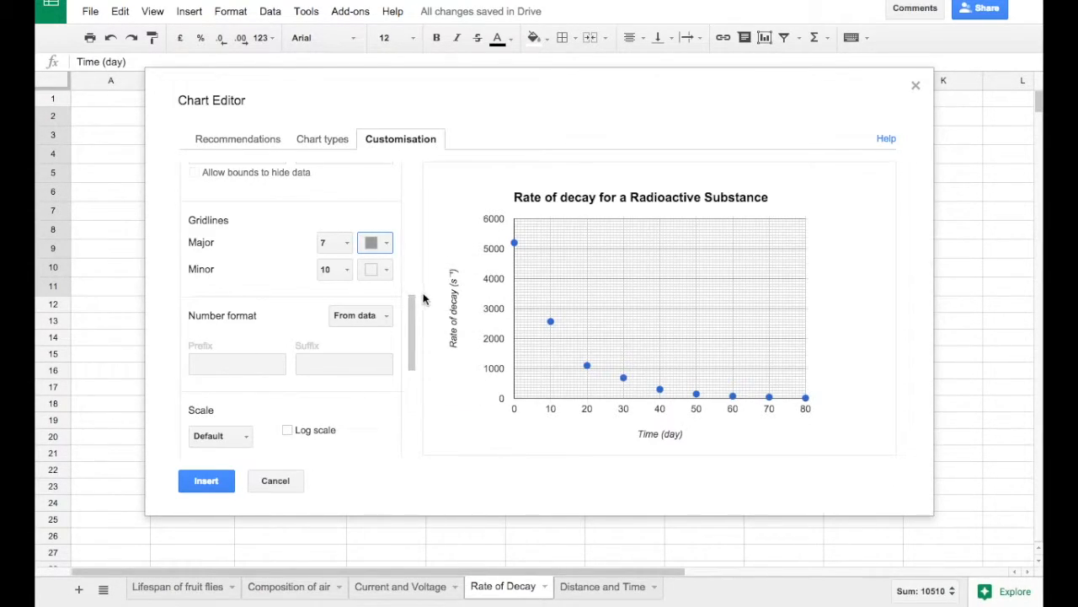
pyautogui.click(384, 269)
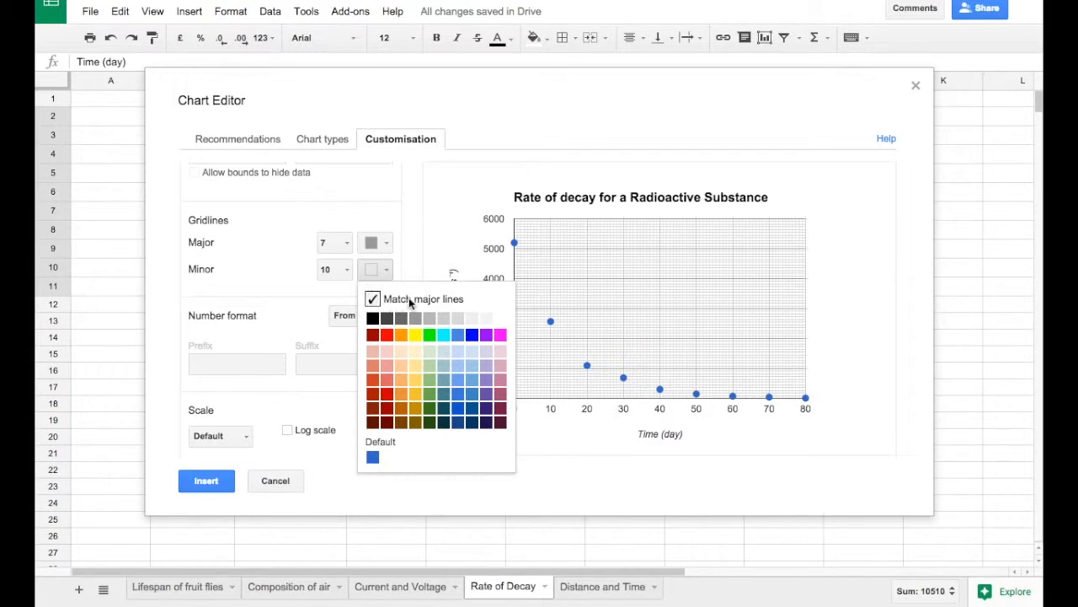
pyautogui.click(444, 319)
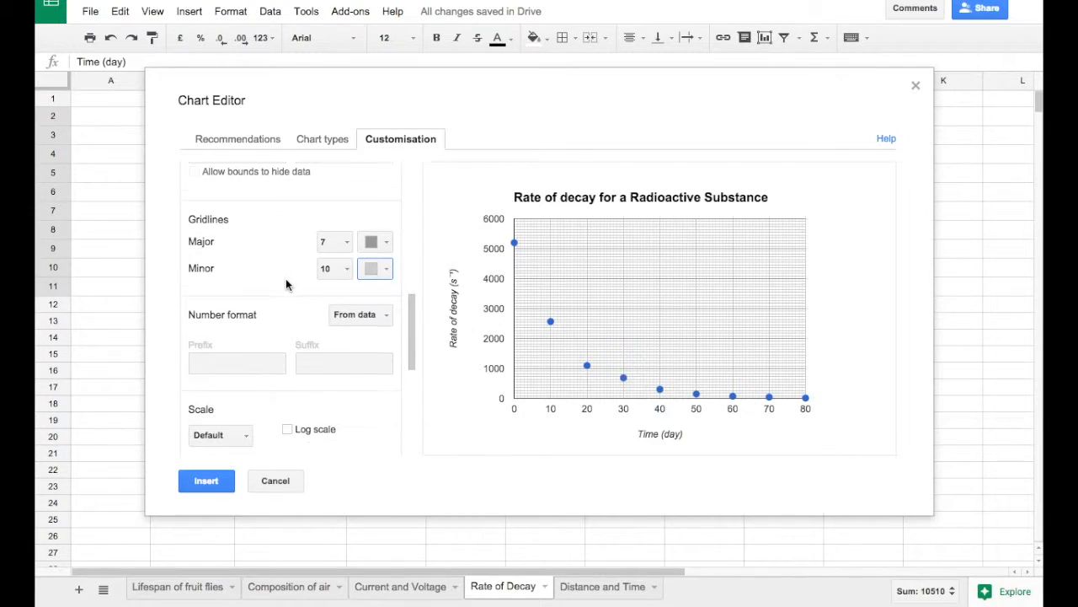
# Format the Rate of decay series with black 10px points in the X mark shape.
pyautogui.scroll(-2, 286, 281)
pyautogui.scroll(-4, 274, 359)
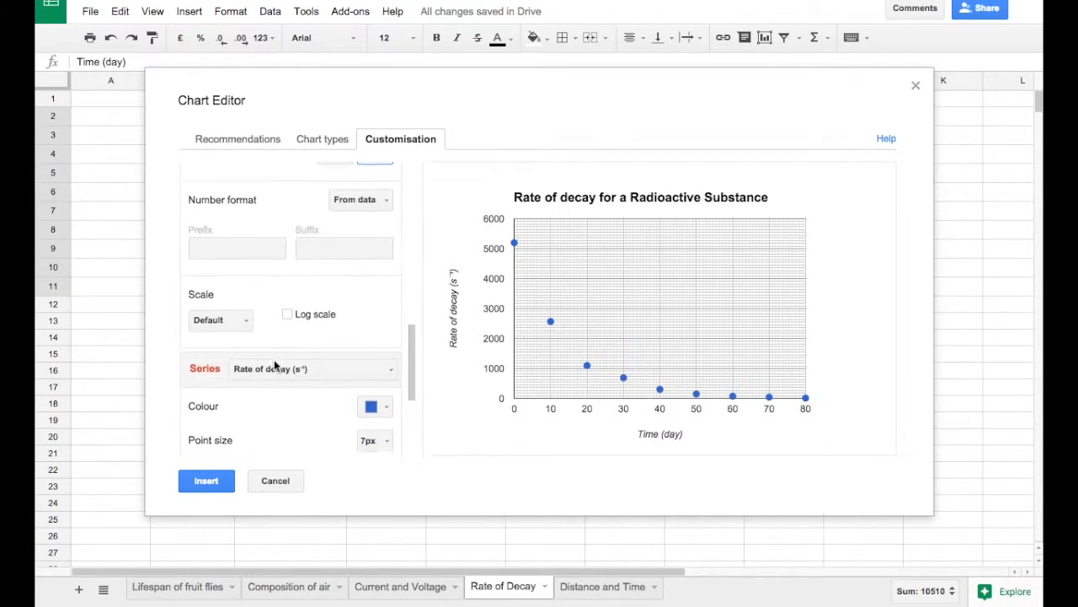
pyautogui.click(374, 255)
pyautogui.click(372, 303)
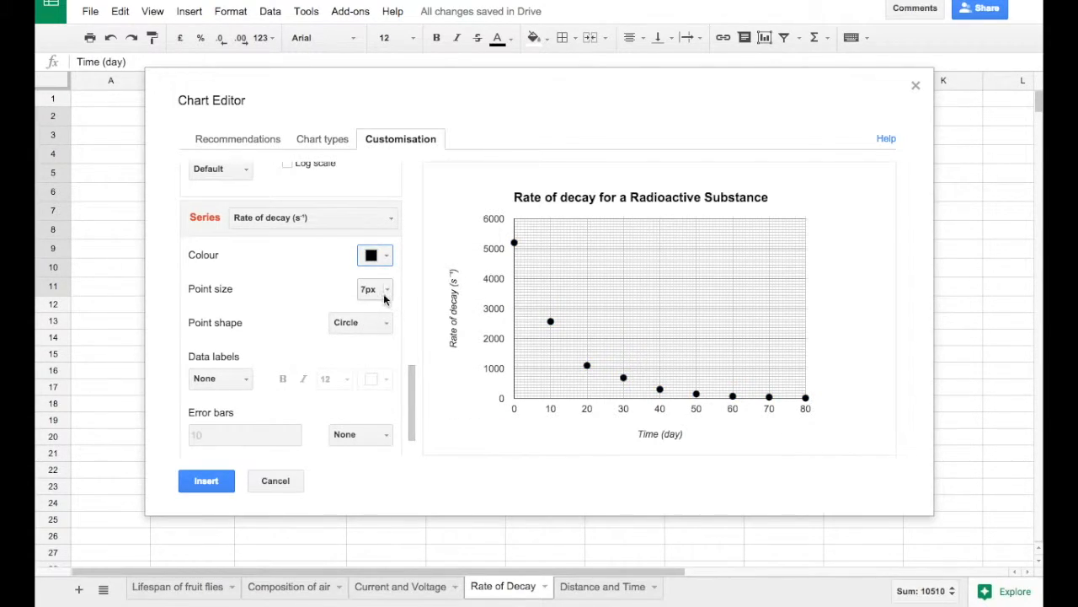
pyautogui.click(349, 325)
pyautogui.click(360, 452)
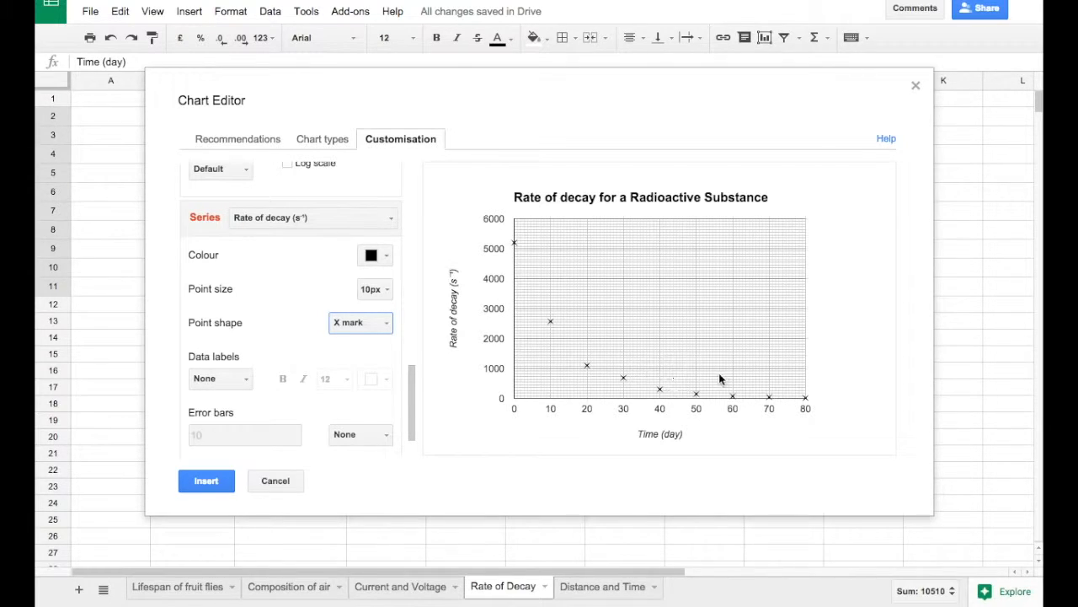
# Add an Exponential trend line to the Rate of decay series and insert the finished chart into the sheet.
pyautogui.scroll(-2, 331, 361)
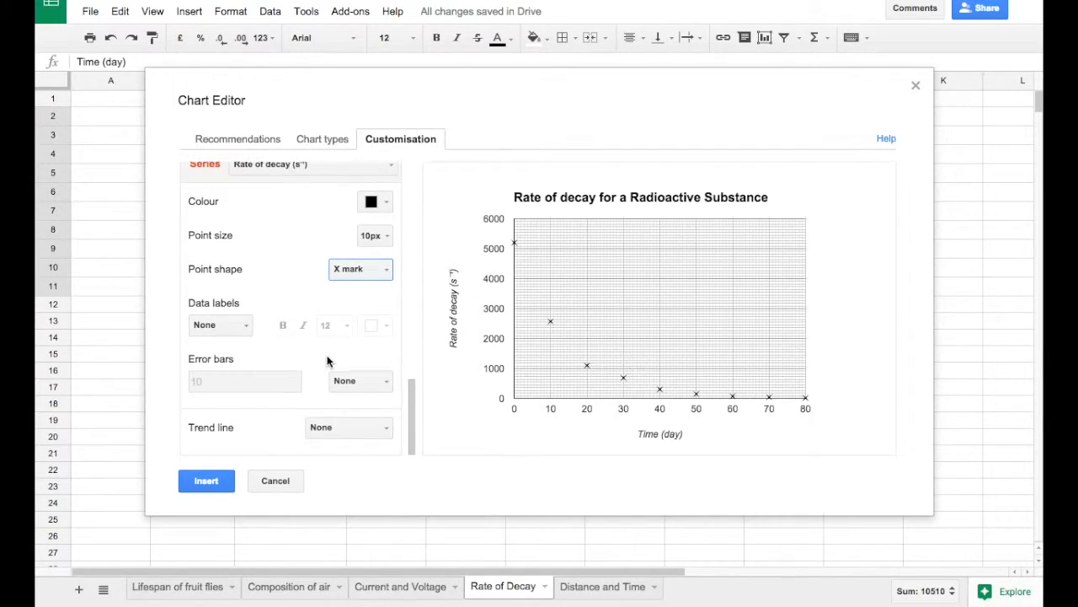
pyautogui.click(363, 434)
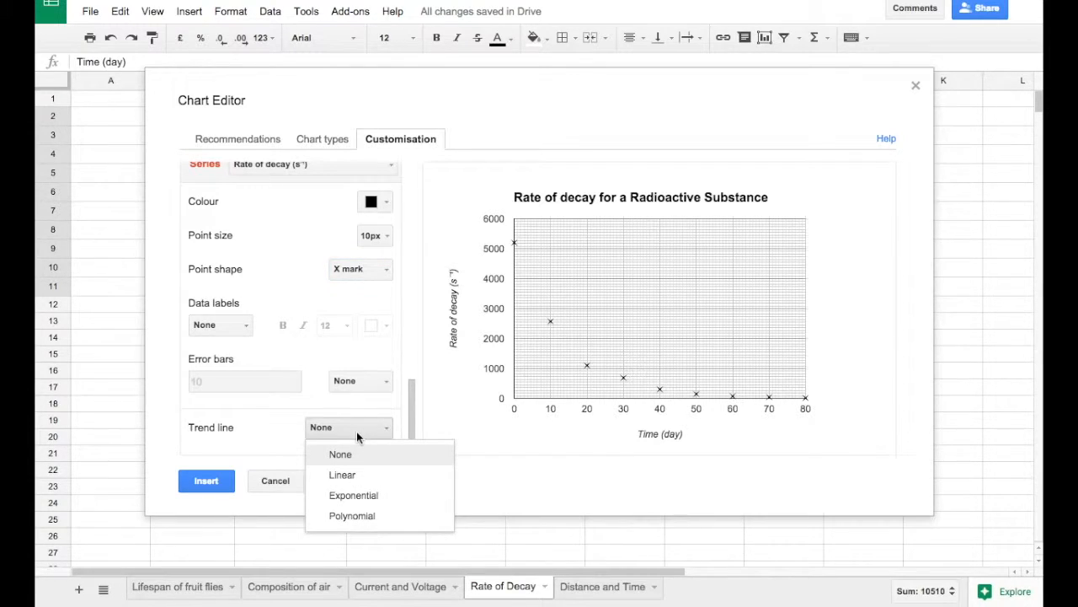
pyautogui.click(357, 498)
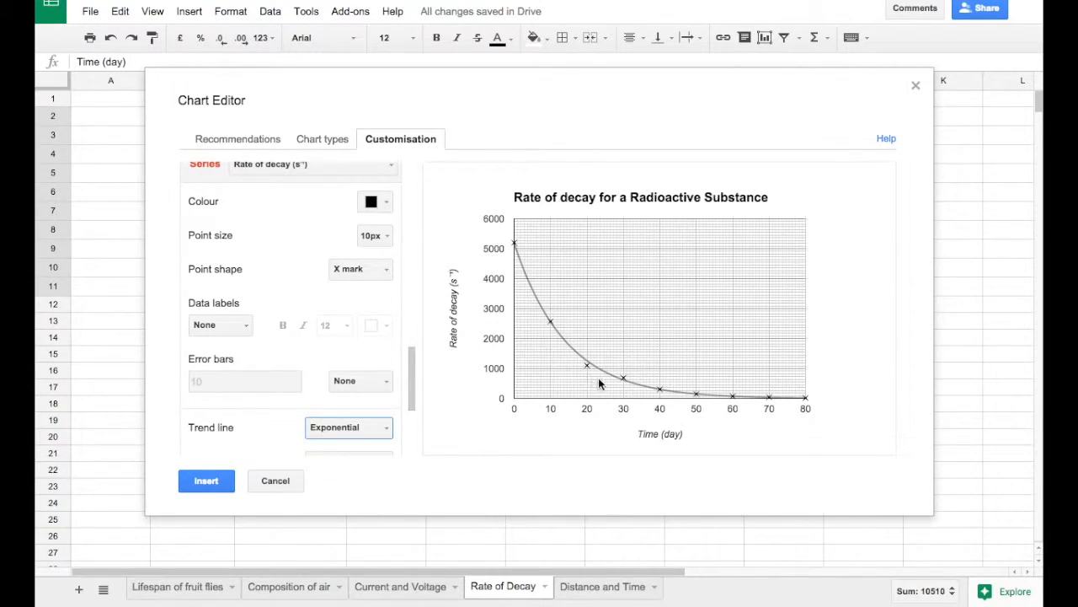
pyautogui.click(207, 480)
pyautogui.scroll(-1, 293, 368)
pyautogui.scroll(5, 292, 367)
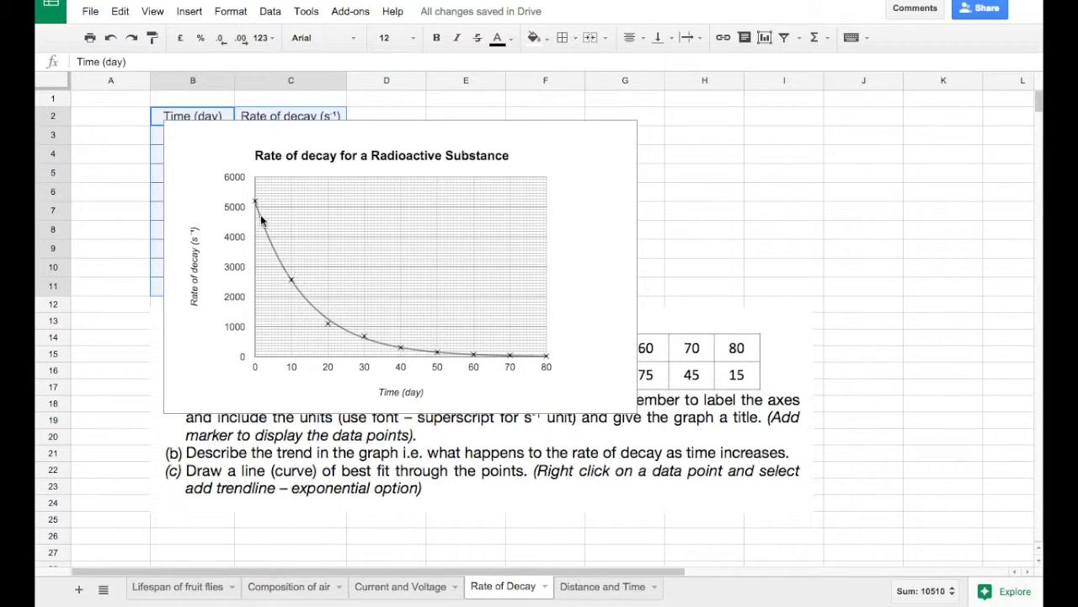
# Reopen the rate of decay chart in the advanced chart editor and set the trend line's opacity to 100%.
pyautogui.click(608, 153)
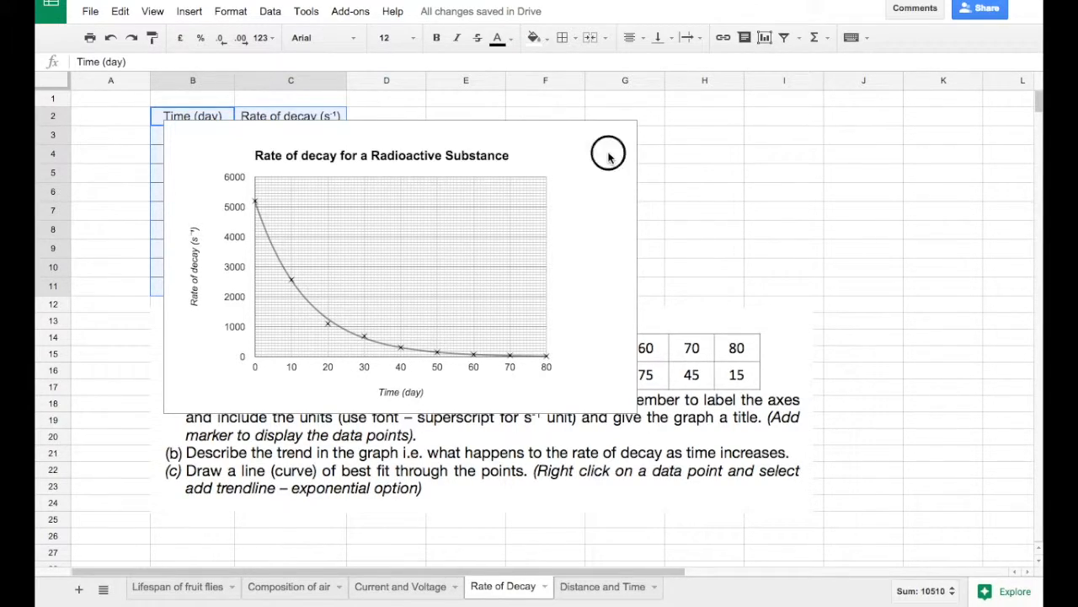
pyautogui.click(627, 132)
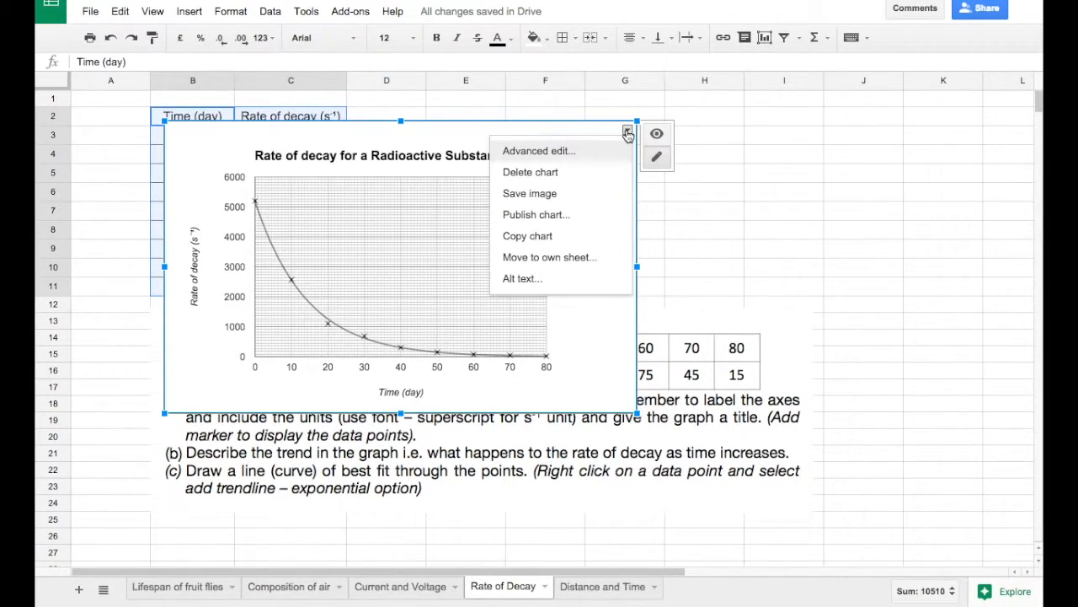
pyautogui.click(560, 153)
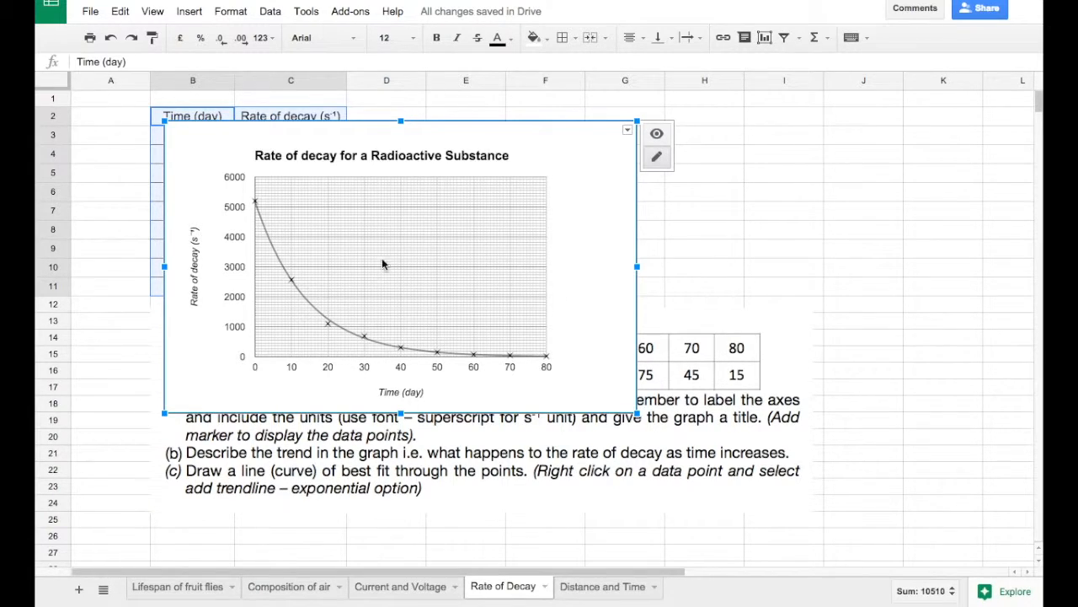
pyautogui.scroll(-10, 273, 411)
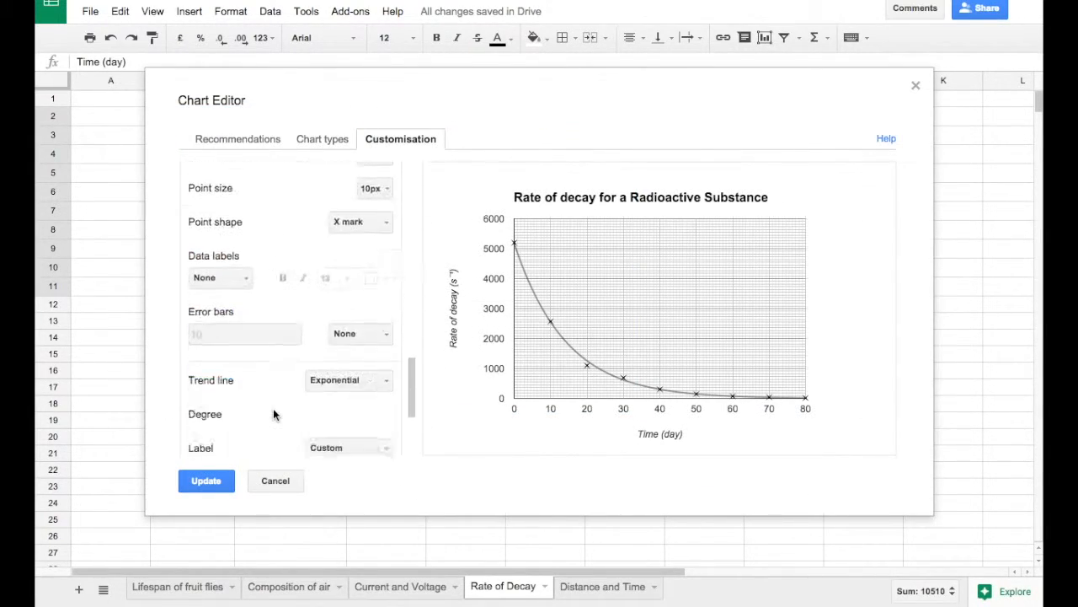
pyautogui.scroll(-5, 273, 407)
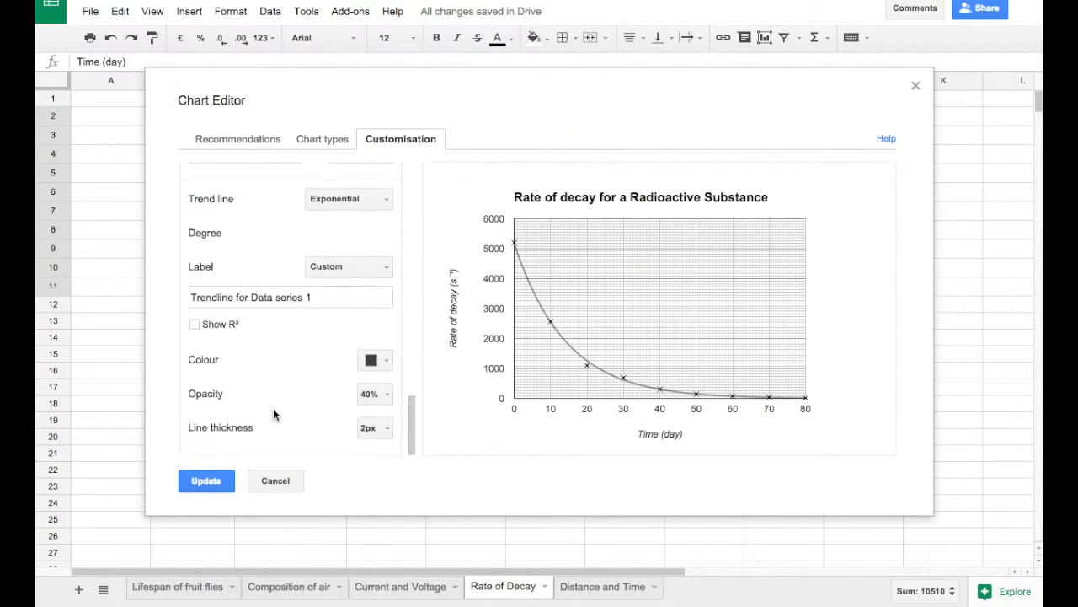
pyautogui.click(385, 396)
pyautogui.click(390, 520)
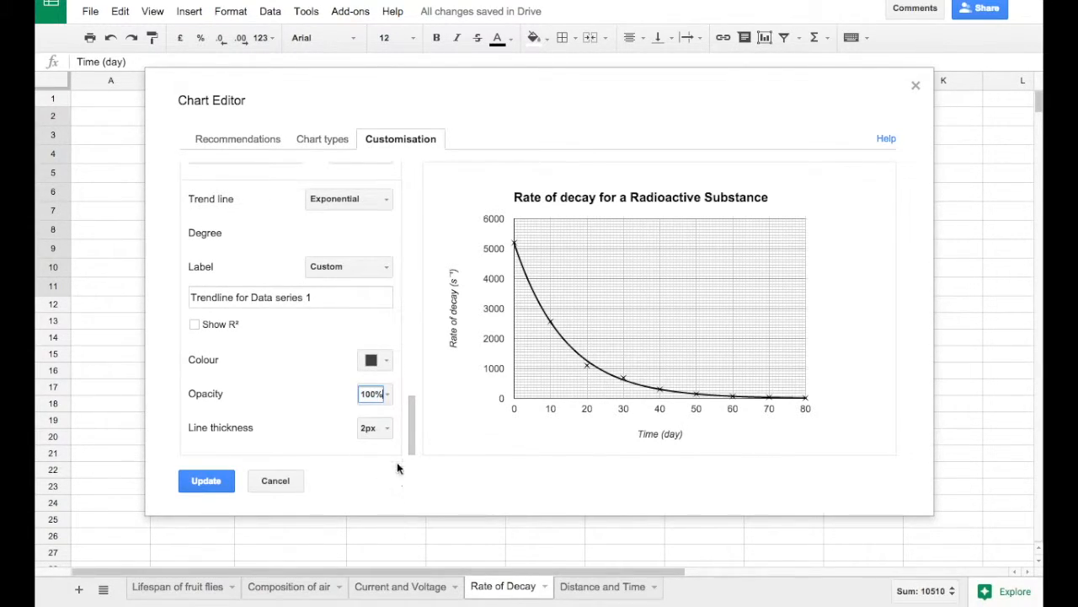
# Change the exponential trend line's colour to a slightly lighter dark grey.
pyautogui.click(387, 363)
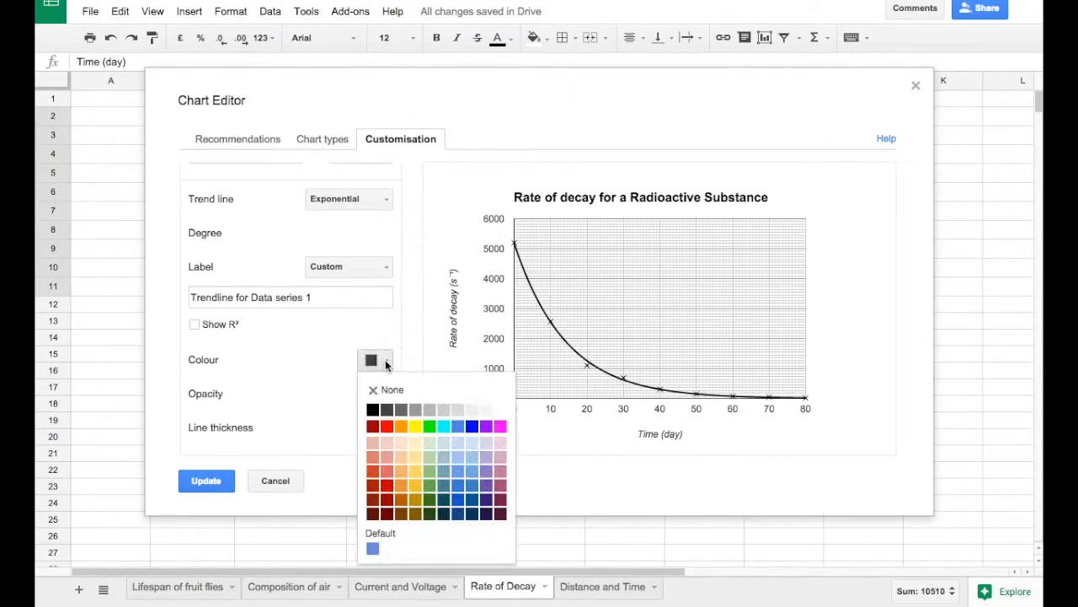
pyautogui.click(390, 418)
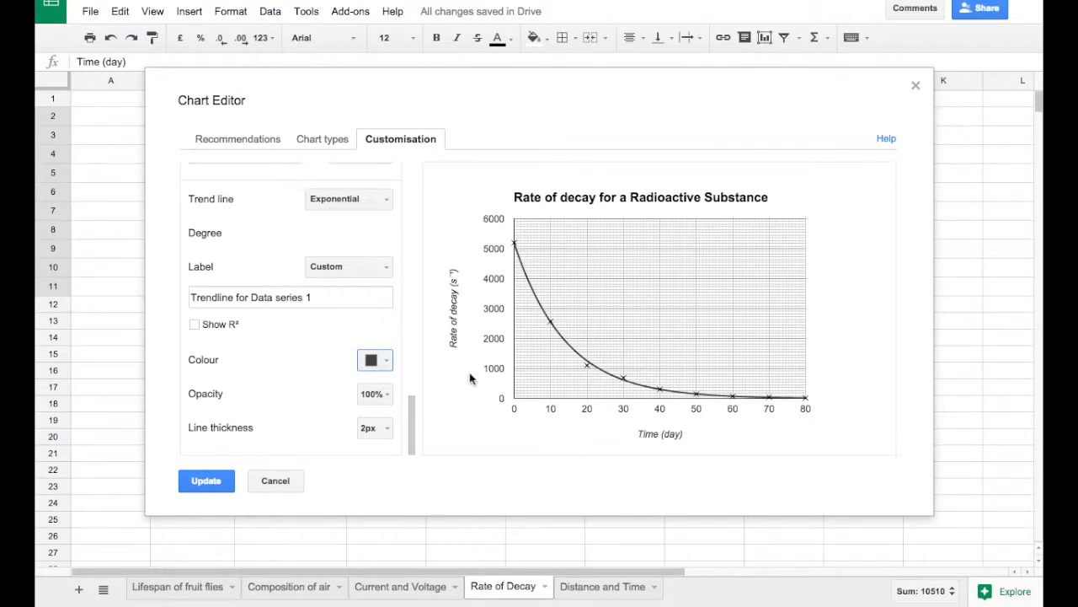
pyautogui.click(381, 360)
pyautogui.click(402, 413)
# Set the trend line's thickness to 1px and update the chart in the sheet.
pyautogui.click(375, 427)
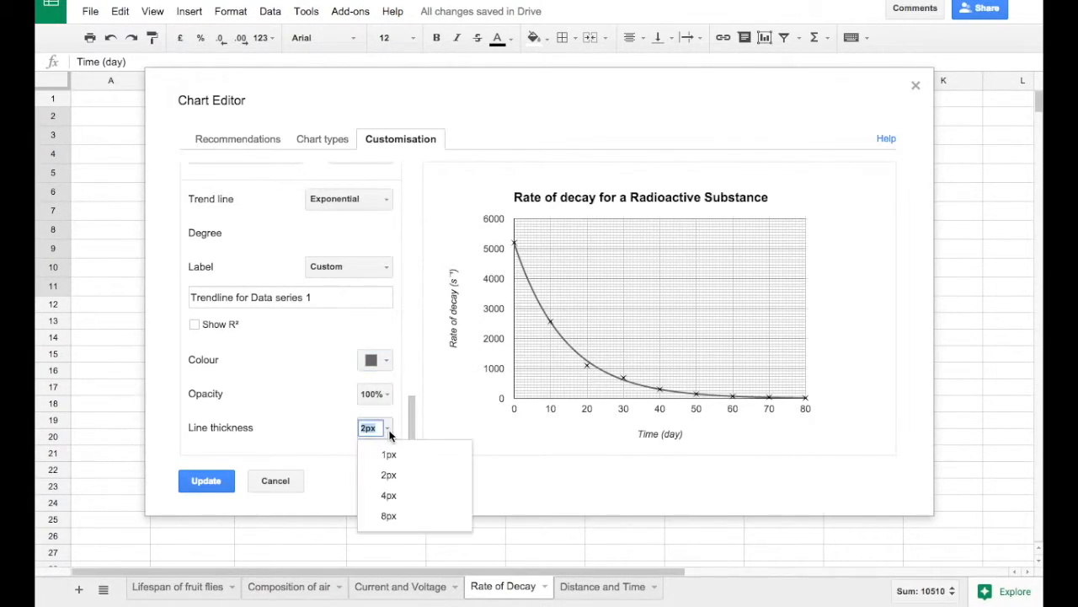
pyautogui.click(390, 453)
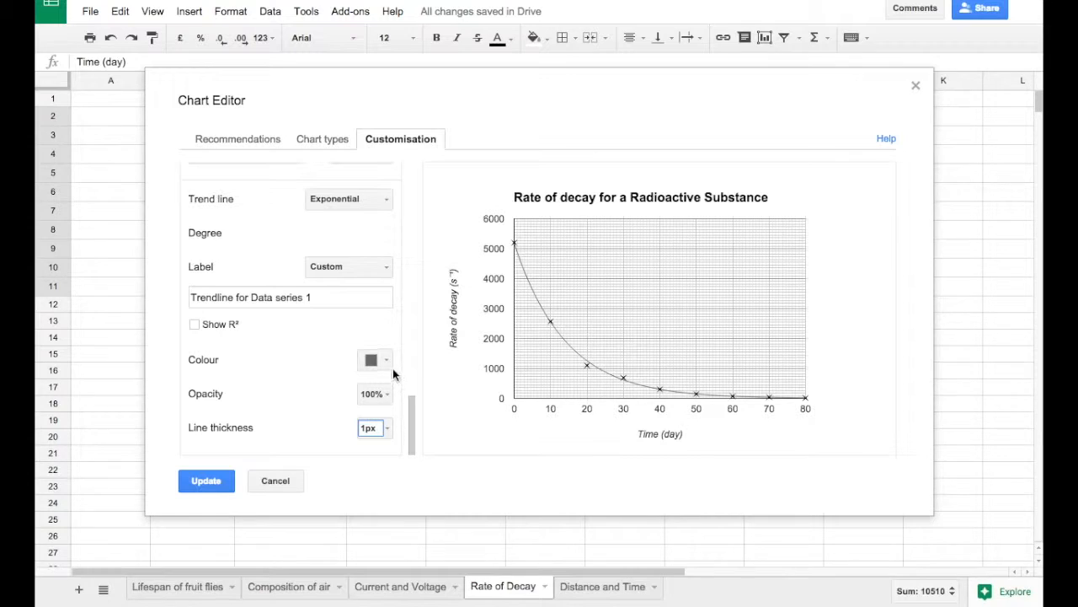
pyautogui.click(221, 480)
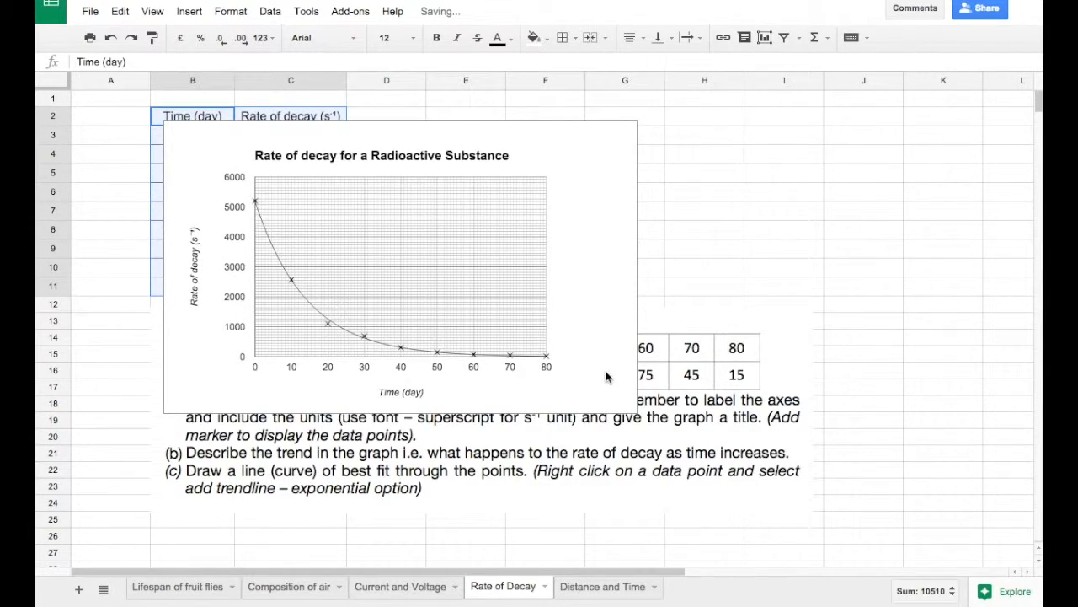
# Try to select the plot area of the rate of decay chart for resizing.
pyautogui.click(515, 291)
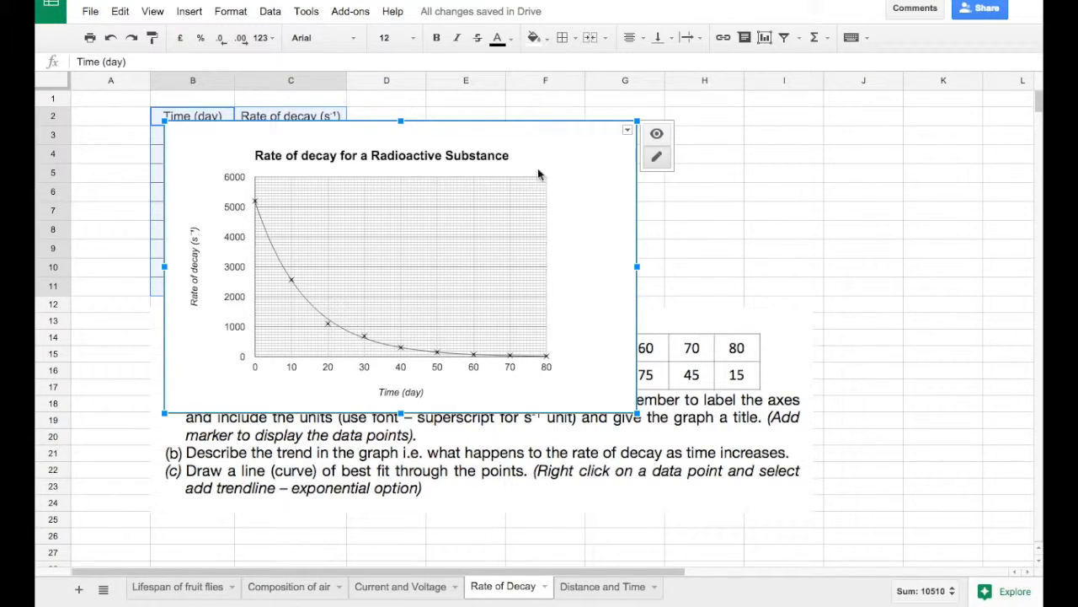
pyautogui.click(535, 174)
pyautogui.click(479, 180)
pyautogui.click(460, 182)
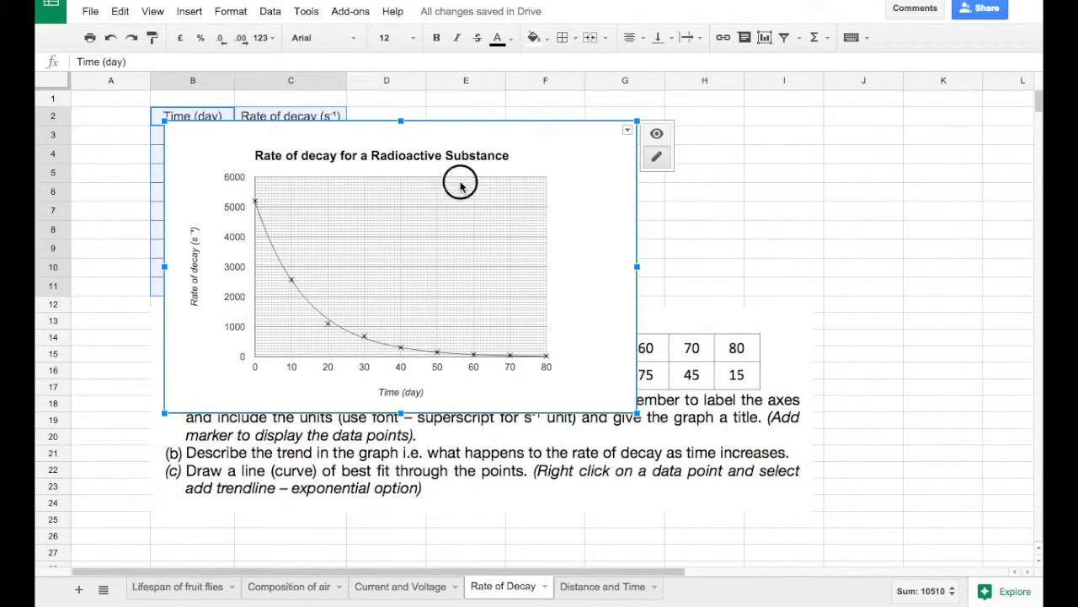
pyautogui.click(447, 354)
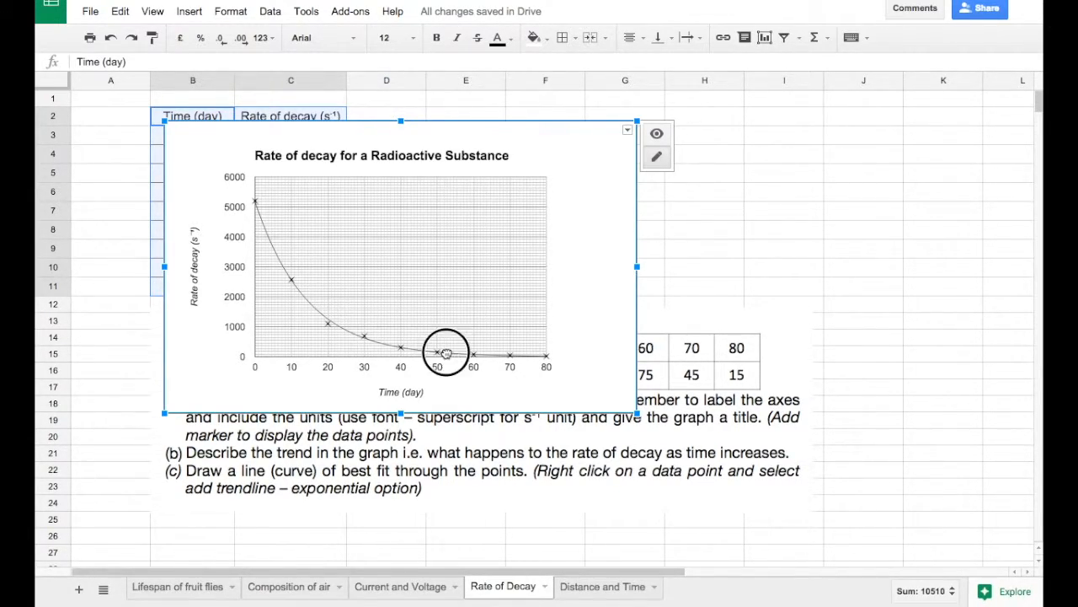
pyautogui.click(529, 368)
pyautogui.click(547, 305)
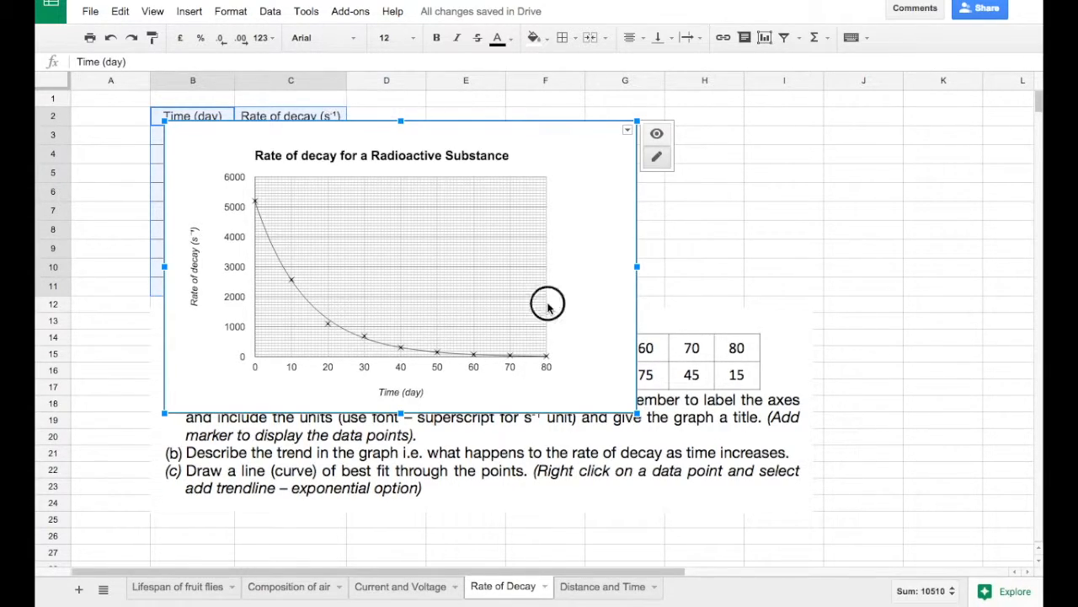
pyautogui.click(248, 257)
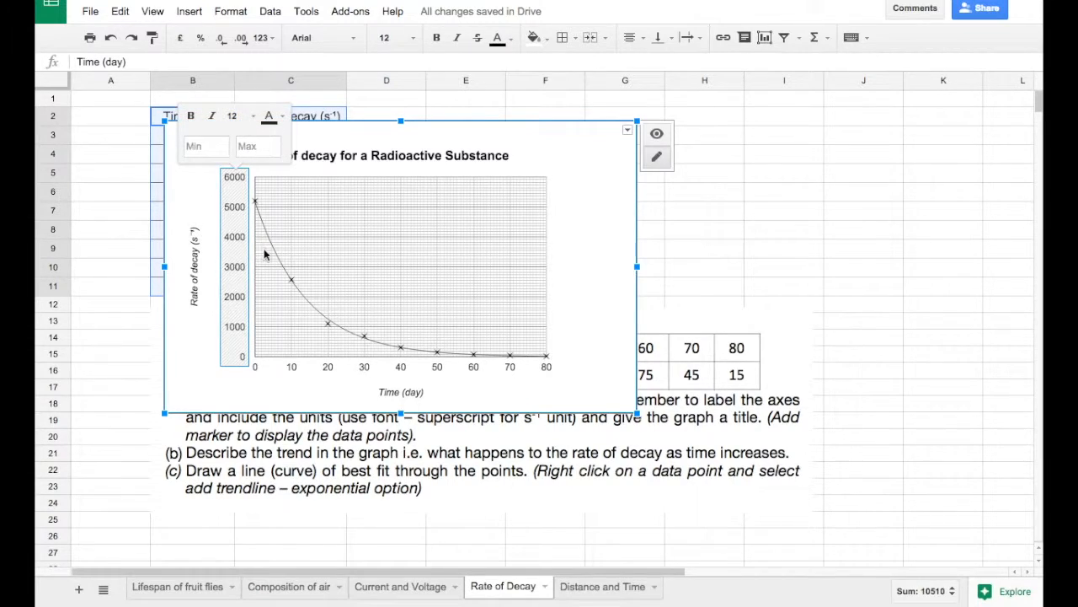
pyautogui.click(313, 235)
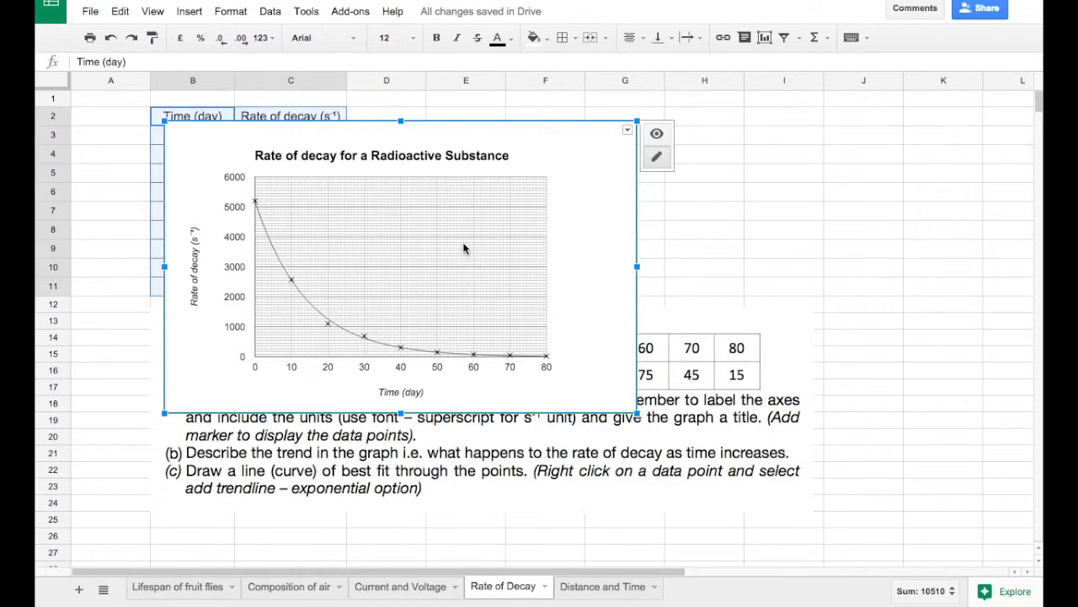
# Select the chart's plot area and widen it by extending its right edge towards the chart border.
pyautogui.press('super+plus')
pyautogui.press('super+plus')
pyautogui.press('super+plus')
pyautogui.press('super+plus')
pyautogui.scroll(-2, 464, 243)
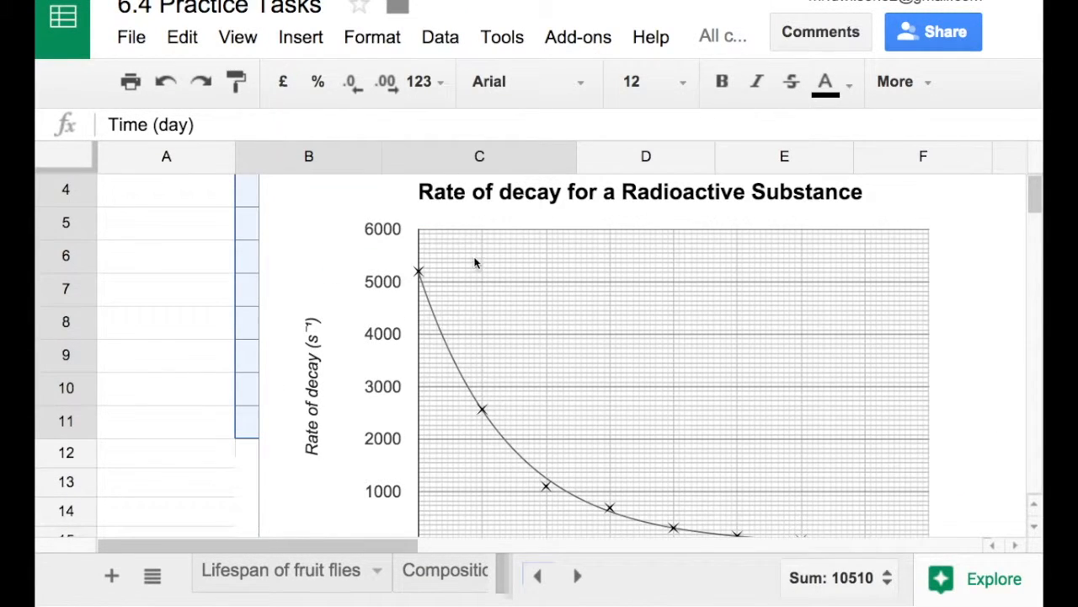
pyautogui.click(462, 262)
pyautogui.click(462, 262)
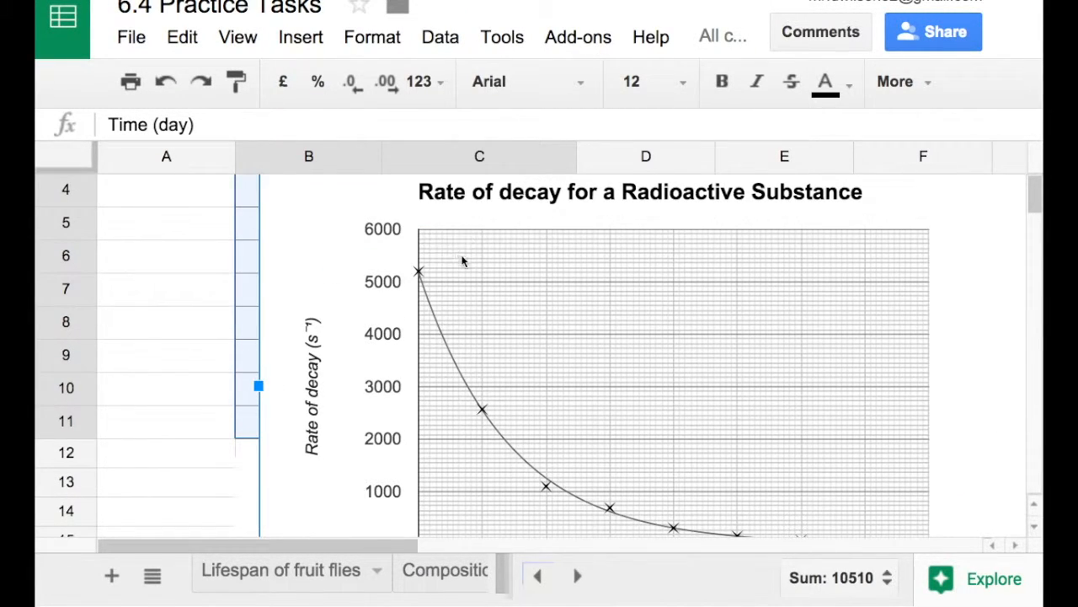
pyautogui.click(564, 197)
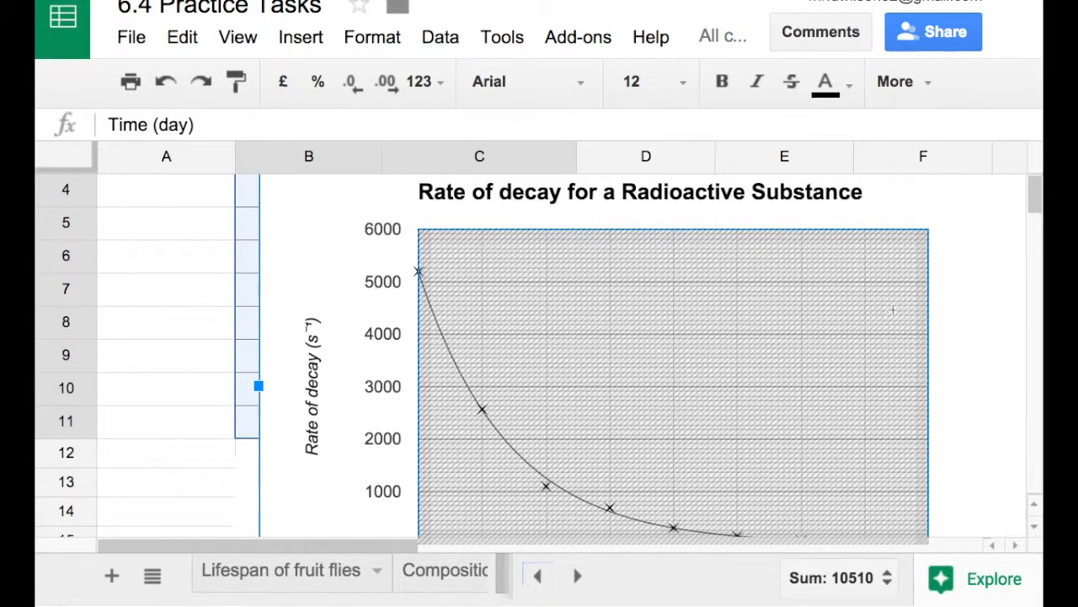
pyautogui.moveTo(948, 312); pyautogui.dragTo(1031, 308)
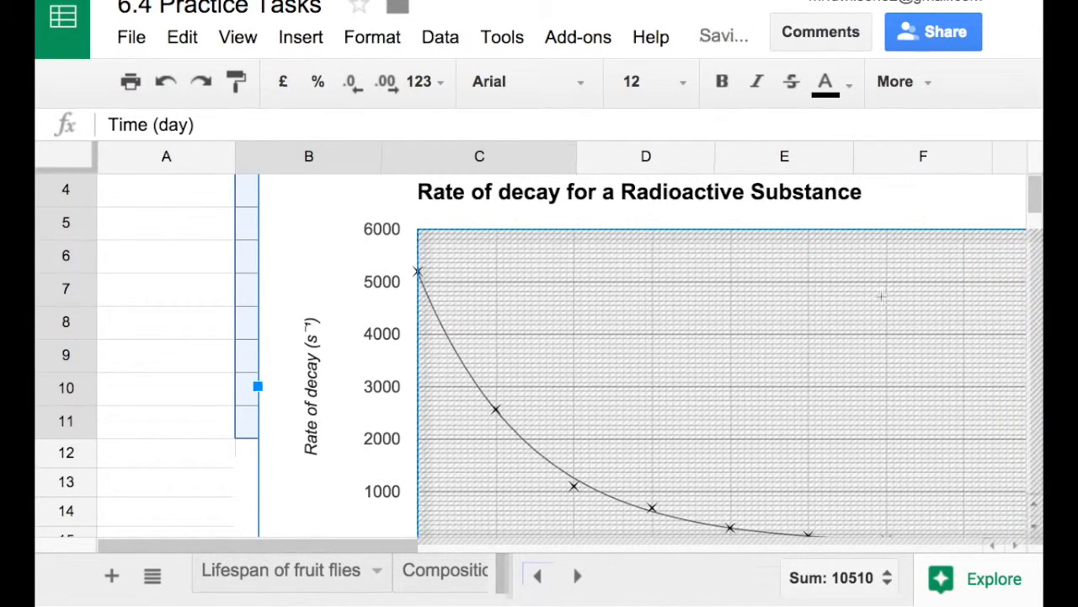
# Enlarge the plot area further by extending its left edge and bottom edge close to the axis titles.
pyautogui.press('XF86AudioLowerVolume')
pyautogui.press('XF86AudioLowerVolume')
pyautogui.press('XF86AudioLowerVolume')
pyautogui.press('XF86AudioLowerVolume')
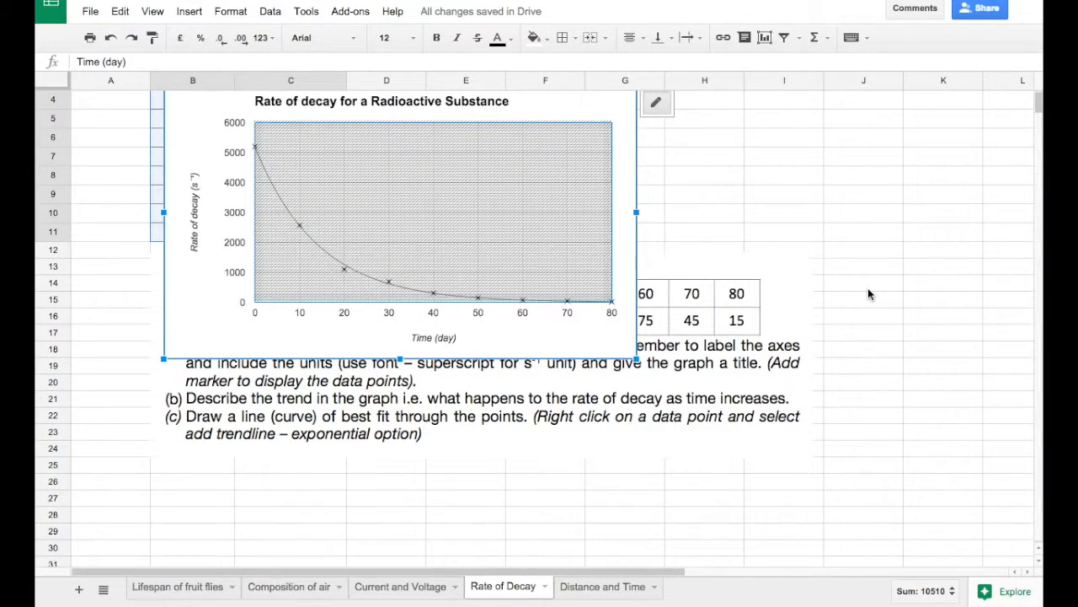
pyautogui.moveTo(258, 216); pyautogui.dragTo(216, 221)
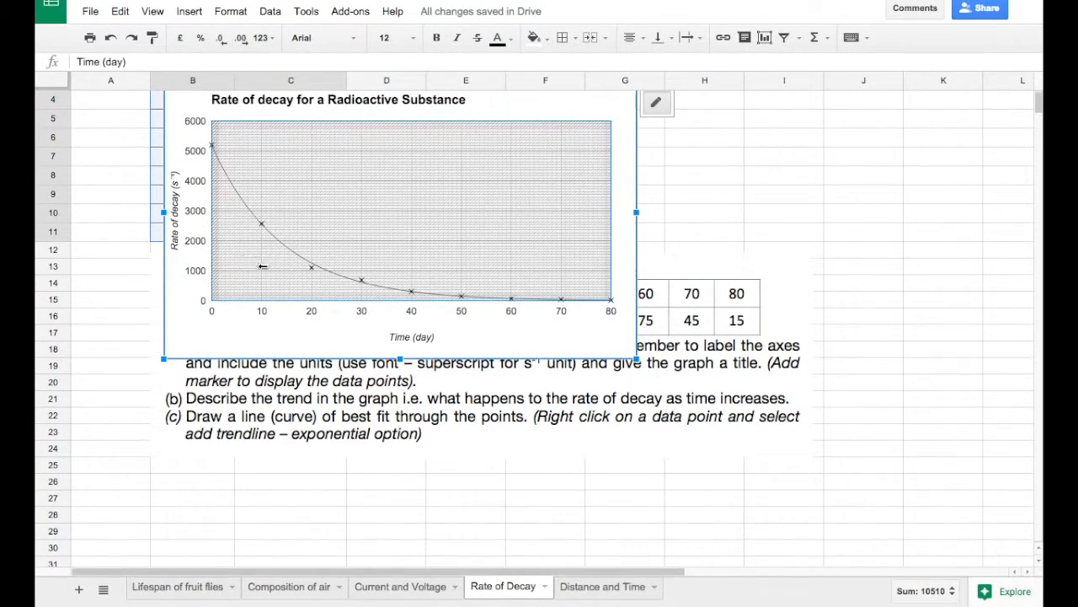
pyautogui.moveTo(311, 300); pyautogui.dragTo(309, 326)
pyautogui.scroll(2, 849, 204)
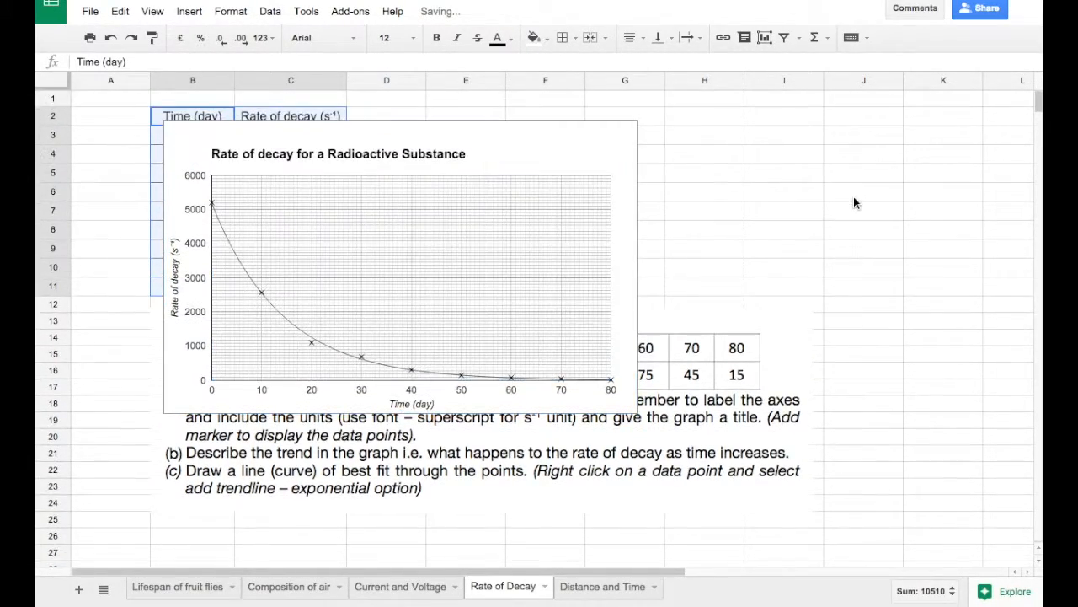
# Move the rate of decay chart to the right of the data table, starting near the top of column E.
pyautogui.click(417, 173)
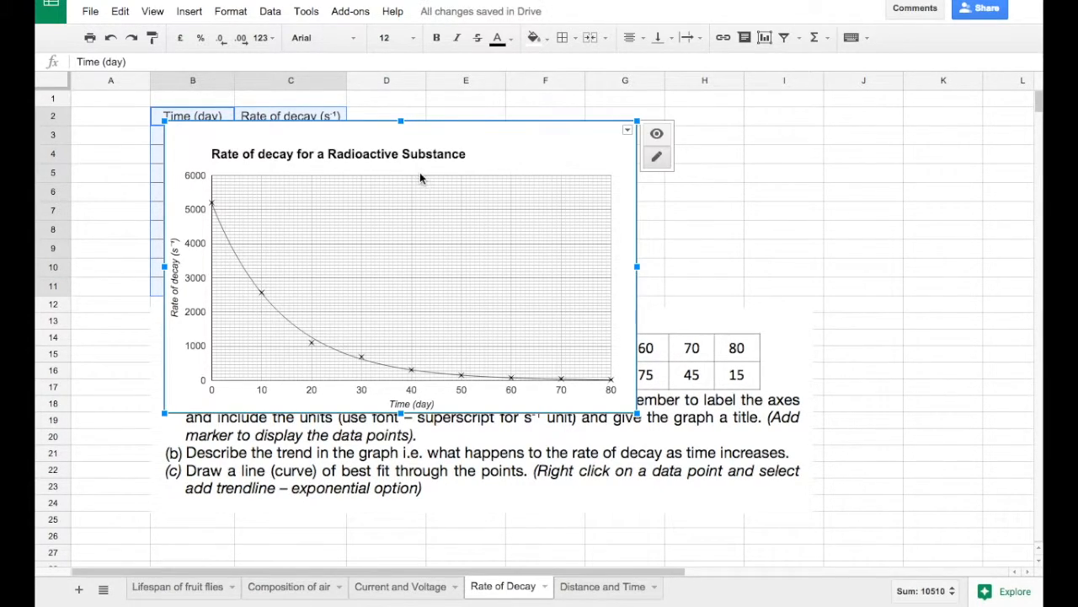
pyautogui.moveTo(520, 145); pyautogui.dragTo(563, 144)
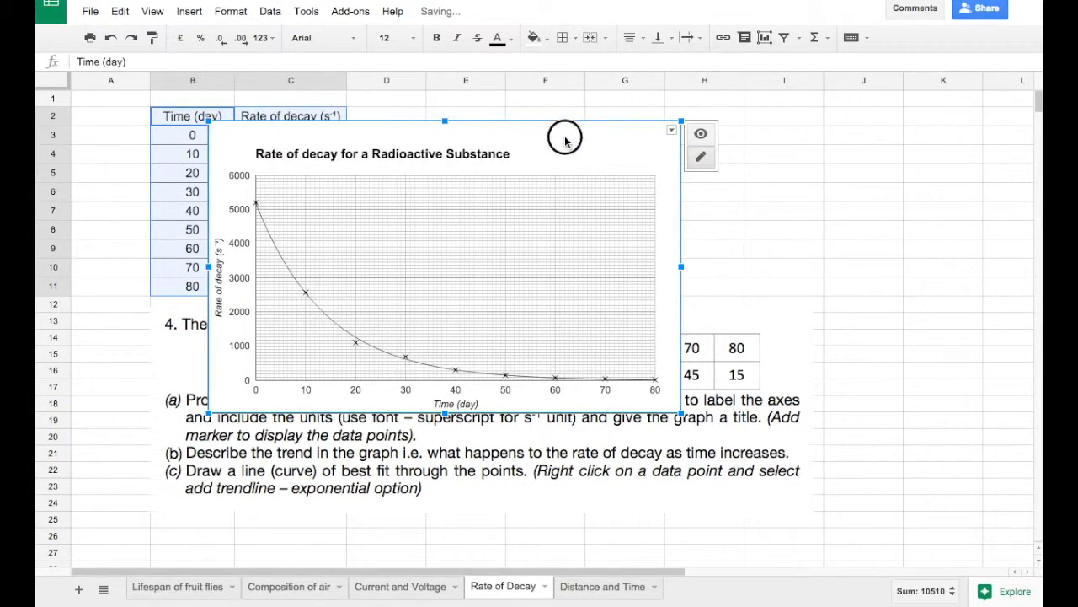
pyautogui.moveTo(715, 142); pyautogui.dragTo(755, 144)
pyautogui.click(680, 148)
pyautogui.click(590, 126)
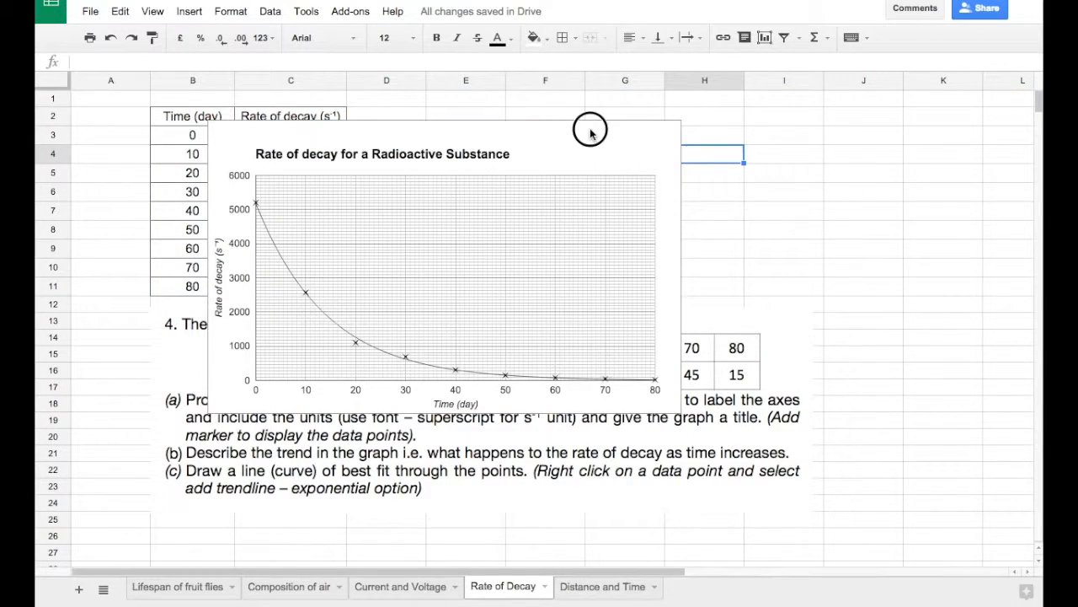
pyautogui.moveTo(590, 128); pyautogui.dragTo(812, 119)
# Delete the question 4 image from beneath the data table.
pyautogui.click(320, 388)
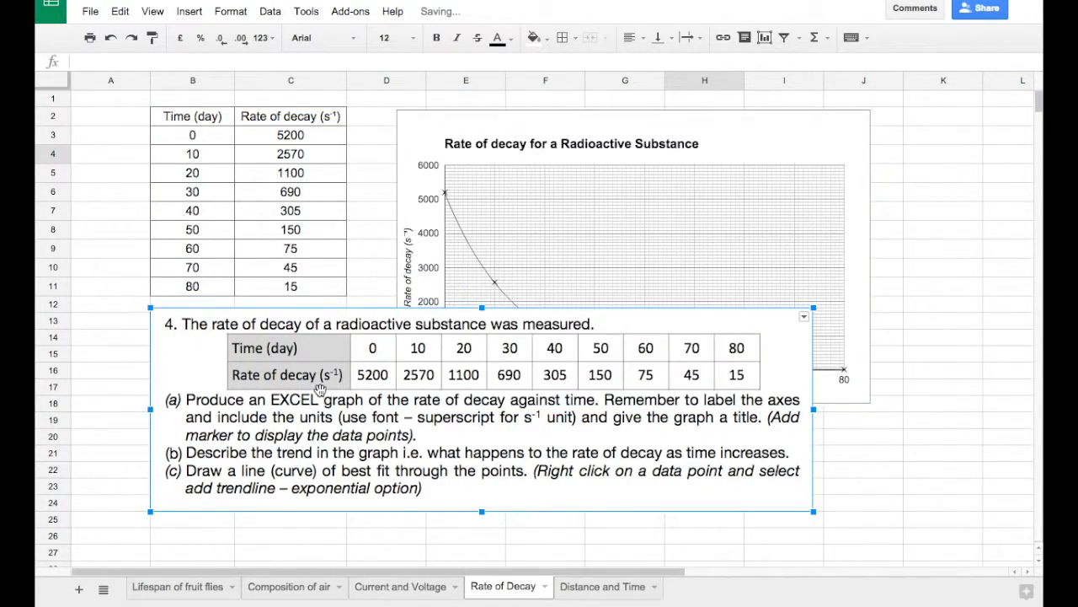
pyautogui.press('Delete')
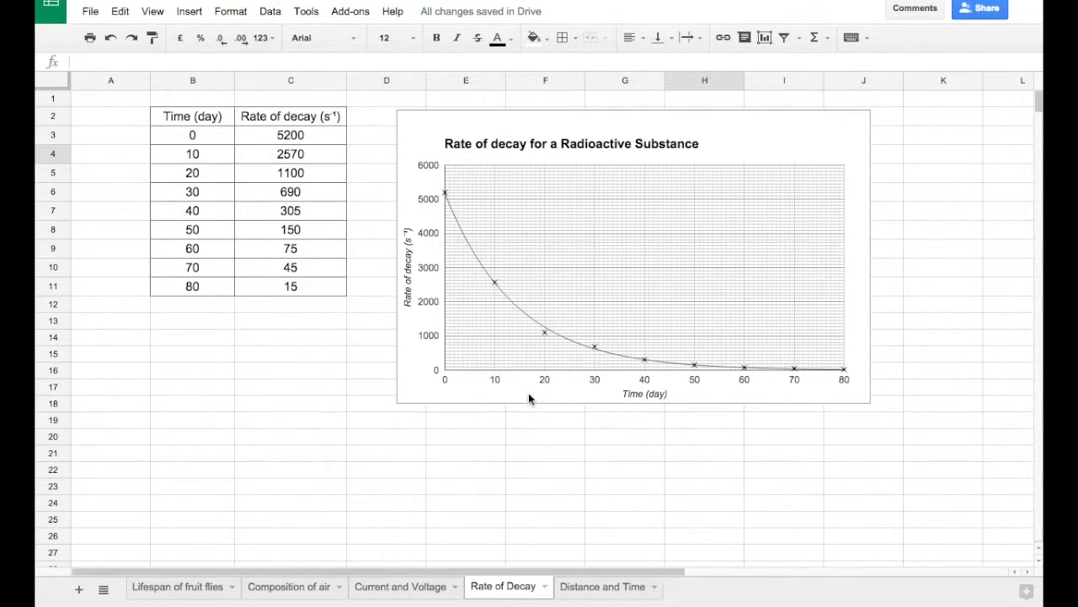
# Enlarge the whole chart by stretching its bottom edge down to row 20 and its right edge into column K.
pyautogui.click(554, 400)
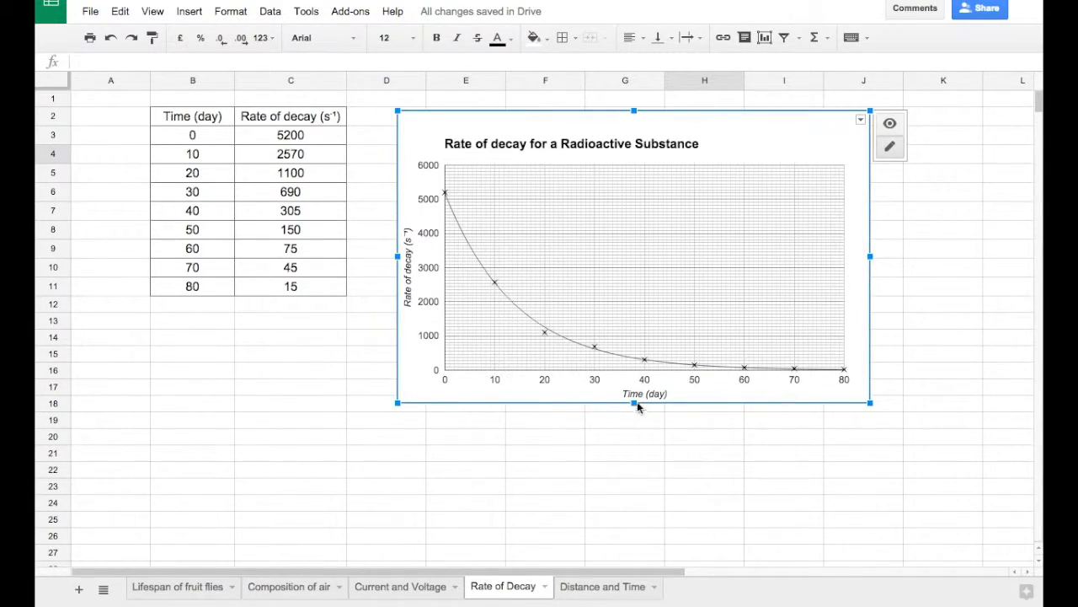
pyautogui.moveTo(634, 407); pyautogui.dragTo(635, 439)
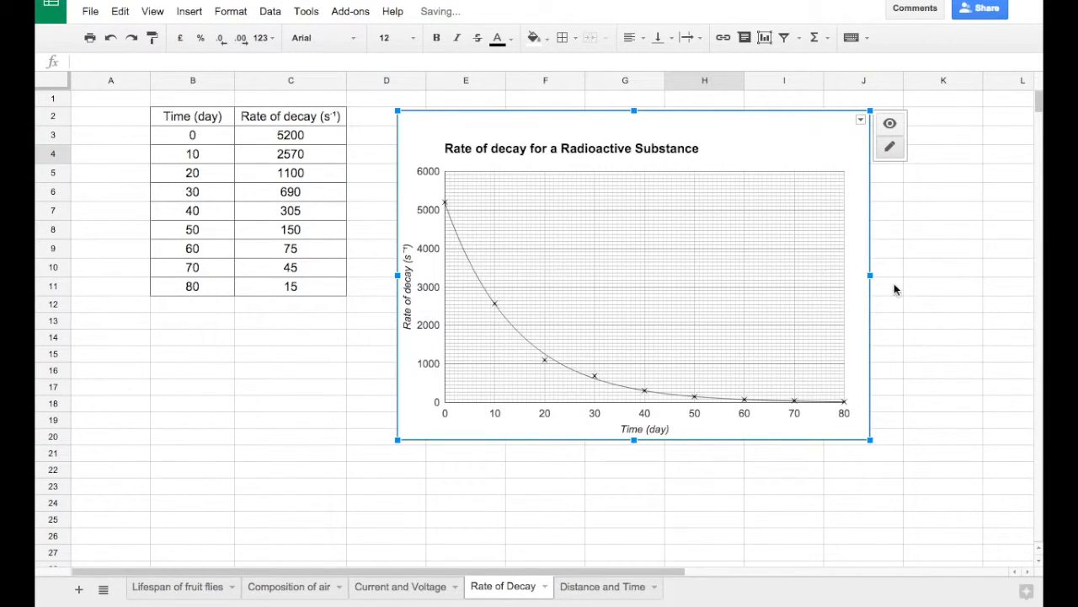
pyautogui.moveTo(876, 273); pyautogui.dragTo(929, 271)
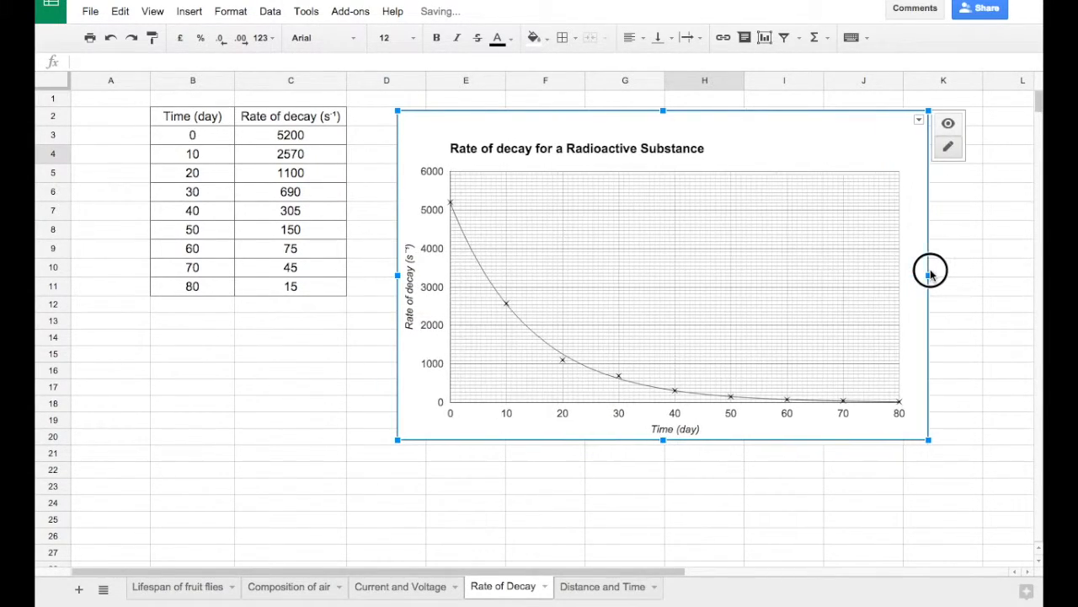
pyautogui.click(918, 121)
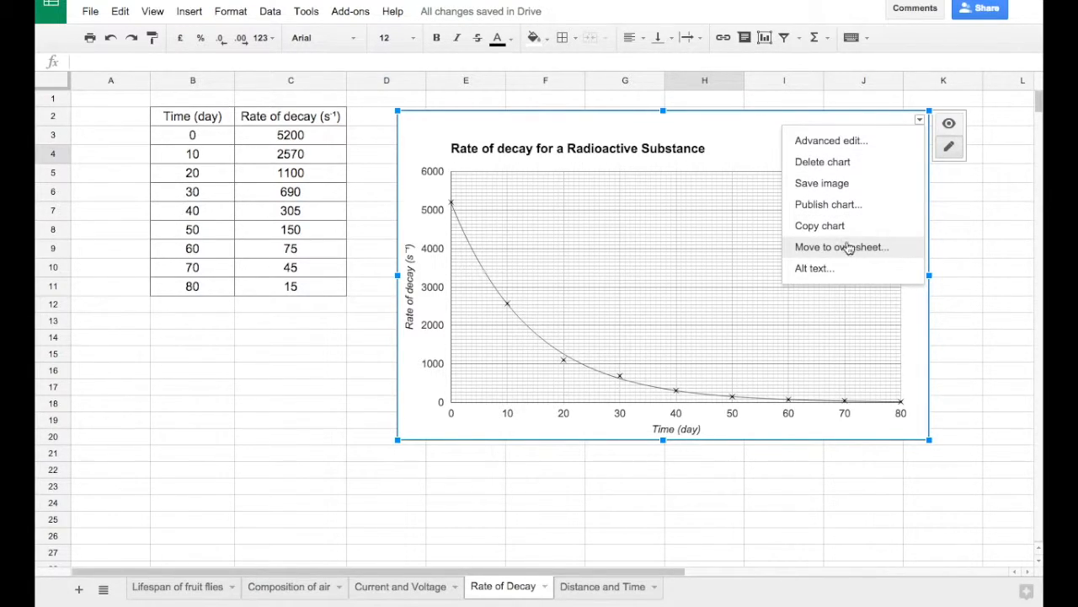
pyautogui.click(416, 137)
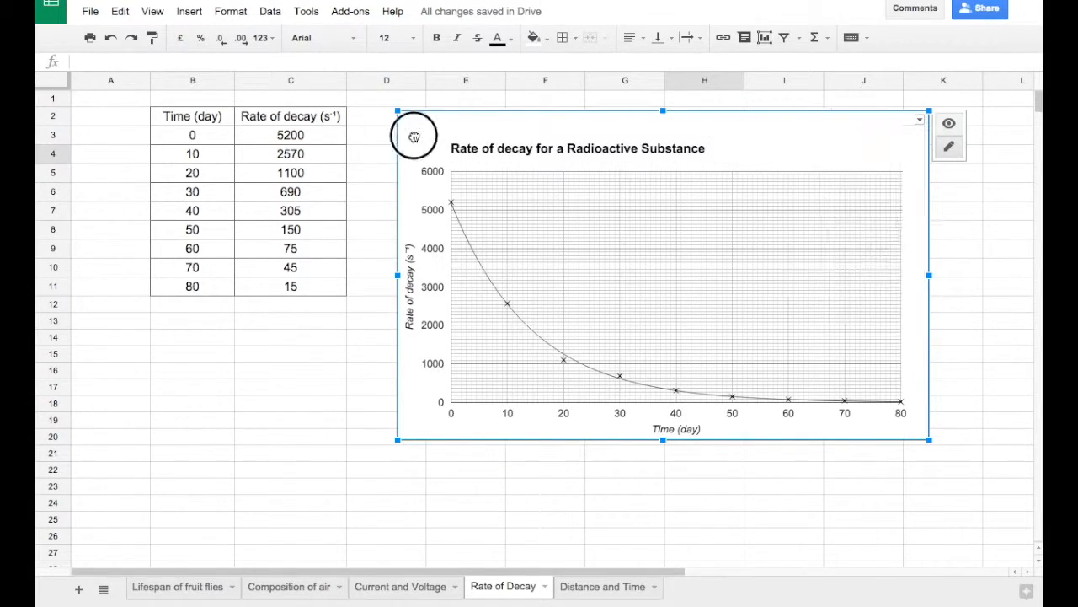
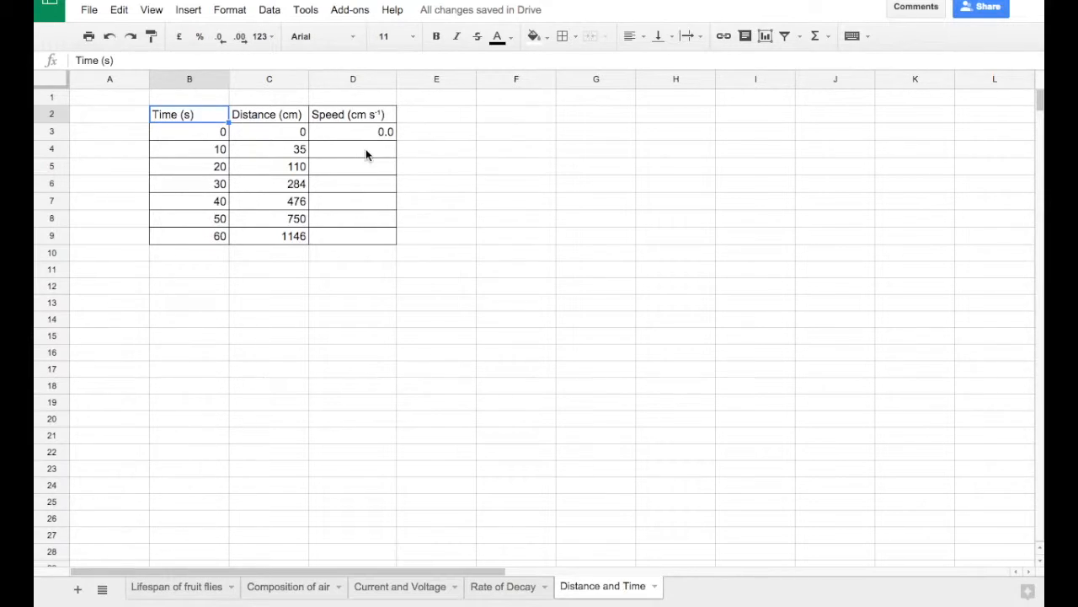
# Calculate the speed in cell D4 by dividing distance by time with the formula =C4/B4.
pyautogui.click(369, 134)
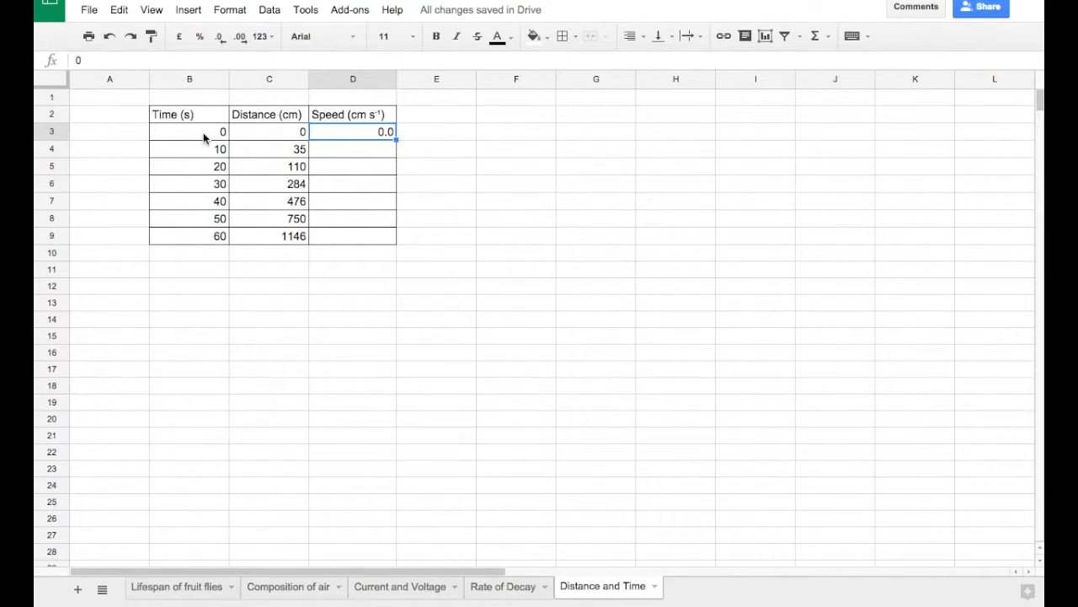
pyautogui.click(356, 155)
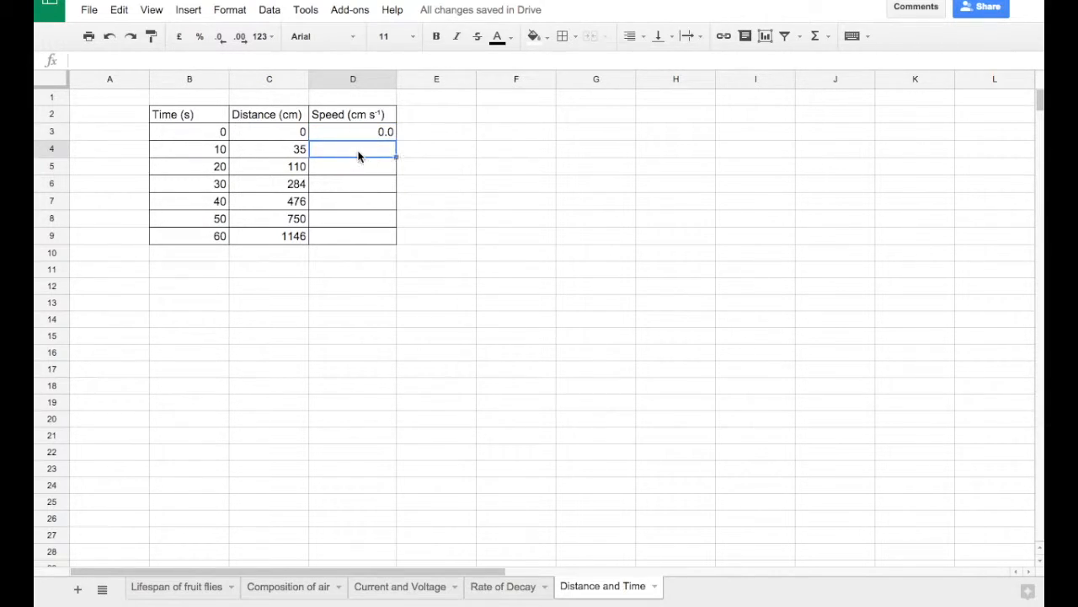
pyautogui.write('=')
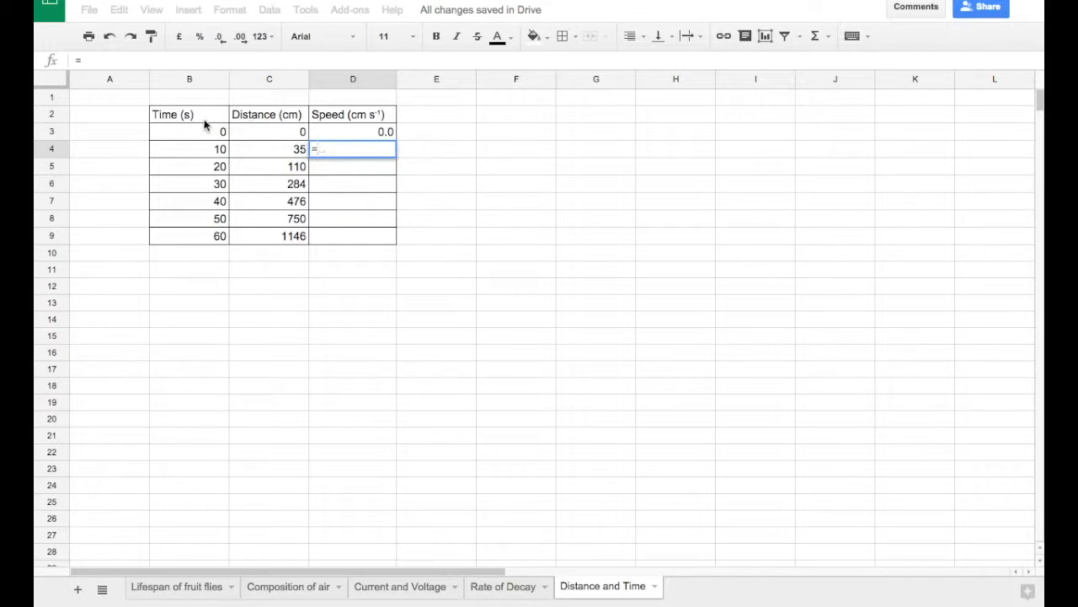
pyautogui.click(293, 154)
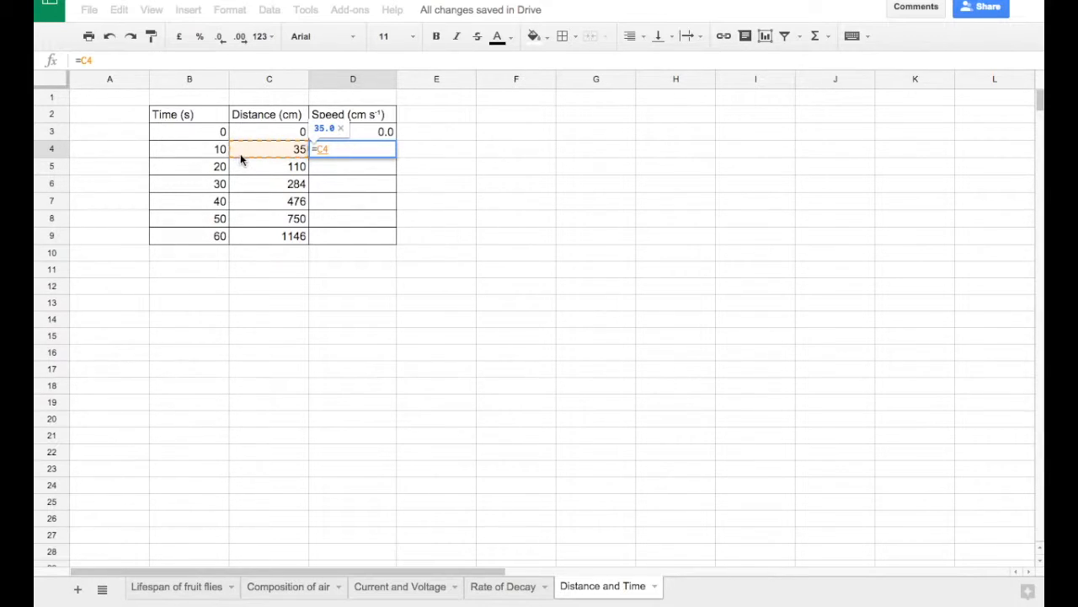
pyautogui.write('/')
pyautogui.click(195, 148)
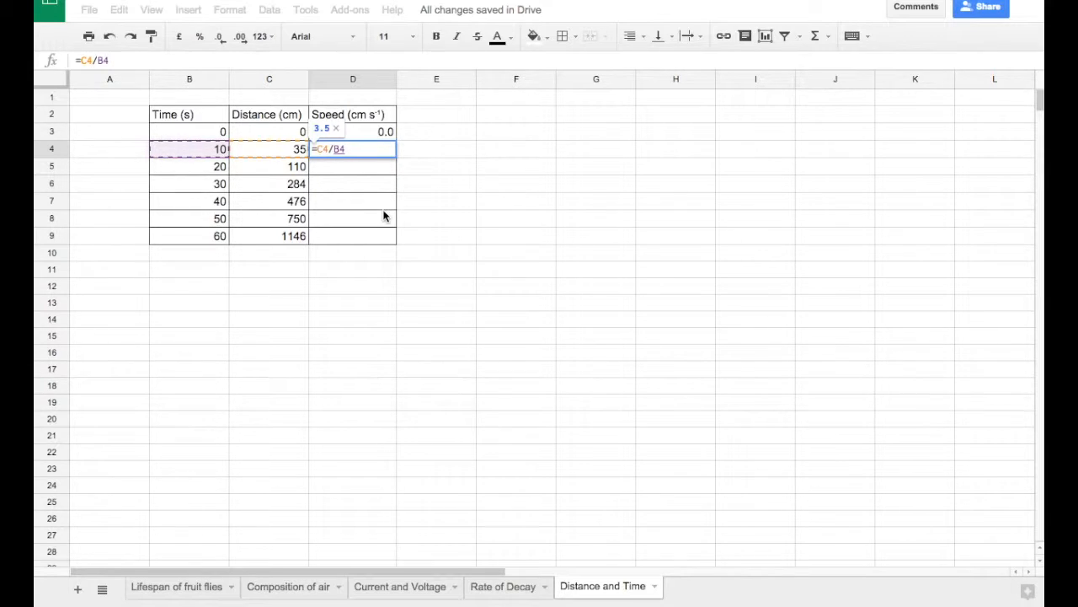
pyautogui.press('Return')
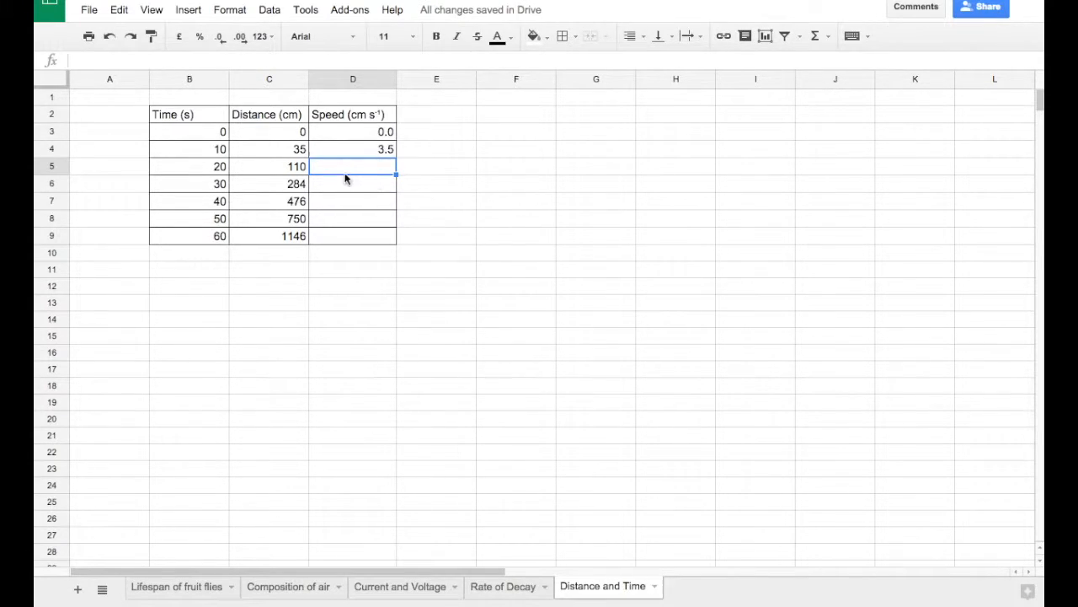
# Fill the speed formula from D4 down the Speed column to D9.
pyautogui.moveTo(349, 241); pyautogui.dragTo(350, 165)
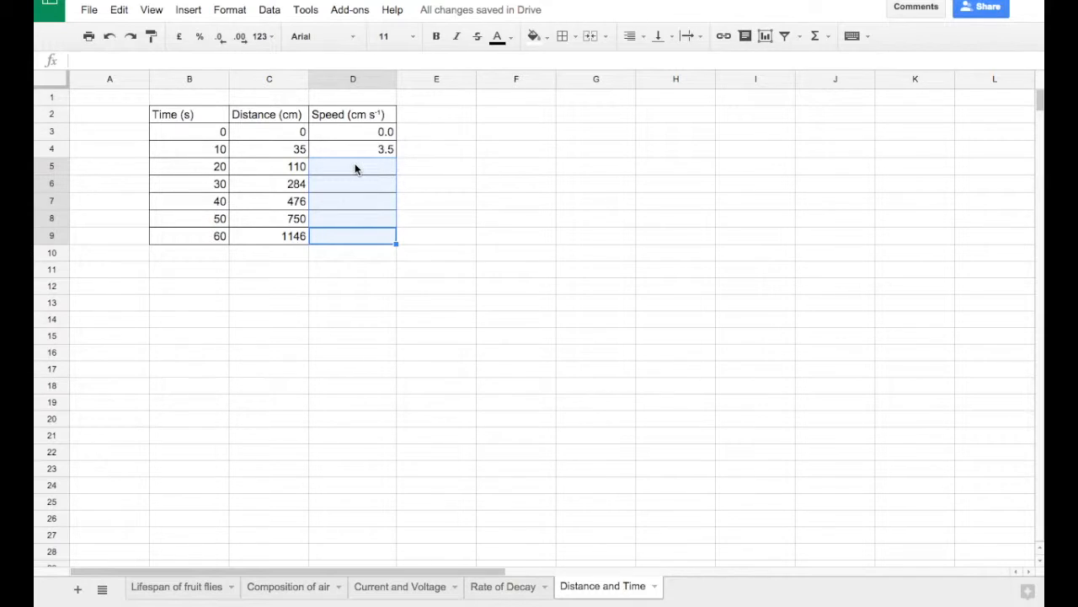
pyautogui.click(355, 167)
pyautogui.click(362, 147)
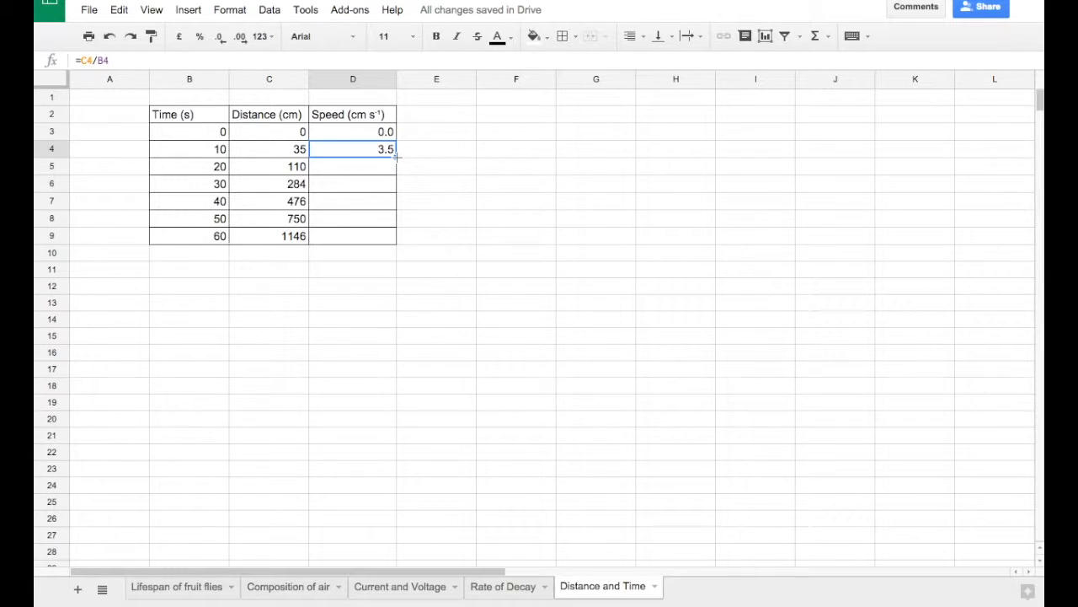
pyautogui.moveTo(396, 156); pyautogui.dragTo(394, 233)
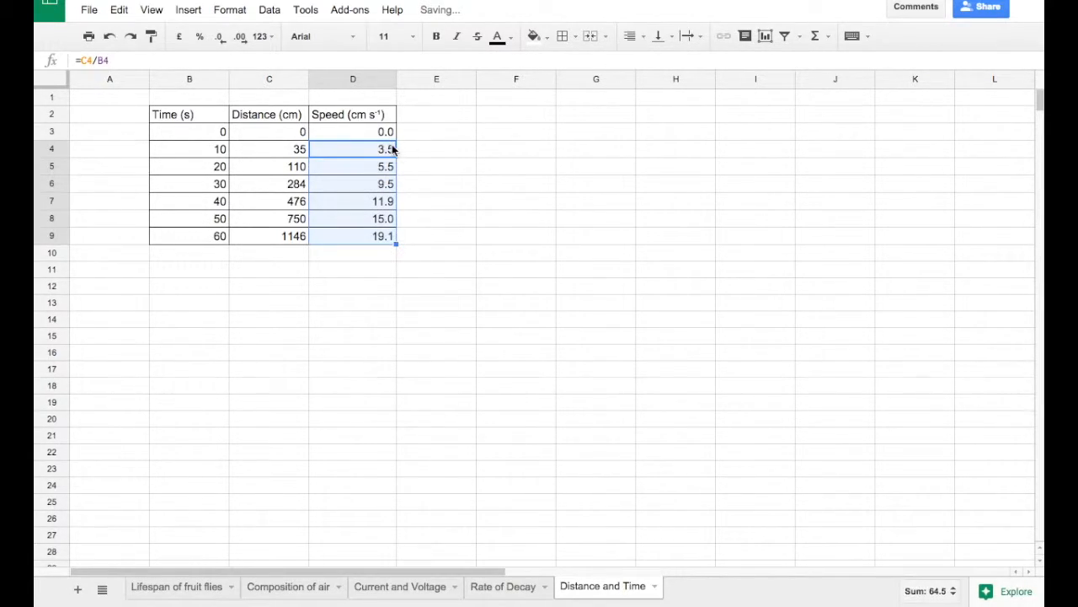
pyautogui.click(386, 259)
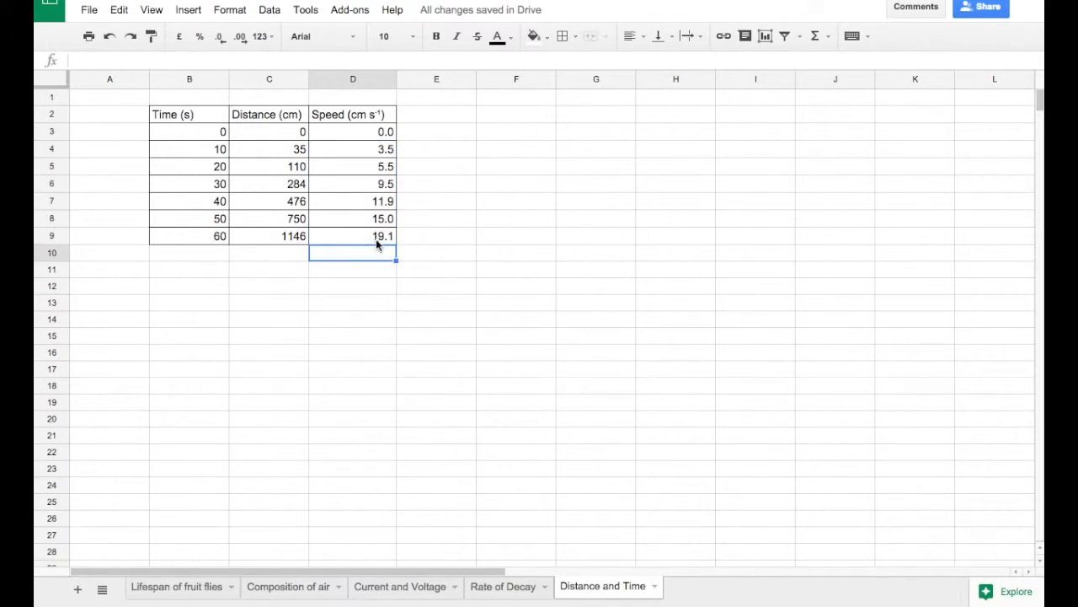
# Check which distance and time cells the copied speed formula in D8 refers to.
pyautogui.click(373, 222)
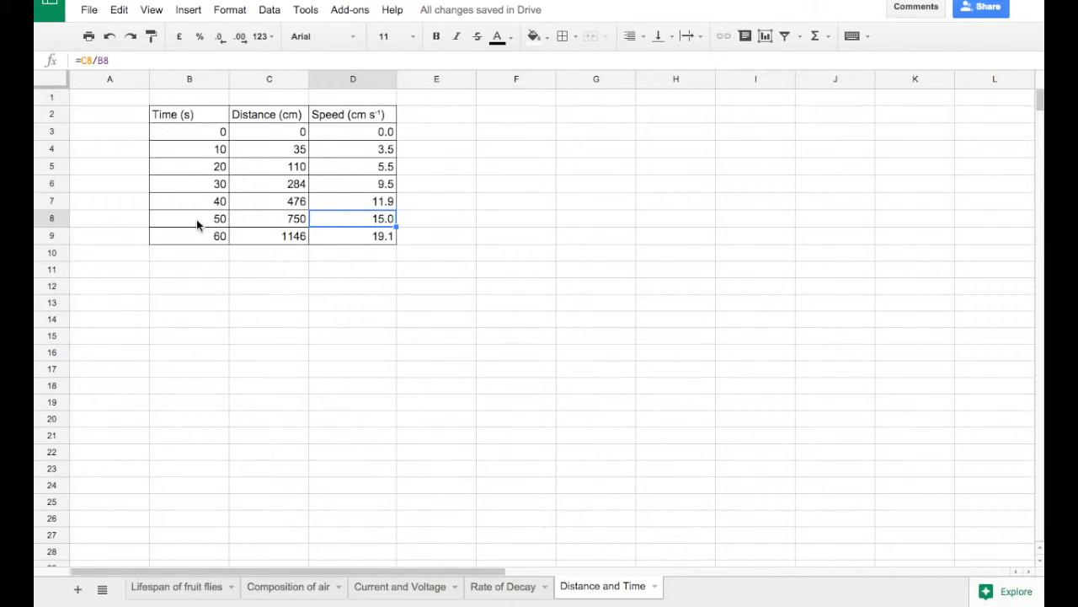
pyautogui.doubleClick(347, 217)
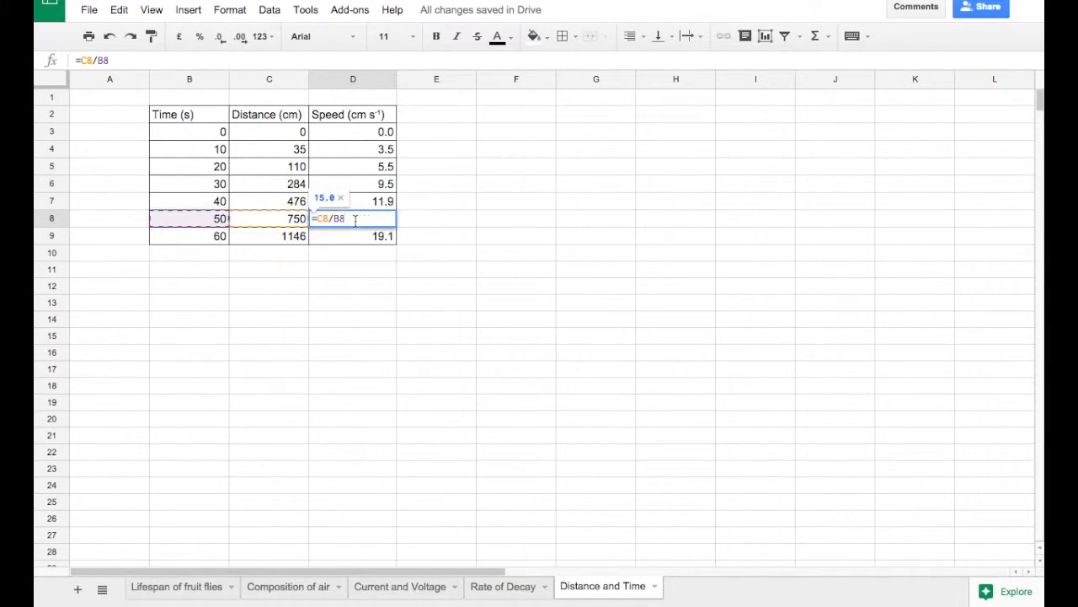
pyautogui.press('Return')
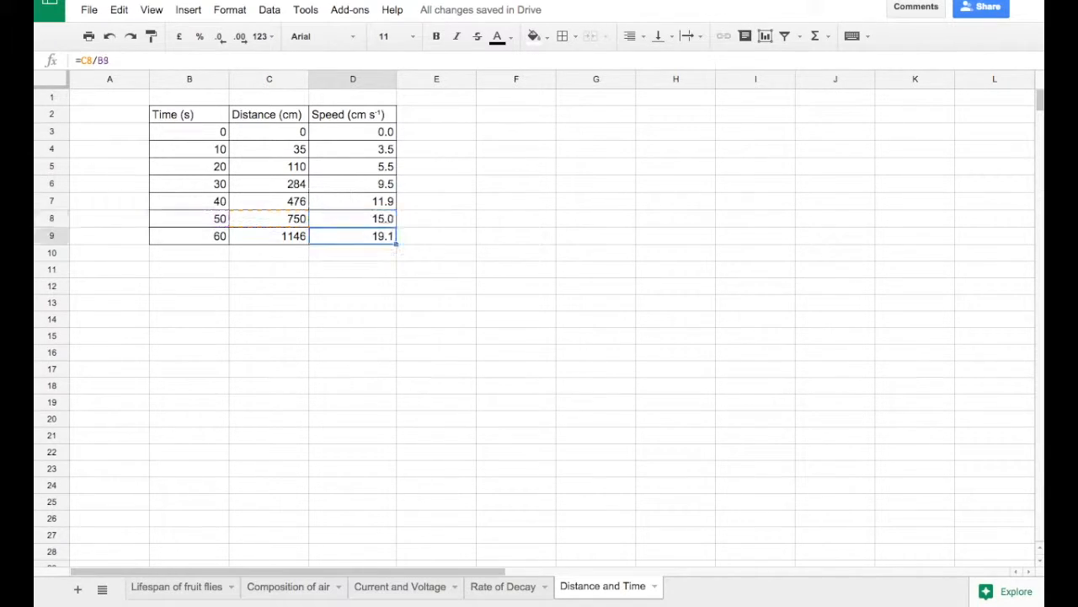
pyautogui.click(446, 174)
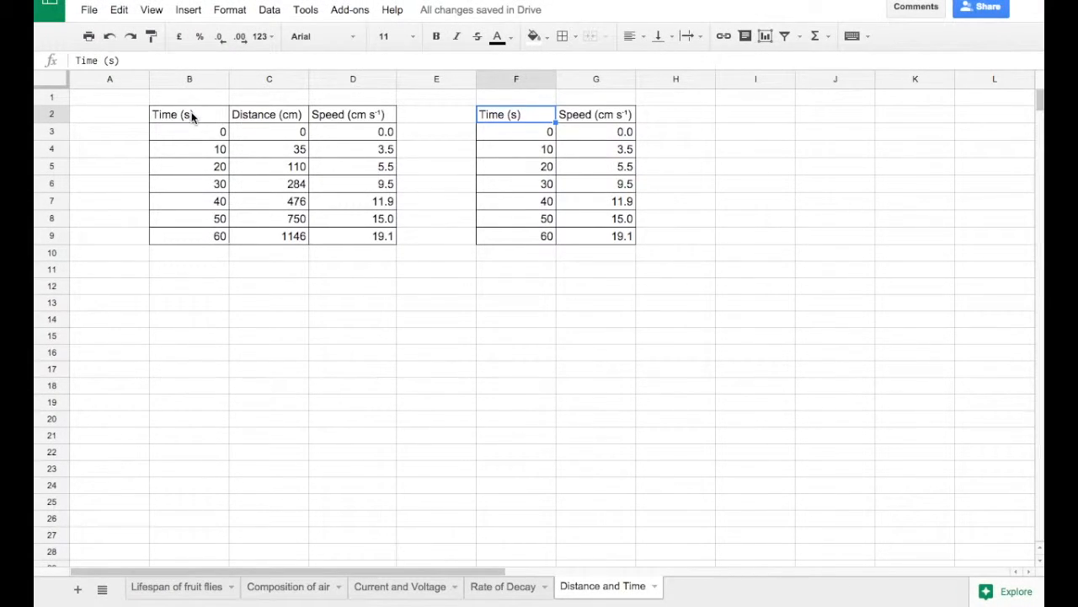
# Start a new chart from the separate Time and Speed table in F2:G9.
pyautogui.moveTo(191, 115); pyautogui.dragTo(190, 238)
pyautogui.moveTo(353, 115); pyautogui.dragTo(353, 242)
pyautogui.moveTo(502, 112); pyautogui.dragTo(579, 244)
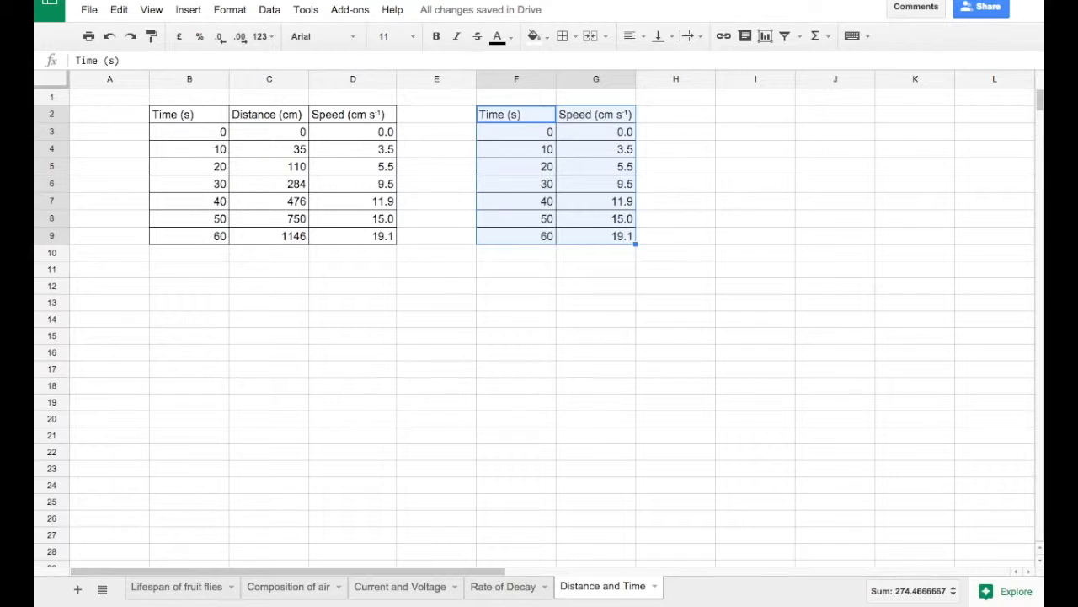
pyautogui.click(192, 14)
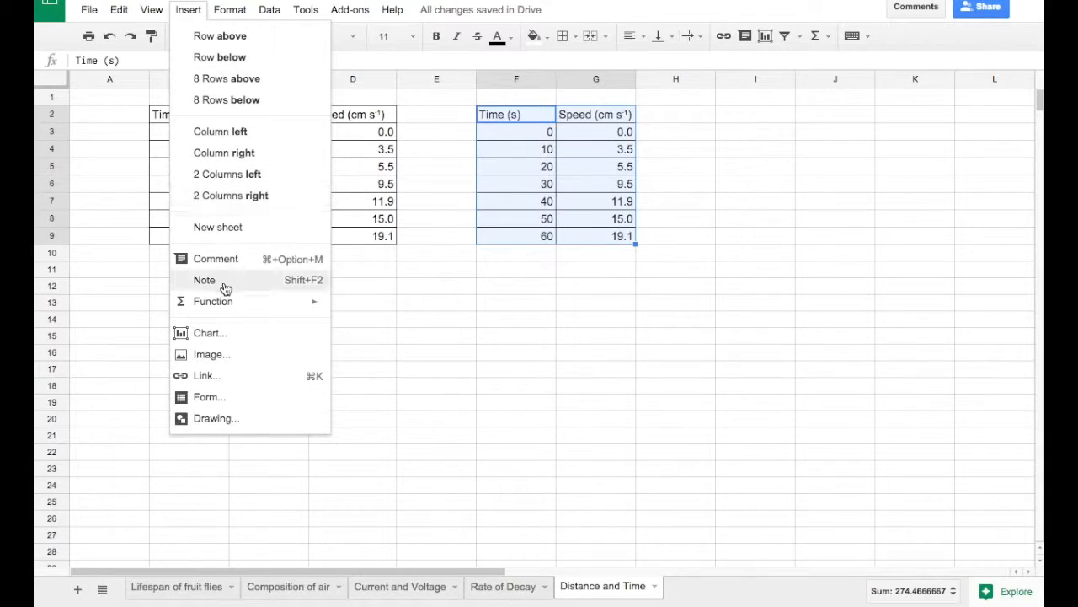
pyautogui.click(213, 335)
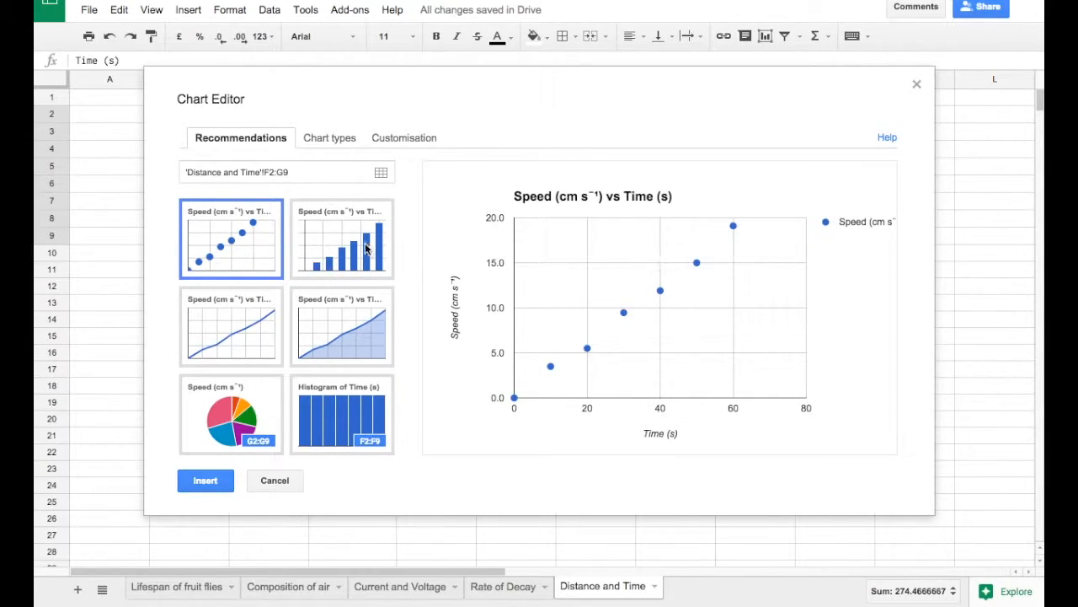
# Set the chart title to "Speed of an object over time".
pyautogui.click(398, 139)
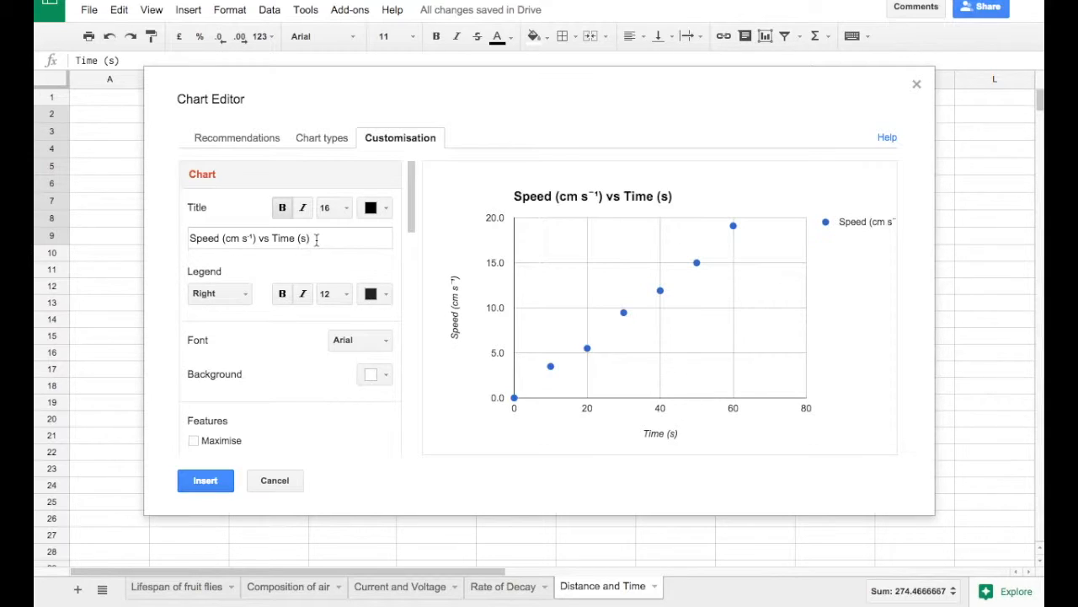
pyautogui.moveTo(223, 239); pyautogui.dragTo(373, 233)
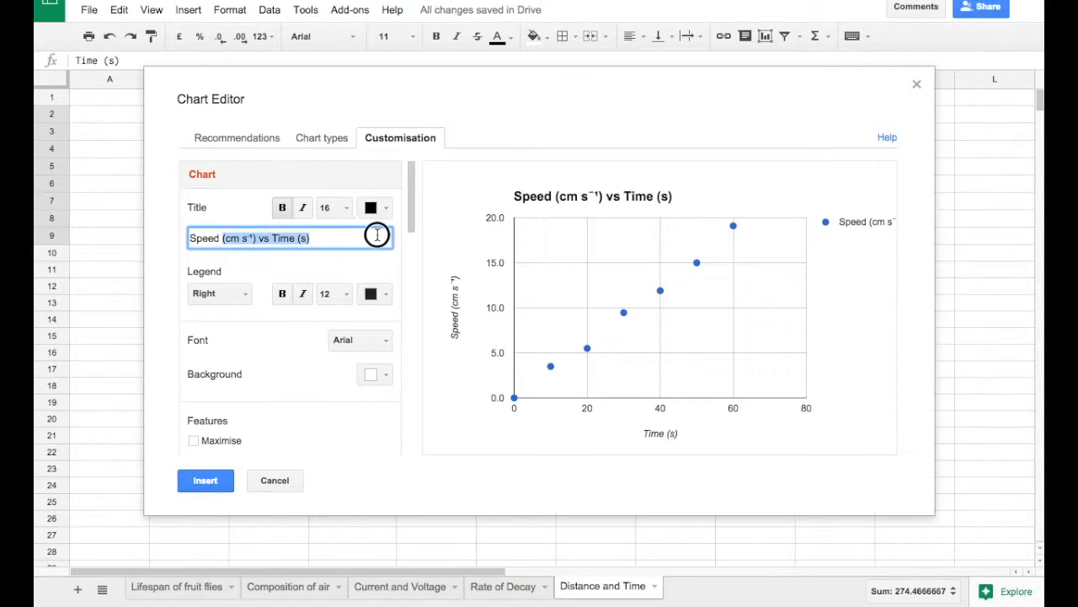
pyautogui.write('of an object over time')
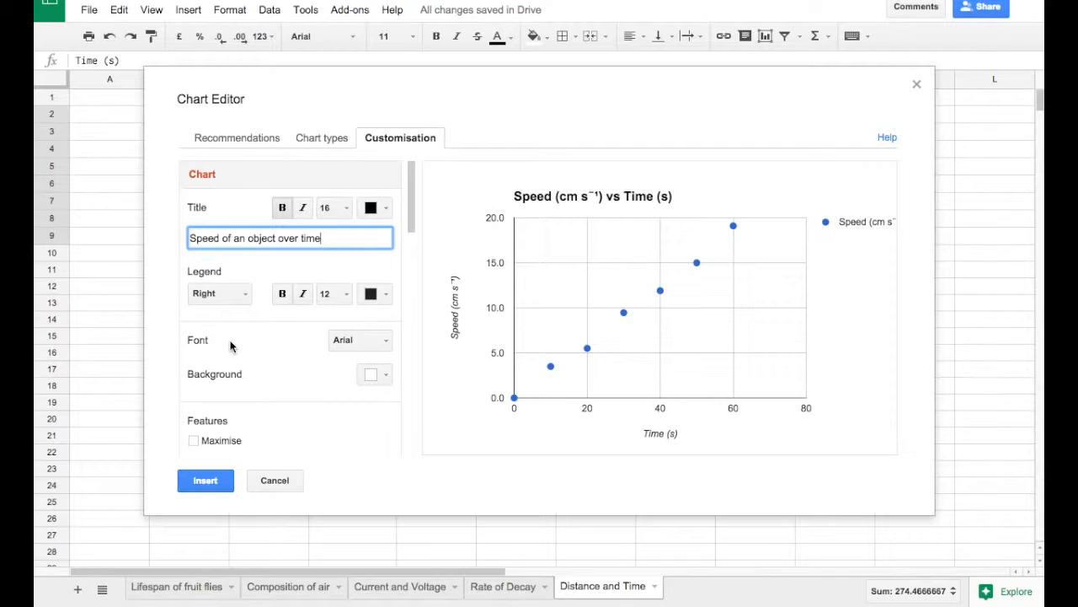
# Give the chart's horizontal axis 10 minor gridlines and 8 major gridlines.
pyautogui.scroll(-3, 233, 341)
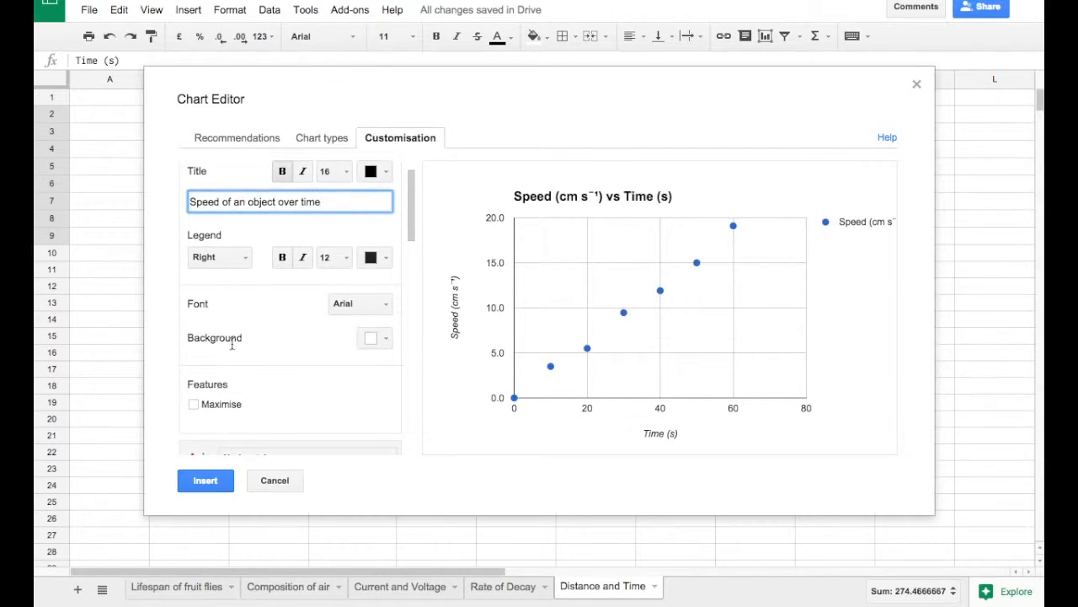
pyautogui.scroll(-5, 286, 346)
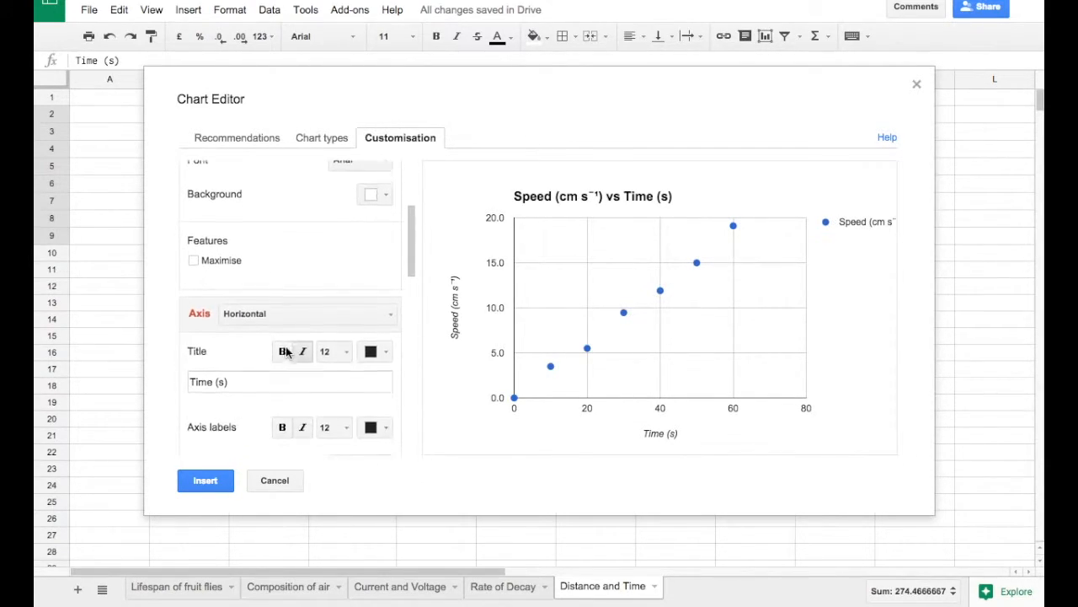
pyautogui.scroll(-5, 254, 359)
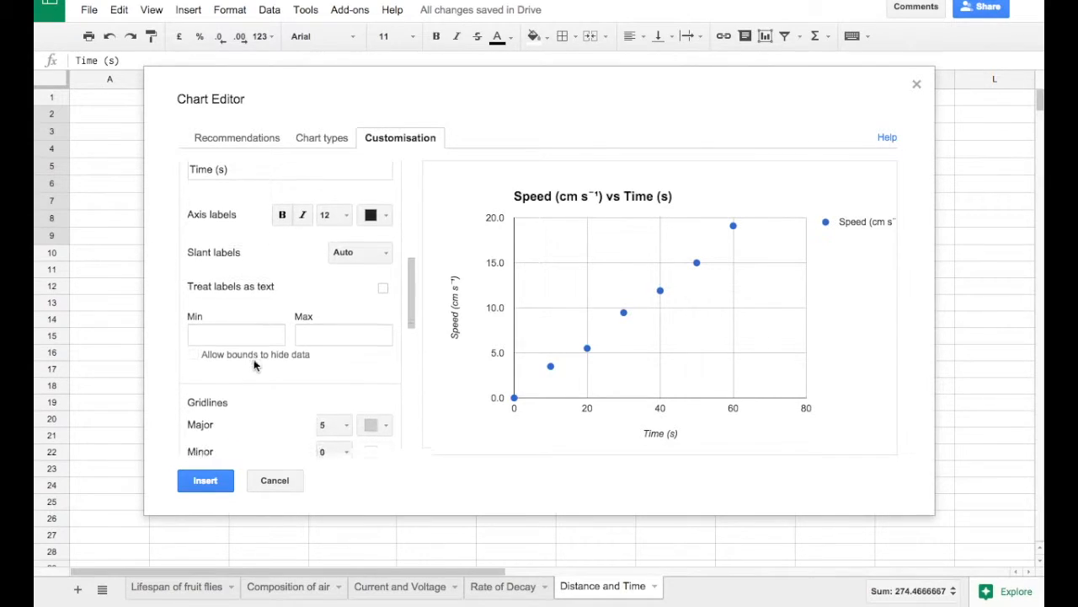
pyautogui.scroll(-1, 314, 341)
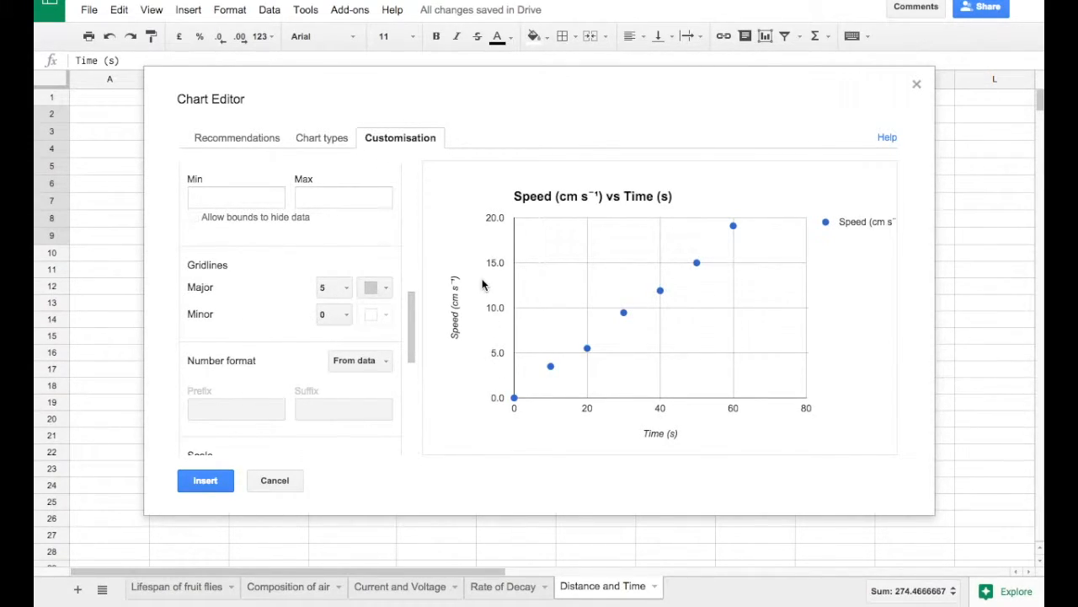
pyautogui.click(345, 316)
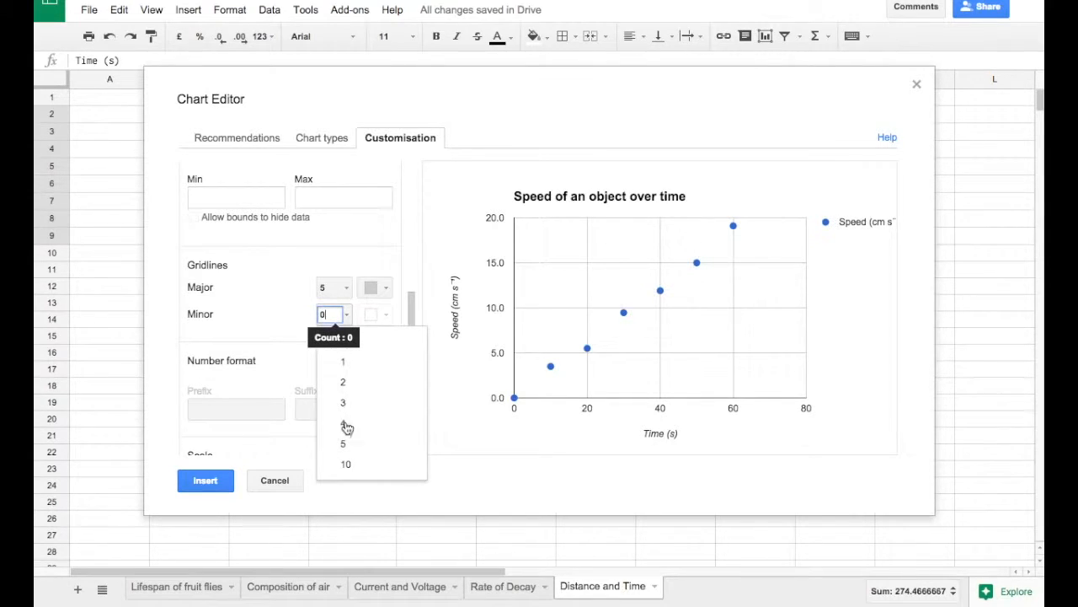
pyautogui.click(346, 465)
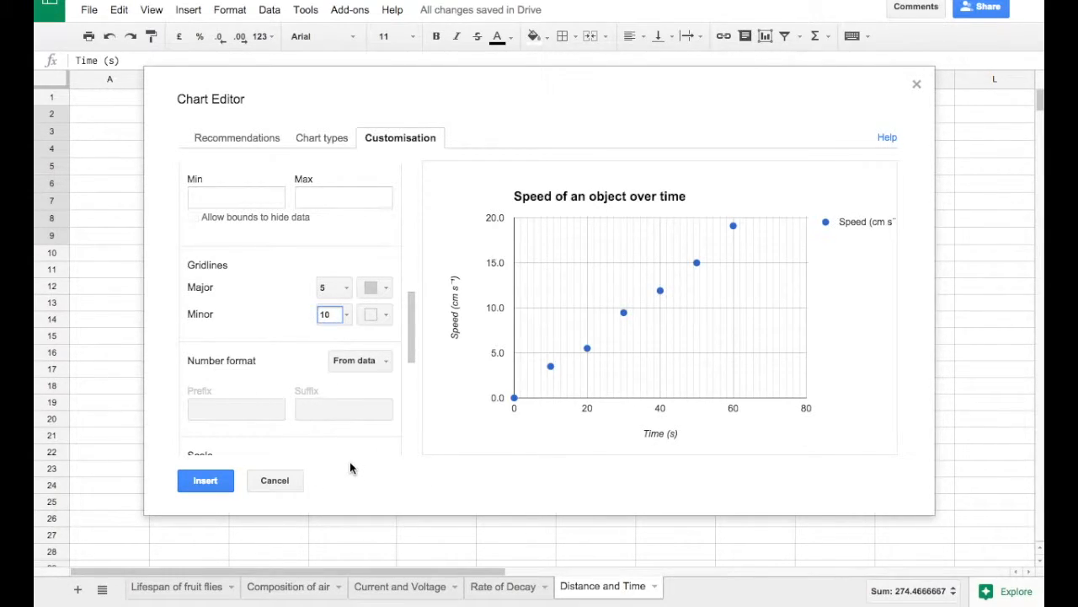
pyautogui.scroll(1, 298, 278)
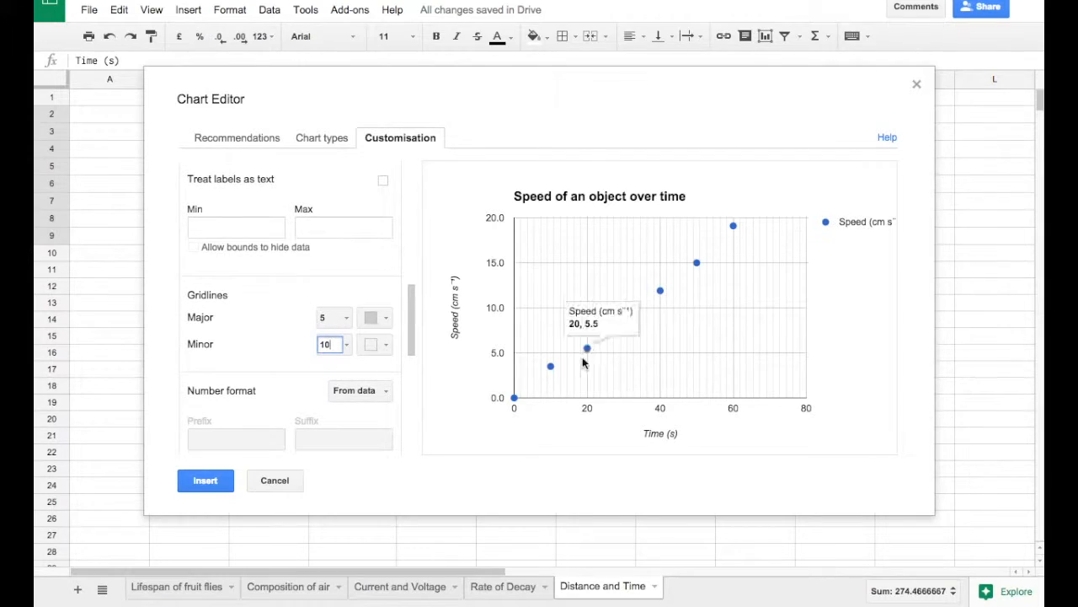
pyautogui.click(346, 318)
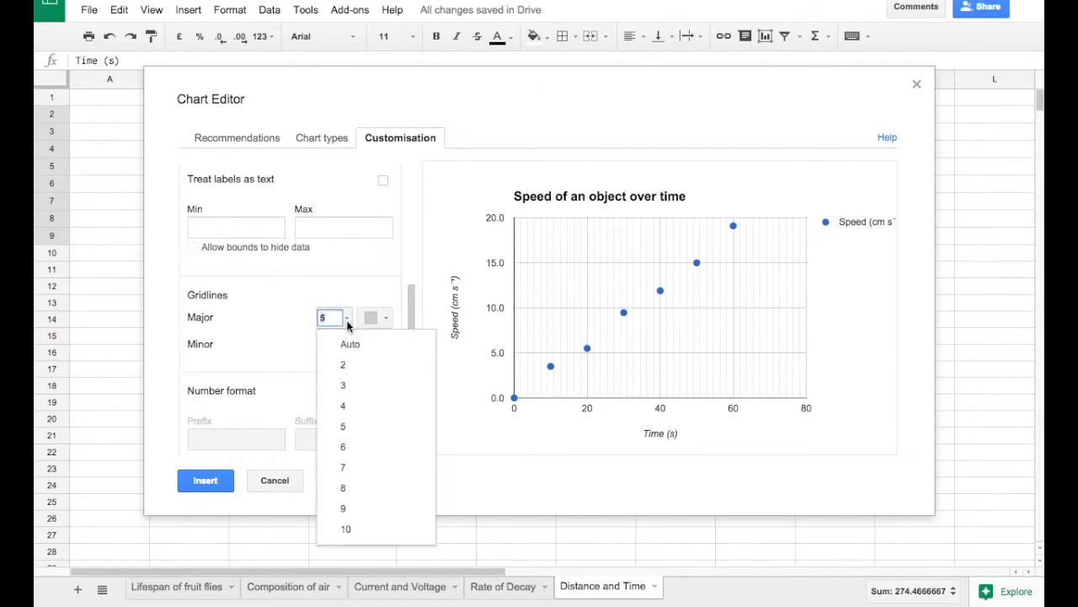
pyautogui.click(360, 493)
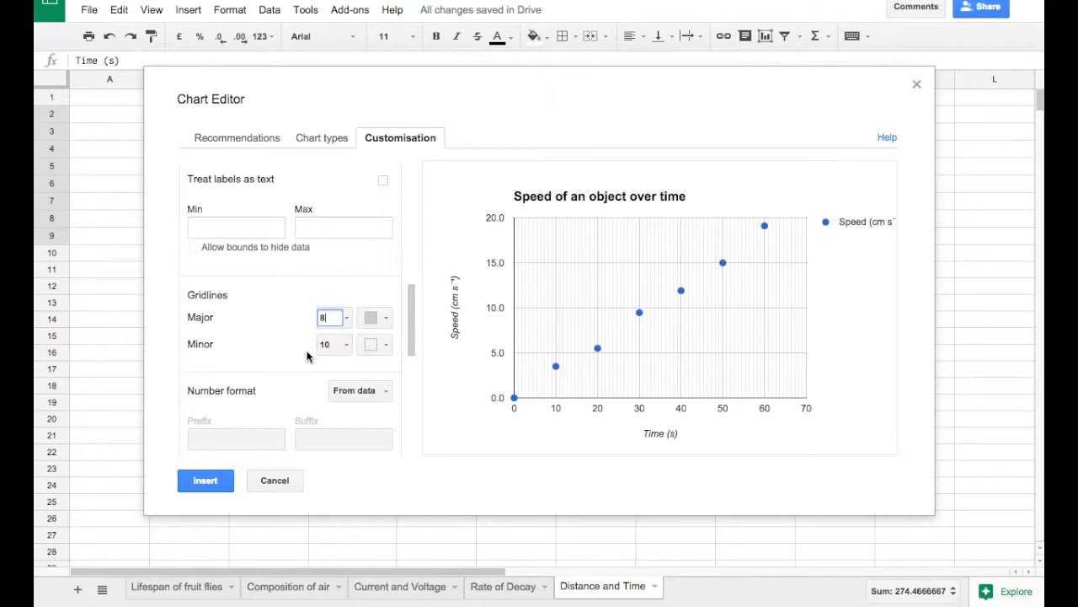
# Set the left vertical axis to 5 minor gridlines.
pyautogui.scroll(-2, 307, 357)
pyautogui.scroll(5, 238, 259)
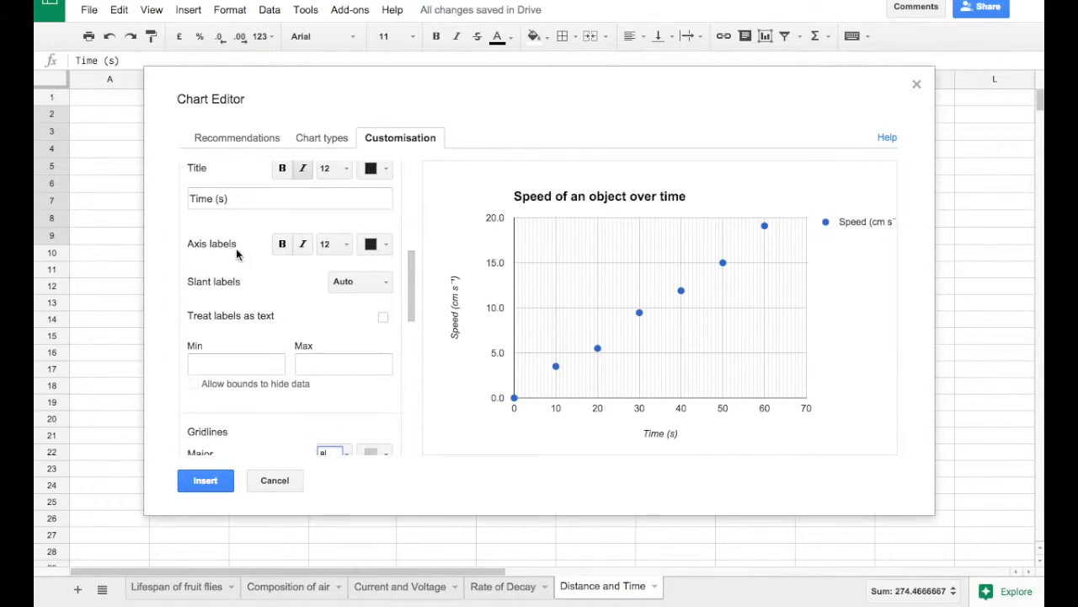
pyautogui.scroll(2, 228, 190)
pyautogui.click(239, 171)
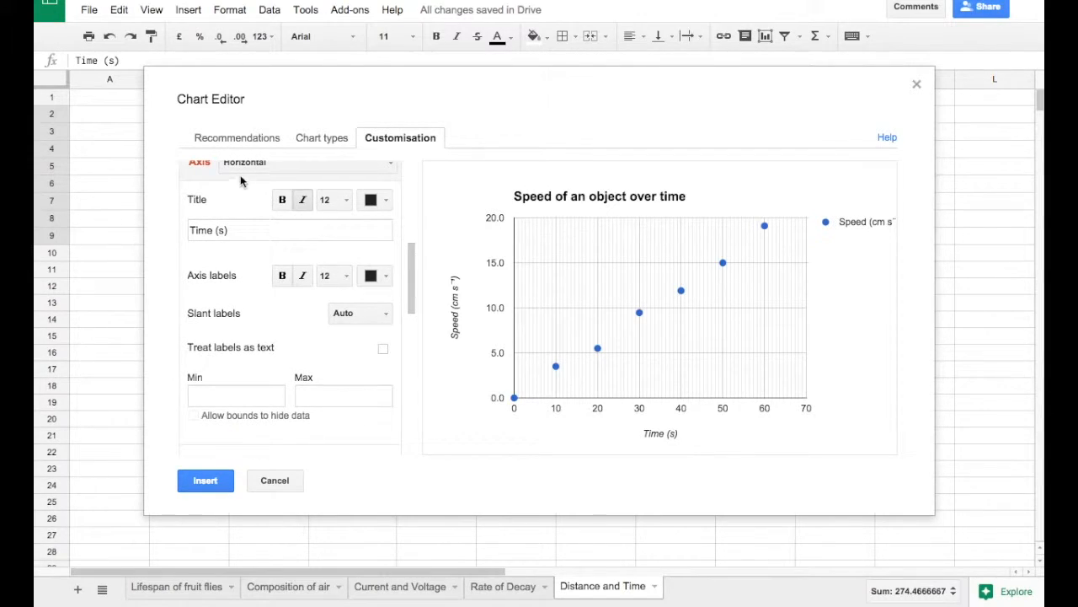
pyautogui.click(255, 218)
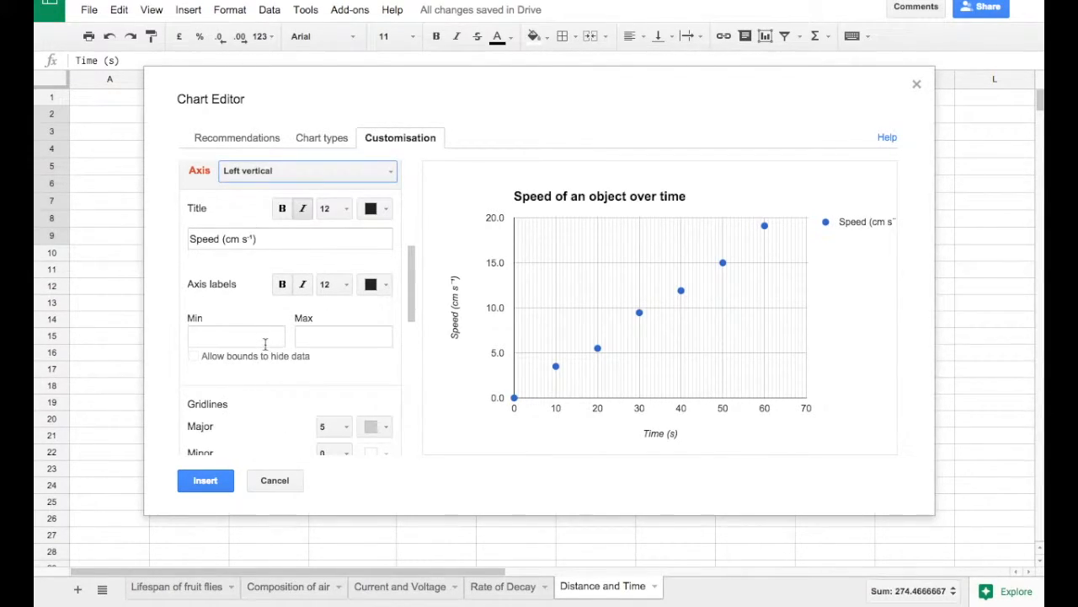
pyautogui.scroll(-3, 265, 344)
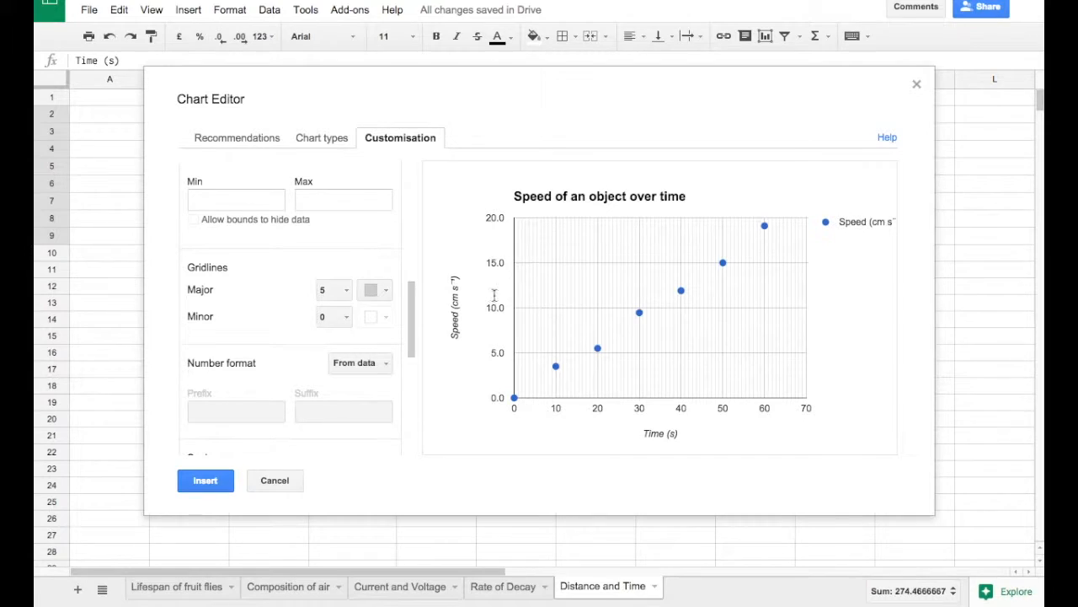
pyautogui.click(345, 317)
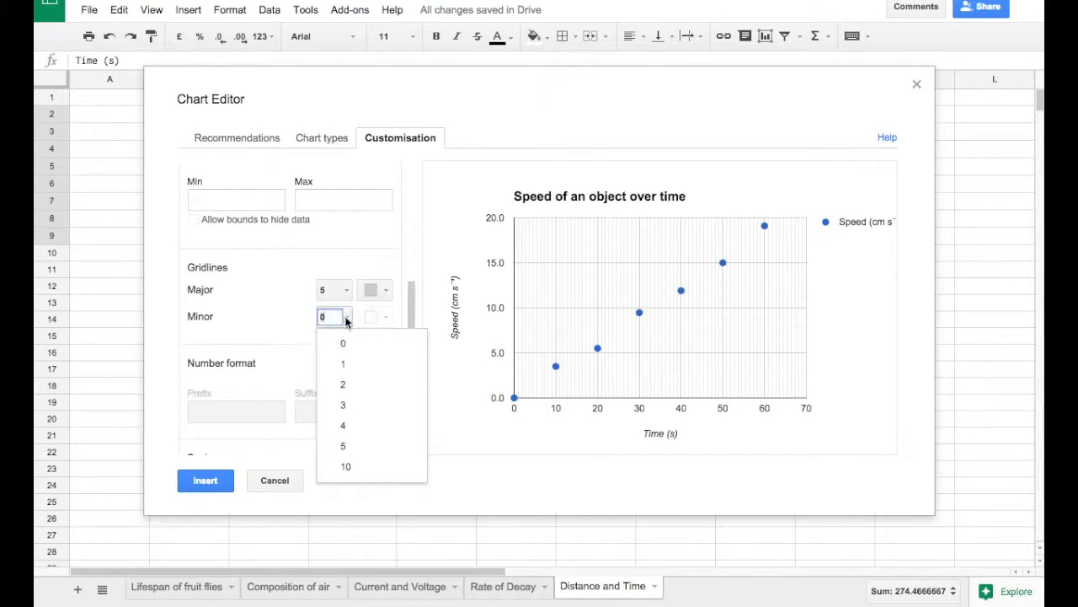
pyautogui.click(351, 446)
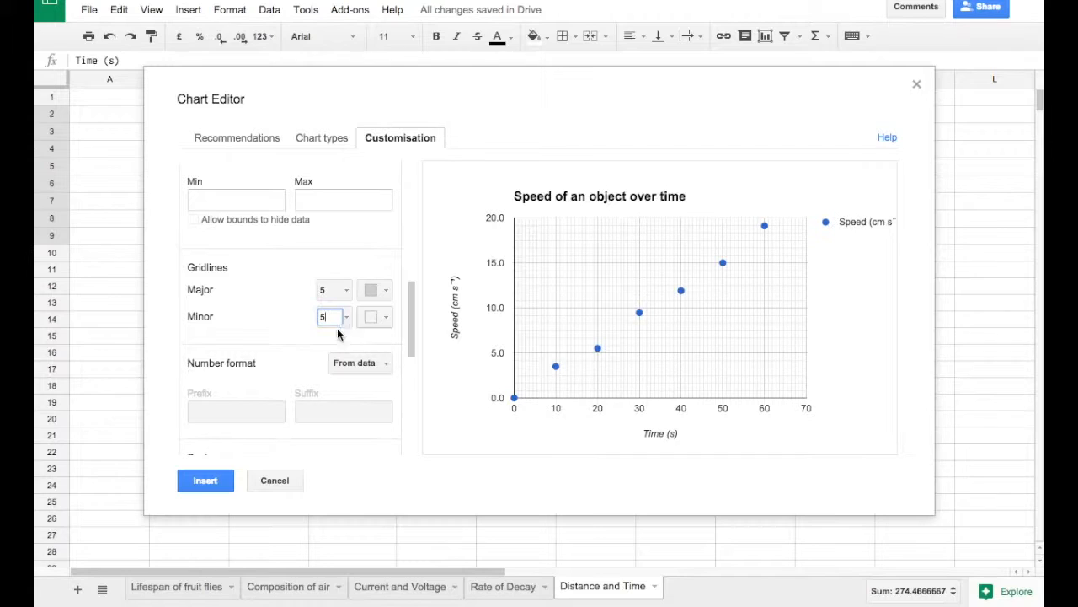
# Format the Speed series points as black X marks with a point size of 10px.
pyautogui.scroll(-5, 300, 338)
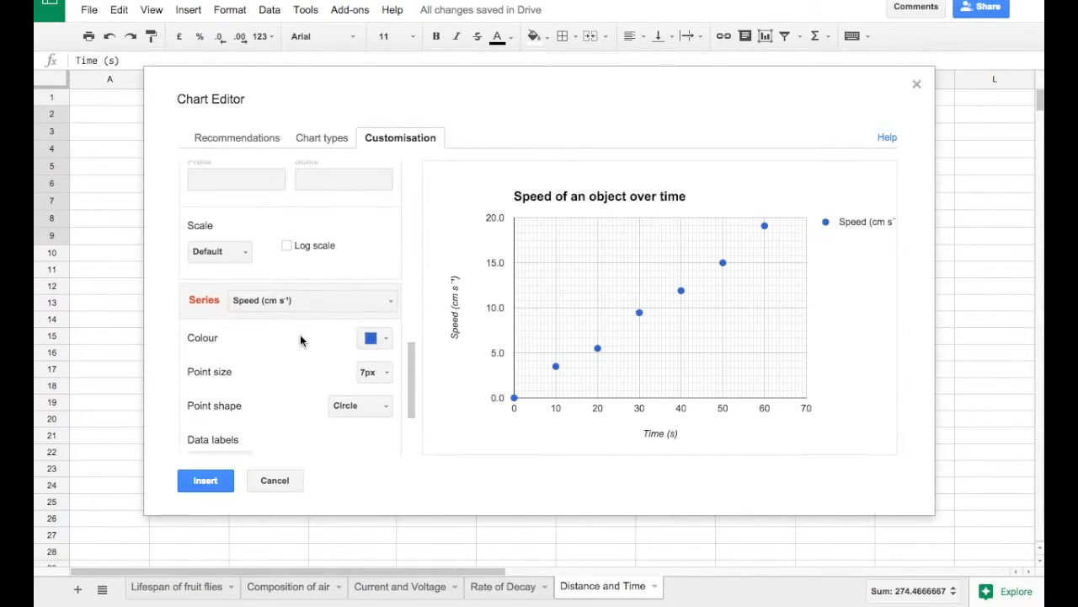
pyautogui.scroll(-1, 300, 341)
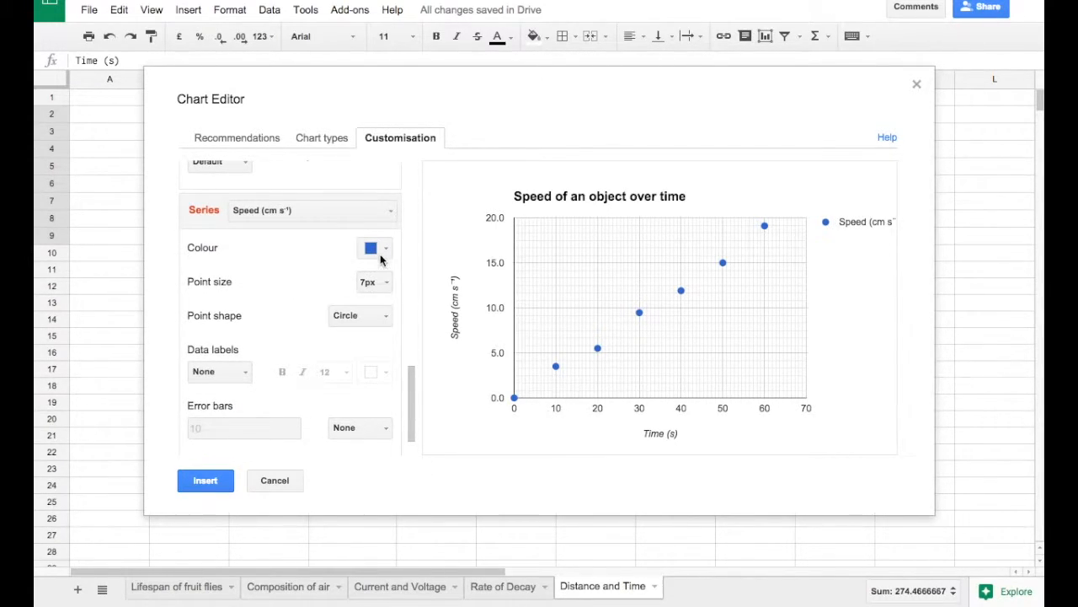
pyautogui.click(377, 248)
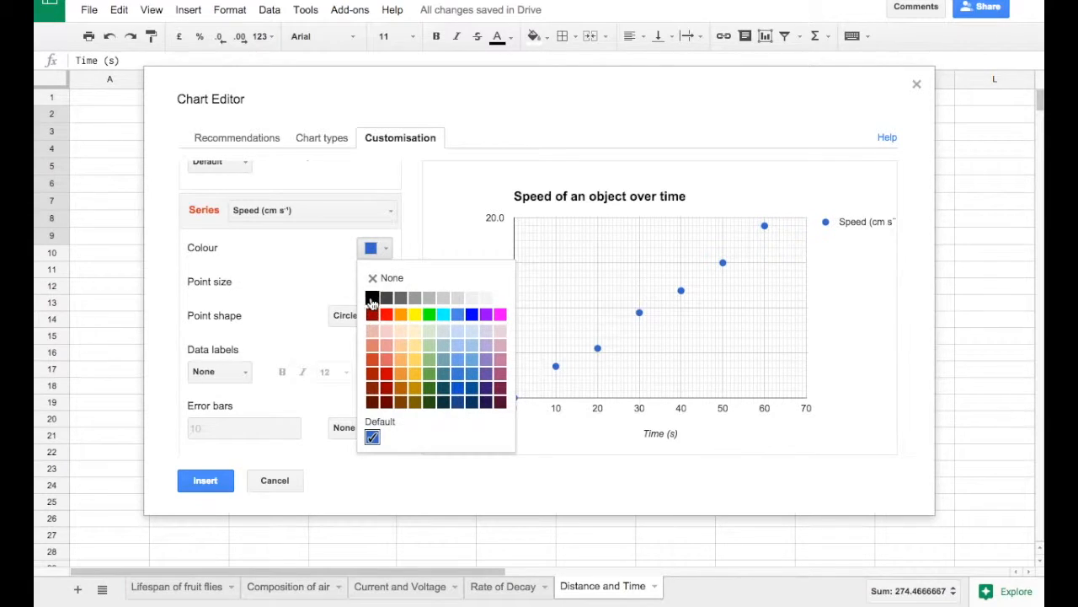
pyautogui.click(372, 295)
pyautogui.click(381, 284)
pyautogui.click(325, 284)
pyautogui.click(356, 318)
pyautogui.click(357, 445)
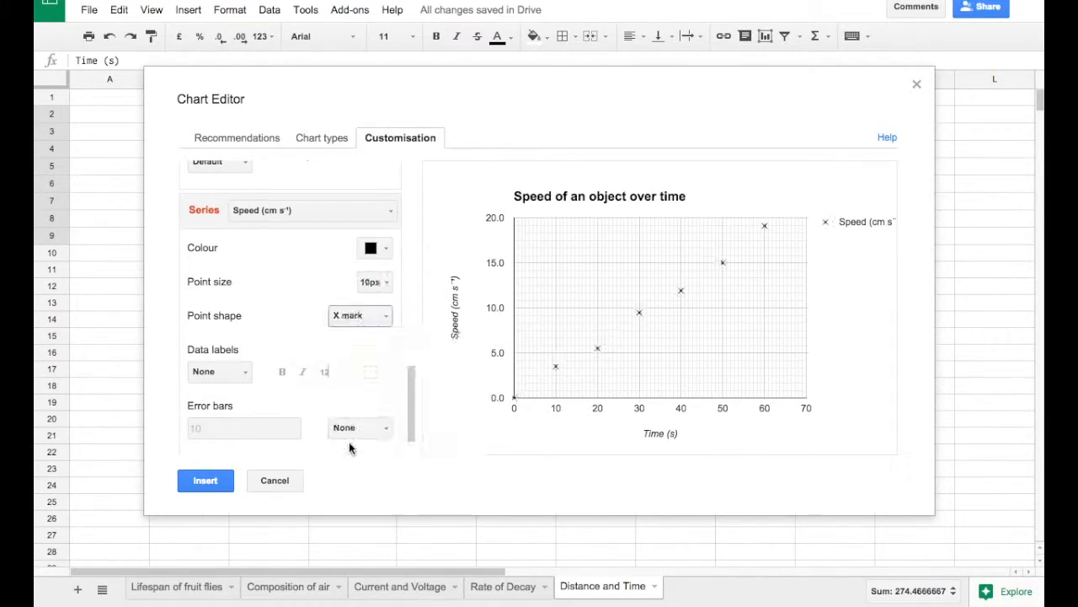
# Add a linear trend line to the Speed series with 100% opacity and 1px line thickness.
pyautogui.scroll(-1, 305, 370)
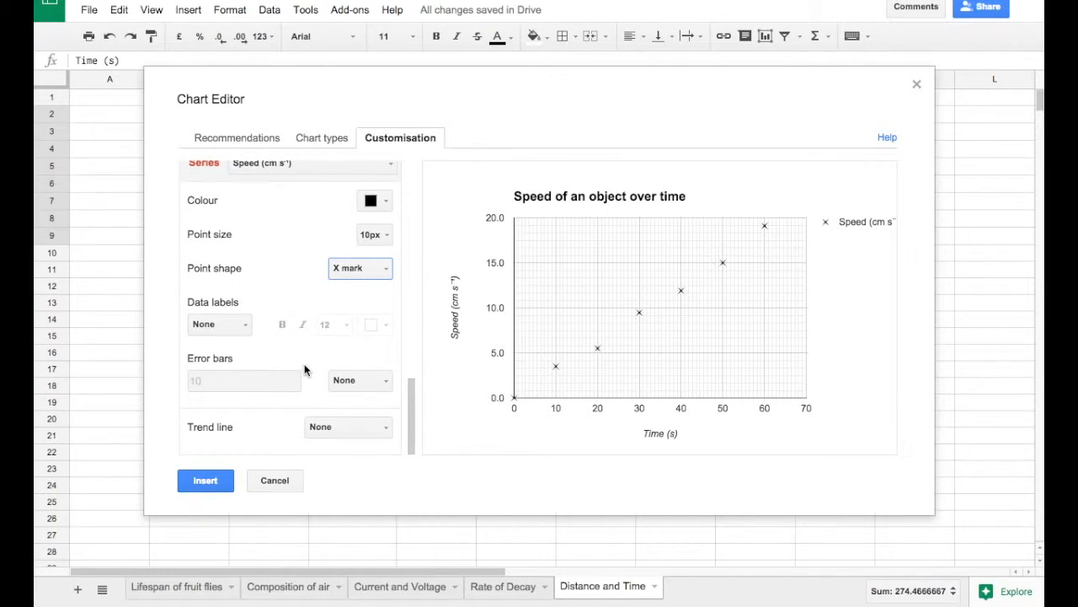
pyautogui.click(347, 429)
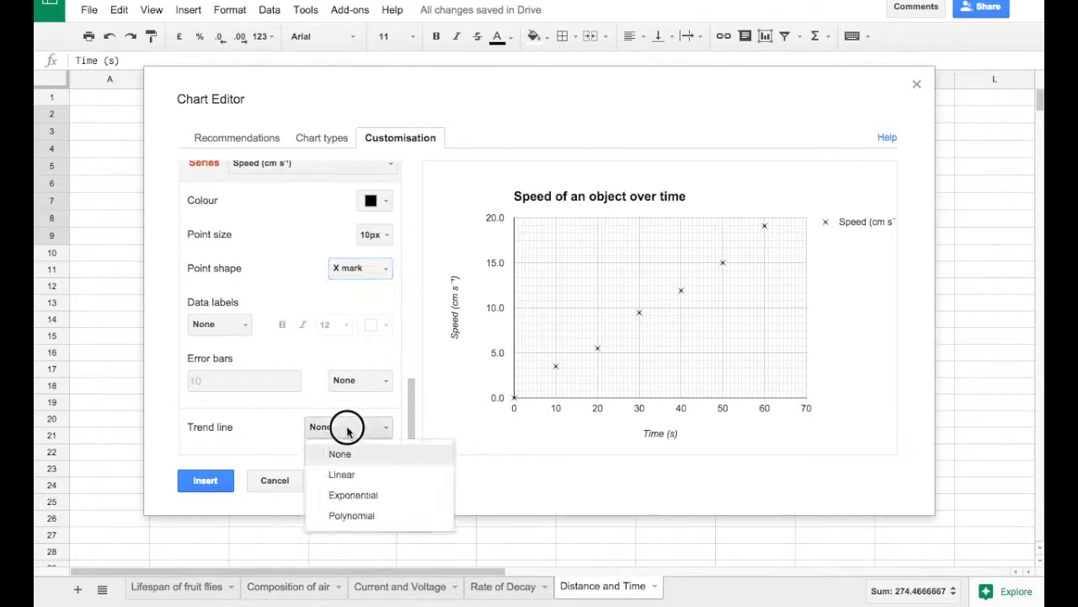
pyautogui.click(352, 477)
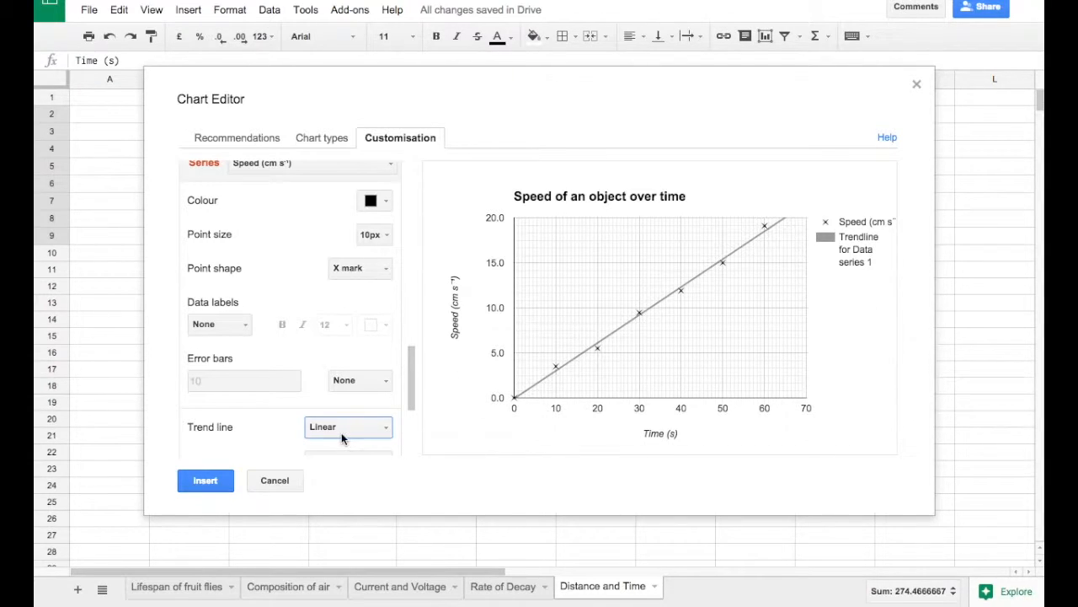
pyautogui.scroll(-3, 354, 432)
pyautogui.scroll(-1, 360, 384)
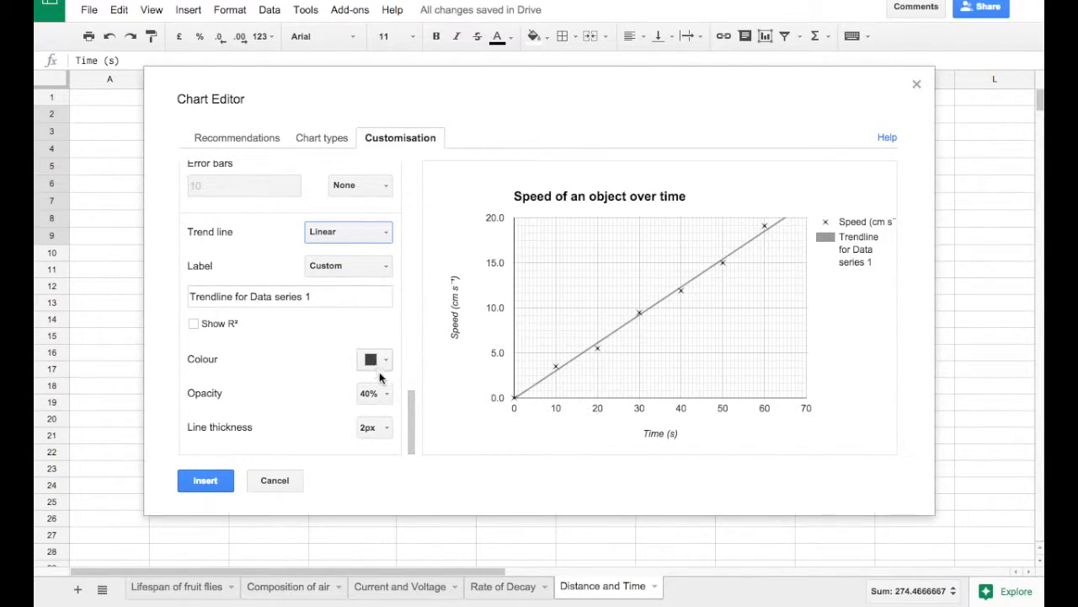
pyautogui.click(371, 392)
pyautogui.click(393, 523)
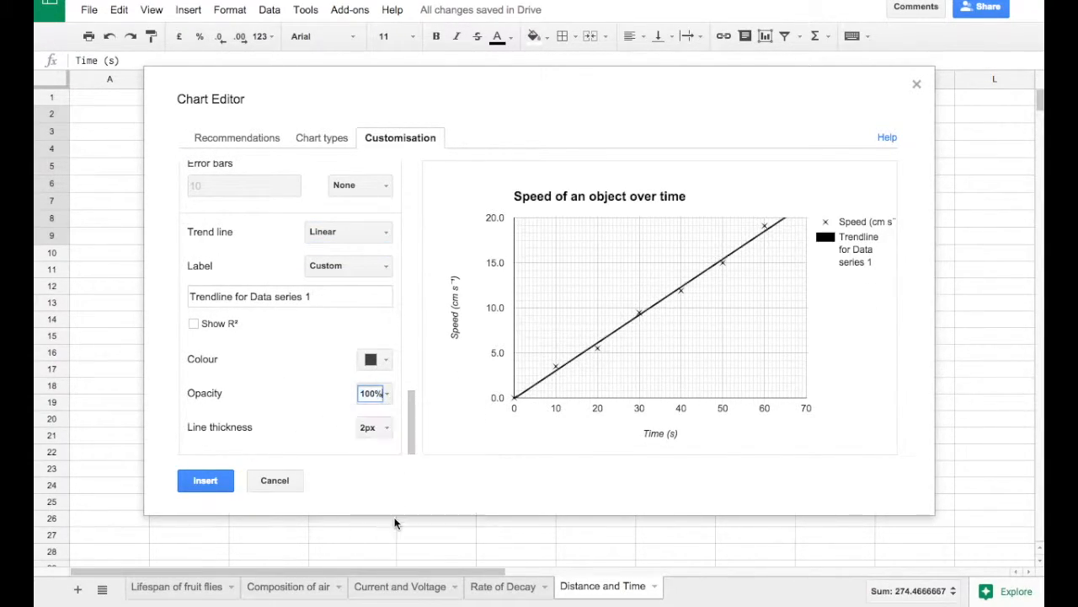
pyautogui.click(375, 427)
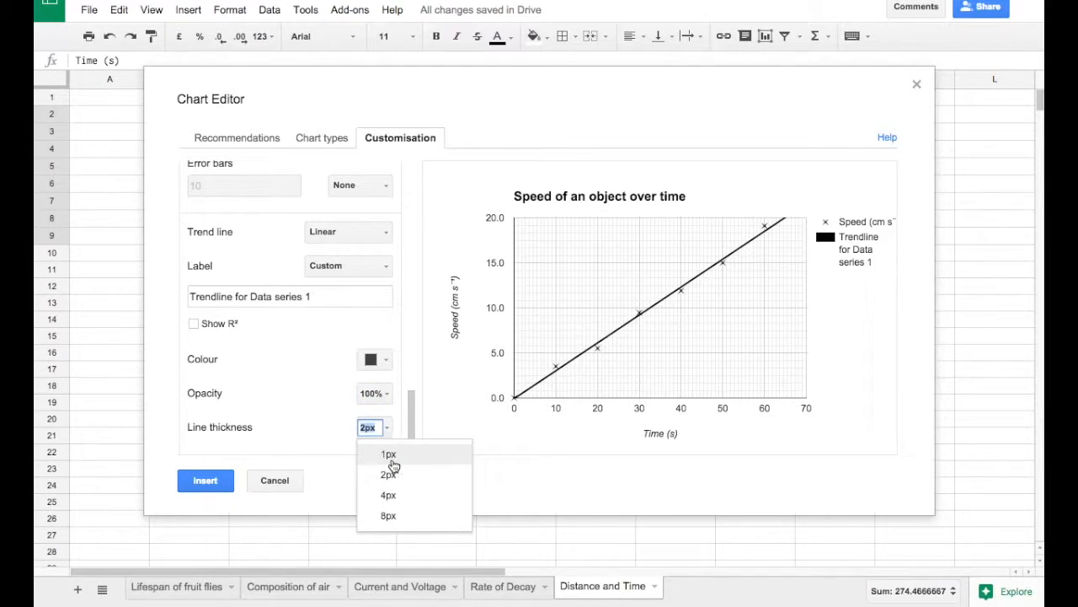
pyautogui.click(392, 457)
# Set the chart legend to None and insert the finished chart into the sheet.
pyautogui.scroll(-5, 289, 340)
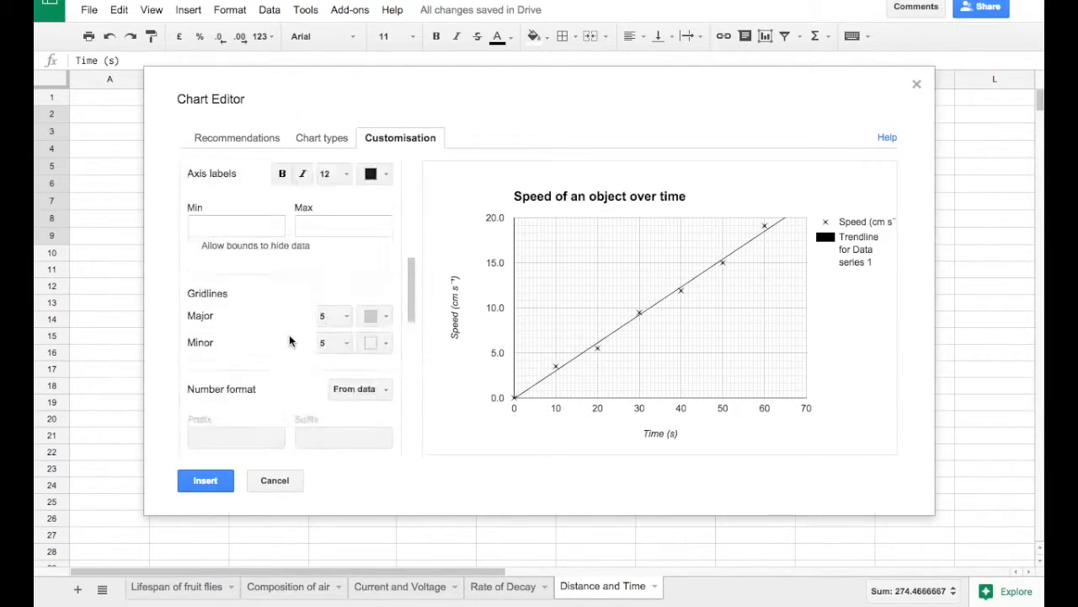
pyautogui.scroll(10, 289, 340)
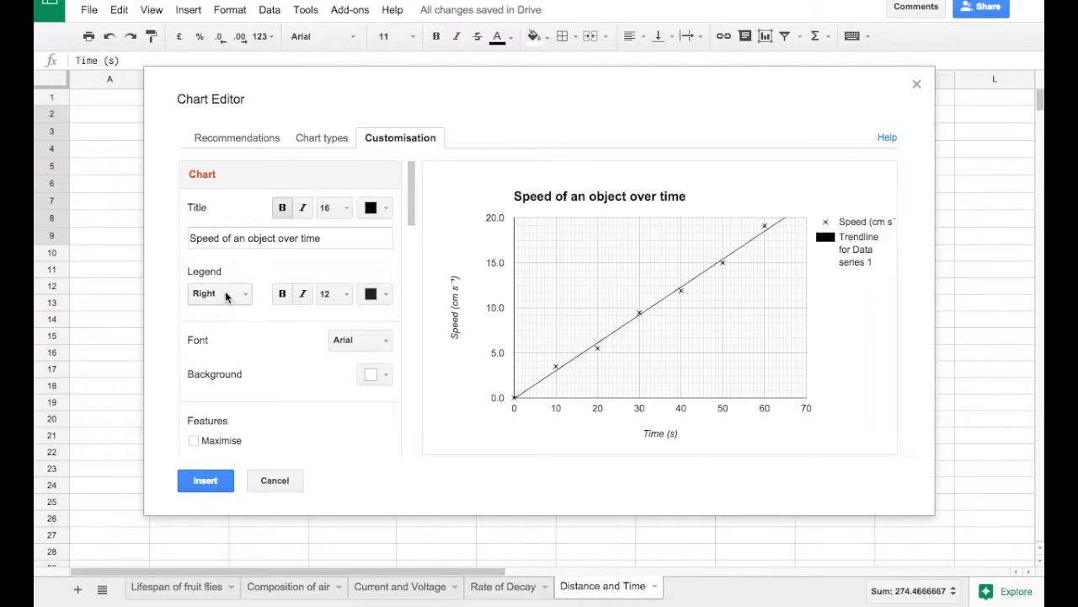
pyautogui.click(226, 295)
pyautogui.click(225, 423)
pyautogui.click(206, 487)
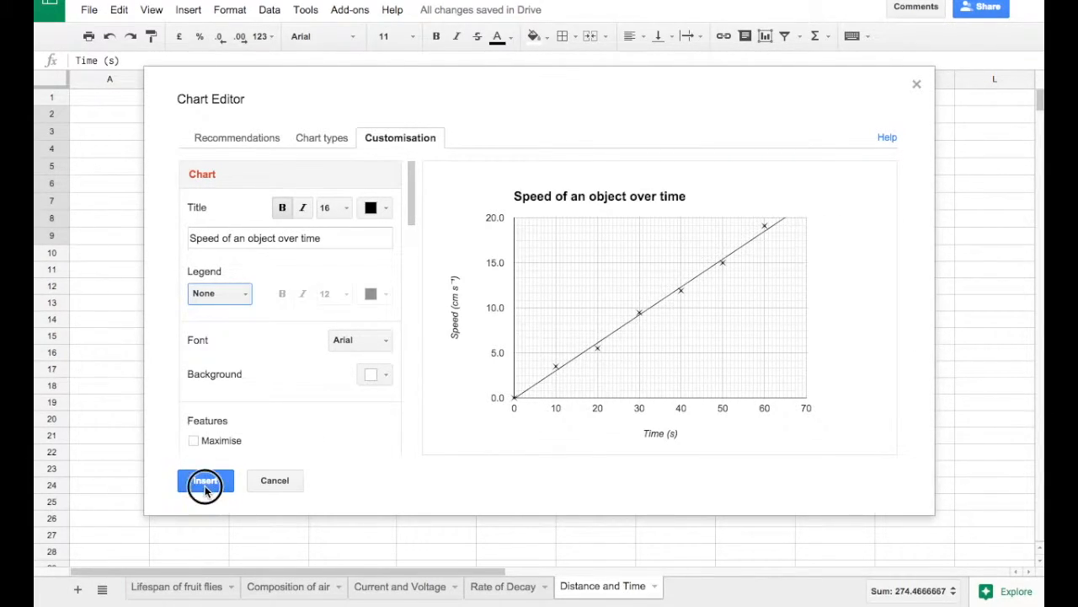
# Move the inserted chart below the data tables so its upper corner sits near cell B11.
pyautogui.moveTo(501, 149); pyautogui.dragTo(355, 280)
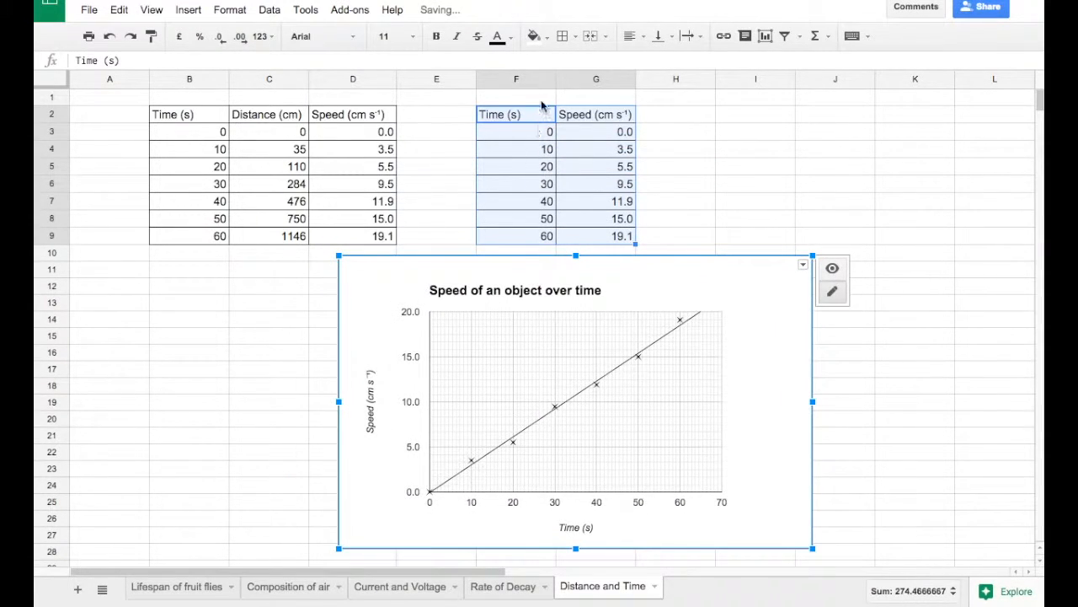
pyautogui.click(197, 292)
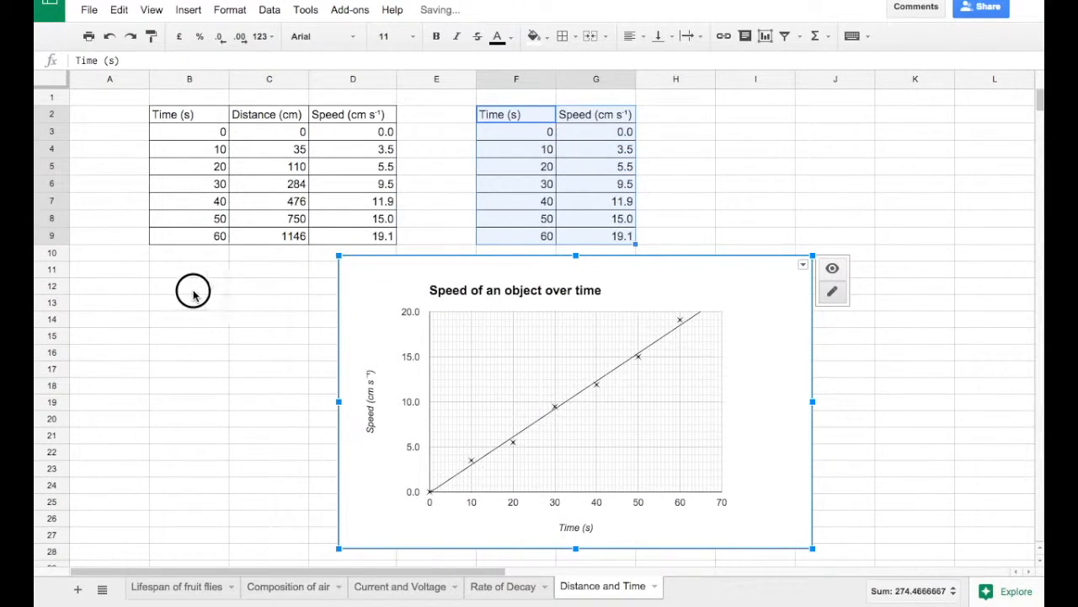
pyautogui.click(362, 283)
pyautogui.moveTo(360, 276); pyautogui.dragTo(178, 280)
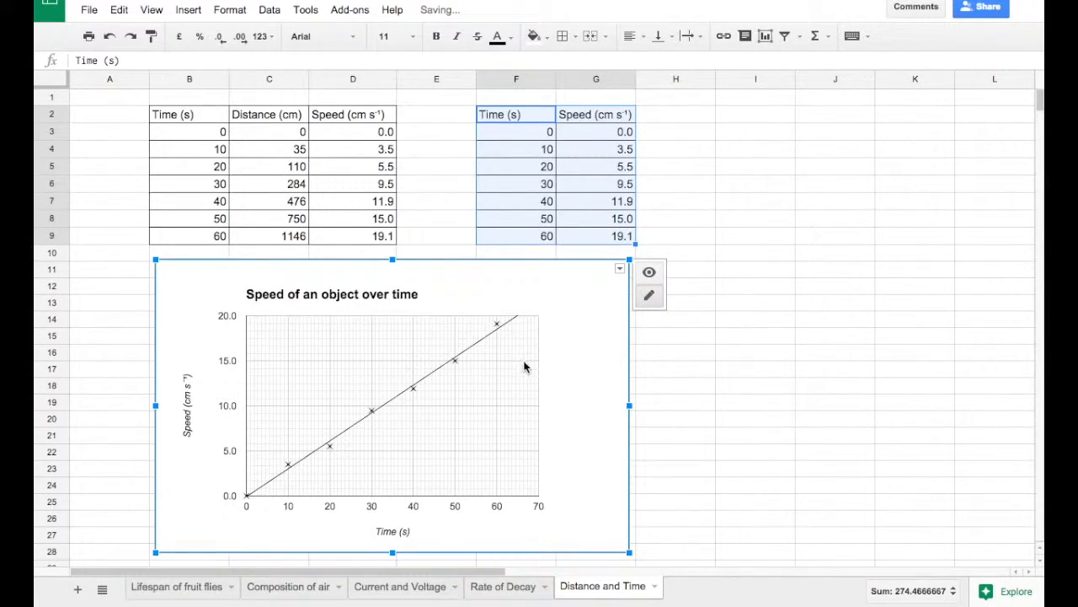